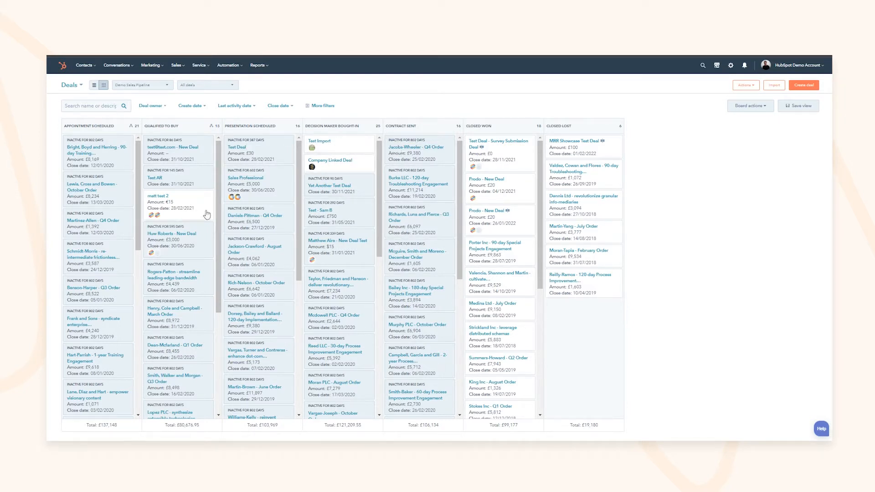
# Step: Filter the Deals board by deal owner, first my deals then a teammate's, then clear the filter
pyautogui.click(178, 67)
pyautogui.click(155, 108)
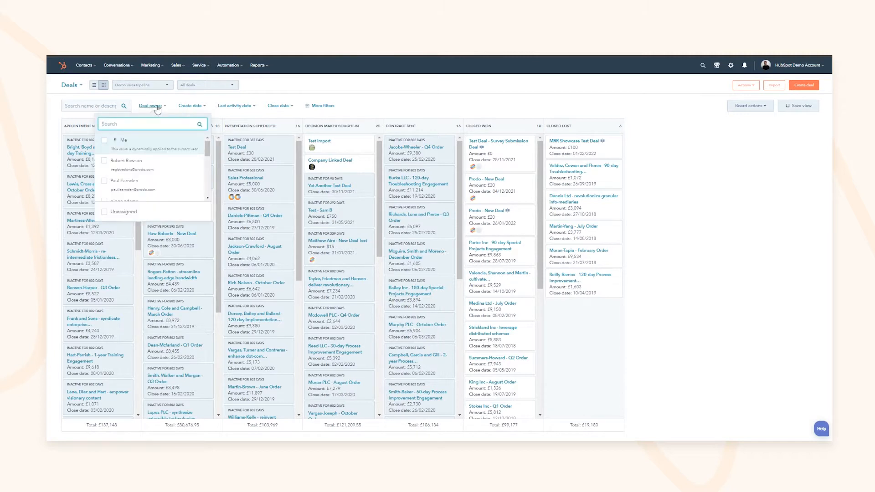
pyautogui.click(149, 149)
pyautogui.click(51, 157)
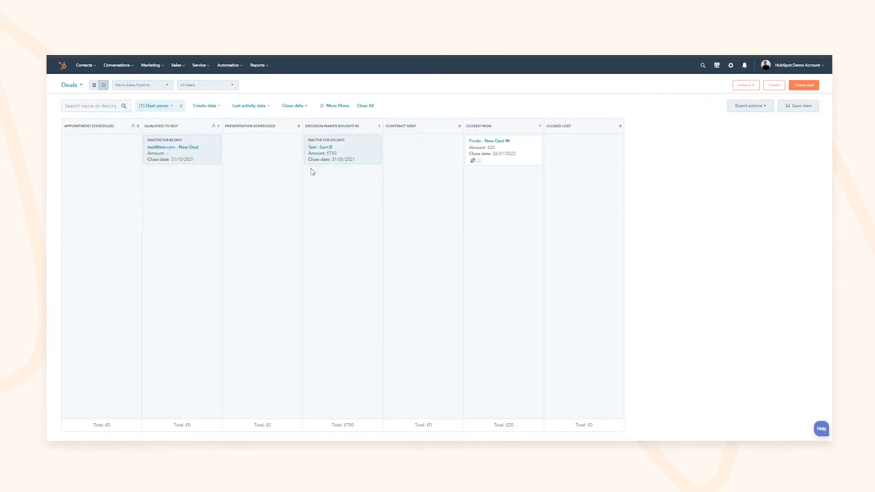
pyautogui.click(156, 107)
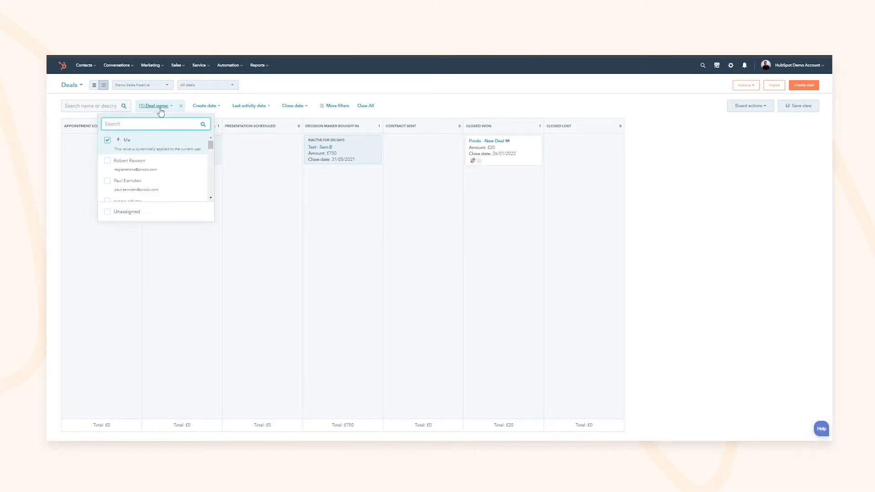
pyautogui.click(144, 187)
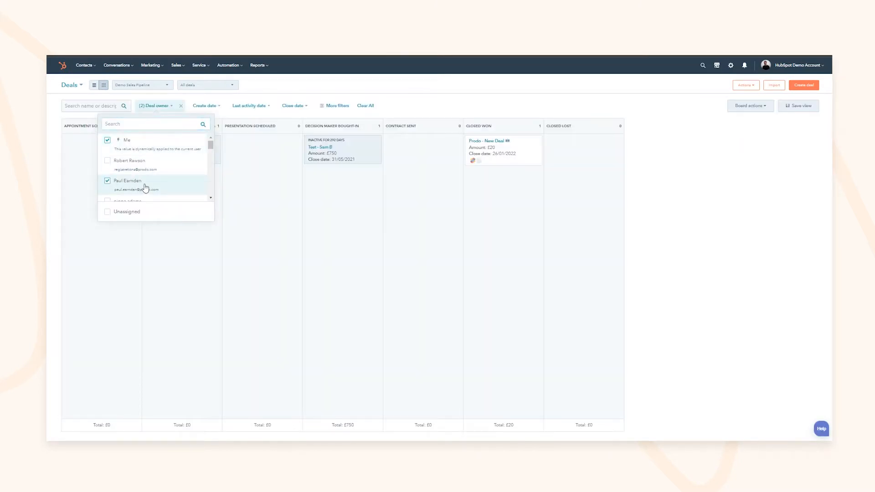
pyautogui.scroll(-1, 149, 184)
pyautogui.scroll(1, 149, 184)
pyautogui.click(140, 142)
# Step: Browse the saved views, the create, last activity and close date filters, and the full filter list
pyautogui.click(219, 87)
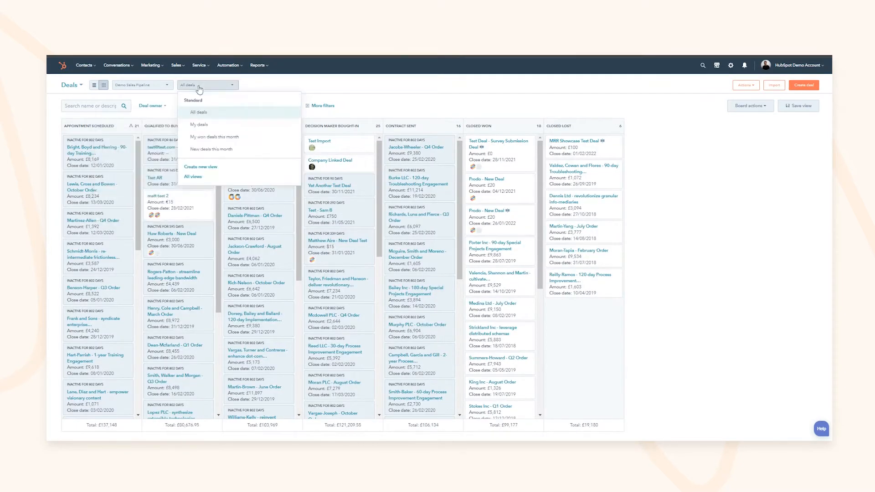
pyautogui.click(200, 89)
pyautogui.click(189, 105)
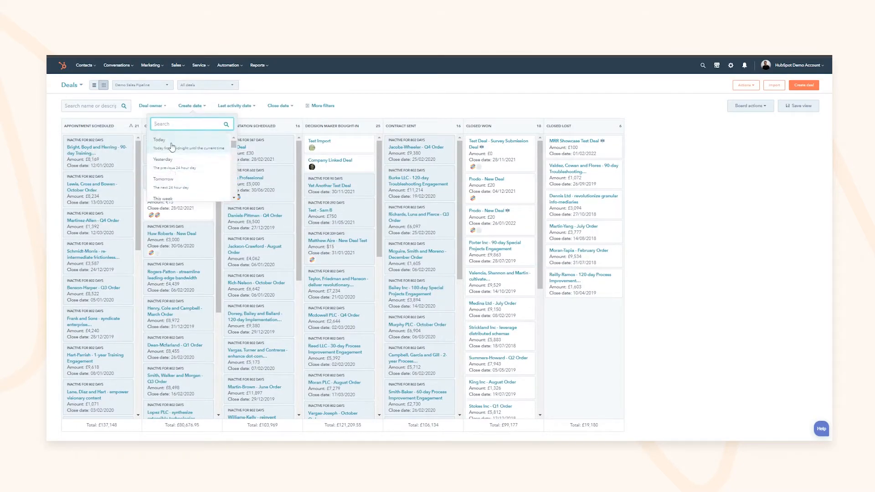
pyautogui.click(235, 105)
pyautogui.click(273, 107)
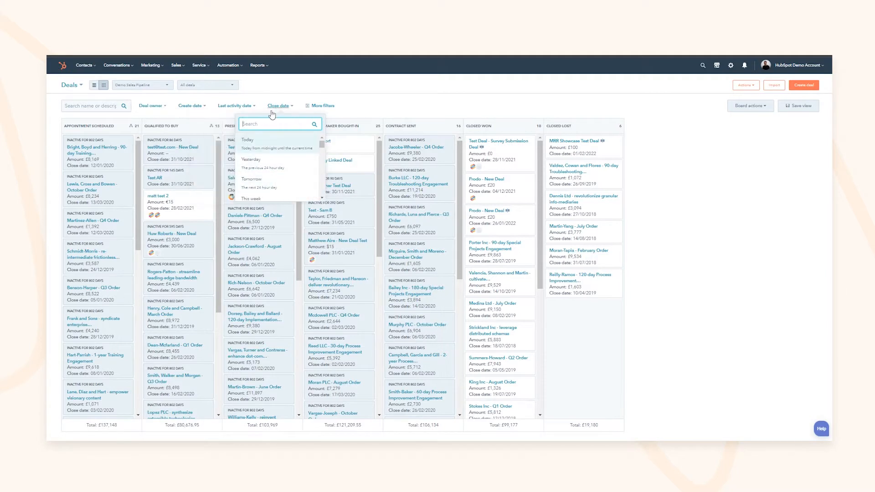
pyautogui.click(325, 106)
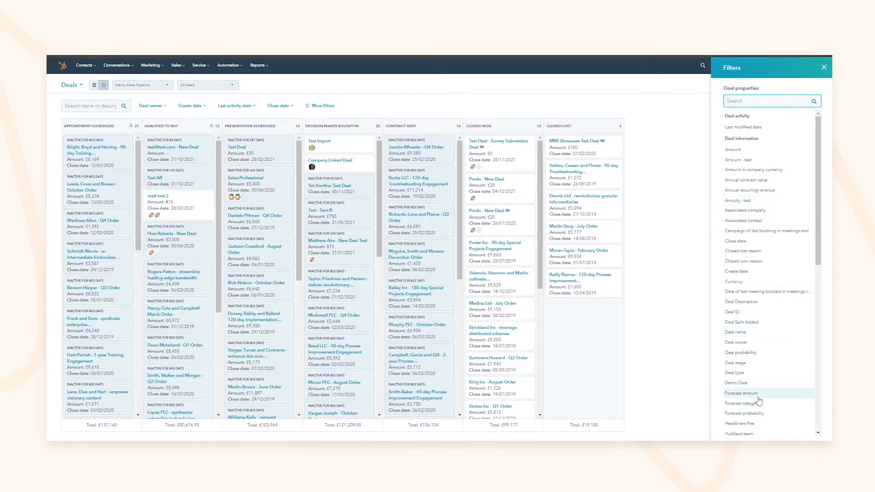
pyautogui.click(824, 67)
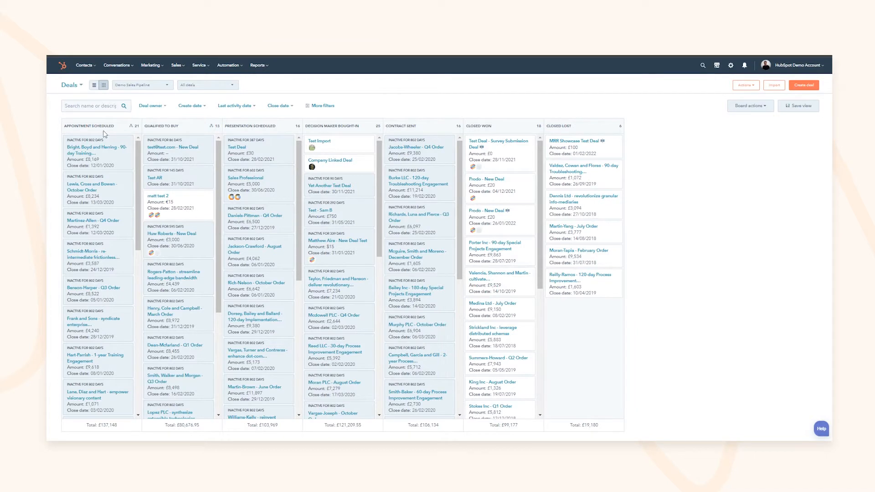
# Step: Switch the board to the Renewals pipeline, then back to the Demo Sales Pipeline
pyautogui.moveTo(154, 126); pyautogui.dragTo(169, 128)
pyautogui.click(157, 83)
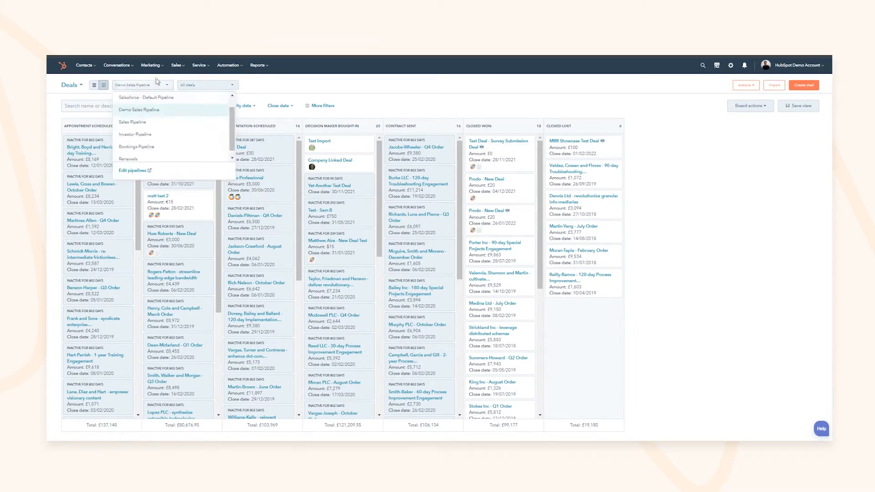
pyautogui.scroll(1, 138, 120)
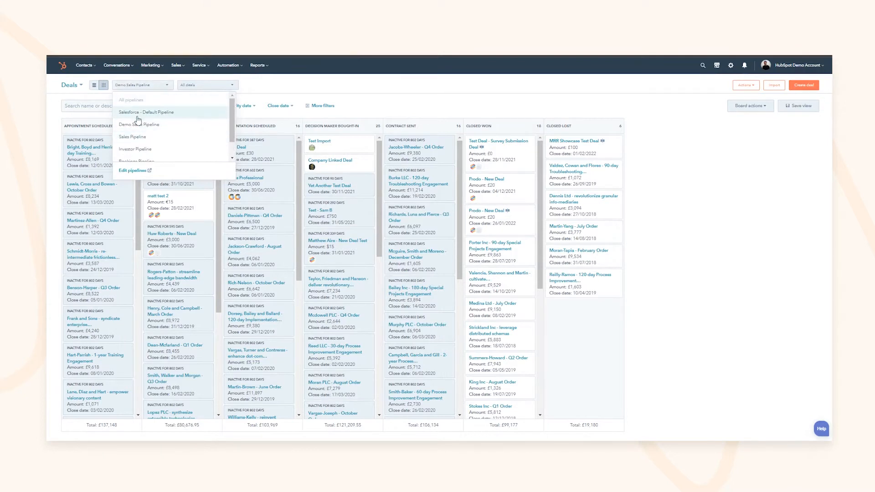
pyautogui.scroll(-1, 137, 124)
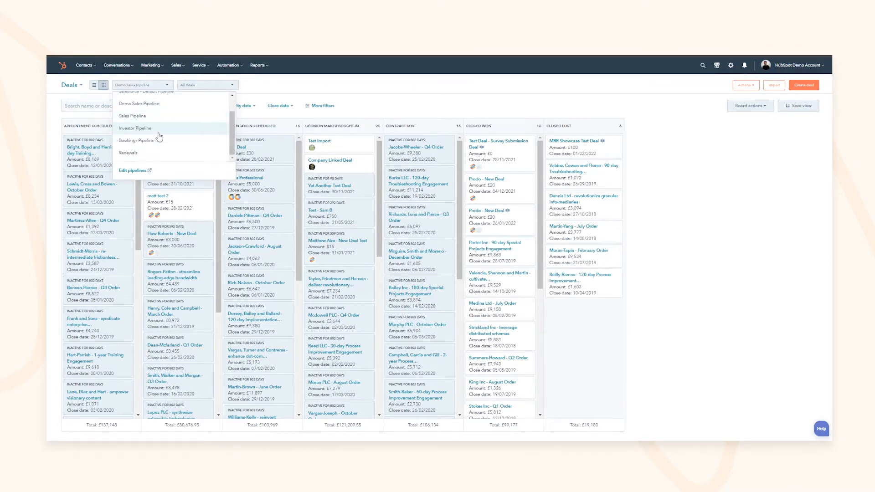
pyautogui.click(132, 154)
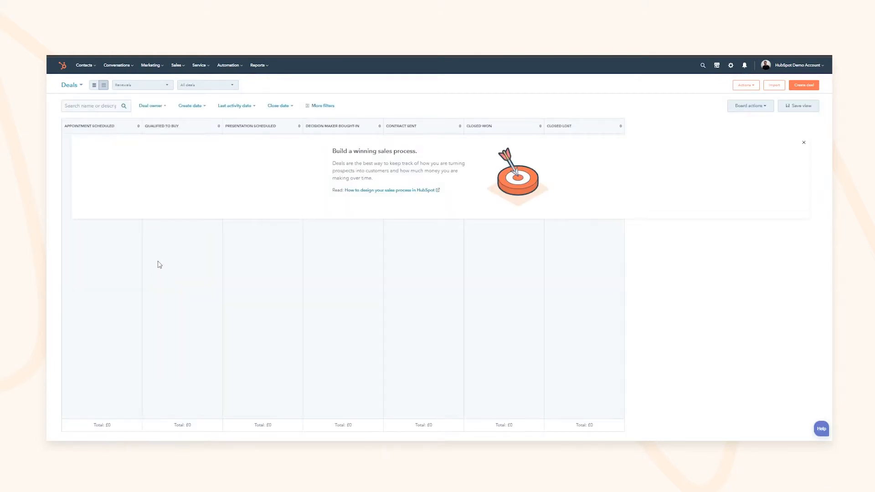
pyautogui.click(155, 85)
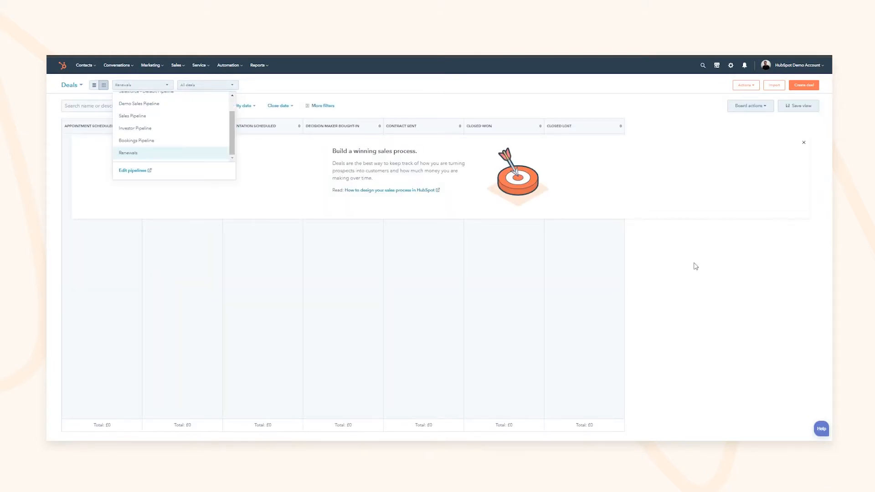
pyautogui.click(139, 104)
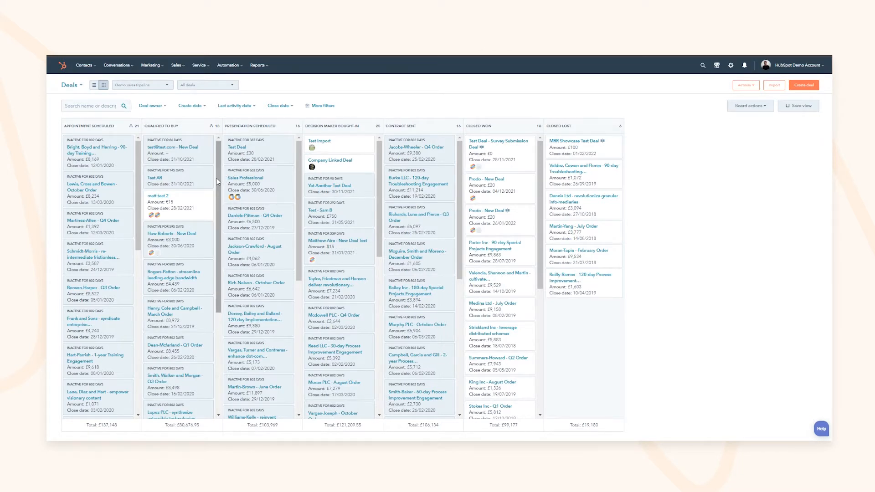
# Step: Go from the pipeline list to the Edit pipelines settings
pyautogui.click(141, 85)
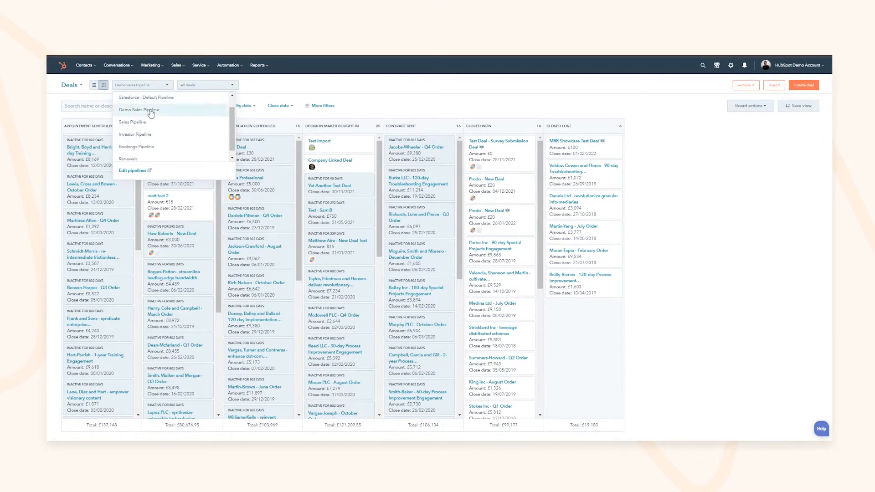
pyautogui.click(283, 84)
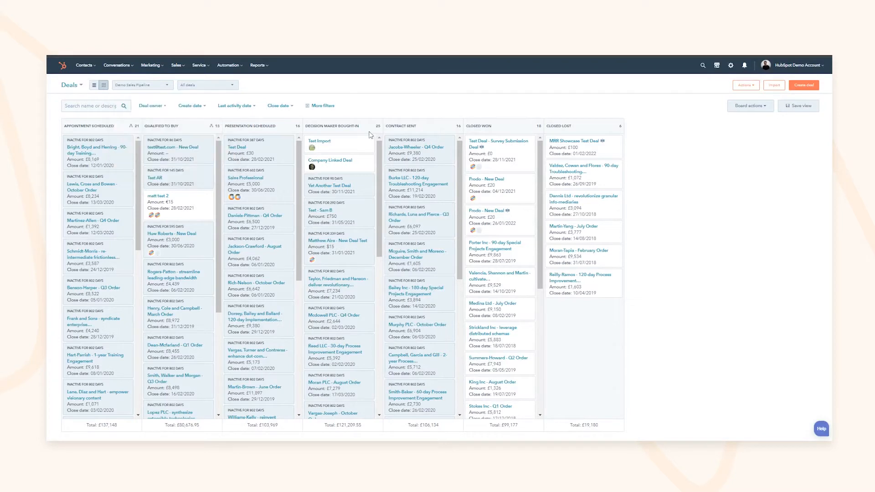
pyautogui.click(141, 85)
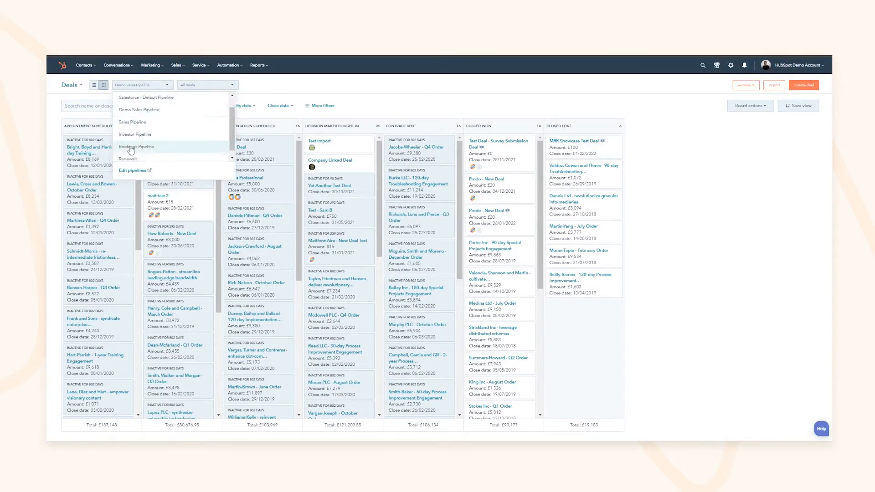
pyautogui.click(135, 171)
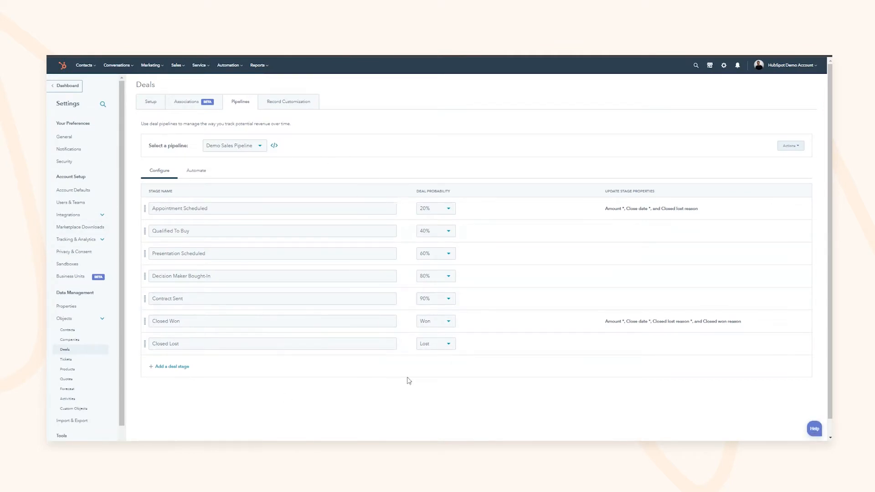
# Step: Rename the Appointment Scheduled stage to 'Enquiry'
pyautogui.click(178, 208)
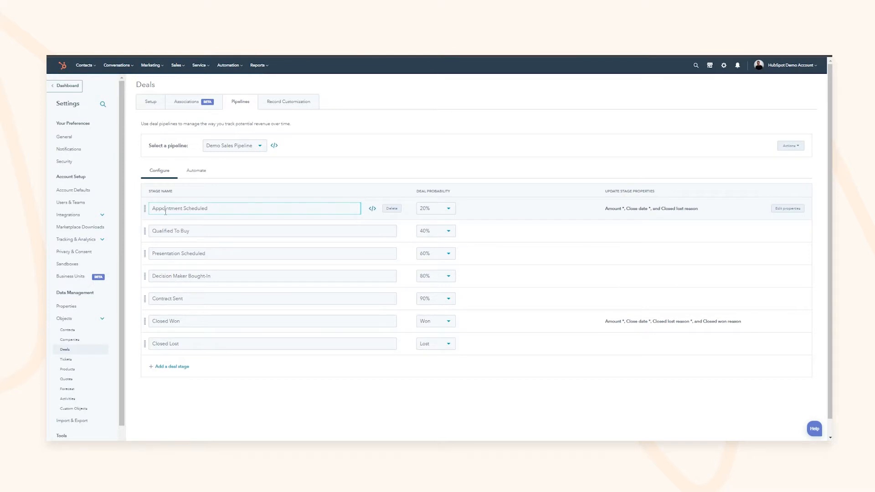
pyautogui.tripleClick(190, 211)
pyautogui.write('Q')
pyautogui.press('BackSpace')
pyautogui.write('En')
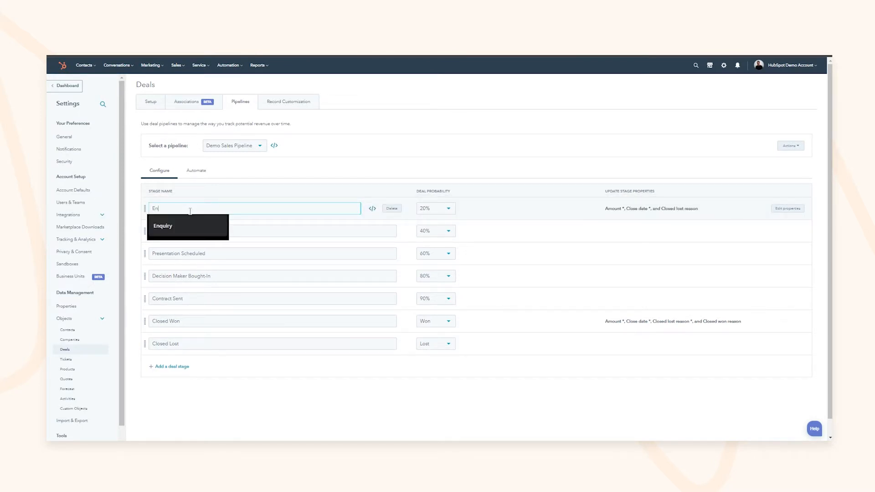
pyautogui.write('quiry')
# Step: Add a 5% deal probability option, assign it to Enquiry, and save the pipeline
pyautogui.click(436, 208)
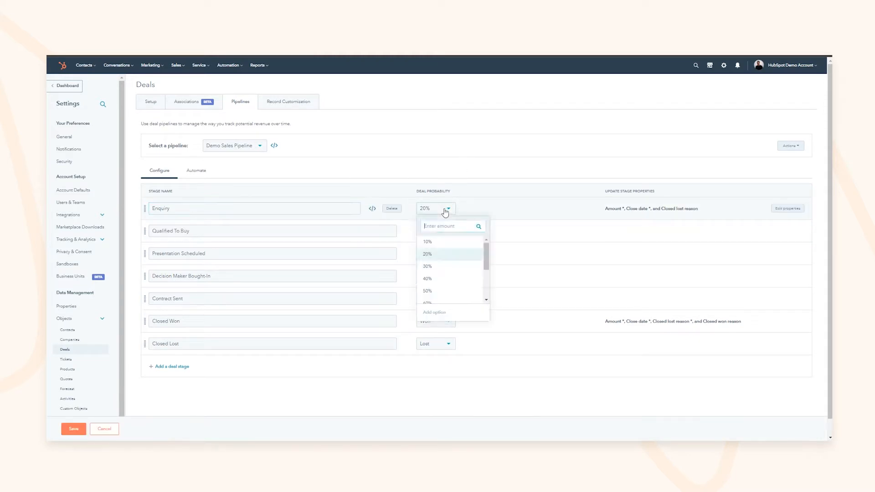
pyautogui.click(441, 242)
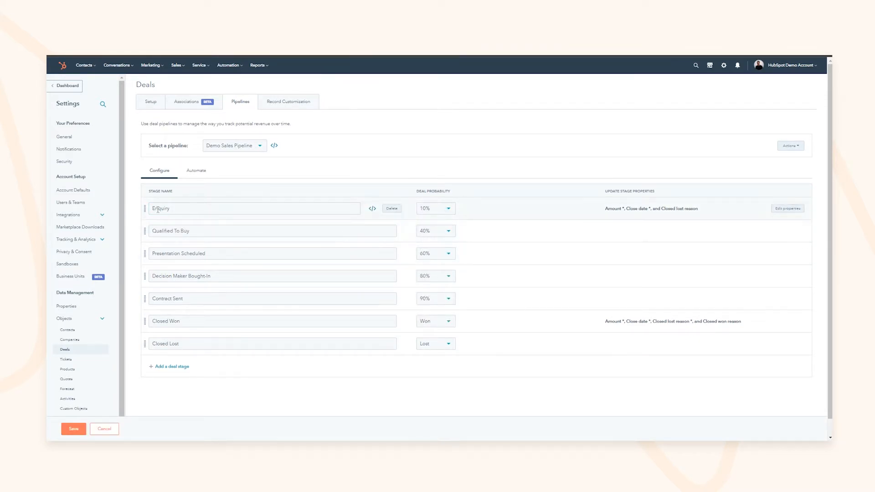
pyautogui.click(449, 208)
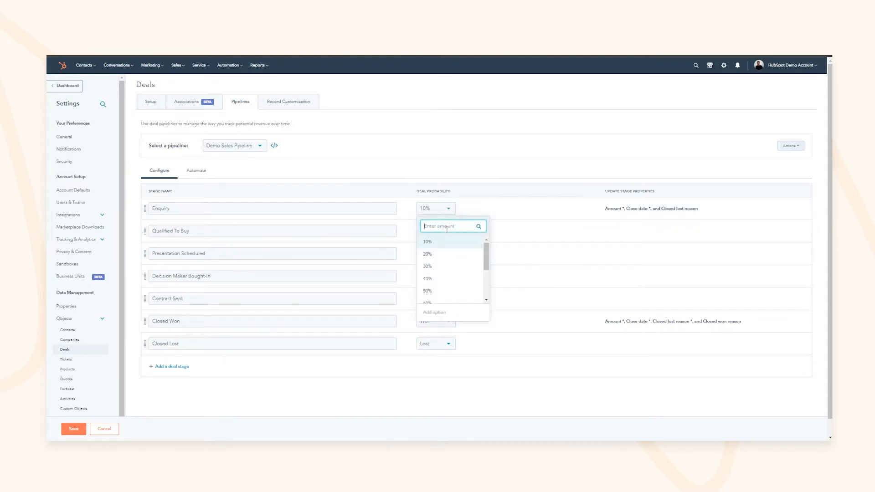
pyautogui.write('5%')
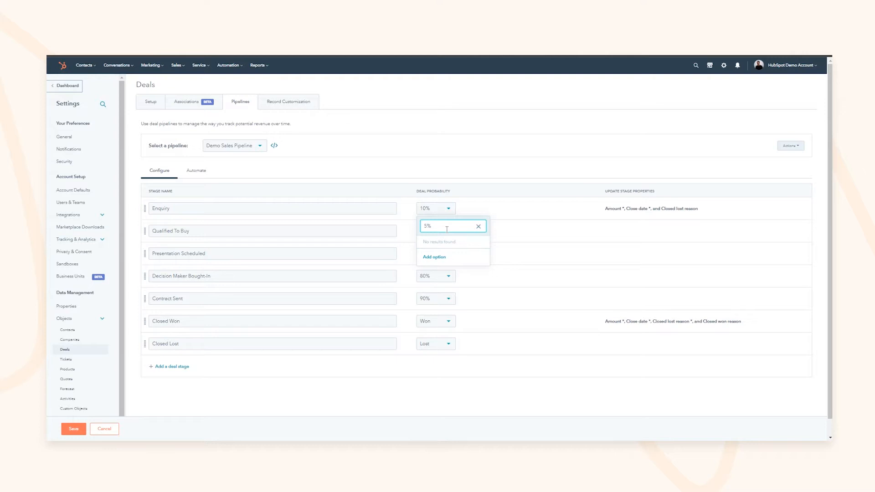
pyautogui.click(435, 256)
pyautogui.click(433, 247)
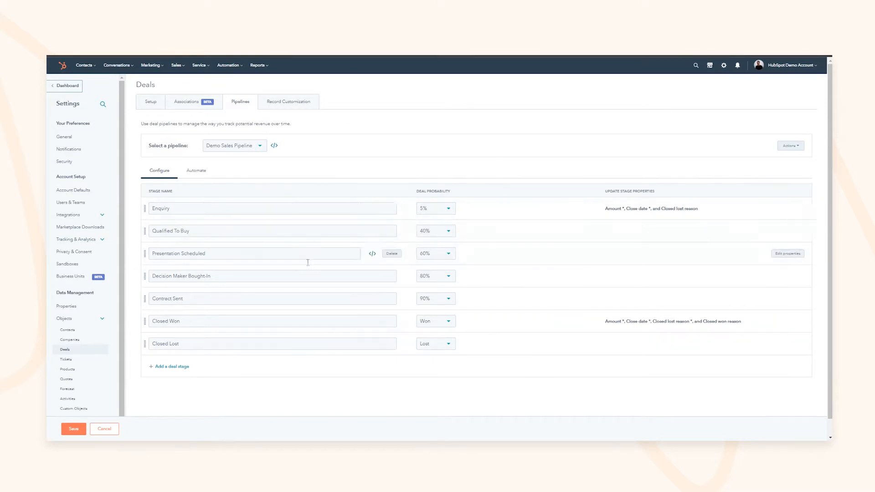
pyautogui.click(165, 210)
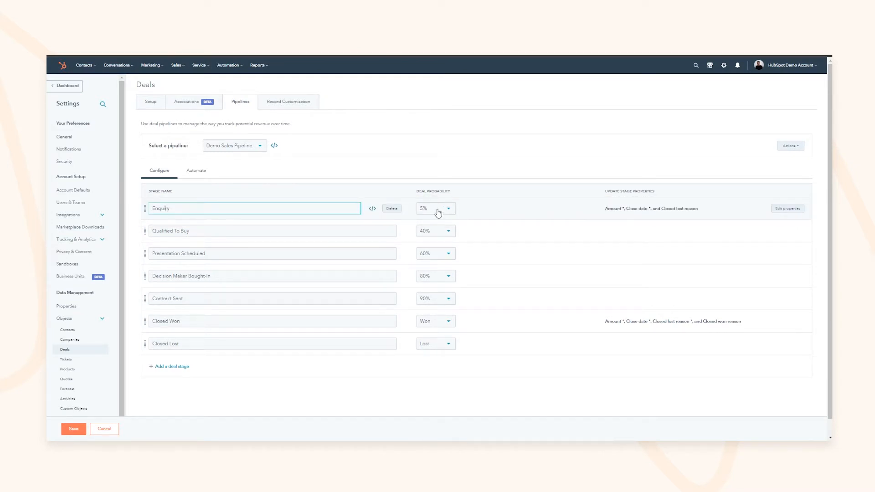
pyautogui.click(73, 429)
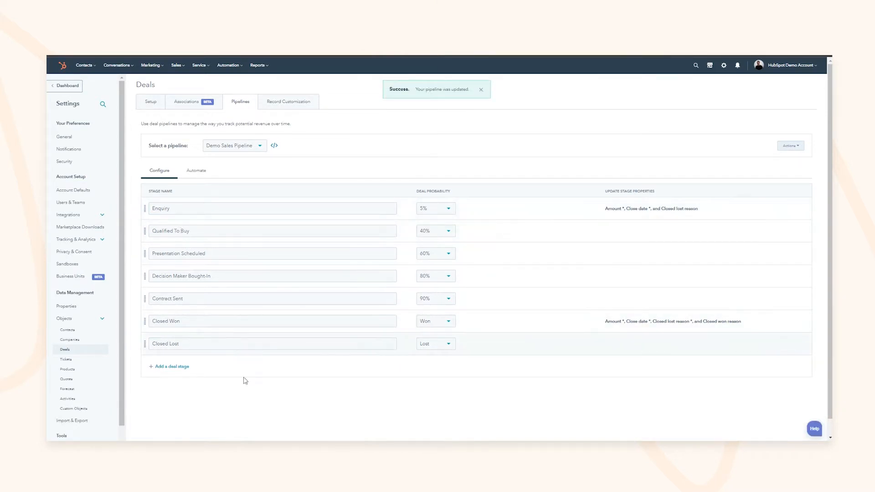
# Step: View the Renewals pipeline's stages, then return to the Demo Sales Pipeline's stages
pyautogui.click(176, 367)
pyautogui.click(173, 389)
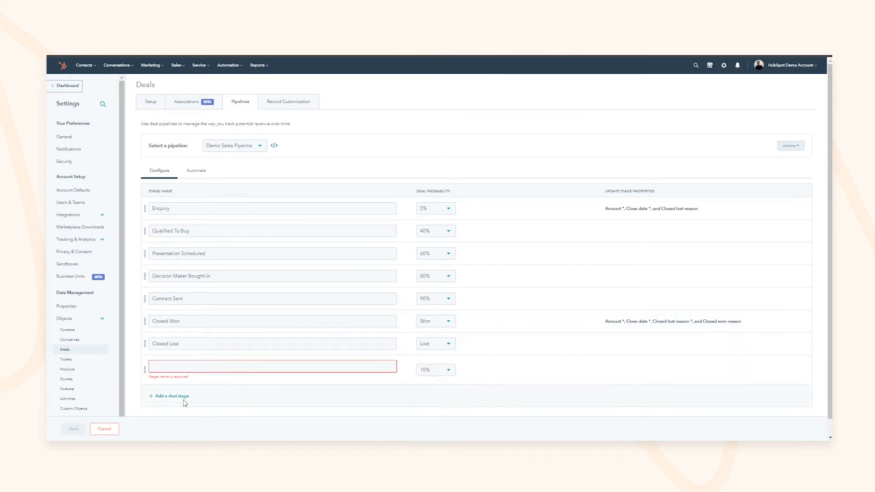
pyautogui.click(234, 145)
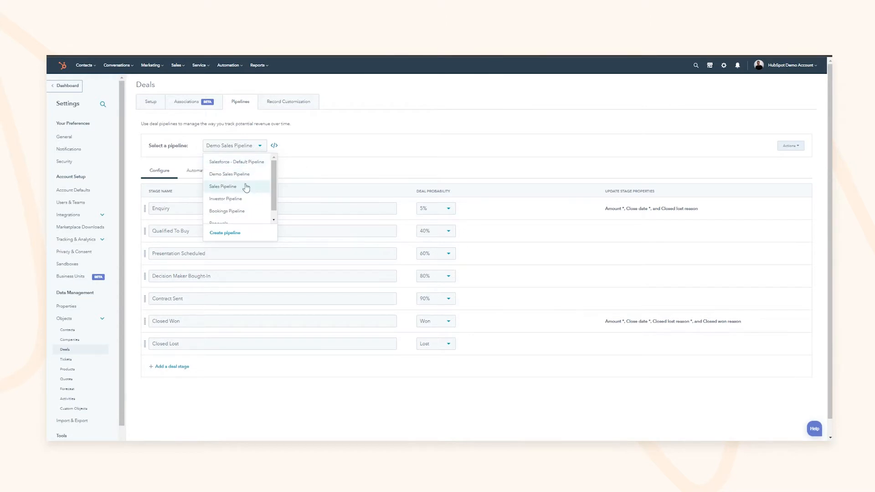
pyautogui.click(229, 220)
pyautogui.click(176, 210)
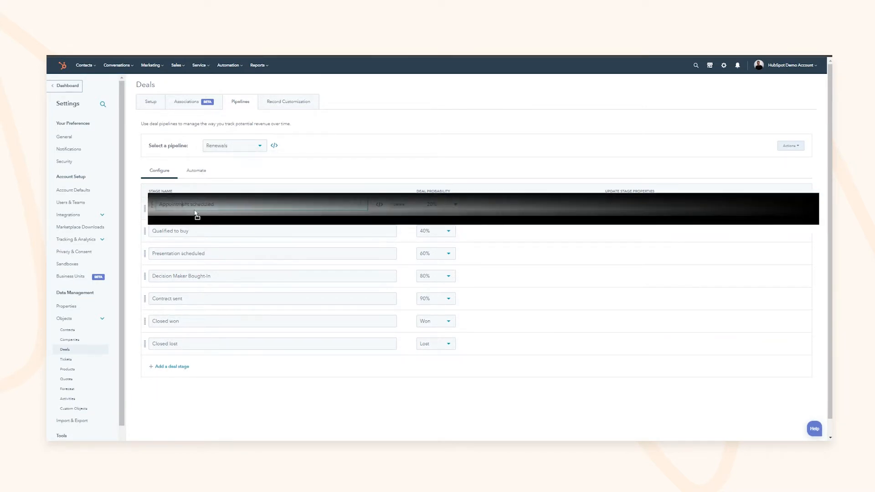
pyautogui.click(258, 146)
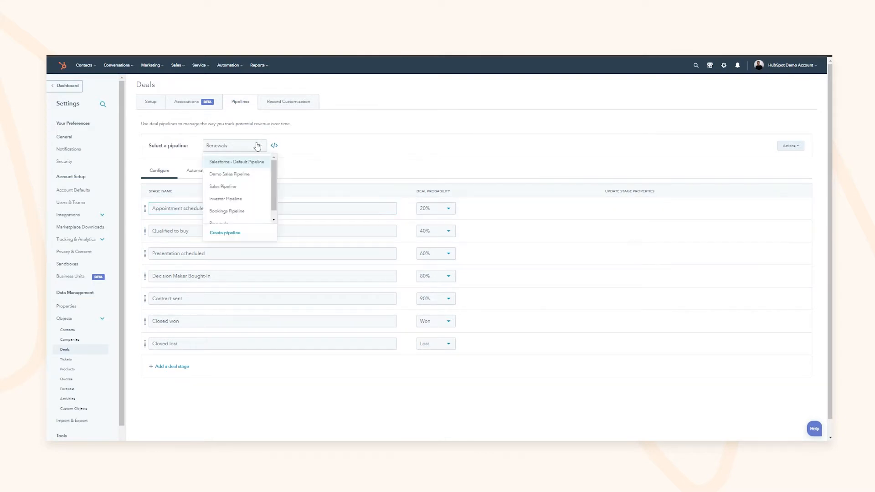
pyautogui.click(223, 176)
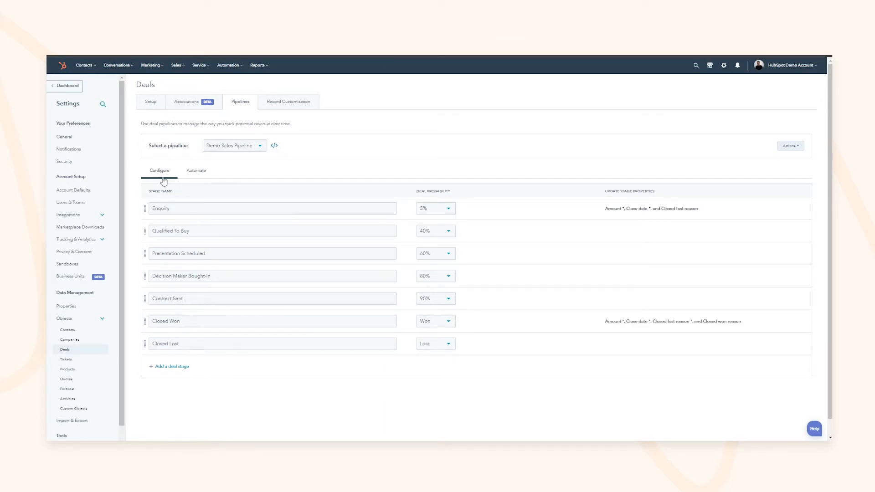
# Step: On the pipeline's stage automations, add a new action after the Enquiry follow-up task
pyautogui.click(195, 173)
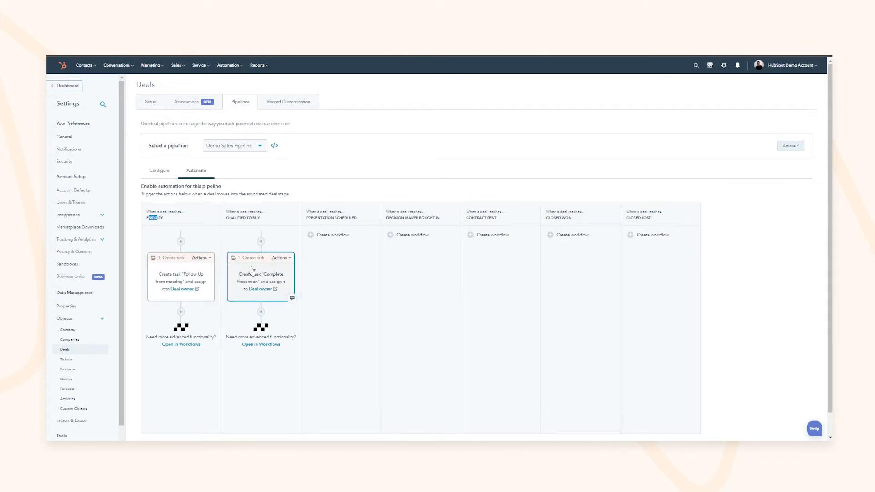
pyautogui.click(201, 258)
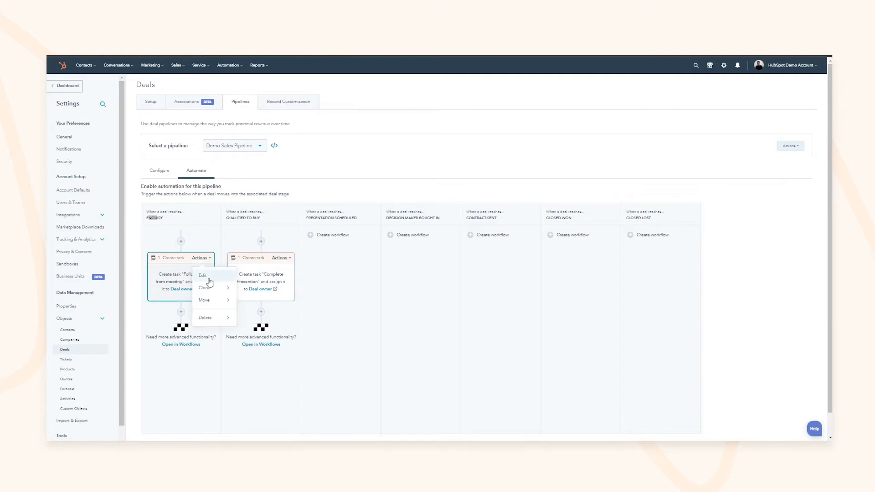
pyautogui.click(202, 259)
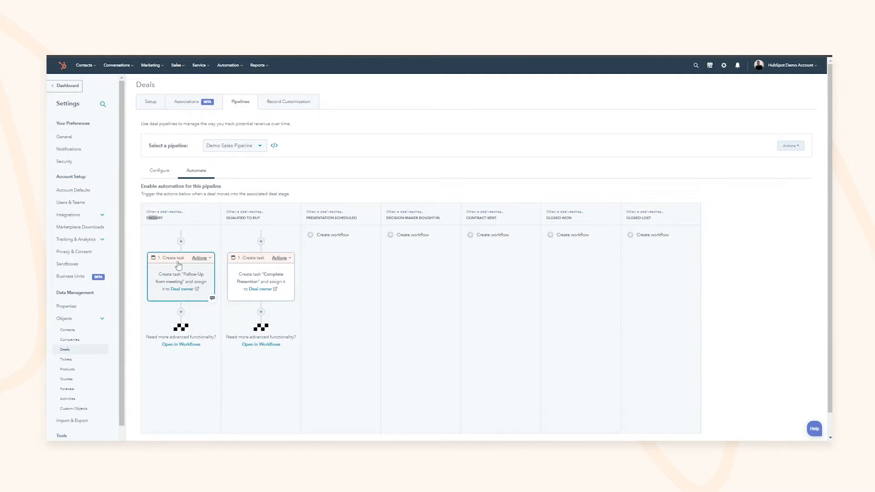
pyautogui.click(181, 312)
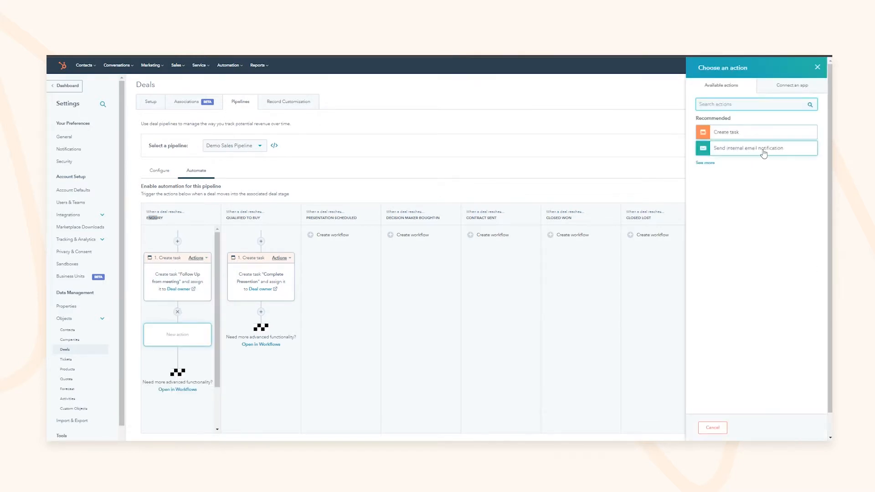
pyautogui.click(707, 163)
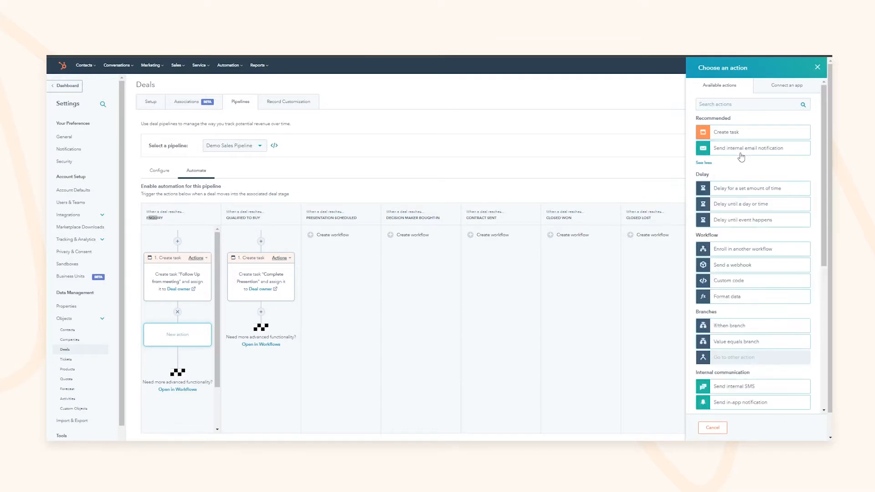
pyautogui.click(706, 163)
pyautogui.click(706, 163)
# Step: Choose Rotate record to owner between Teams, overwriting existing owners, and save it
pyautogui.scroll(-2, 742, 222)
pyautogui.scroll(-3, 742, 228)
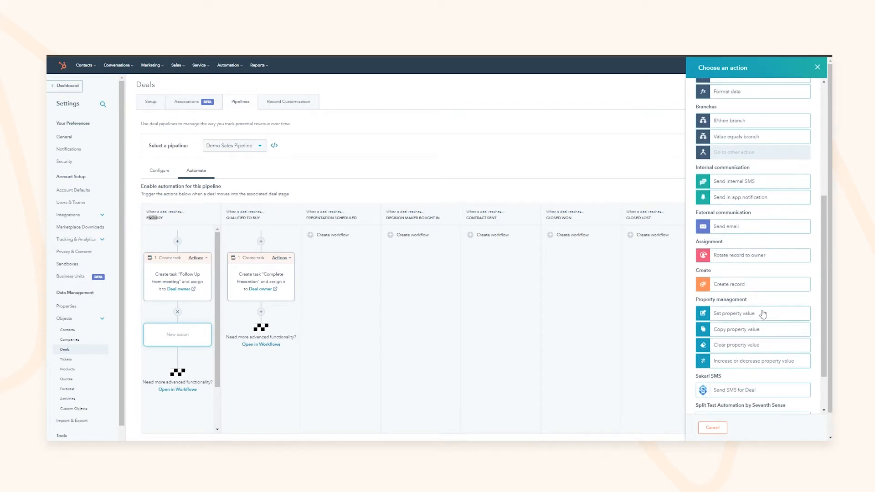
pyautogui.click(741, 256)
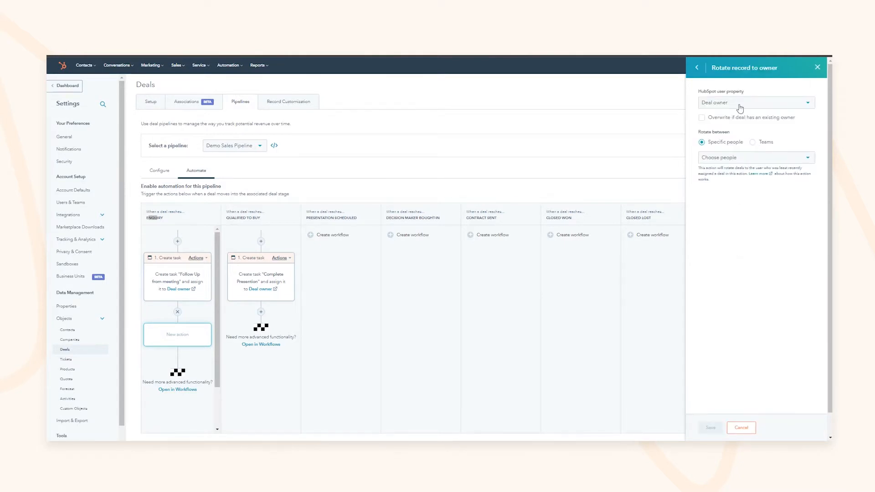
pyautogui.click(753, 142)
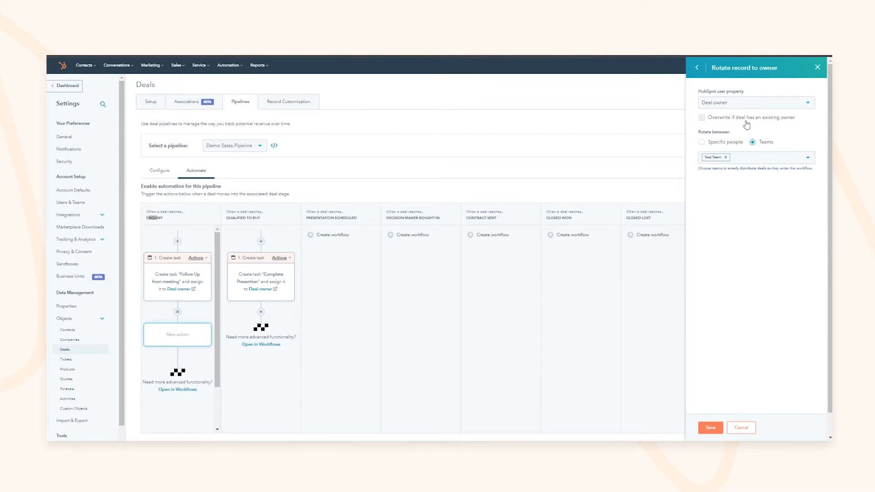
pyautogui.click(752, 120)
pyautogui.click(711, 428)
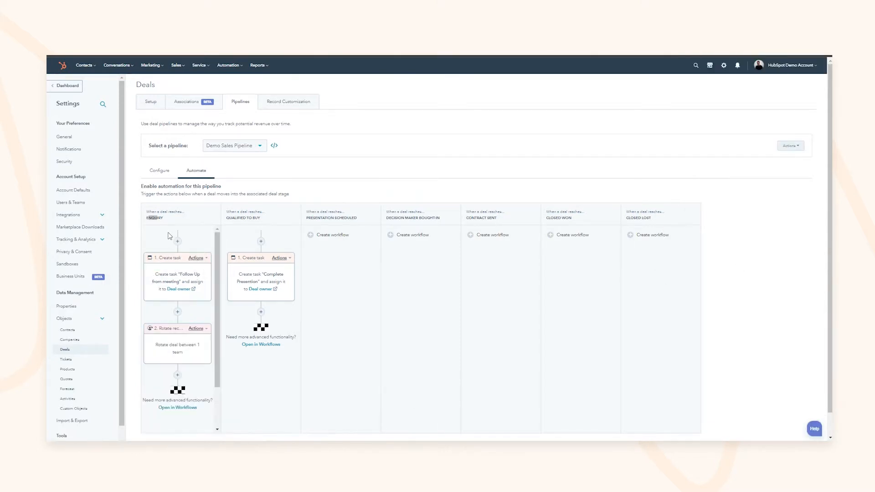
pyautogui.click(154, 219)
# Step: View the Renewals pipeline's automations, then switch back to the Demo Sales Pipeline's
pyautogui.click(231, 150)
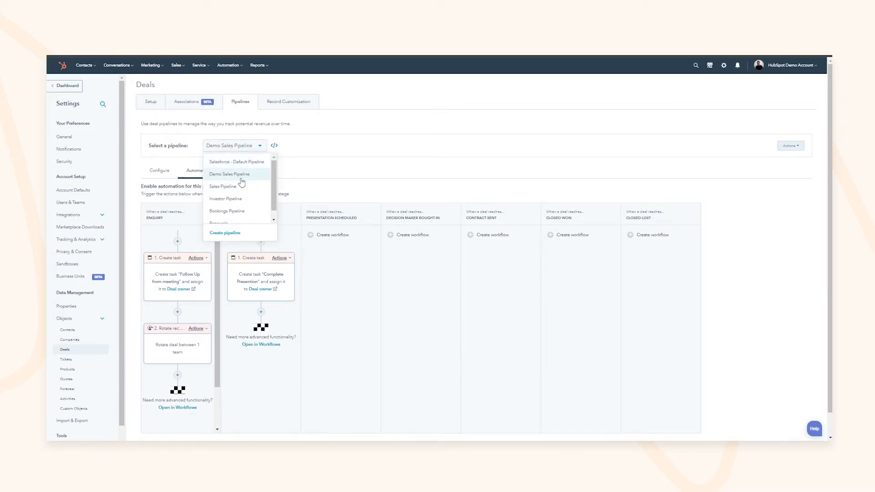
pyautogui.scroll(-1, 230, 215)
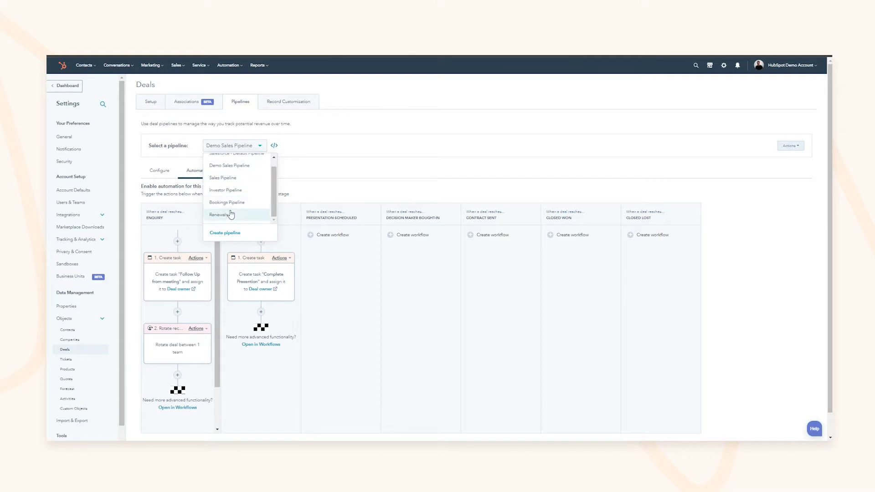
pyautogui.click(225, 218)
pyautogui.click(196, 171)
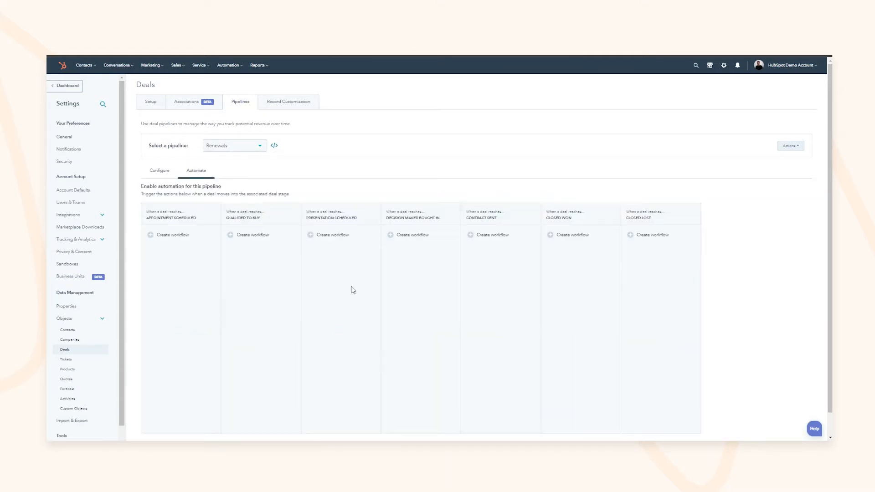
pyautogui.click(217, 149)
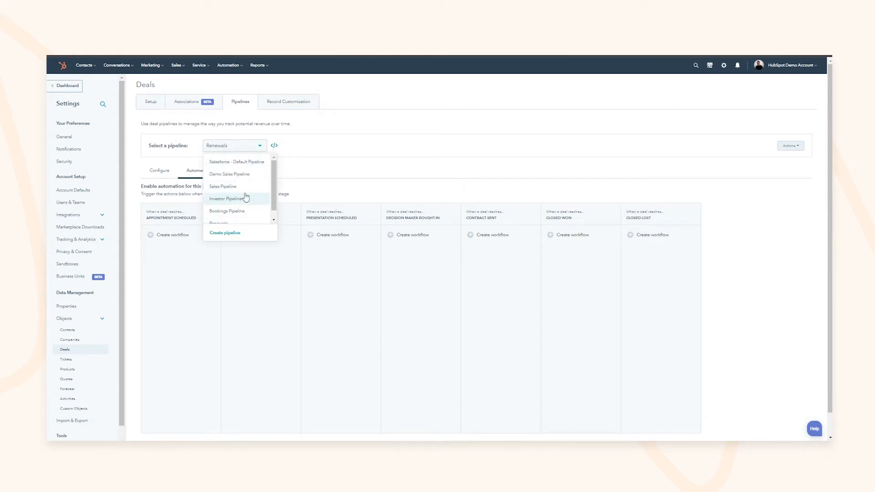
pyautogui.click(237, 174)
pyautogui.click(196, 171)
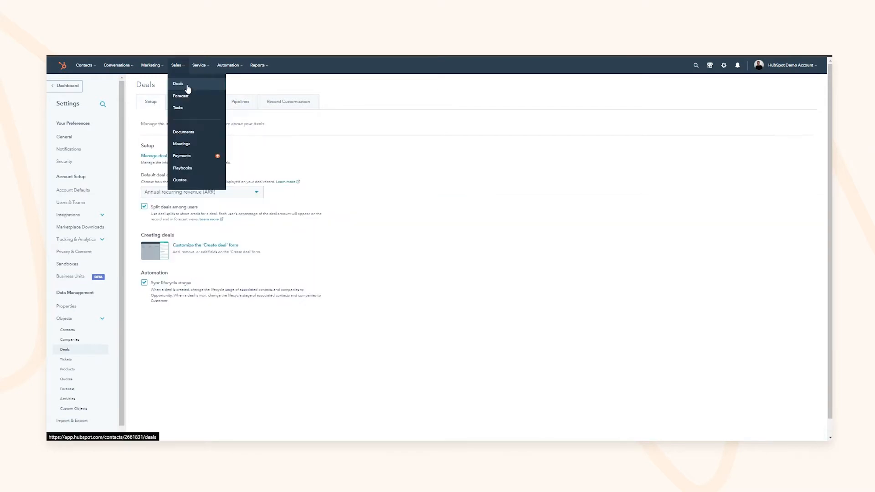
# Step: On the Deals board, search for the test deal and open its record
pyautogui.click(188, 86)
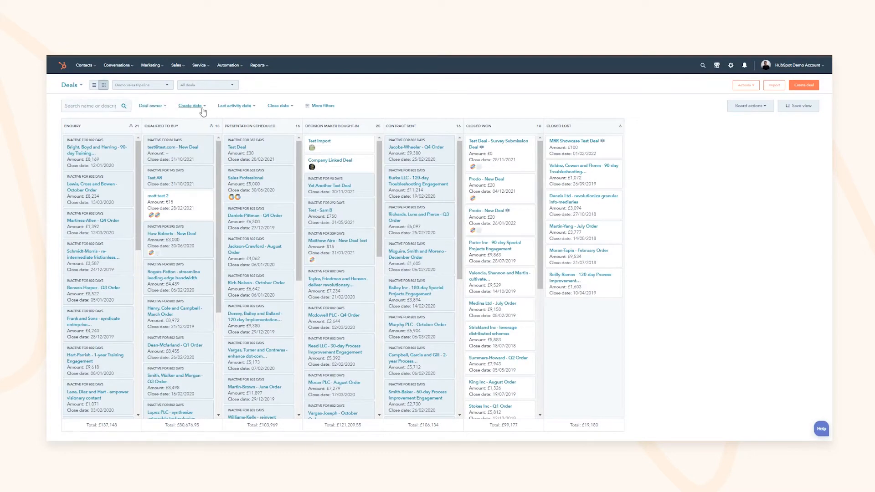
pyautogui.click(152, 106)
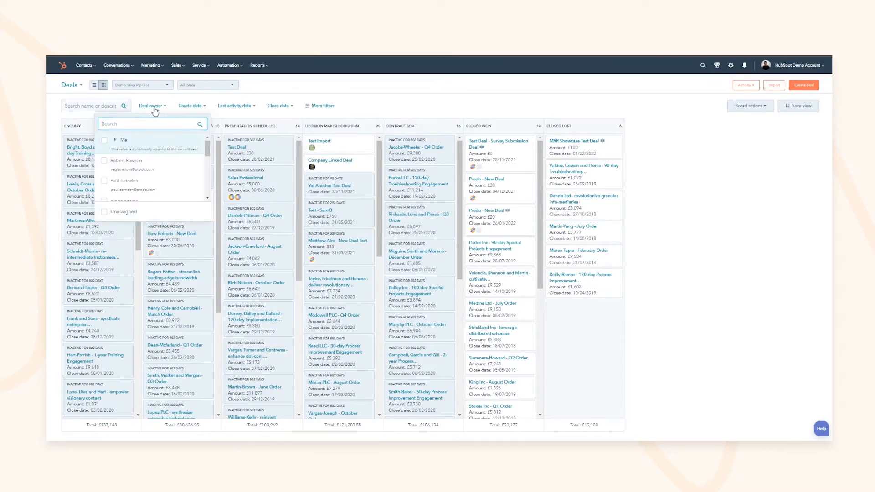
pyautogui.click(93, 106)
pyautogui.write('test - Sam B')
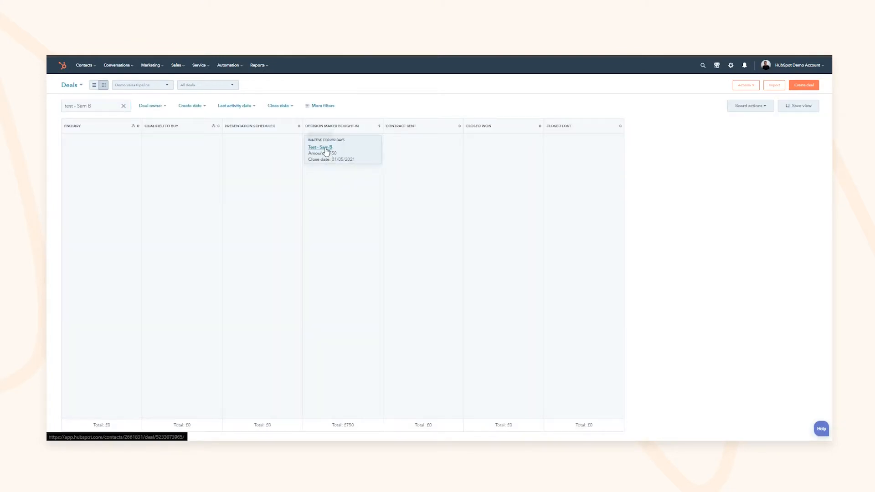
pyautogui.click(326, 148)
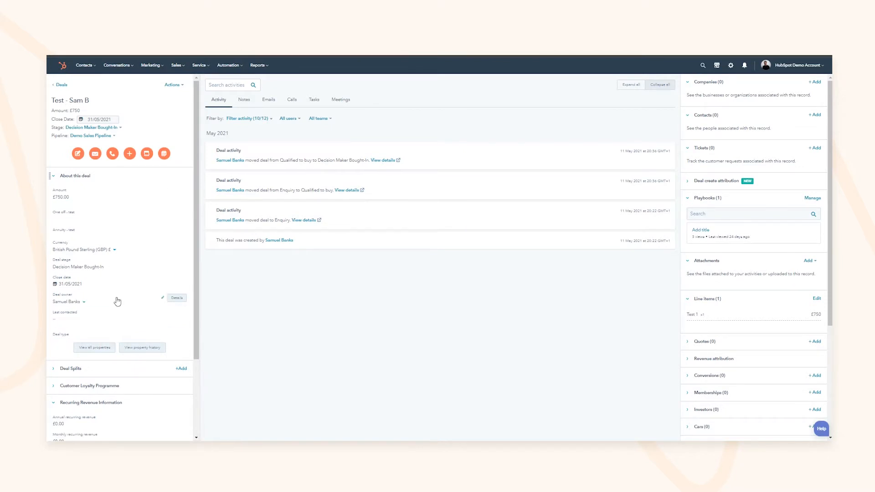
# Step: Review the £750 test deal, expanding and collapsing its Deal create attribution section
pyautogui.scroll(-1, 118, 295)
pyautogui.scroll(1, 118, 295)
pyautogui.click(707, 182)
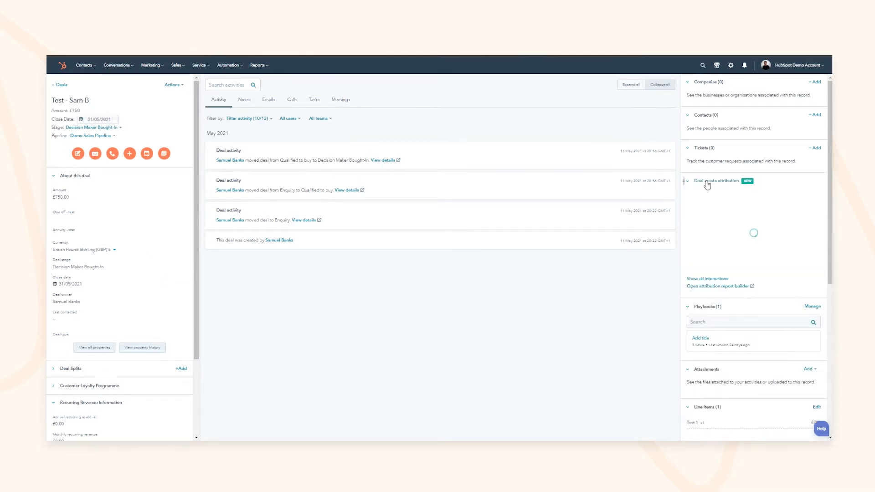
pyautogui.click(707, 182)
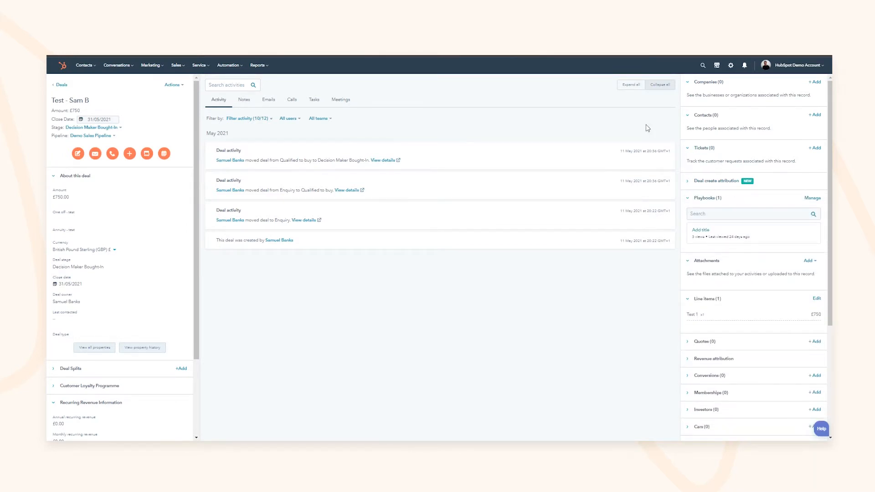
# Step: Associate the matching existing contact with the test deal without a label, then open their record
pyautogui.click(812, 117)
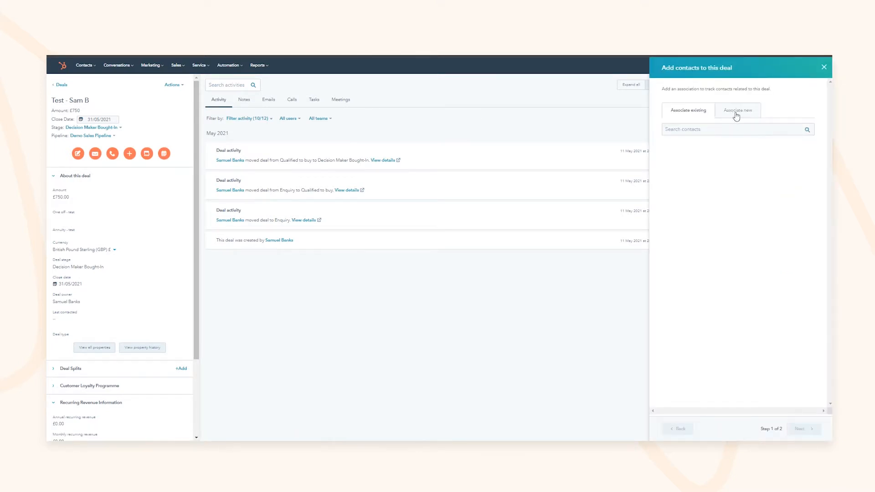
pyautogui.click(717, 129)
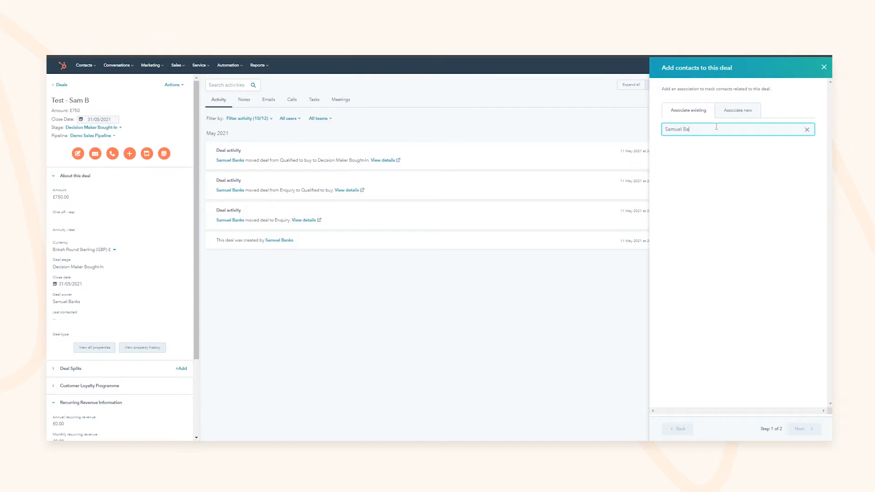
pyautogui.click(683, 165)
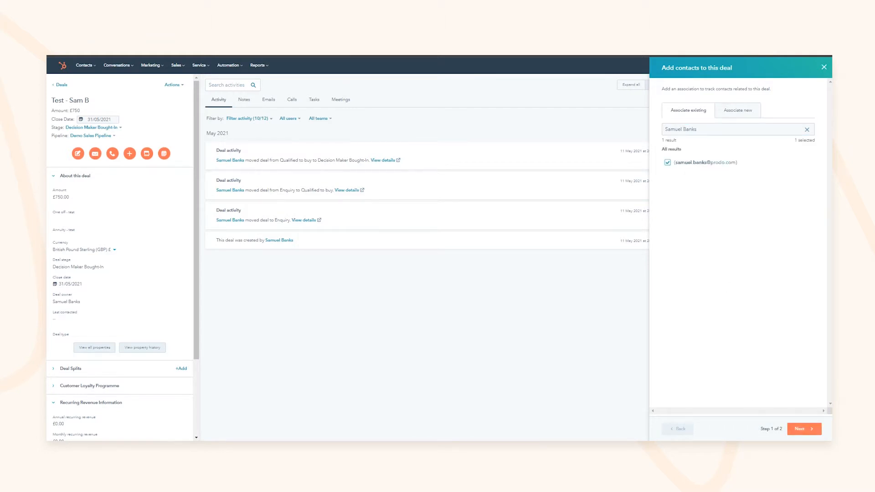
pyautogui.click(804, 429)
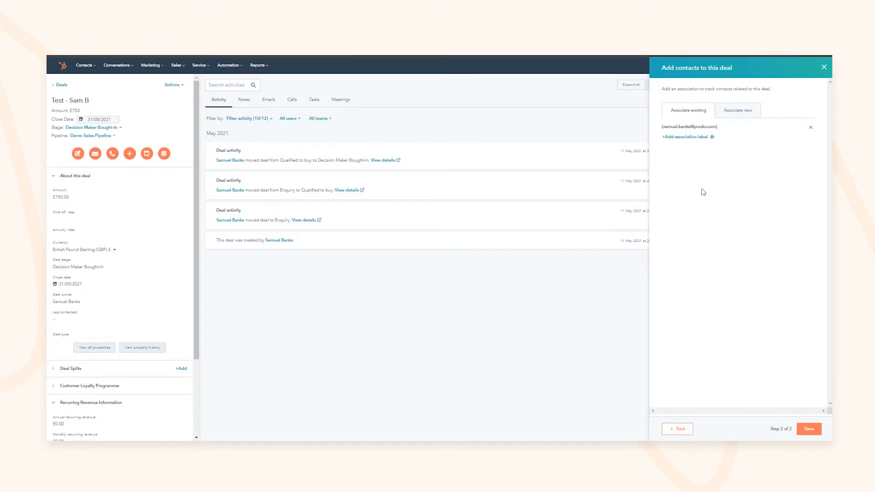
pyautogui.click(685, 137)
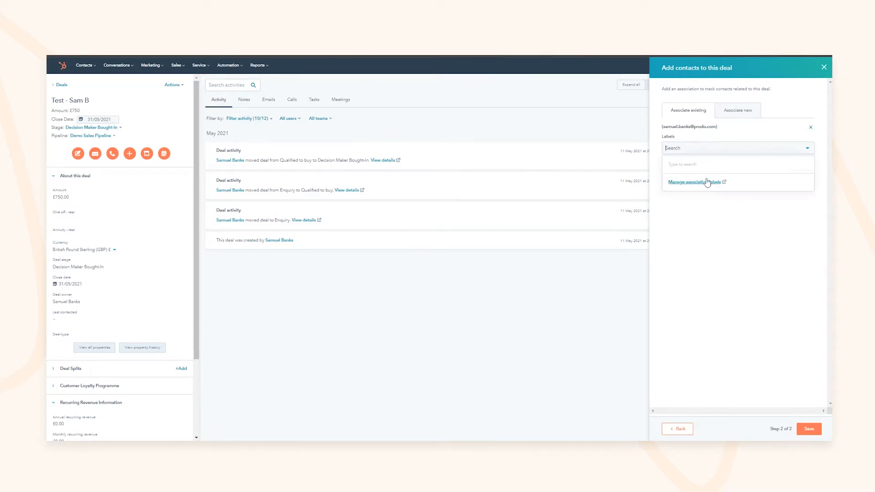
pyautogui.click(661, 173)
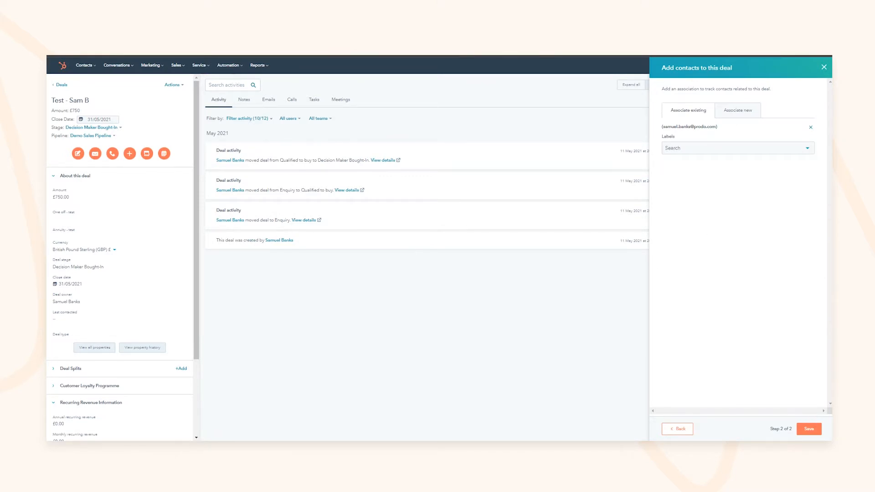
pyautogui.click(803, 428)
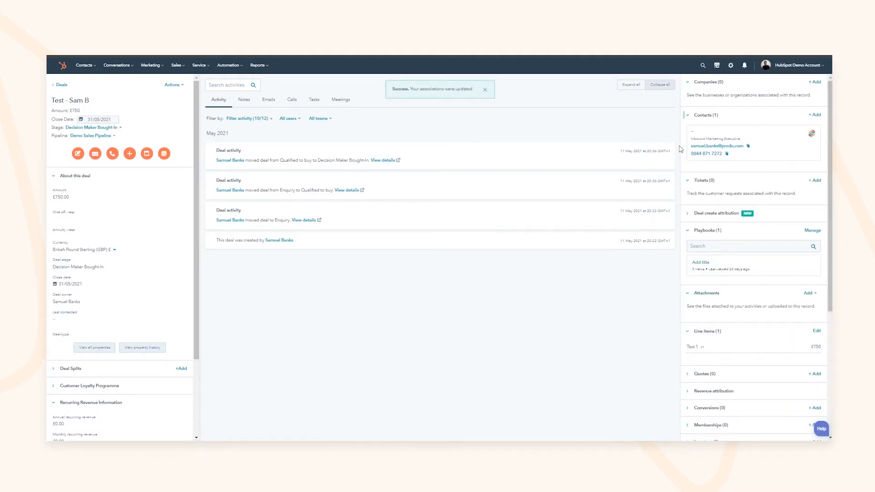
pyautogui.click(694, 135)
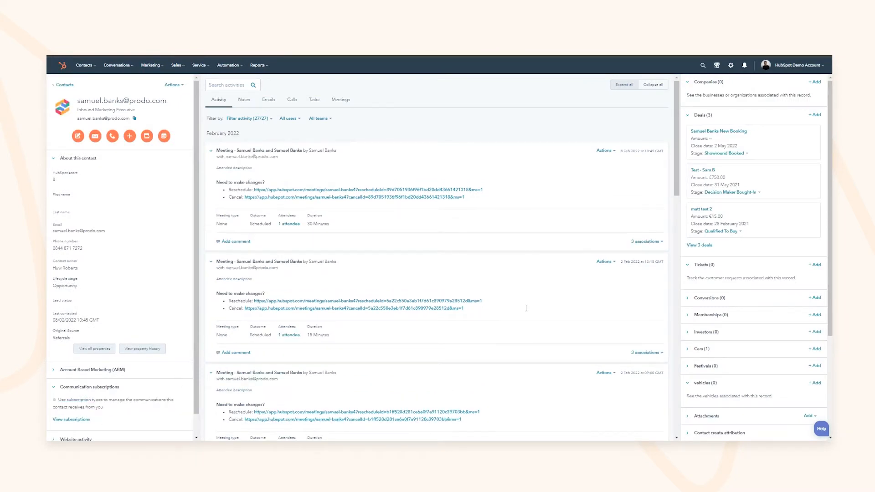
# Step: Open the test deal from the contact's Deals card
pyautogui.click(703, 170)
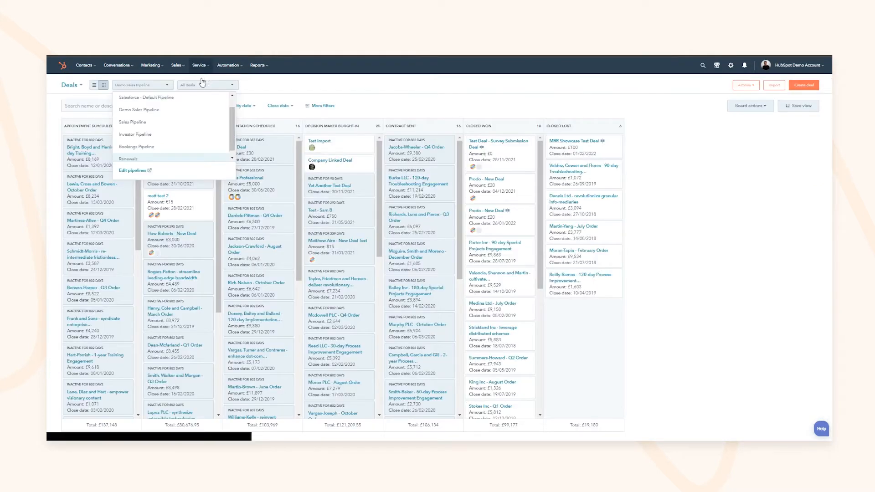
# Step: In pipeline settings, add Close date to the Qualified To Buy stage's properties
pyautogui.click(137, 170)
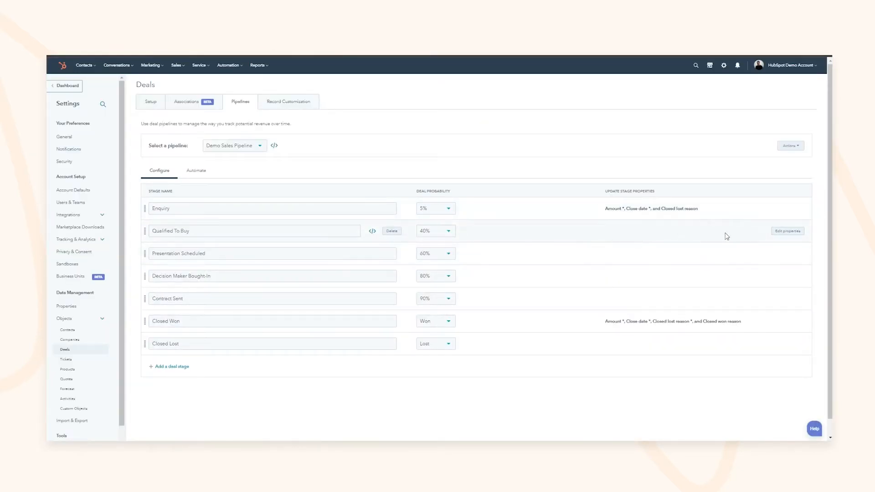
pyautogui.click(788, 231)
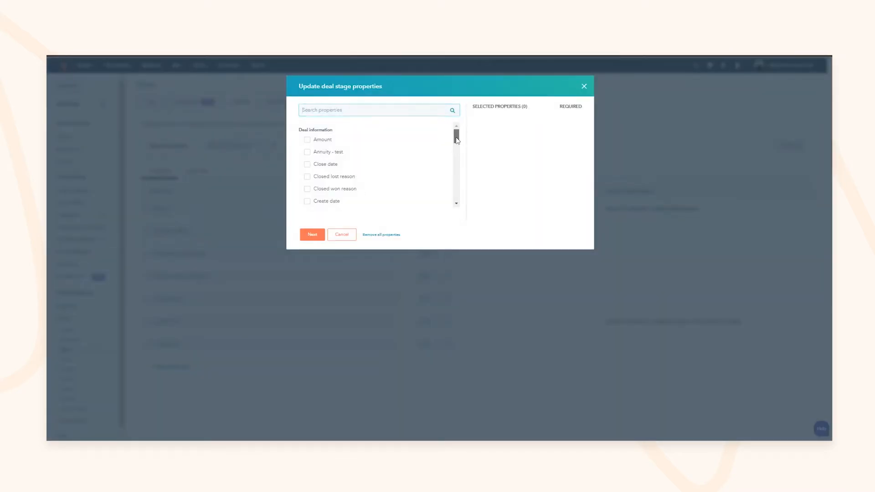
pyautogui.click(324, 158)
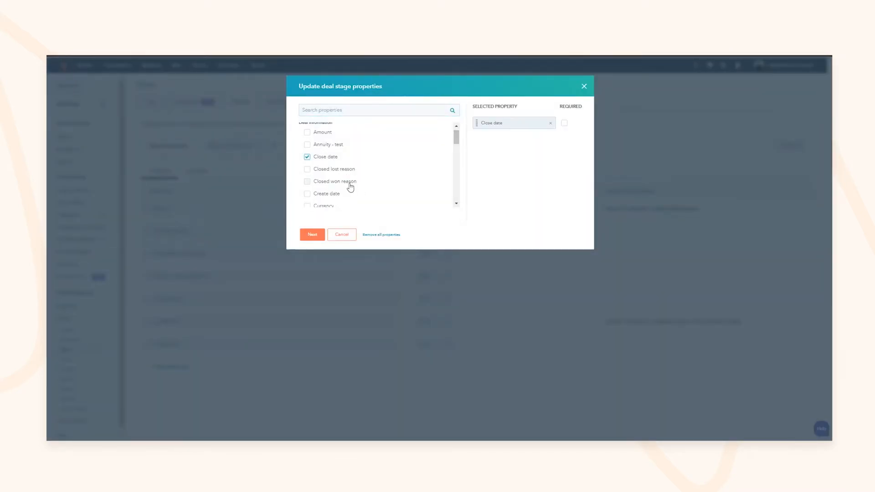
pyautogui.click(312, 234)
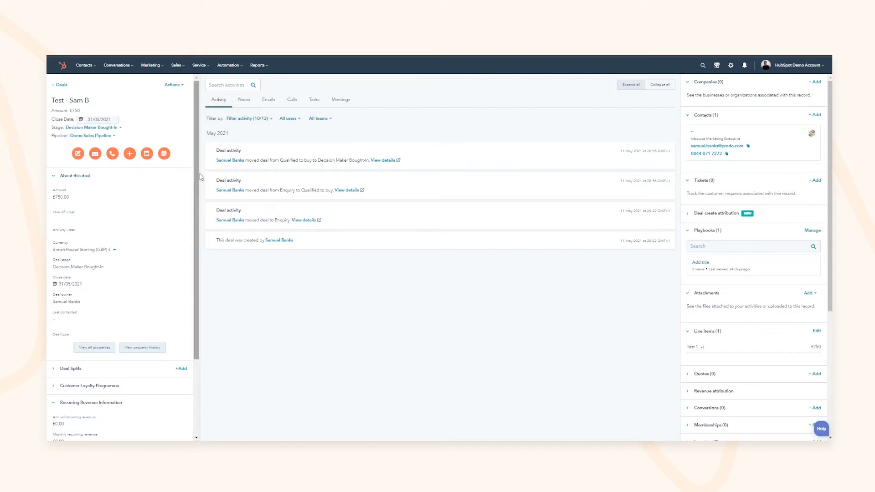
# Step: Start logging a call on the deal at 11:45 with the deal's contact attached
pyautogui.moveTo(197, 176); pyautogui.dragTo(195, 277)
pyautogui.scroll(3, 195, 278)
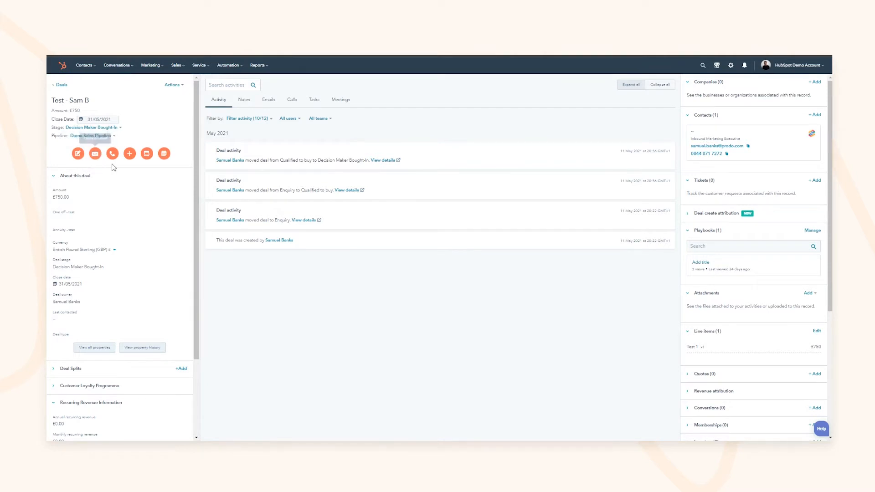
pyautogui.click(130, 153)
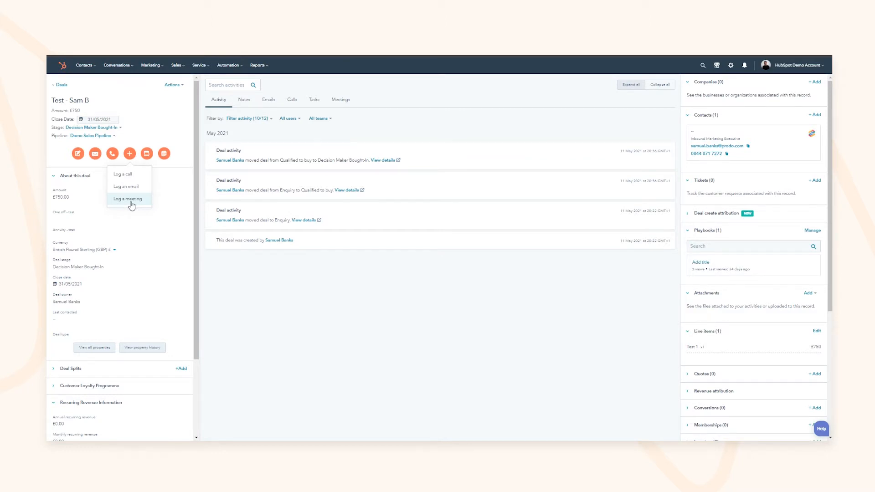
pyautogui.click(122, 174)
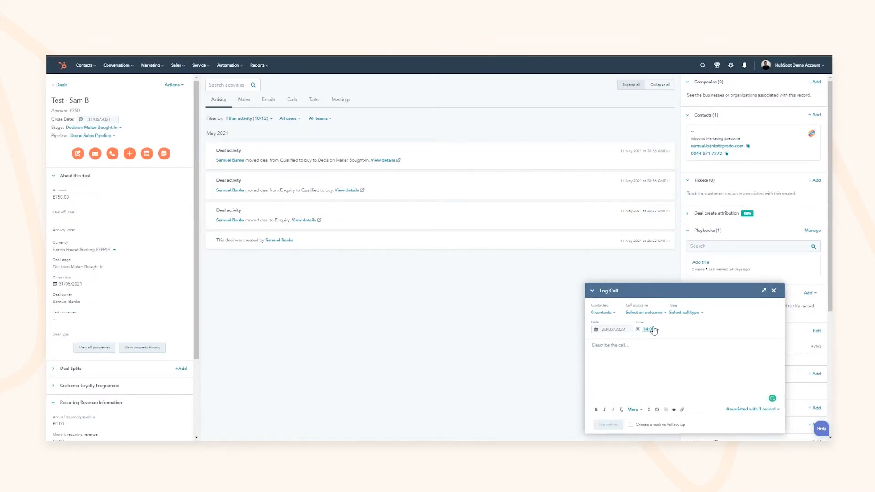
pyautogui.click(654, 331)
pyautogui.scroll(3, 629, 388)
pyautogui.click(617, 383)
pyautogui.click(603, 313)
pyautogui.click(598, 344)
pyautogui.click(636, 384)
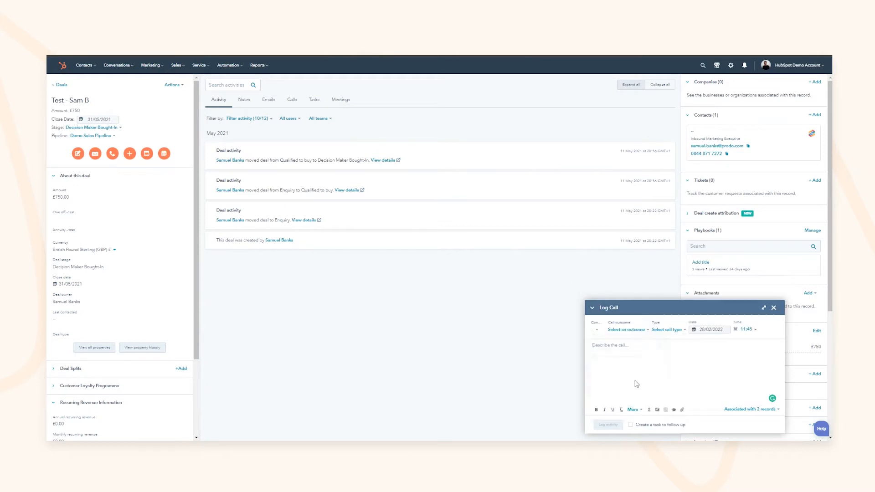
# Step: Set the call outcome to Connected, type to Test, and note 'Really promising, decision expected in Q2'
pyautogui.click(626, 330)
pyautogui.click(620, 359)
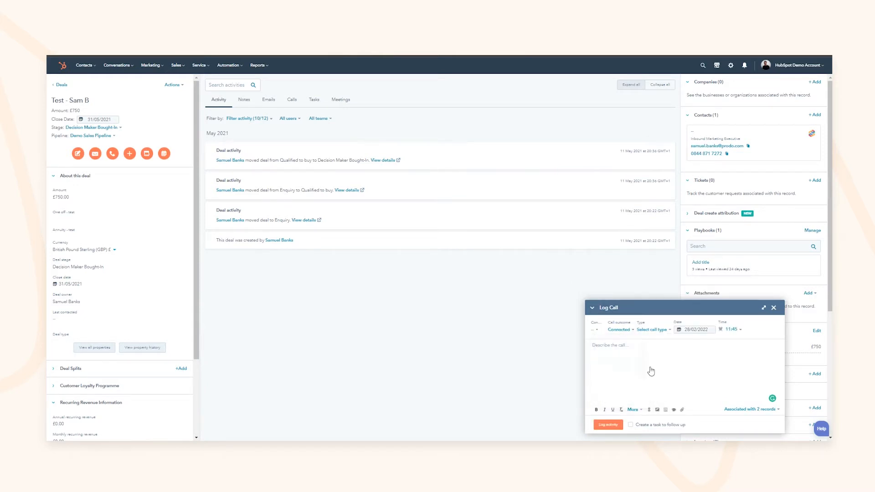
pyautogui.click(658, 330)
pyautogui.click(631, 358)
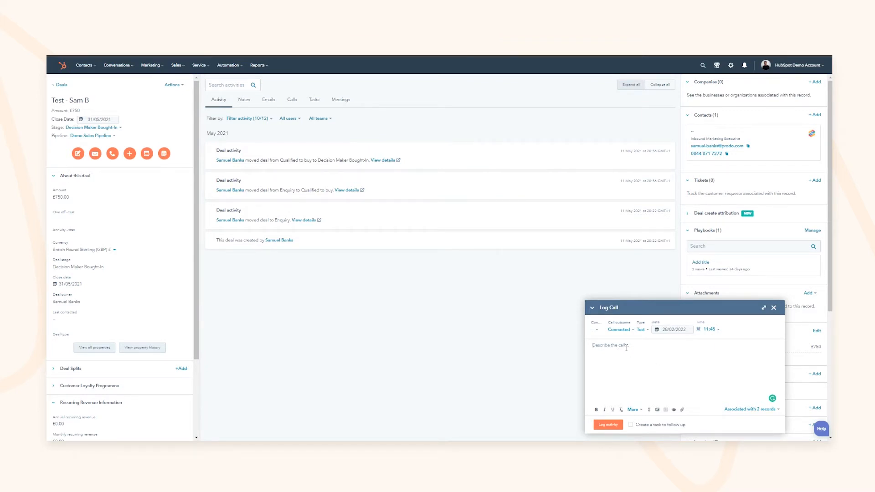
pyautogui.write('Really promising, decision expected in Q2')
# Step: Add a follow-up task due in 2 business days and log the call
pyautogui.click(644, 427)
pyautogui.click(711, 424)
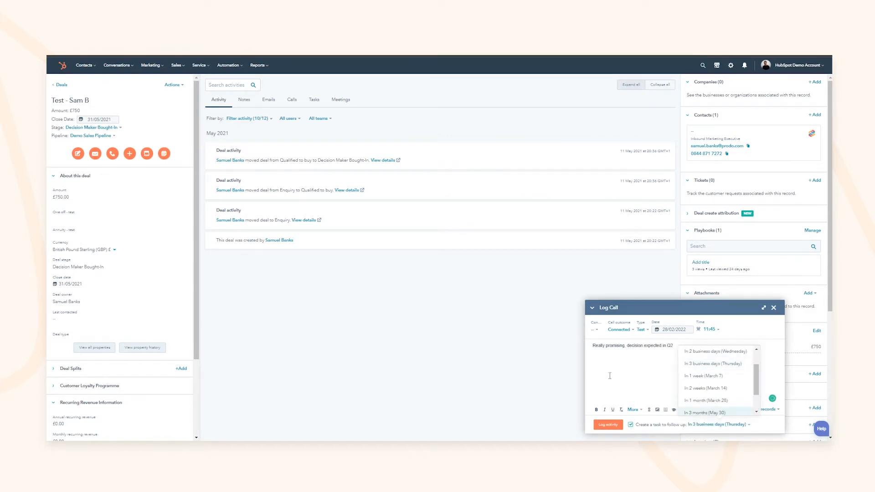
pyautogui.click(707, 353)
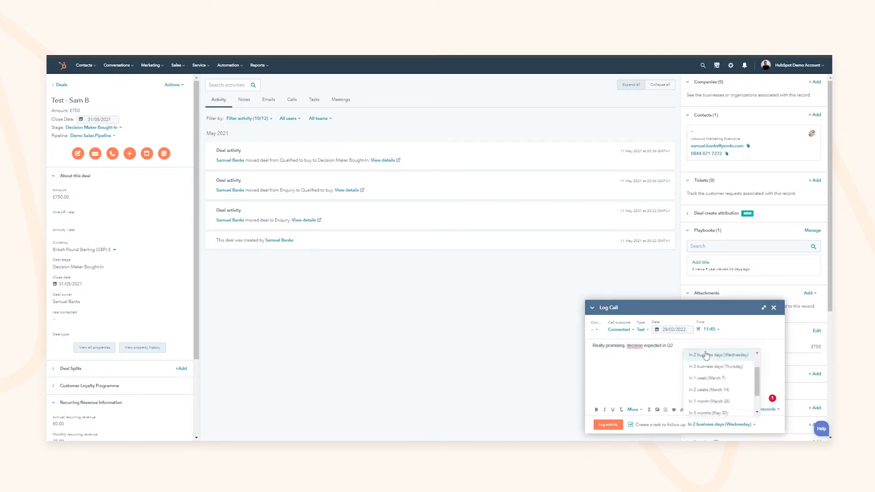
pyautogui.click(608, 425)
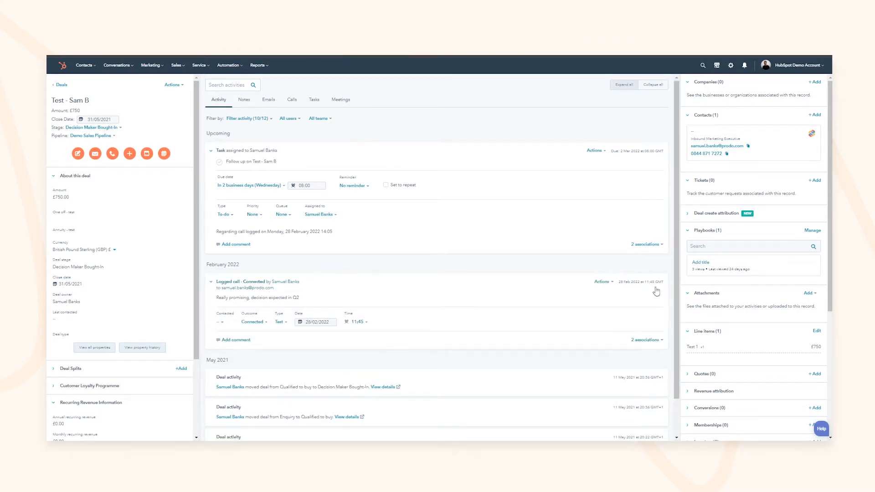
pyautogui.click(226, 285)
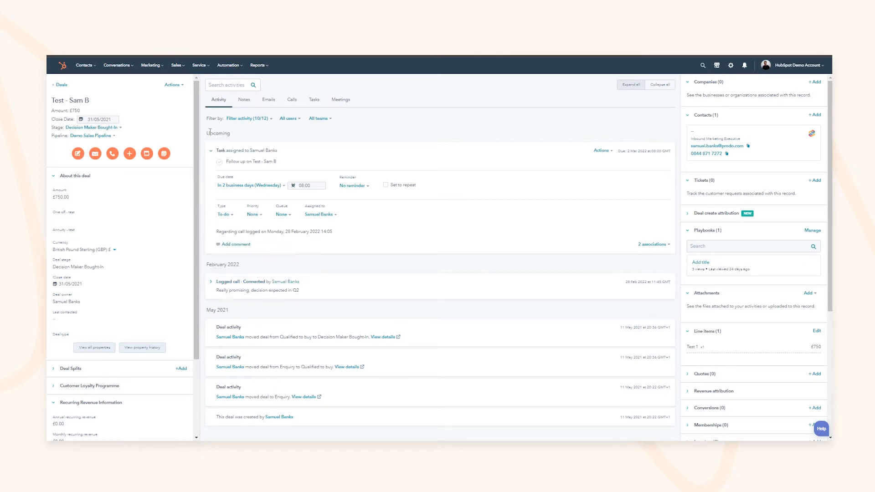
pyautogui.moveTo(210, 132); pyautogui.dragTo(231, 135)
pyautogui.click(259, 136)
pyautogui.click(245, 101)
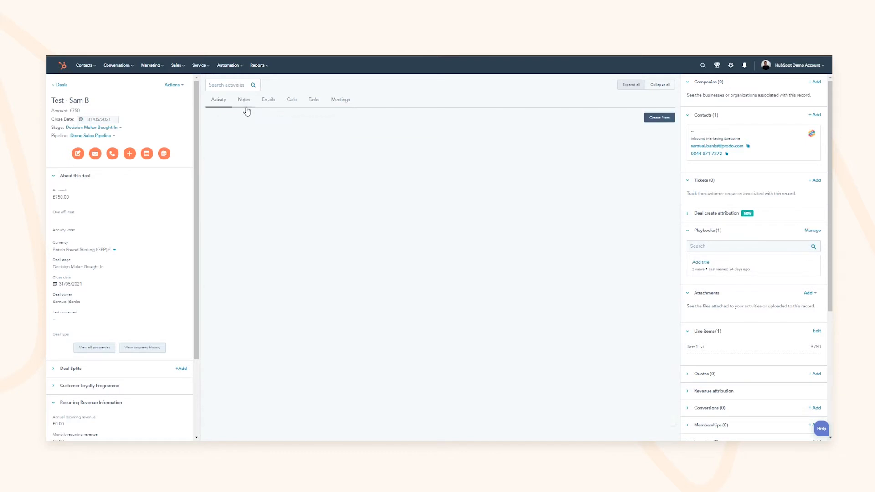
pyautogui.click(265, 106)
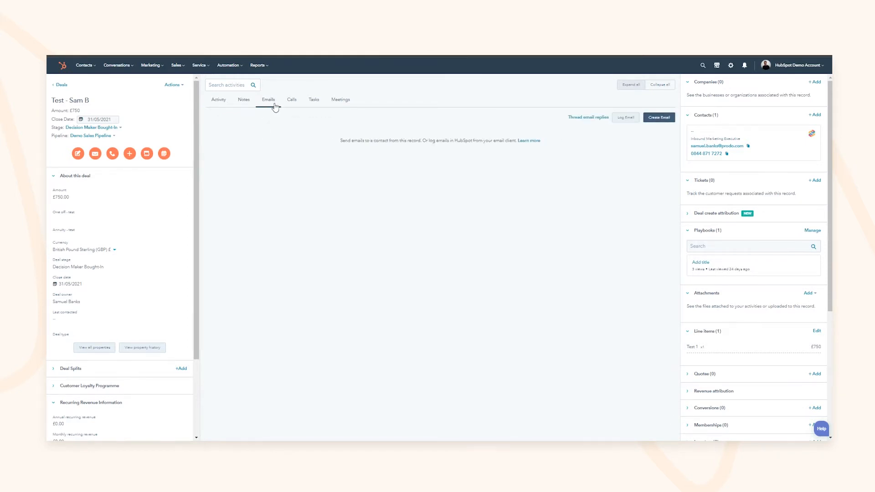
pyautogui.click(293, 106)
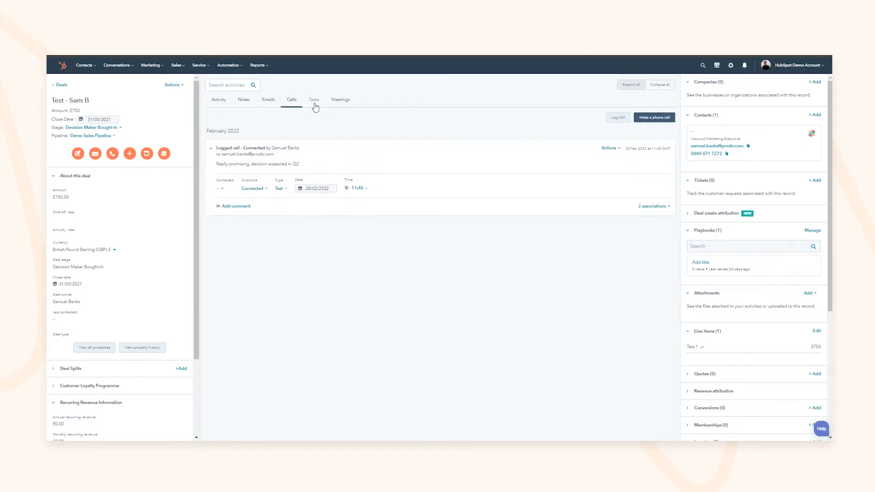
pyautogui.click(314, 101)
pyautogui.click(336, 104)
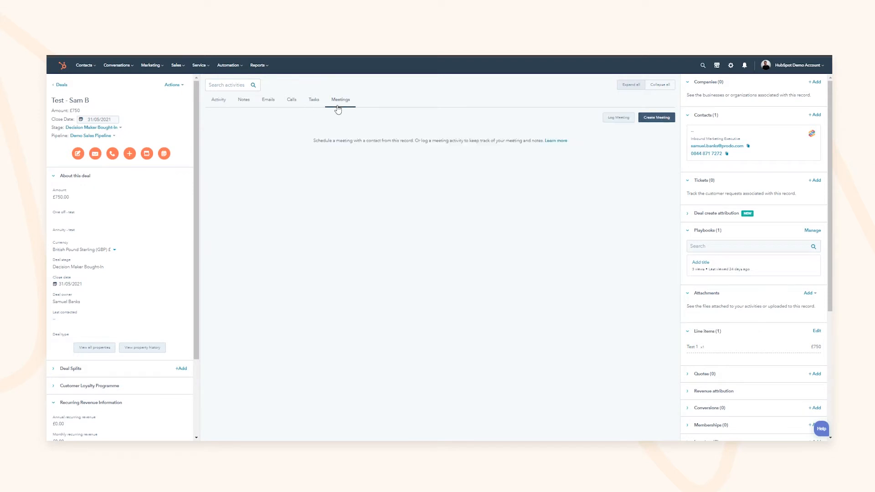
pyautogui.click(221, 101)
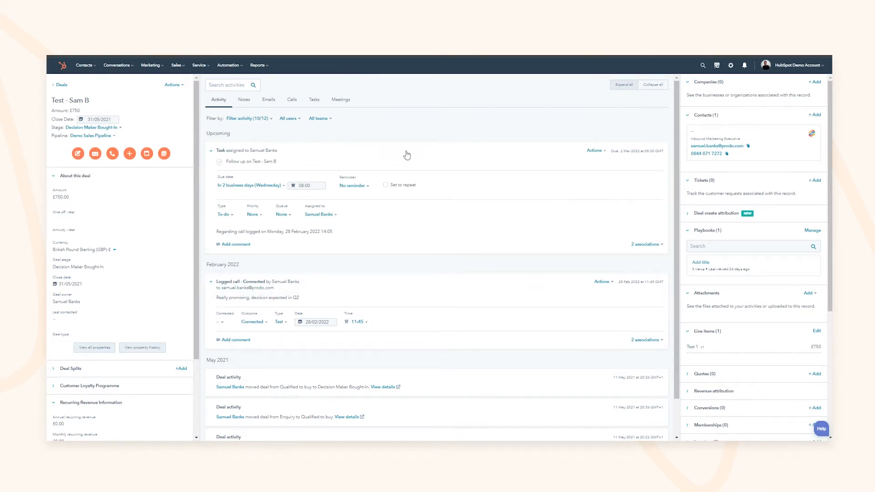
# Step: Look through the activity timeline's All users and All teams filter lists
pyautogui.click(288, 119)
pyautogui.click(289, 120)
pyautogui.click(288, 119)
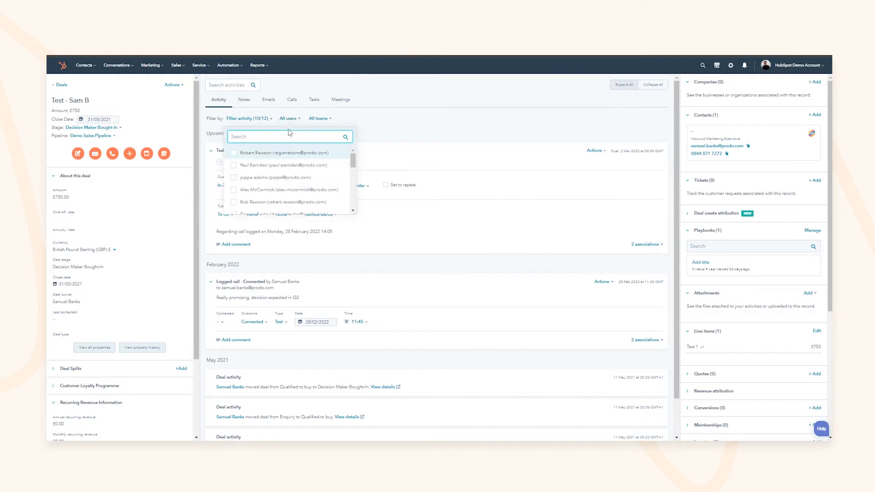
pyautogui.click(318, 119)
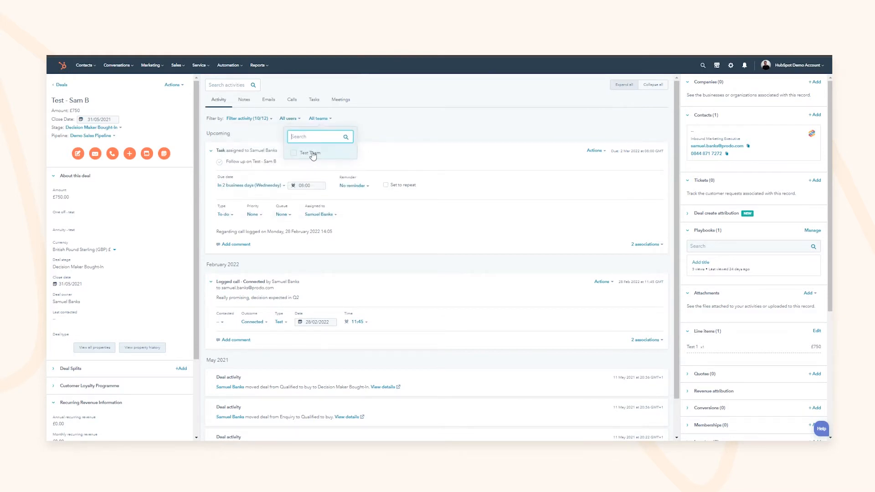
pyautogui.click(403, 128)
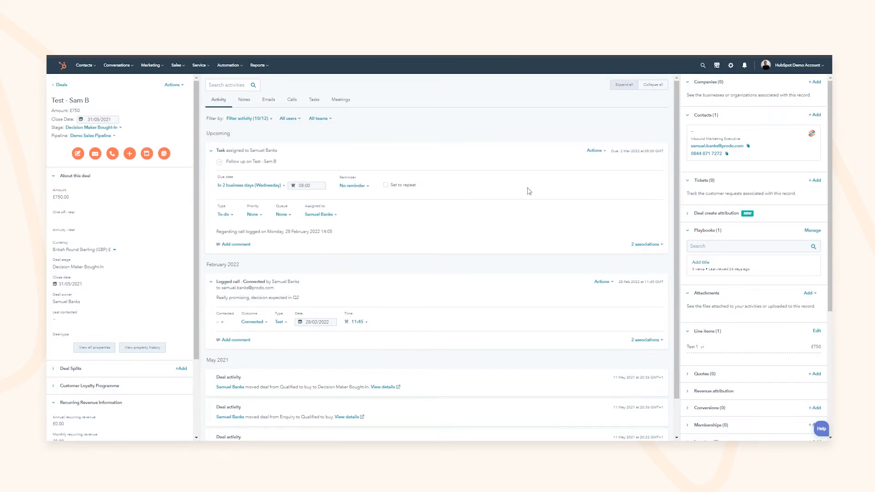
pyautogui.click(69, 368)
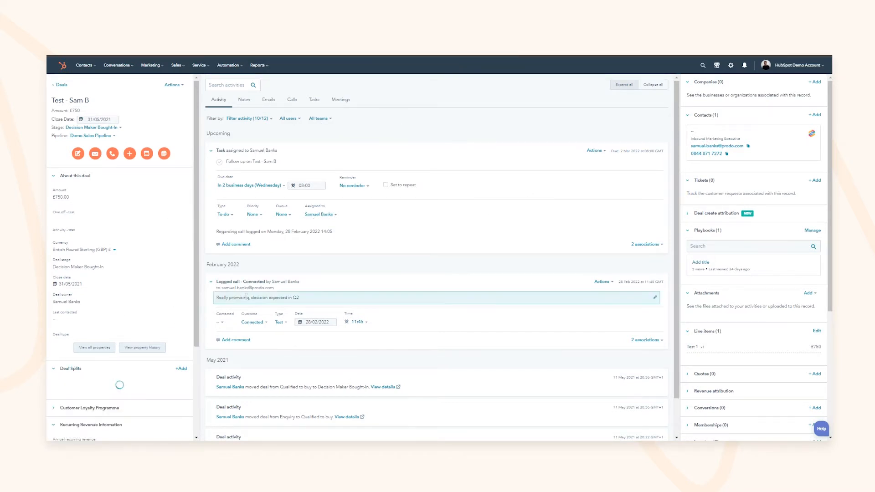
pyautogui.scroll(-1, 292, 296)
pyautogui.scroll(-1, 182, 259)
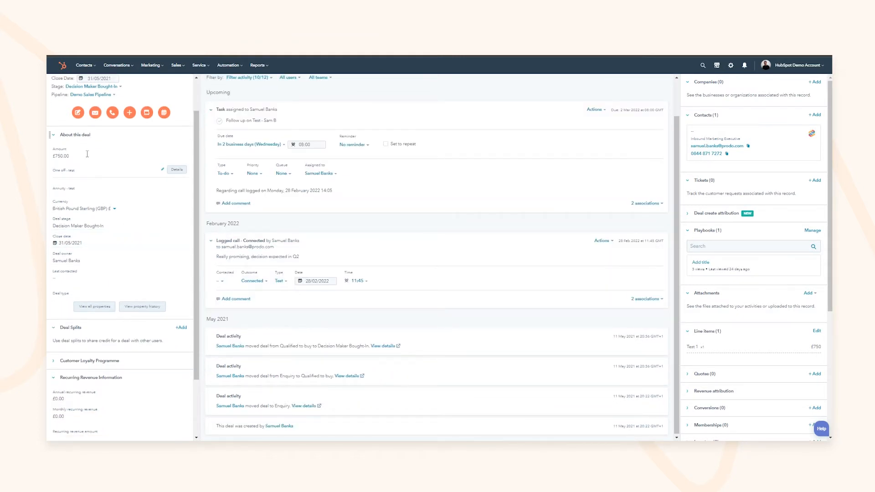
pyautogui.click(73, 135)
pyautogui.click(73, 244)
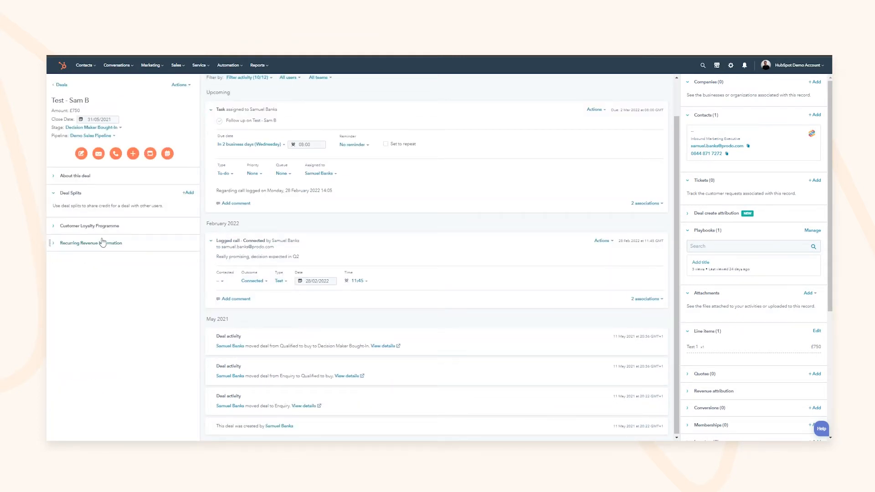
pyautogui.click(84, 177)
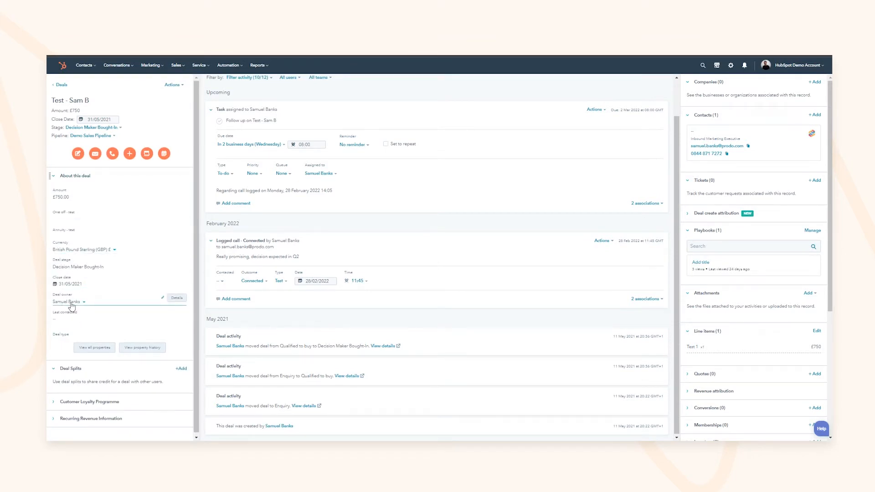
pyautogui.click(86, 176)
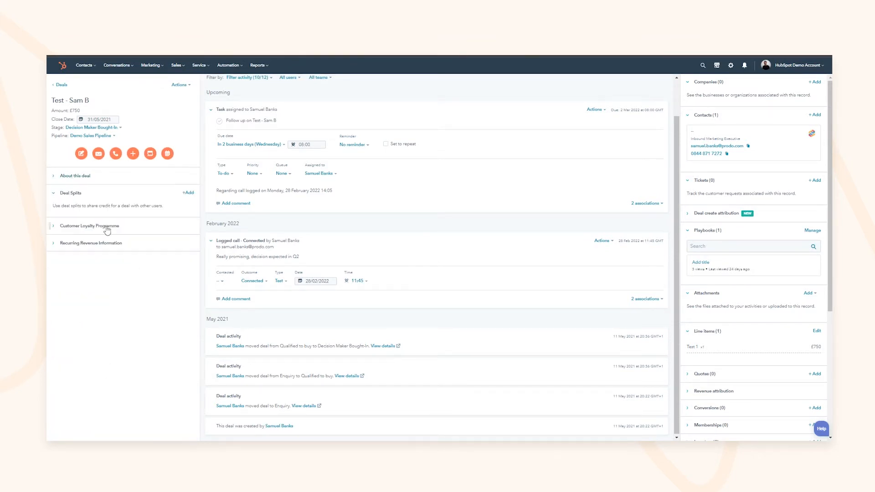
pyautogui.click(189, 193)
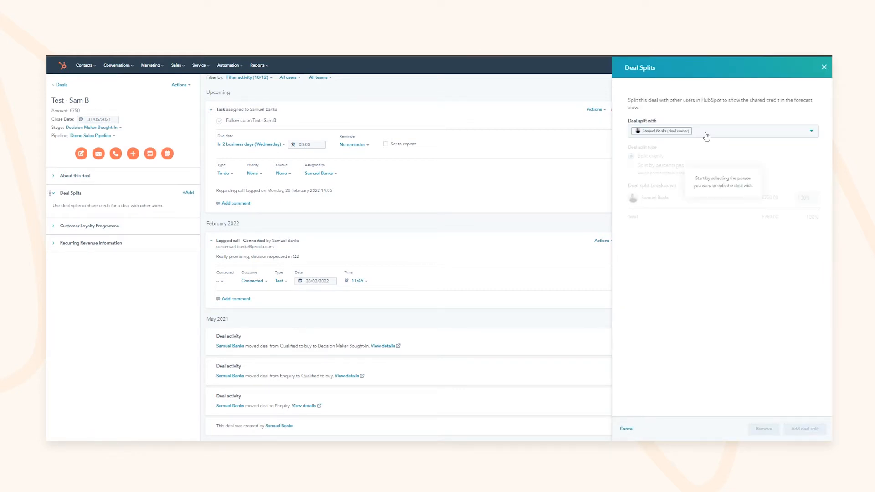
pyautogui.click(707, 137)
# Step: Split the deal's credit by percentage: 75% to the owner, 25% to a second teammate
pyautogui.write('huw')
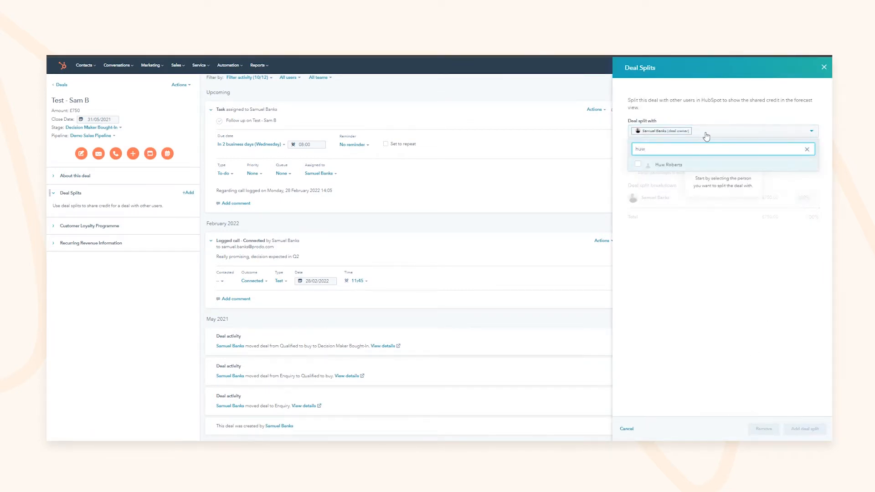
pyautogui.click(671, 165)
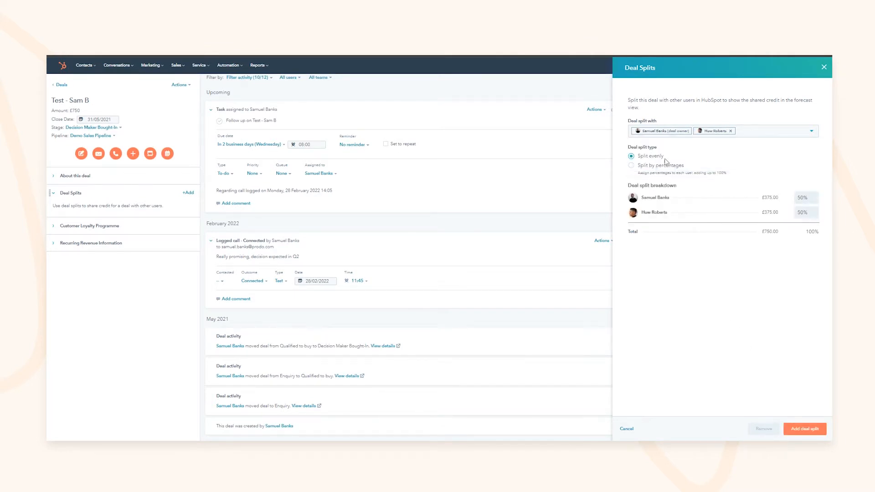
pyautogui.click(659, 167)
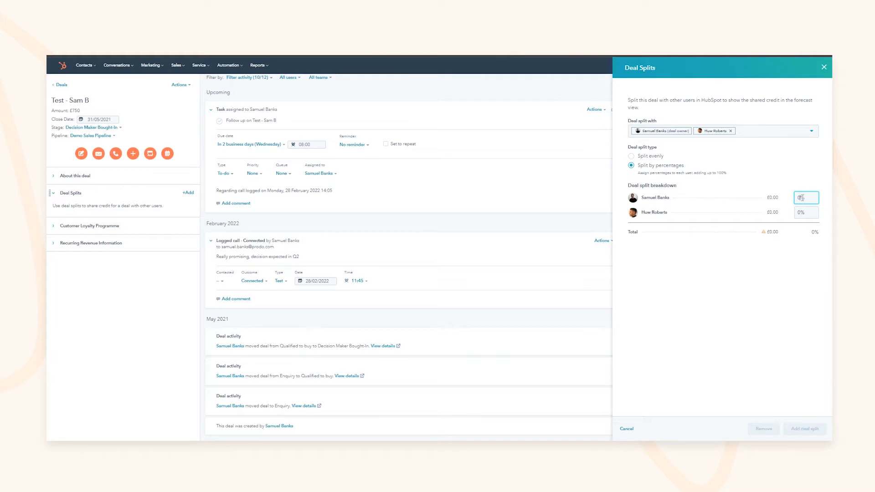
pyautogui.write('75')
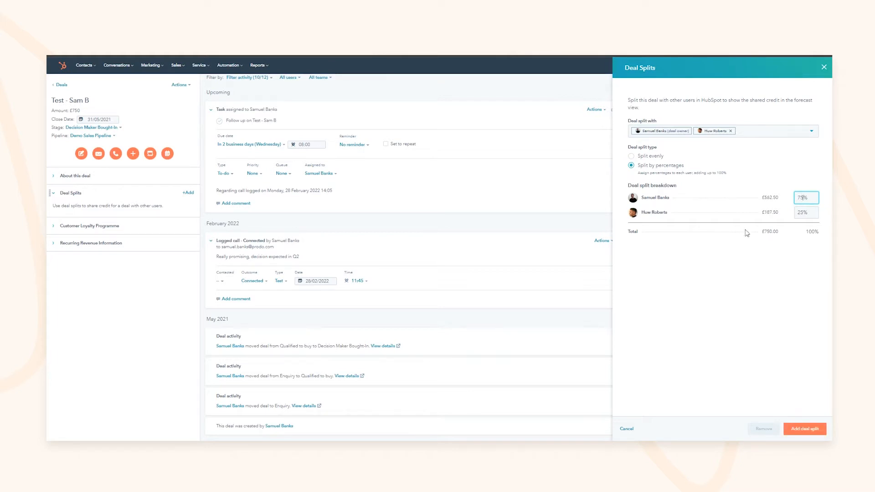
pyautogui.moveTo(69, 111); pyautogui.dragTo(81, 112)
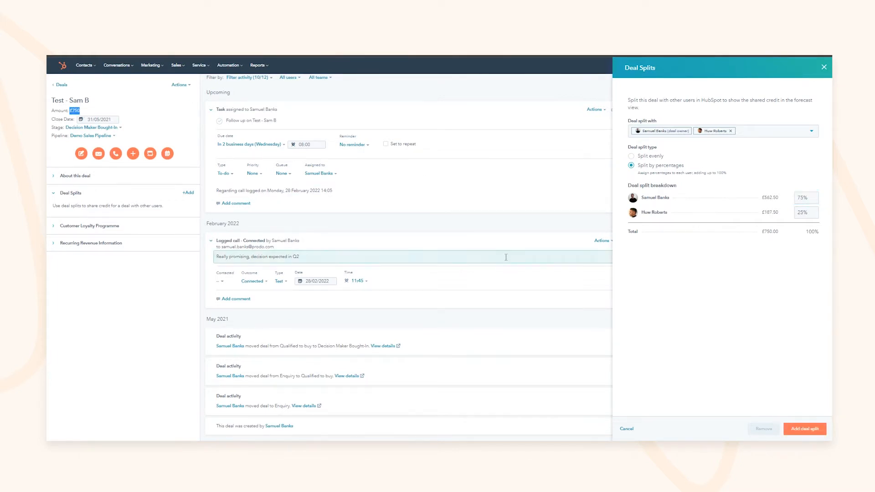
pyautogui.click(805, 429)
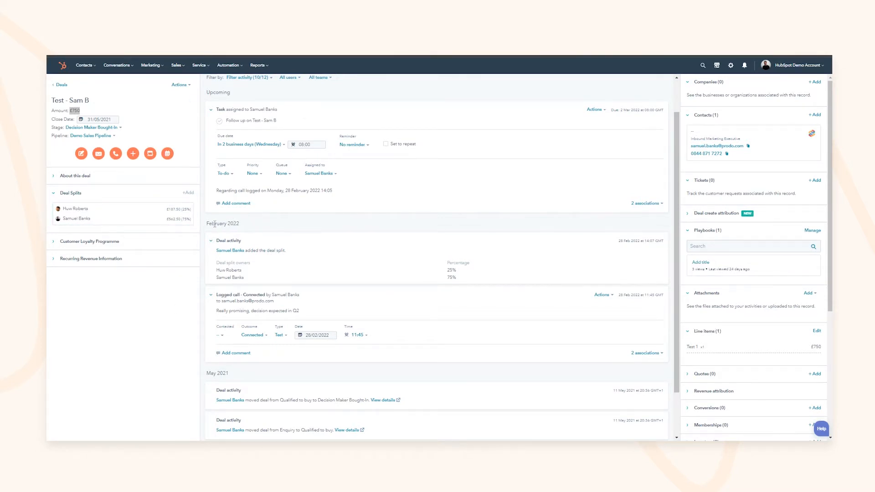
# Step: Open the Line items editor for Test - Sam B from the sidebar card
pyautogui.moveTo(214, 224); pyautogui.dragTo(232, 243)
pyautogui.click(254, 226)
pyautogui.moveTo(239, 224); pyautogui.dragTo(217, 223)
pyautogui.click(216, 224)
pyautogui.click(242, 225)
pyautogui.scroll(1, 322, 157)
pyautogui.click(249, 119)
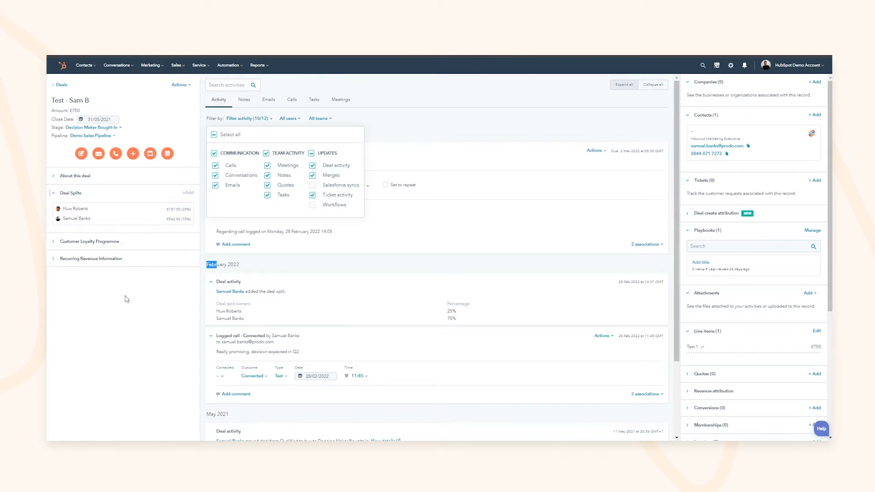
pyautogui.click(418, 131)
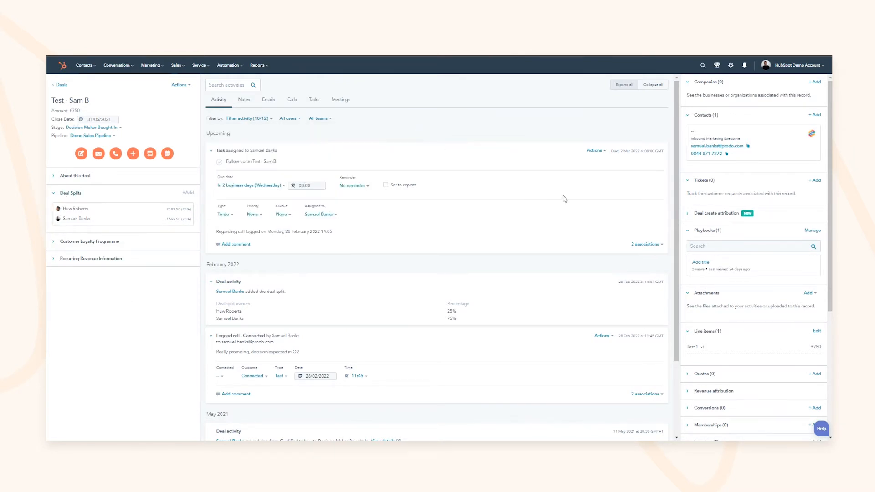
pyautogui.scroll(-4, 735, 132)
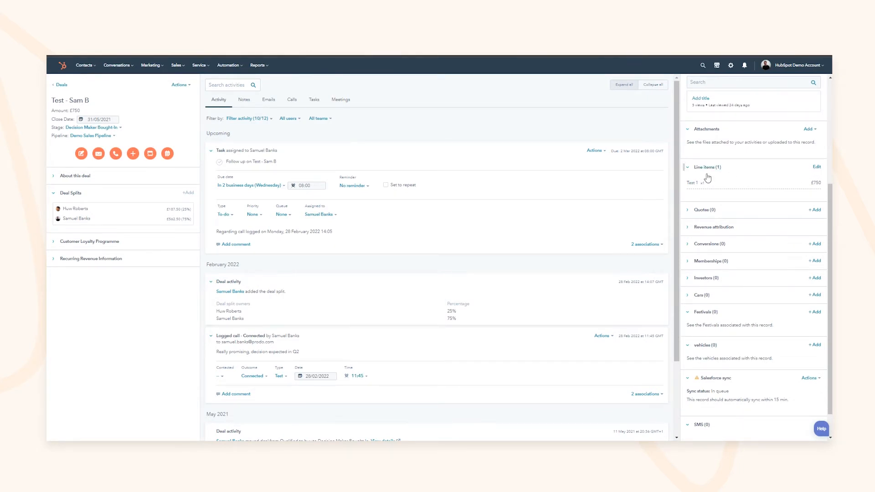
pyautogui.click(818, 168)
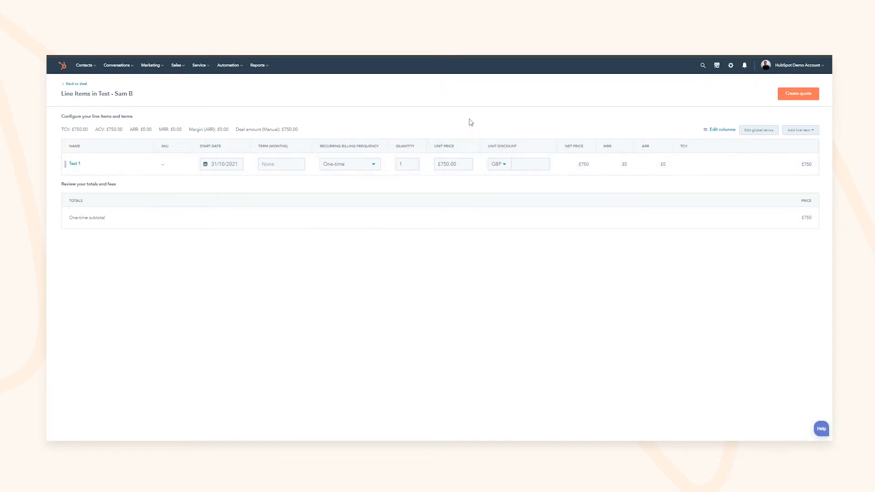
# Step: Review the TCV, ACV, ARR, MRR and £750.00 deal amount figures
pyautogui.moveTo(70, 129); pyautogui.dragTo(88, 130)
pyautogui.click(168, 120)
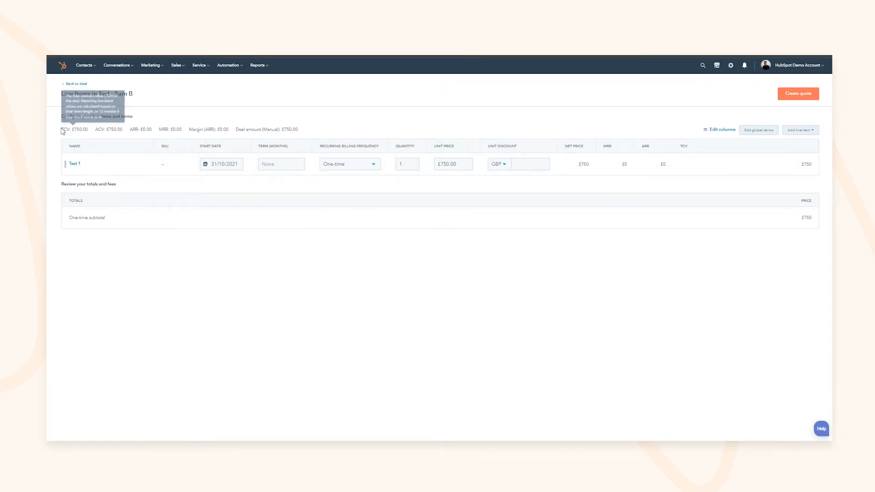
pyautogui.moveTo(95, 129); pyautogui.dragTo(74, 130)
pyautogui.click(107, 133)
pyautogui.moveTo(130, 130); pyautogui.dragTo(213, 130)
pyautogui.click(151, 132)
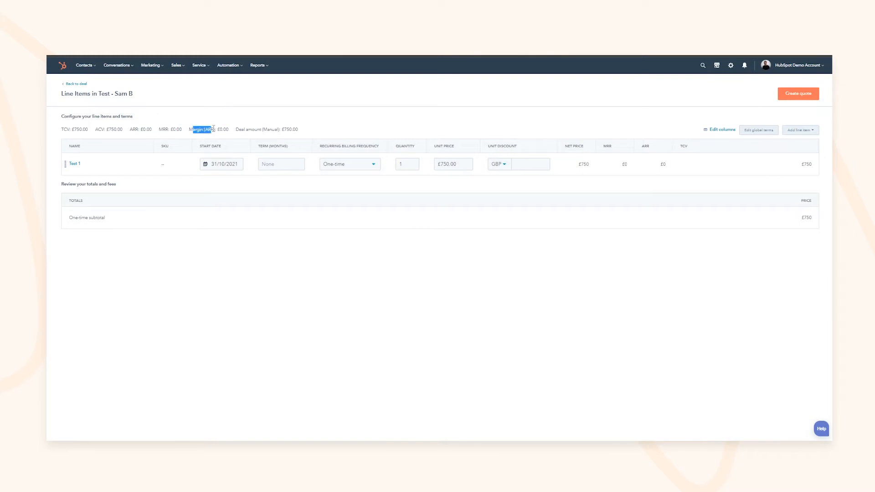
pyautogui.click(209, 130)
pyautogui.moveTo(248, 130); pyautogui.dragTo(308, 132)
pyautogui.click(315, 131)
pyautogui.click(385, 134)
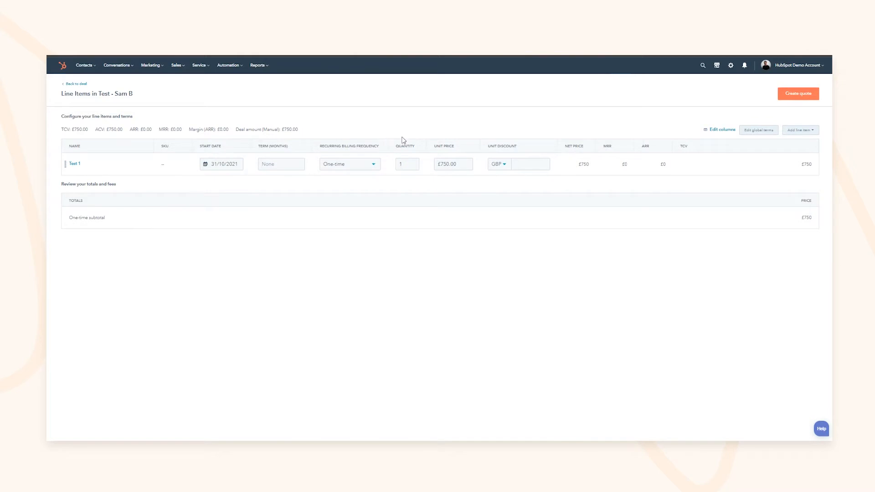
# Step: Add the £100 Achieving Outstanding Ratings CQC product from the library, then begin a custom line item
pyautogui.click(801, 131)
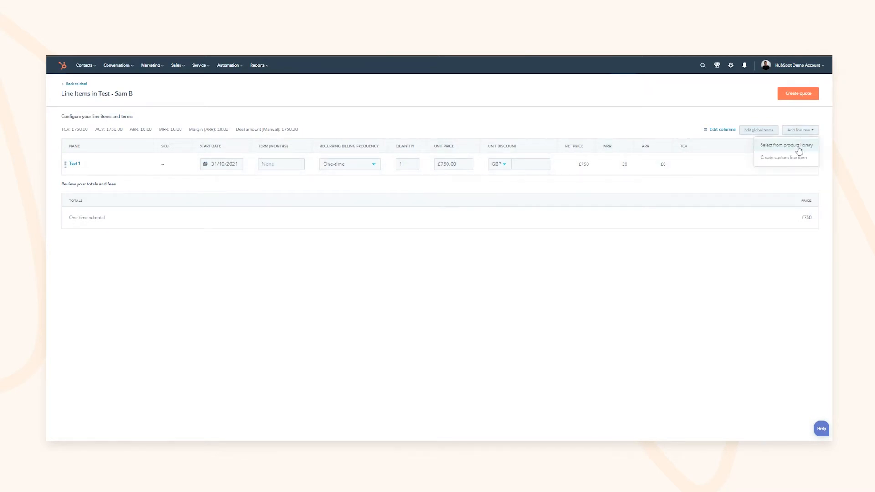
pyautogui.click(796, 146)
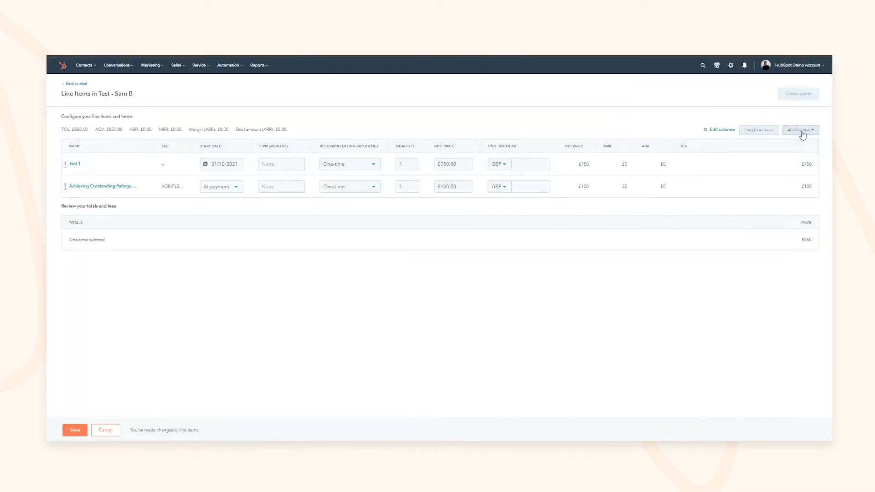
pyautogui.click(802, 131)
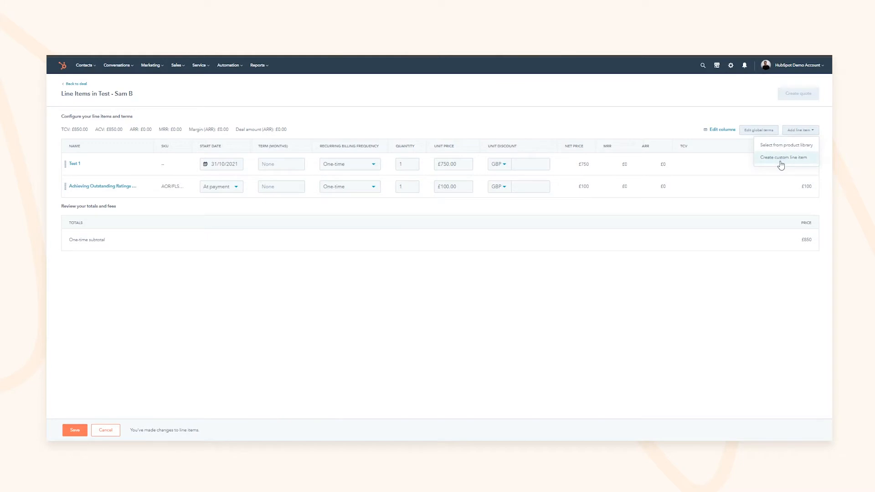
pyautogui.click(781, 158)
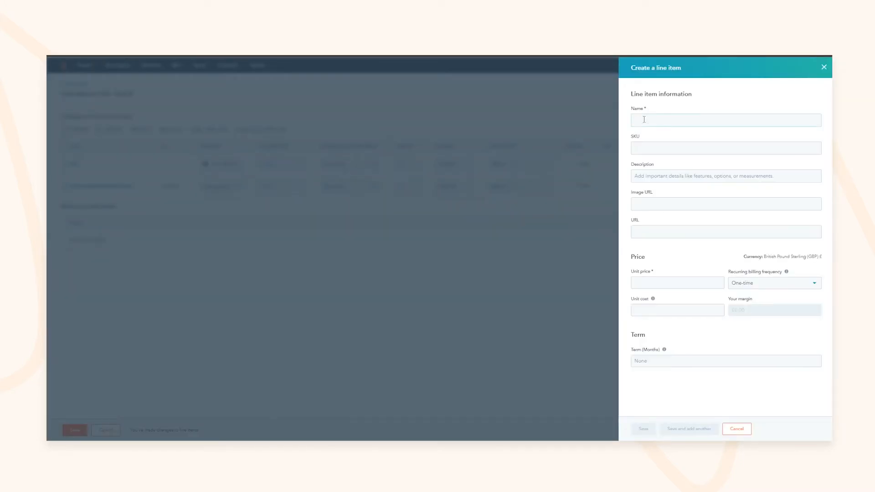
# Step: Look through the custom line item's fields, then close the form without saving
pyautogui.click(645, 145)
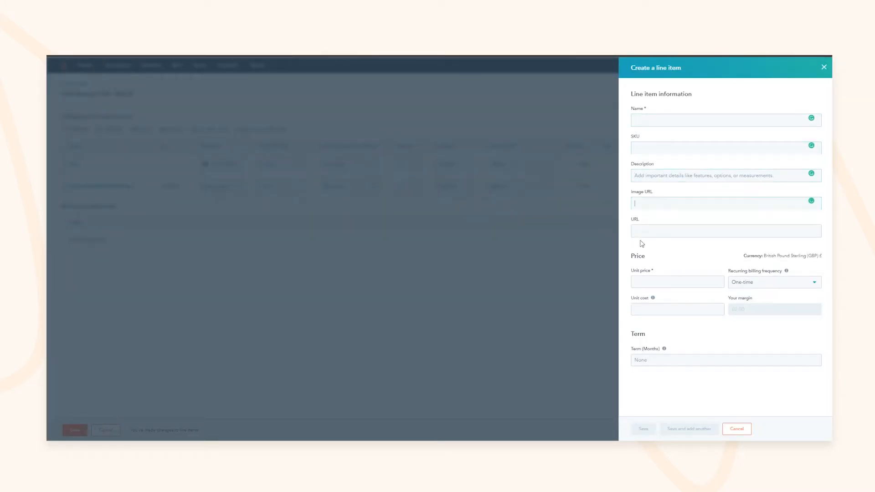
pyautogui.click(651, 285)
pyautogui.click(784, 282)
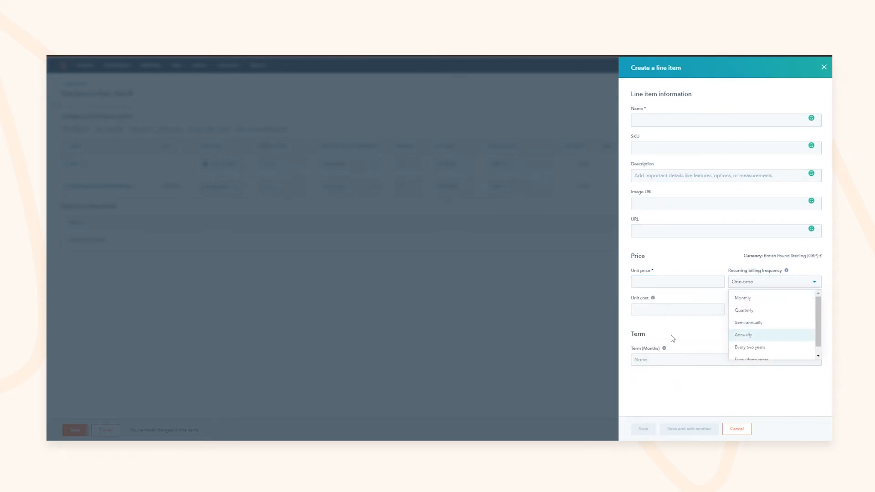
pyautogui.click(655, 310)
pyautogui.click(622, 311)
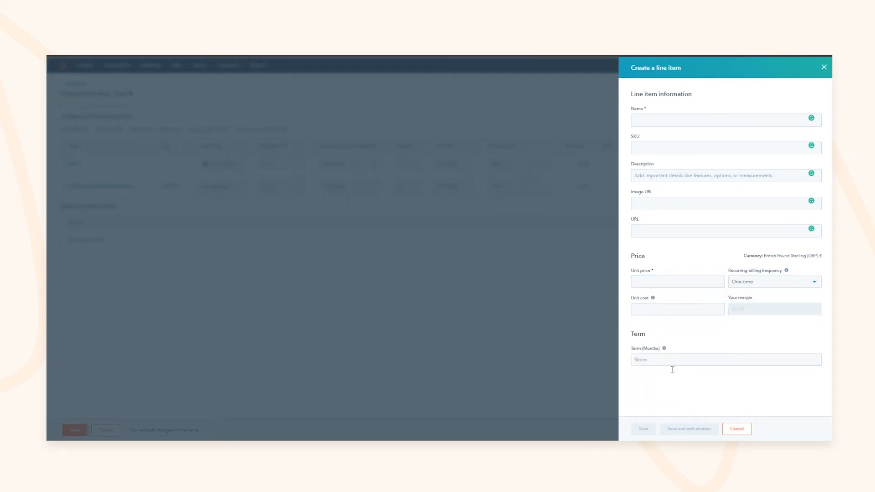
pyautogui.click(671, 362)
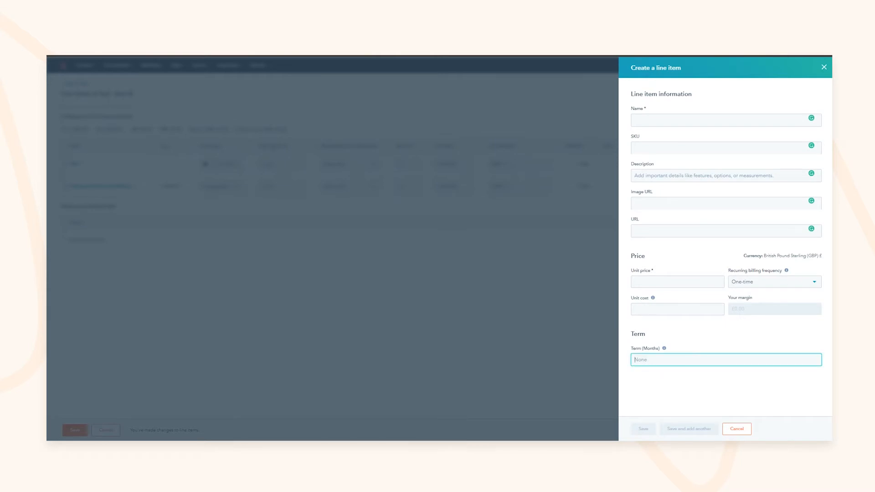
pyautogui.click(823, 68)
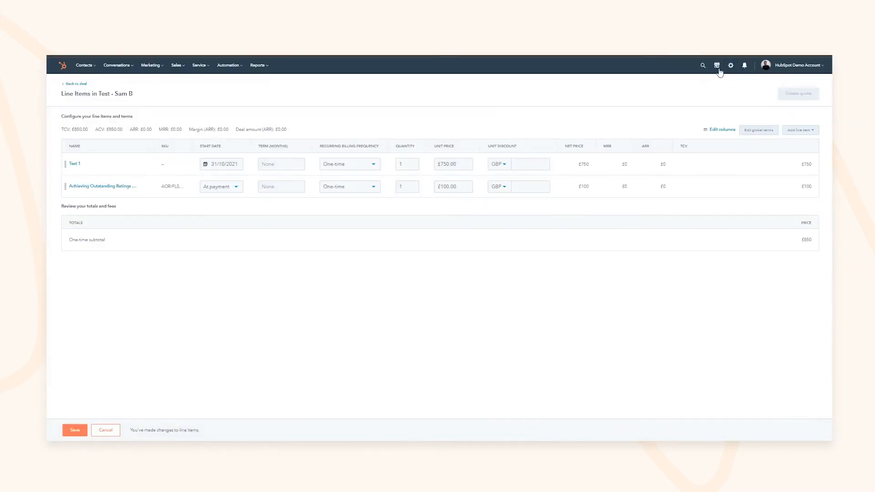
# Step: Reprice Achieving Outstanding Ratings to £250 for a £1,000 subtotal and save
pyautogui.click(441, 187)
pyautogui.click(447, 191)
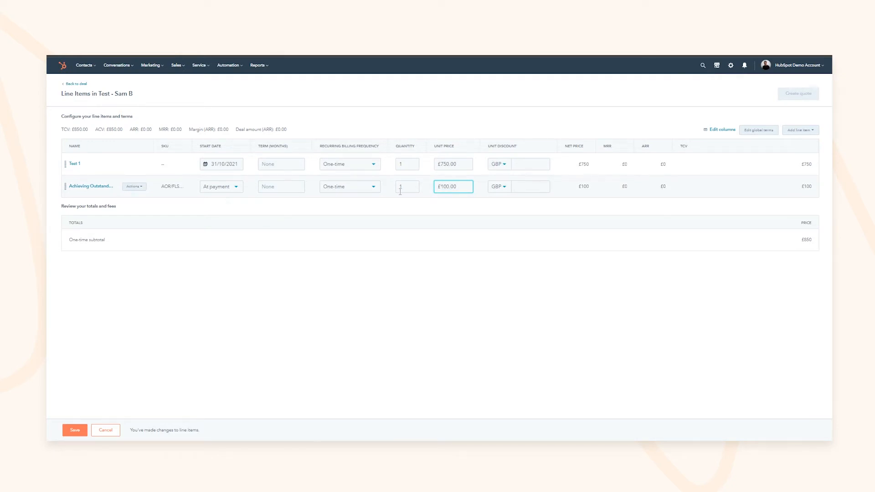
pyautogui.doubleClick(456, 187)
pyautogui.write('250')
pyautogui.click(562, 289)
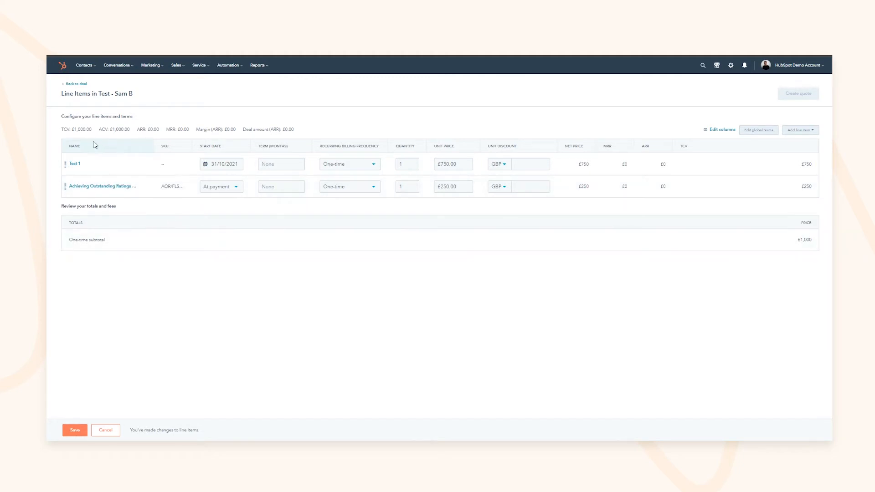
pyautogui.moveTo(105, 131)
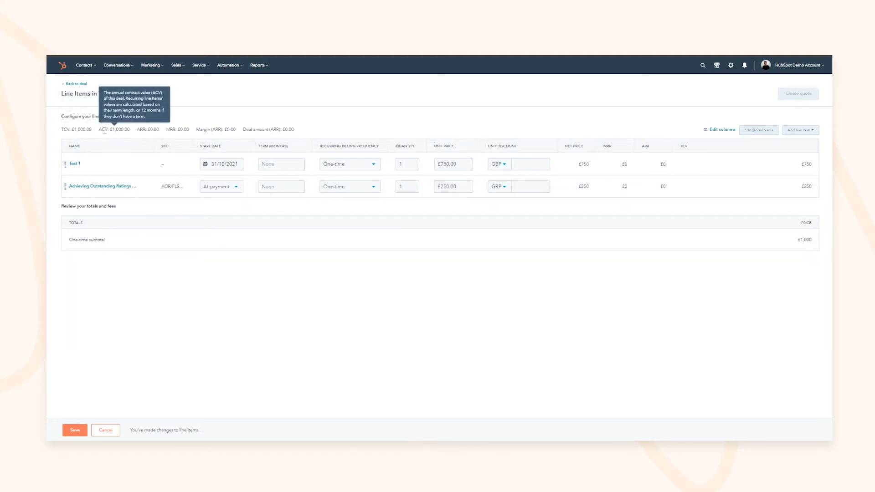
pyautogui.moveTo(143, 130); pyautogui.dragTo(230, 130)
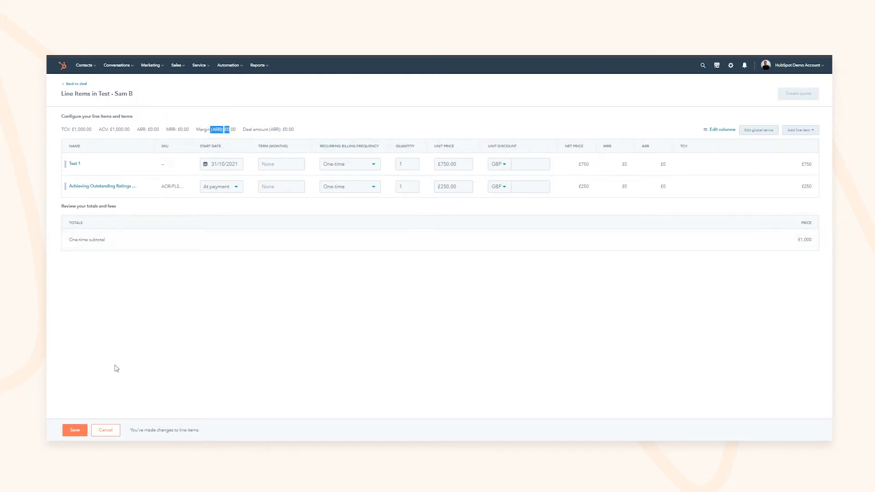
pyautogui.click(74, 431)
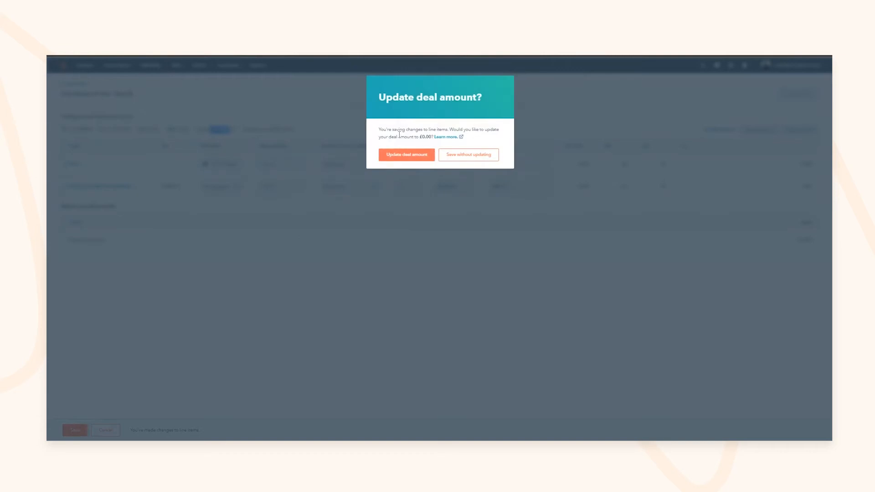
# Step: Update the deal amount to match the line items and return to the deal record
pyautogui.moveTo(398, 137); pyautogui.dragTo(413, 137)
pyautogui.click(420, 159)
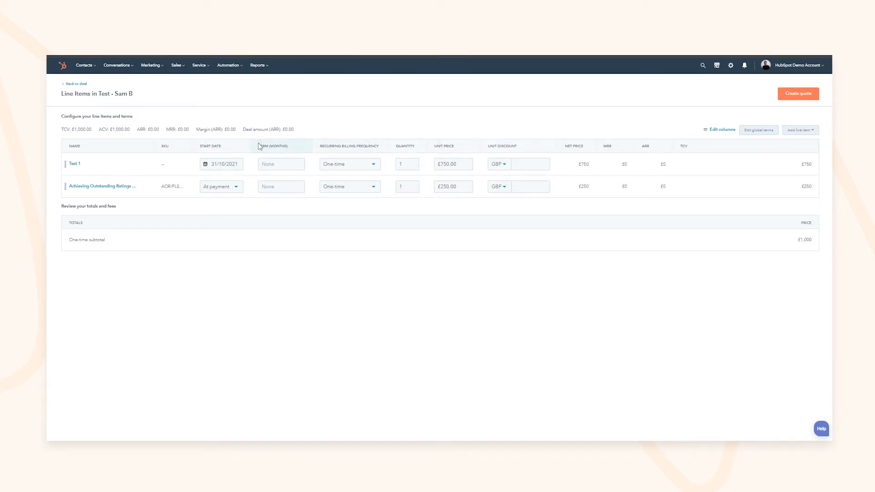
pyautogui.click(80, 85)
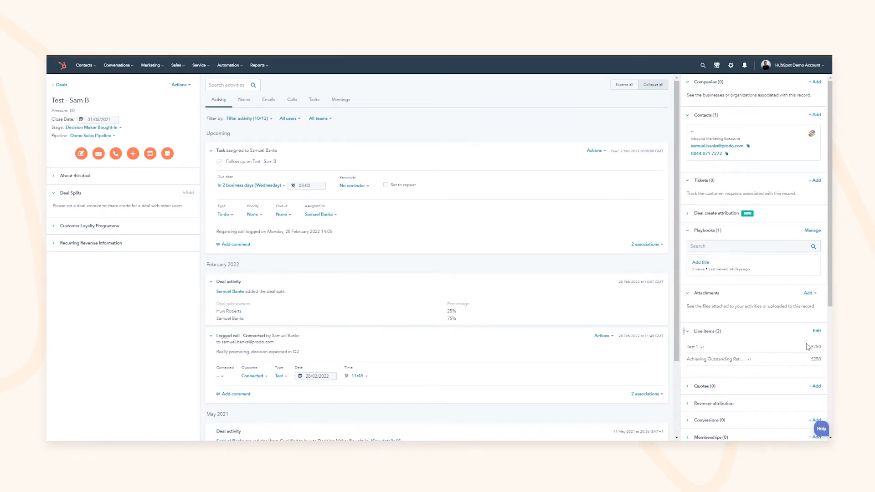
# Step: Create a quote from the Test - Sam B deal's line items
pyautogui.scroll(-2, 808, 348)
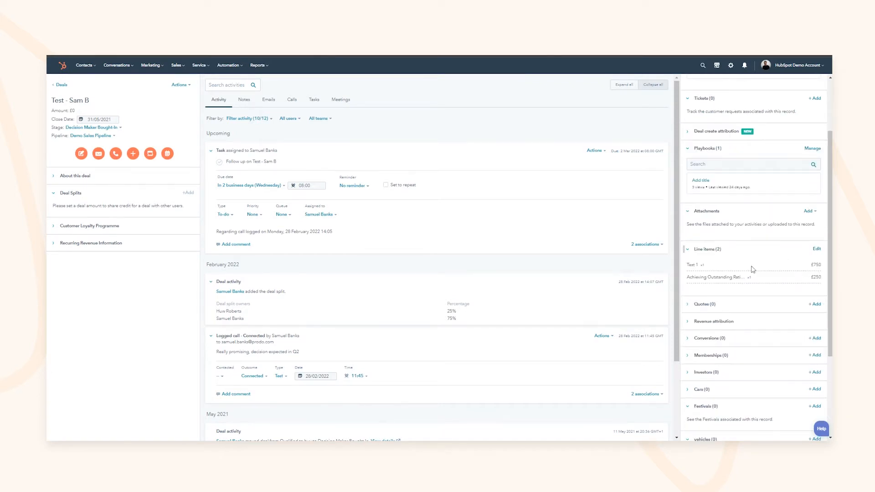
pyautogui.click(711, 303)
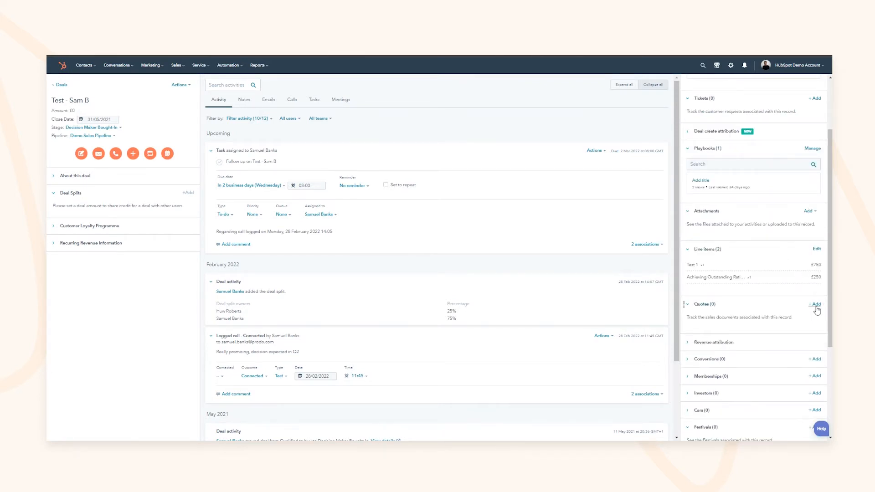
pyautogui.click(817, 250)
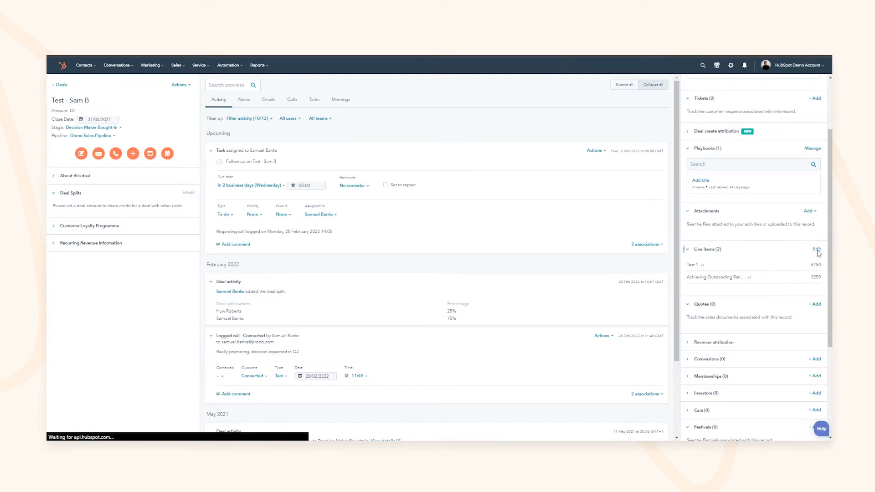
pyautogui.click(812, 94)
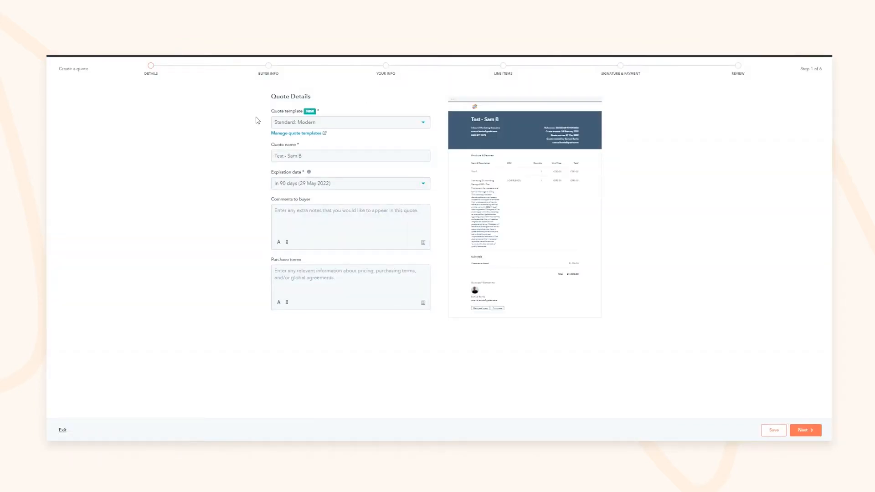
# Step: Compare the Basic and Modern quote templates and settle on Standard: Original
pyautogui.click(288, 123)
pyautogui.click(368, 154)
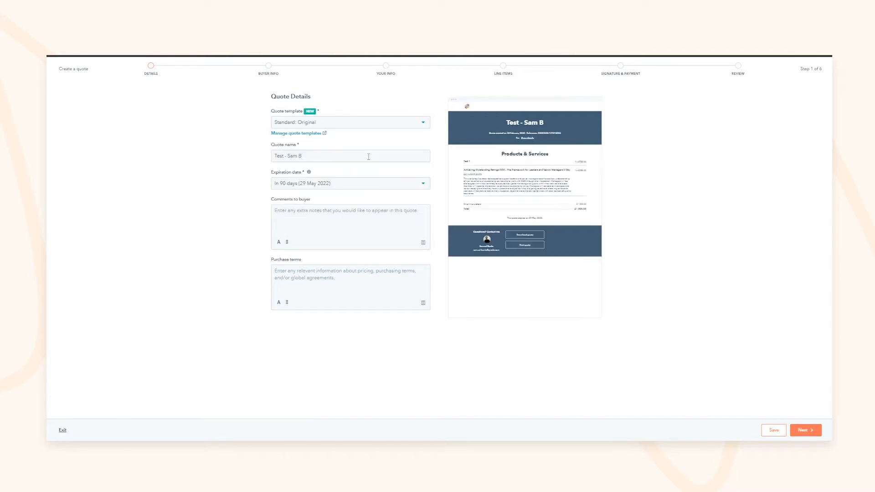
pyautogui.click(345, 123)
pyautogui.click(319, 168)
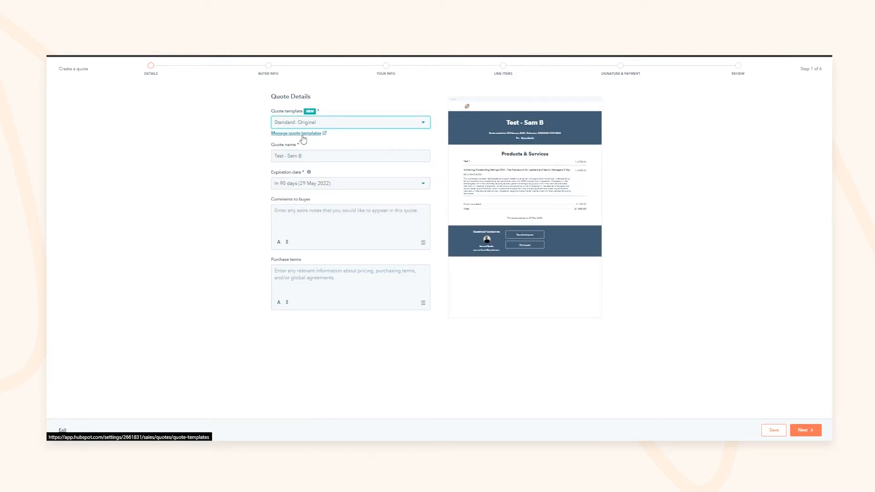
pyautogui.click(395, 123)
pyautogui.click(374, 181)
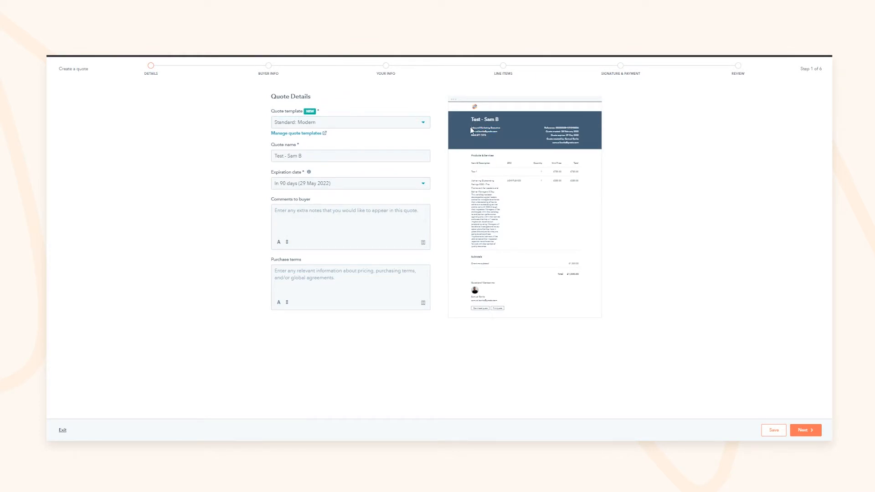
pyautogui.click(341, 122)
pyautogui.click(347, 152)
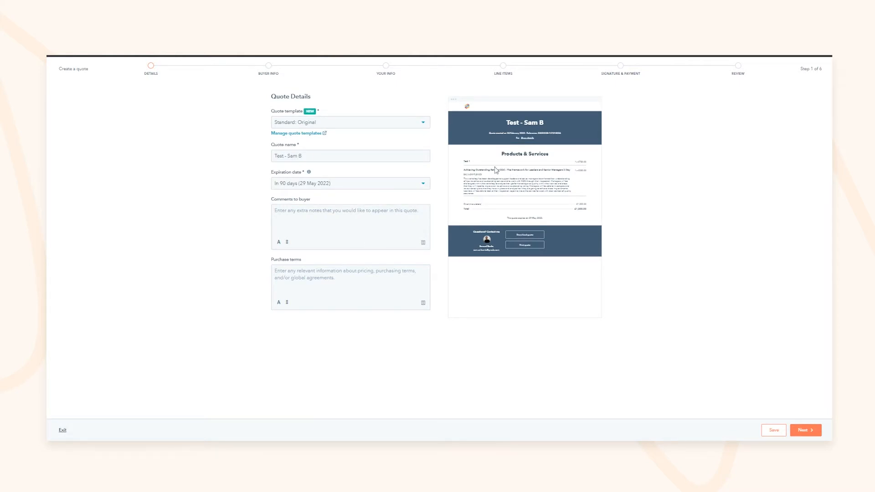
# Step: Keep 90-day expiry, add comment 'Imminent from Q2 2022' and terms 'Subject to End of March PO Signed'
pyautogui.moveTo(495, 170); pyautogui.dragTo(515, 170)
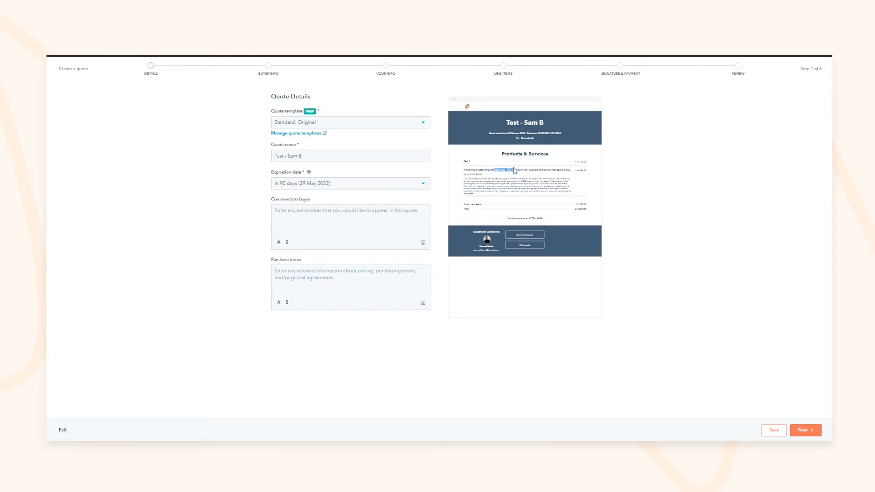
pyautogui.click(300, 157)
pyautogui.click(297, 188)
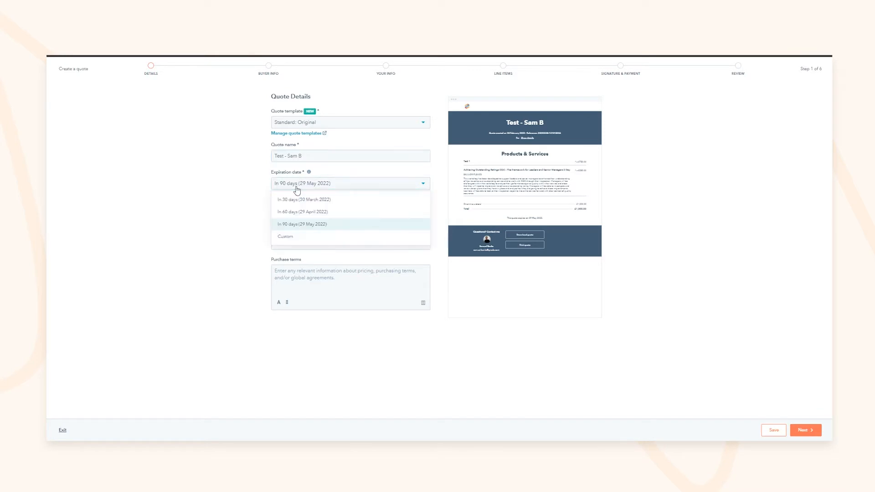
pyautogui.click(296, 223)
pyautogui.click(295, 220)
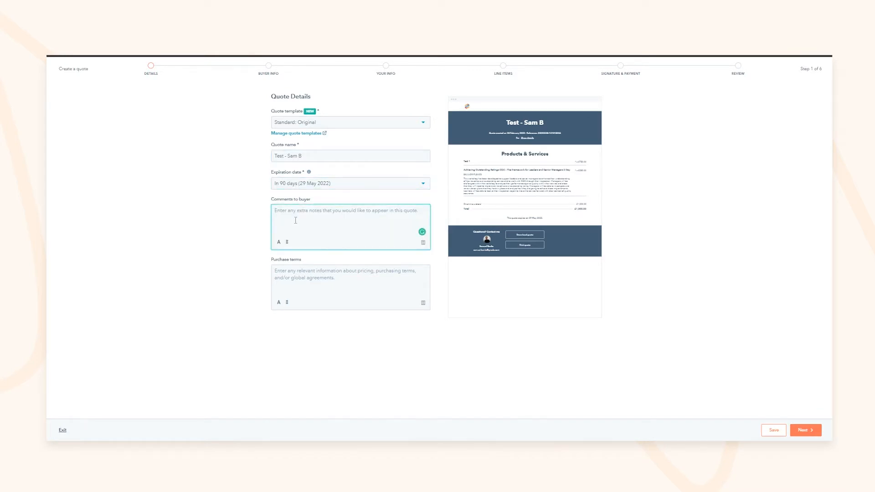
pyautogui.write('Imminent from Q2 2022')
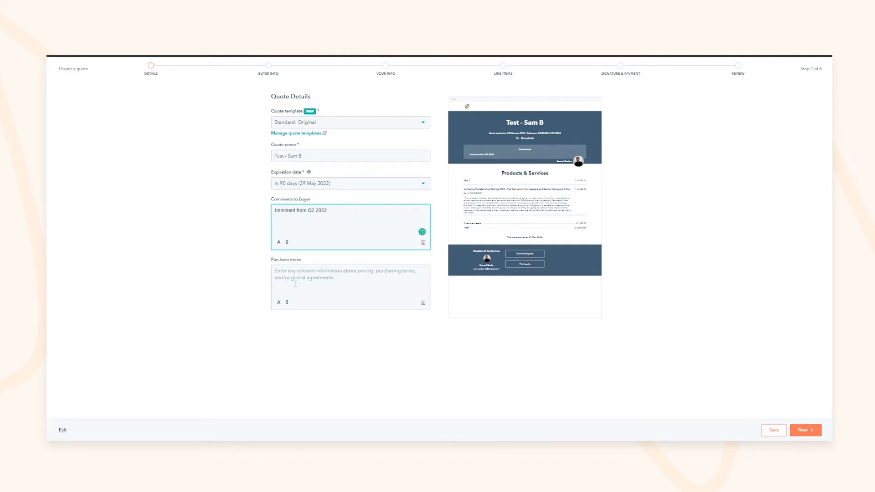
pyautogui.click(295, 284)
pyautogui.write('Subje')
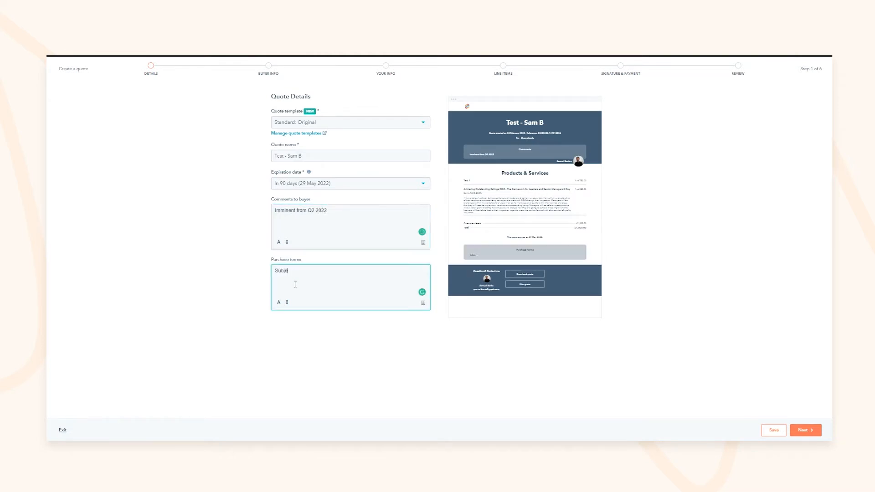
pyautogui.write('ct to End of March PO Signed')
pyautogui.moveTo(540, 201); pyautogui.dragTo(549, 209)
pyautogui.click(539, 205)
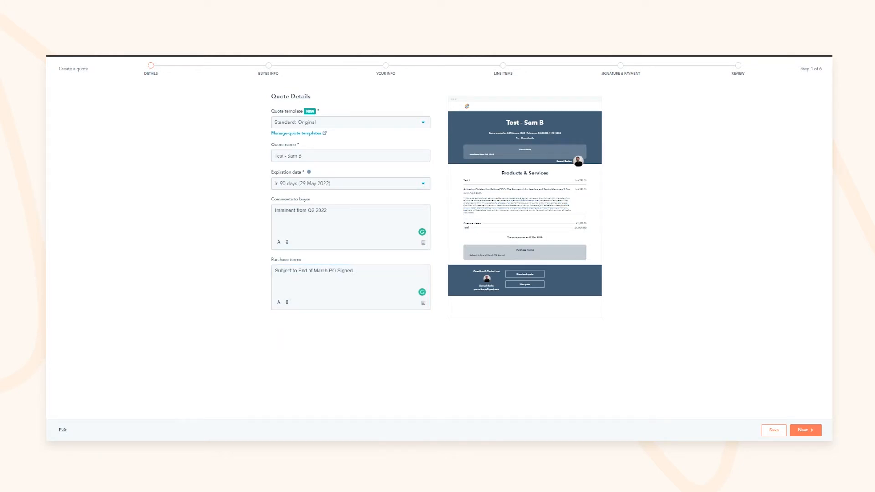
pyautogui.click(805, 434)
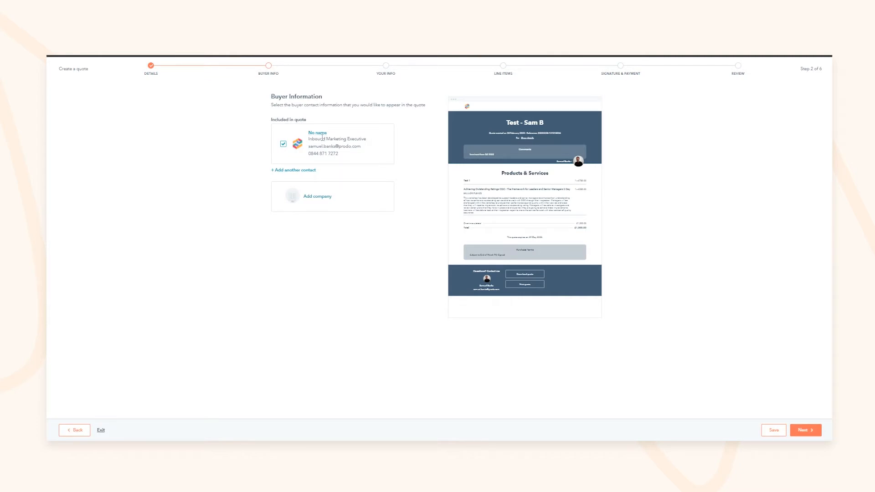
# Step: Associate the Prodo company with the quote's buyer information and advance past Your Information
pyautogui.moveTo(321, 139); pyautogui.dragTo(342, 138)
pyautogui.click(327, 184)
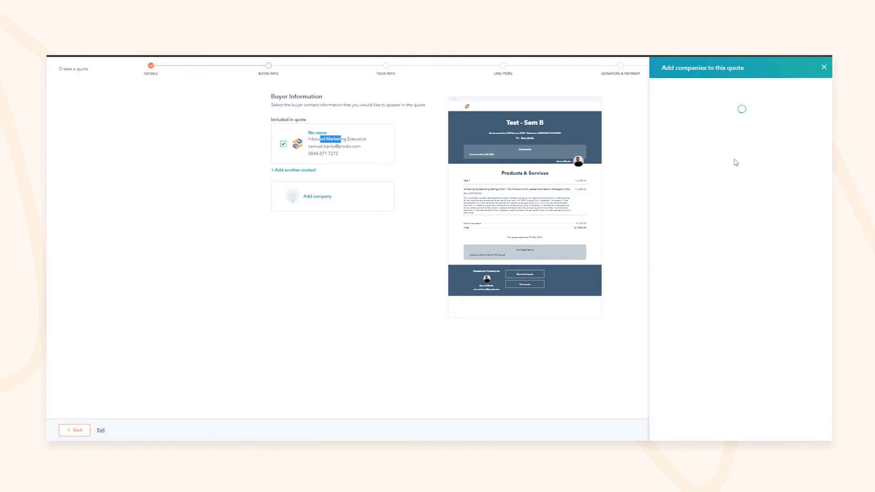
pyautogui.click(731, 129)
pyautogui.write('prodo')
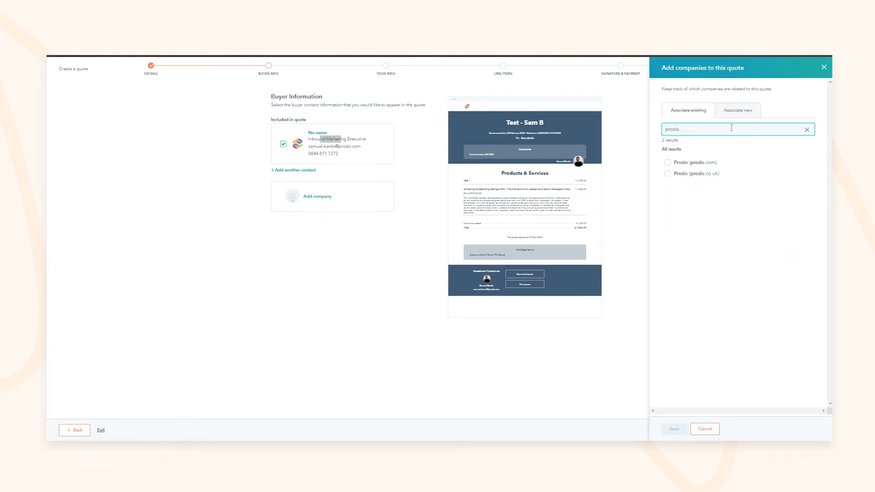
pyautogui.click(667, 215)
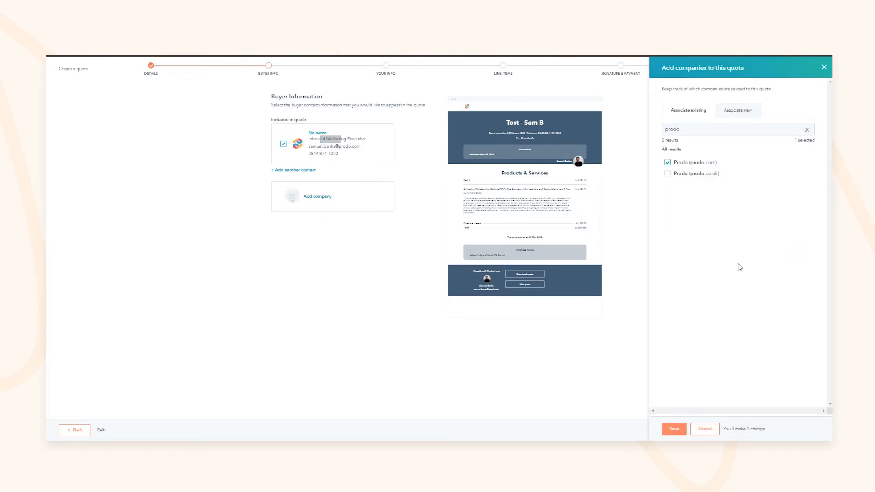
pyautogui.click(752, 111)
pyautogui.click(698, 110)
pyautogui.click(676, 130)
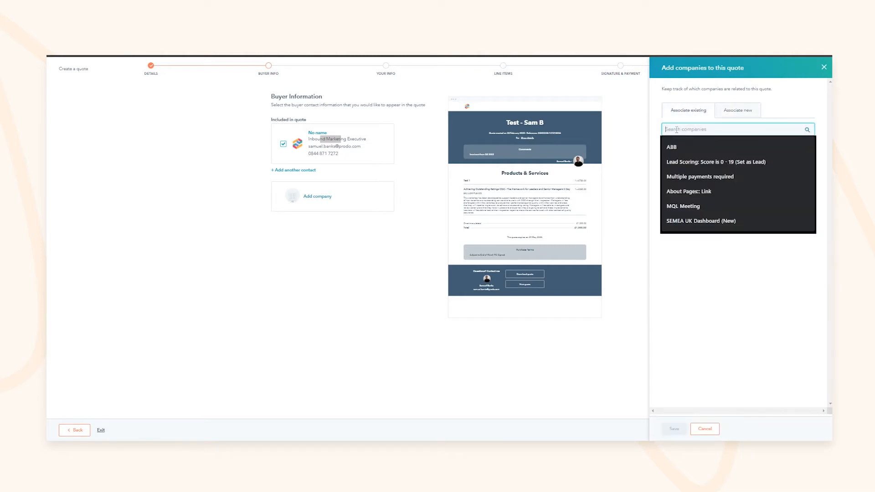
pyautogui.click(675, 428)
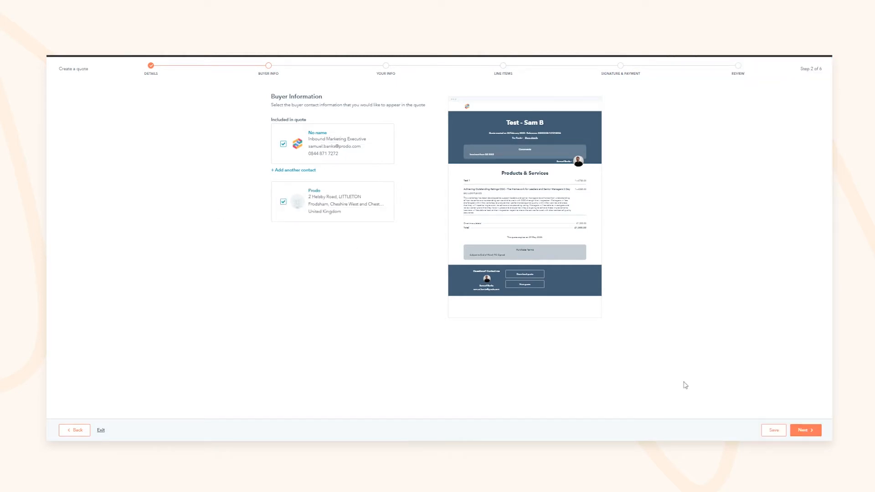
pyautogui.click(813, 433)
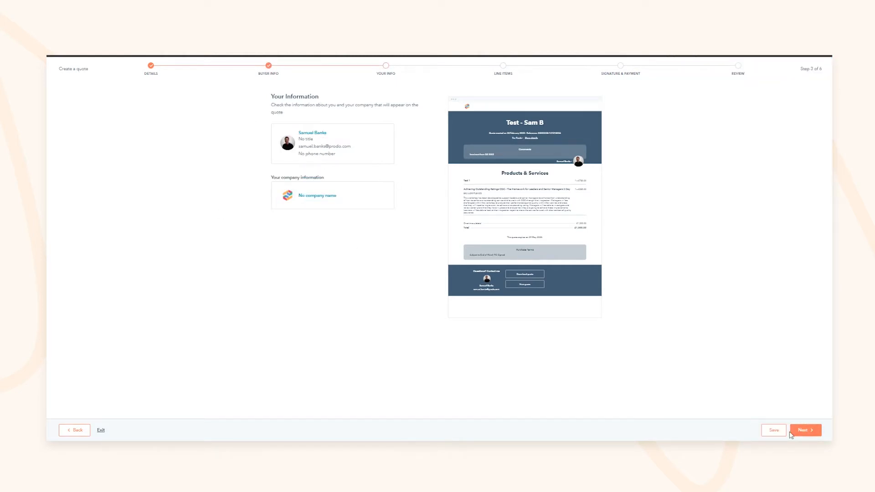
pyautogui.click(817, 433)
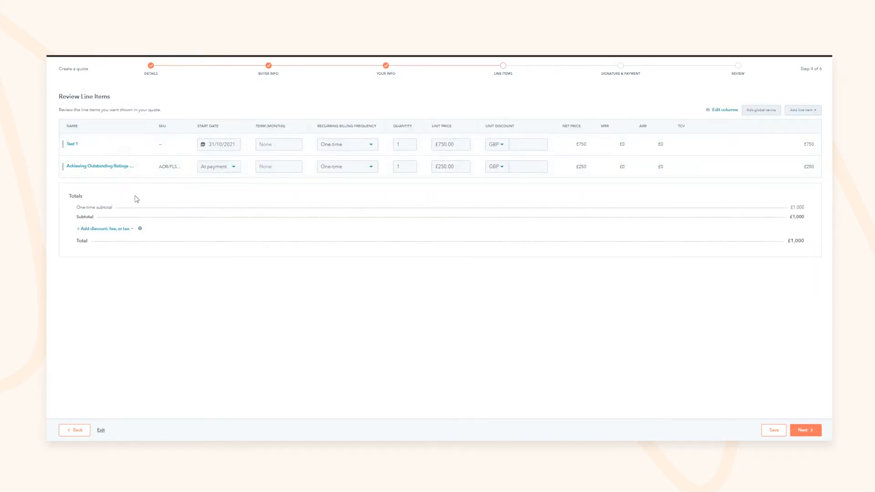
# Step: Add a one-time £100 Loyalty Discount, bringing the quote total to £900
pyautogui.click(107, 233)
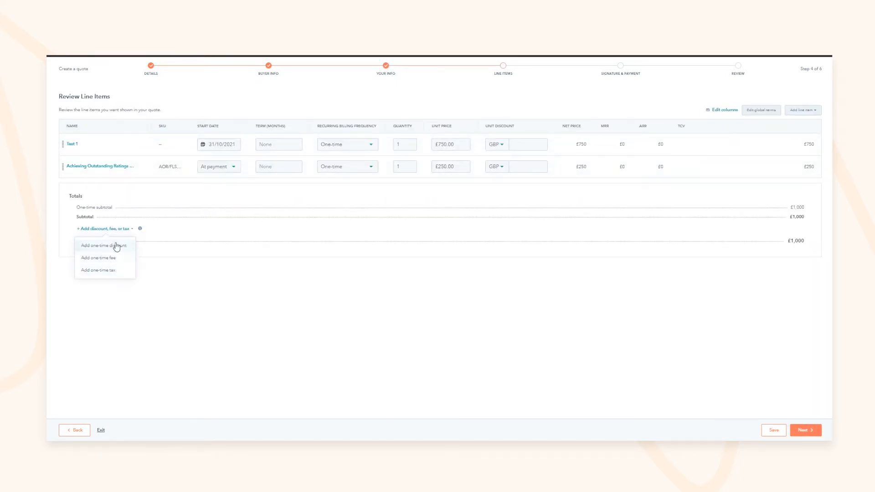
pyautogui.click(116, 245)
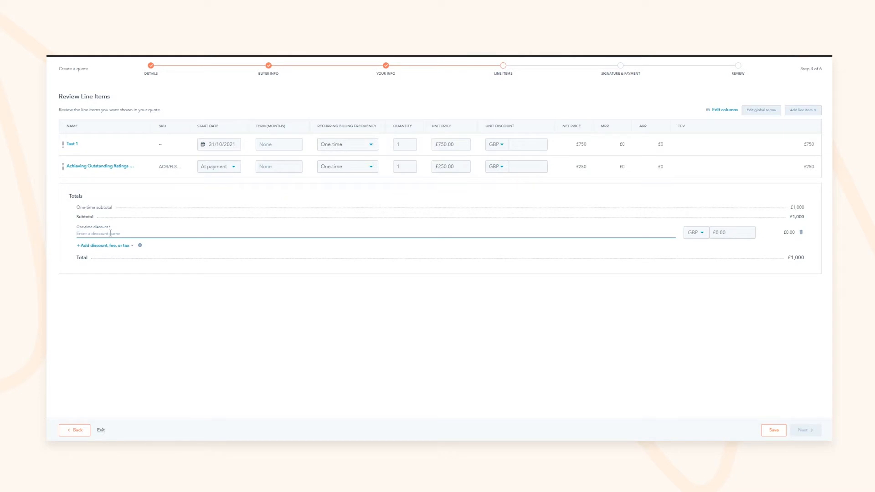
pyautogui.write('Loyalty Discount')
pyautogui.click(306, 327)
pyautogui.click(728, 234)
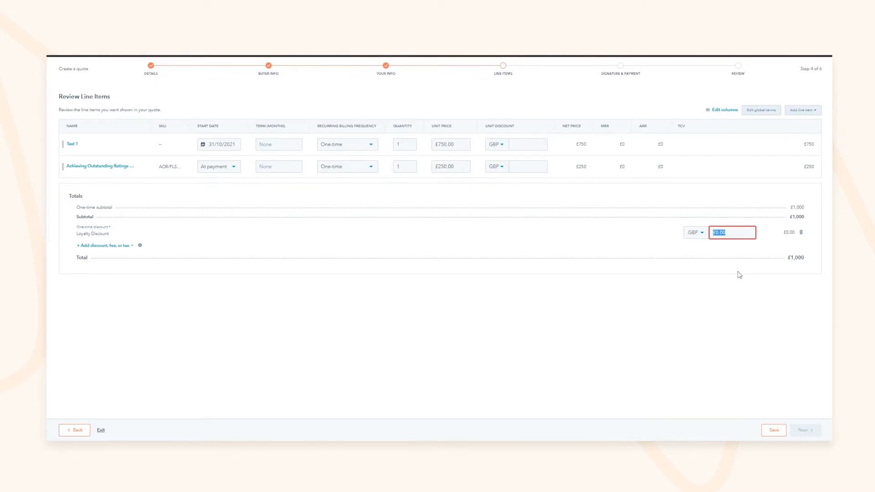
pyautogui.press('BackSpace')
pyautogui.write('100')
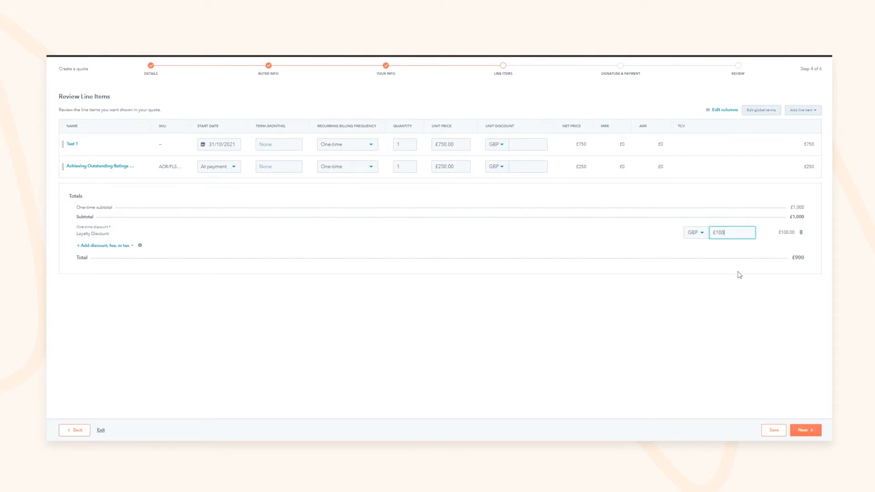
pyautogui.click(413, 294)
pyautogui.moveTo(795, 217); pyautogui.dragTo(783, 264)
pyautogui.click(806, 430)
pyautogui.moveTo(279, 108); pyautogui.dragTo(301, 108)
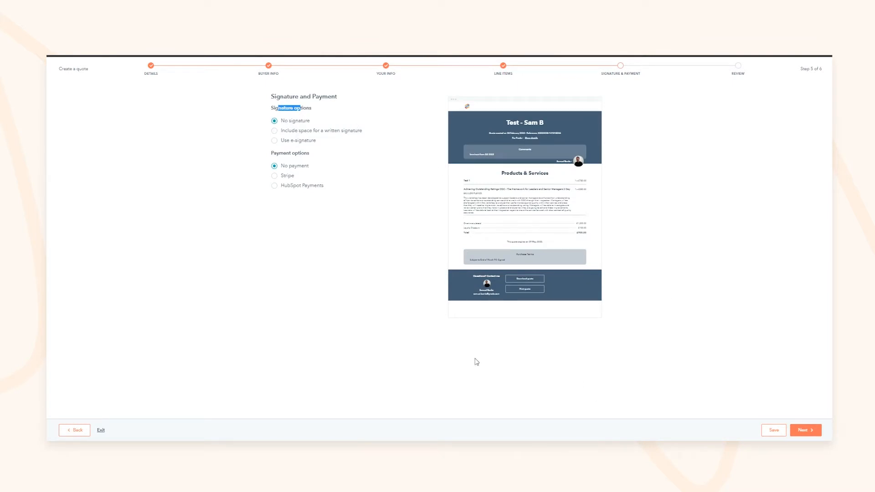
# Step: Try the written, electronic and countersignature options, including picking a colleague as countersigner
pyautogui.click(301, 132)
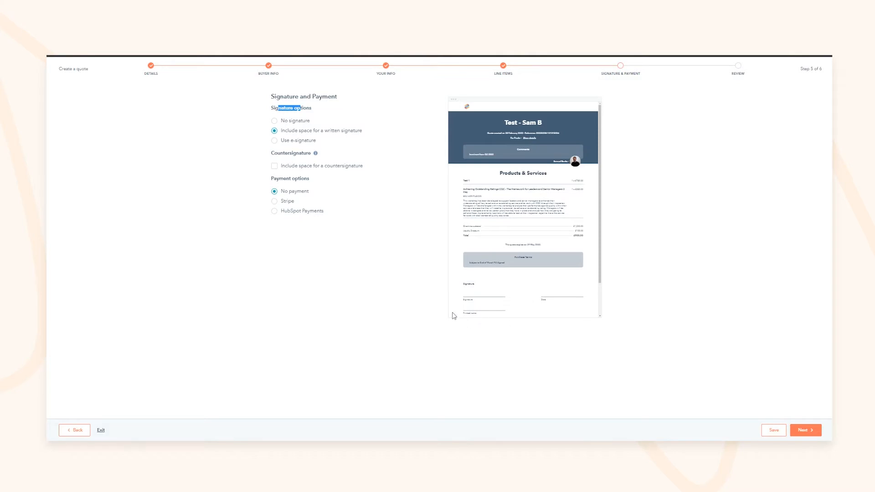
pyautogui.click(301, 166)
pyautogui.scroll(-3, 584, 308)
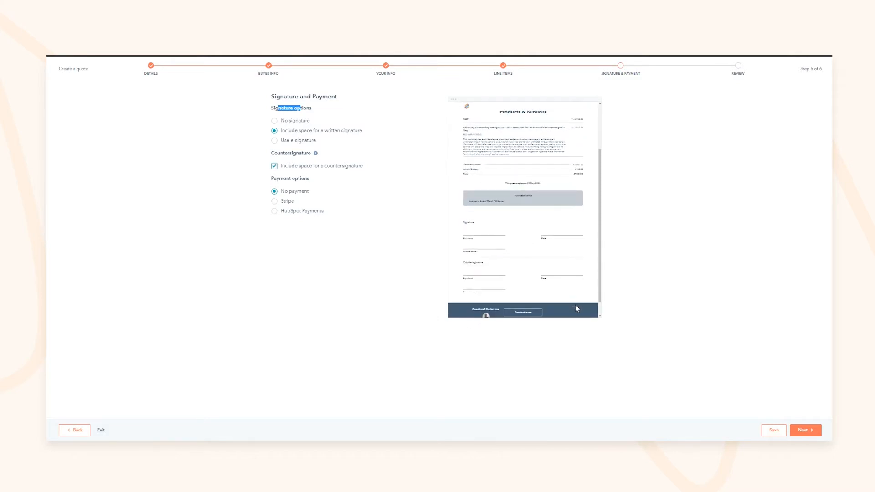
pyautogui.click(282, 141)
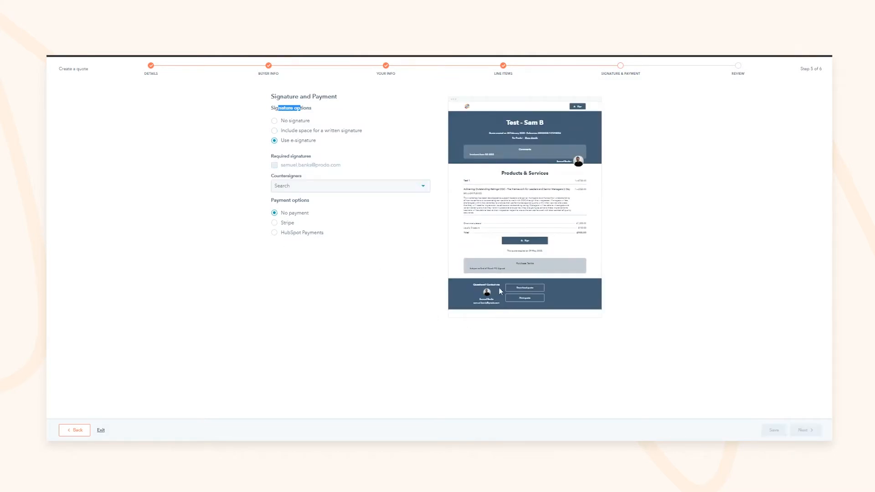
pyautogui.click(292, 187)
pyautogui.click(308, 190)
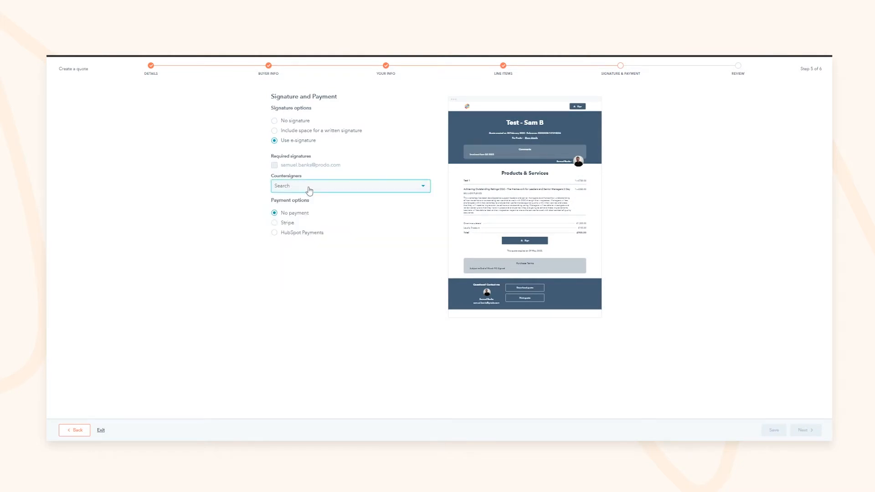
pyautogui.click(310, 191)
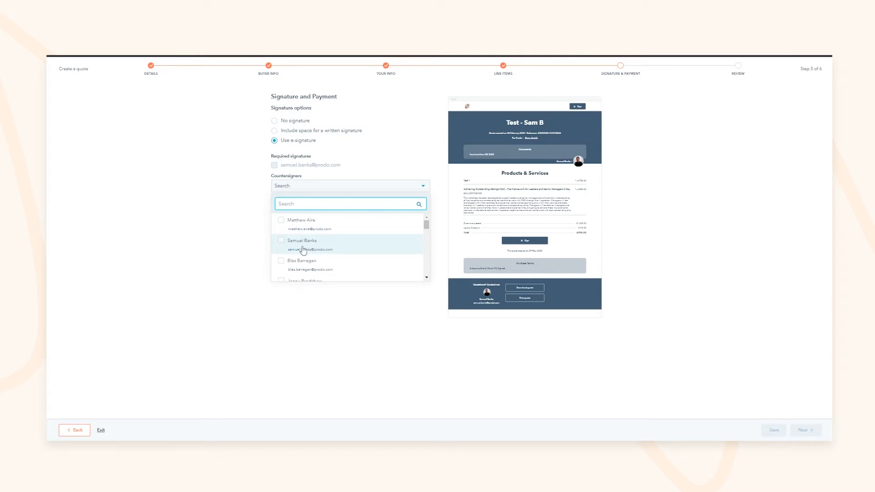
pyautogui.click(303, 249)
pyautogui.click(150, 189)
pyautogui.click(292, 121)
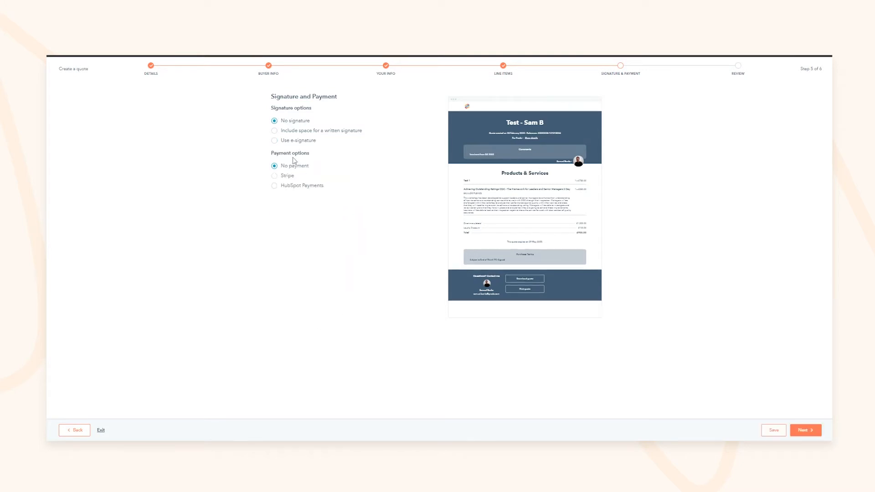
pyautogui.moveTo(284, 154); pyautogui.dragTo(307, 151)
# Step: Choose no payment, with space for a written signature and a countersignature
pyautogui.click(296, 155)
pyautogui.click(287, 177)
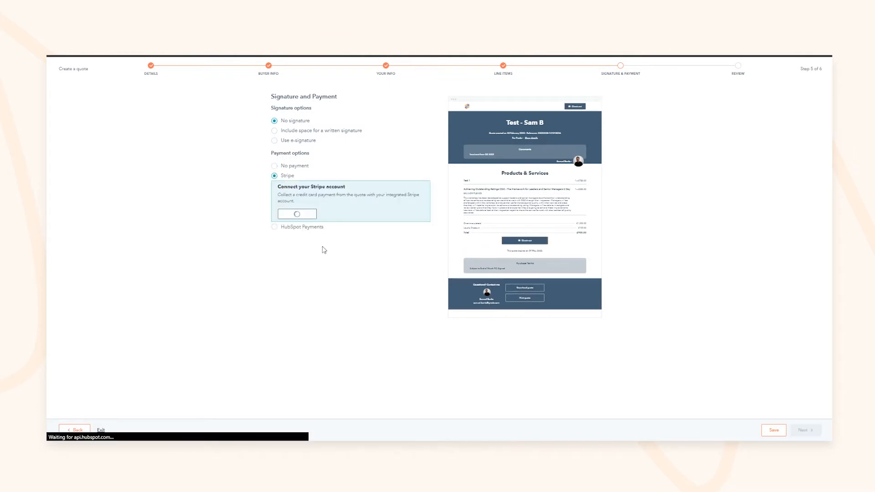
pyautogui.click(286, 228)
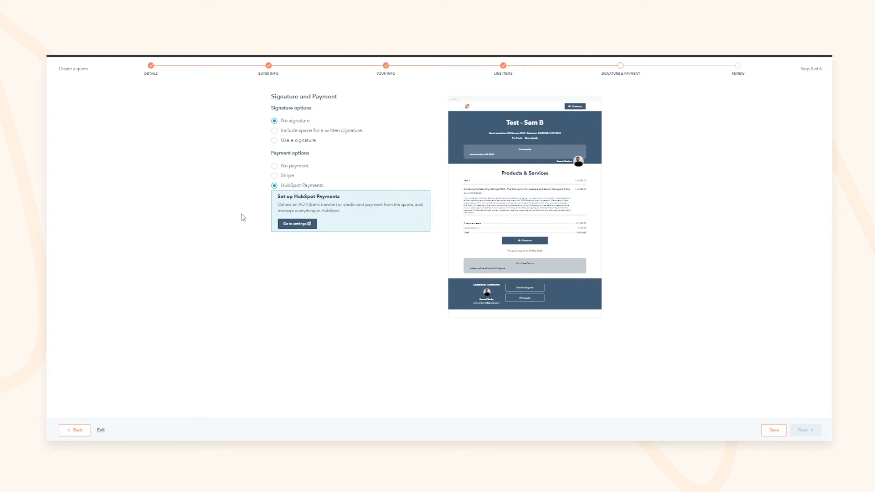
pyautogui.click(275, 166)
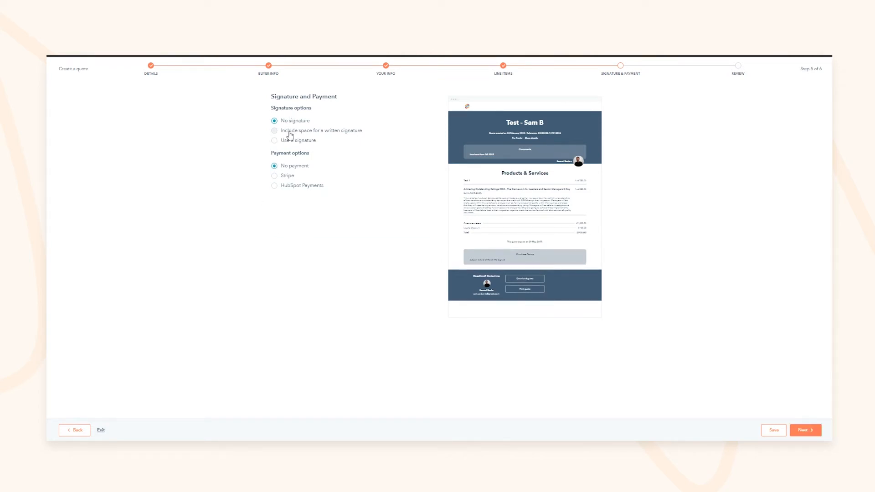
pyautogui.click(290, 131)
pyautogui.click(319, 166)
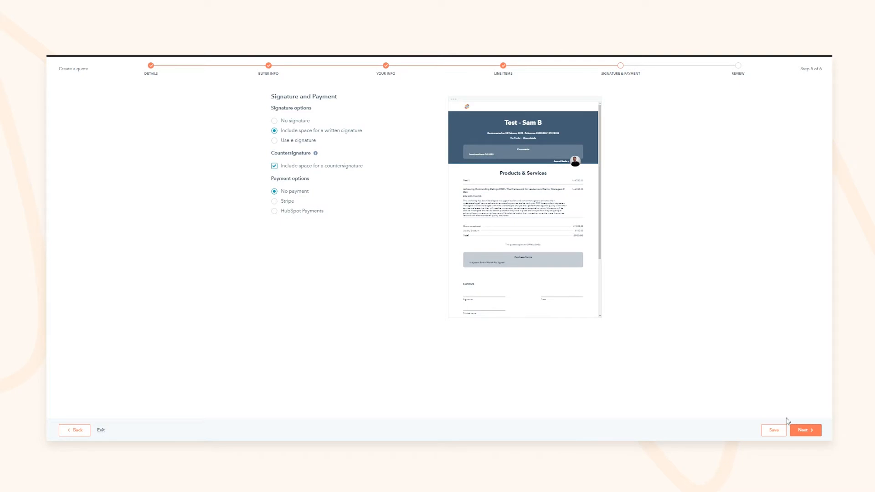
pyautogui.click(798, 432)
pyautogui.scroll(-3, 385, 180)
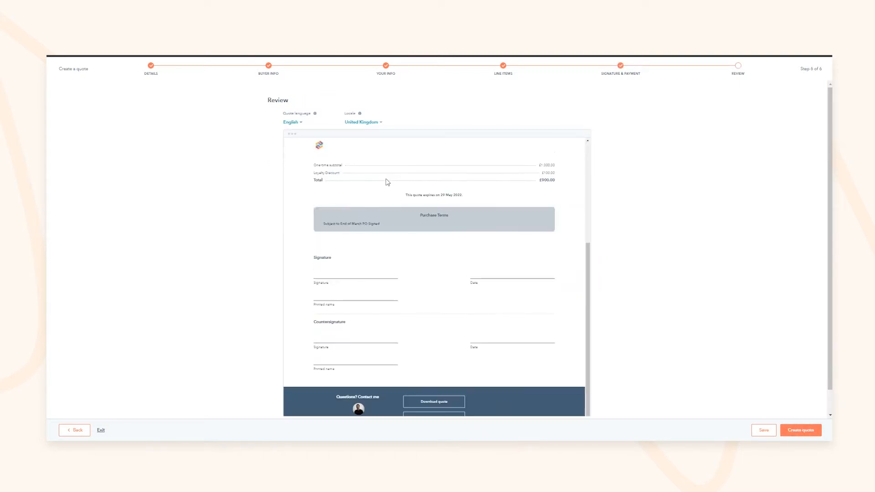
# Step: Switch the quote language to French and look over the product description text
pyautogui.scroll(1, 338, 178)
pyautogui.scroll(1, 337, 178)
pyautogui.click(292, 123)
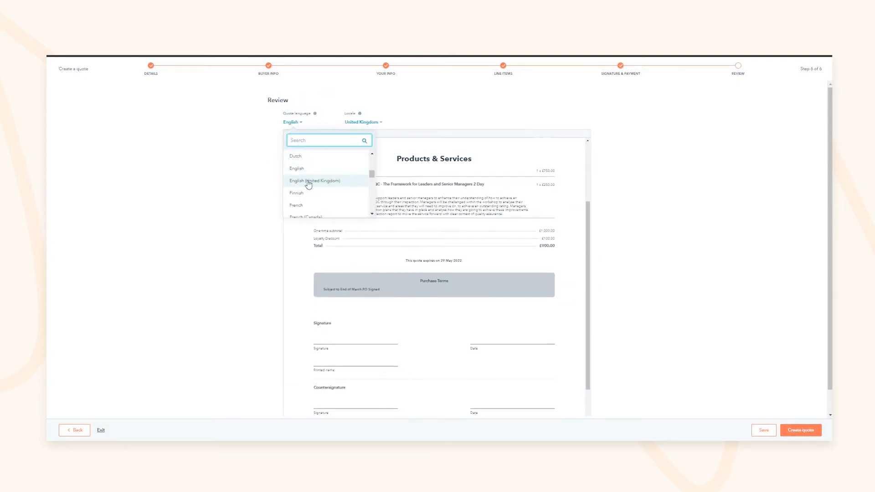
pyautogui.click(297, 205)
pyautogui.tripleClick(397, 300)
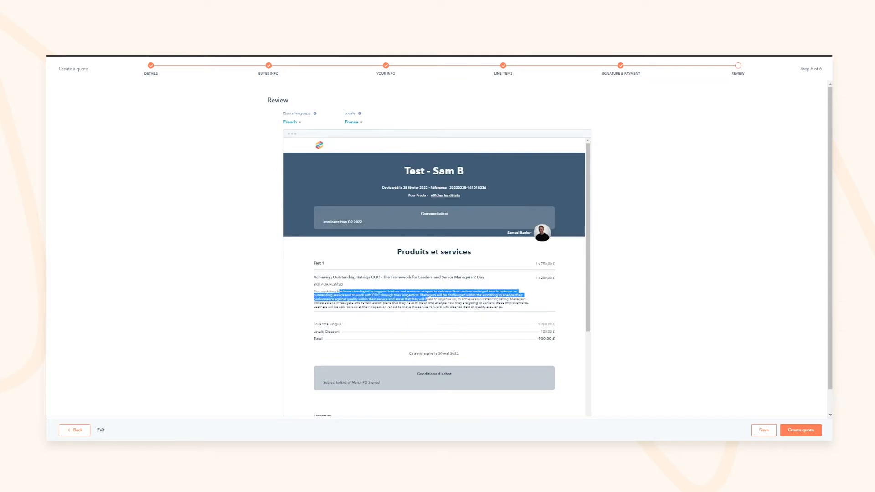
pyautogui.click(424, 294)
pyautogui.moveTo(407, 251); pyautogui.dragTo(436, 252)
pyautogui.scroll(-1, 429, 269)
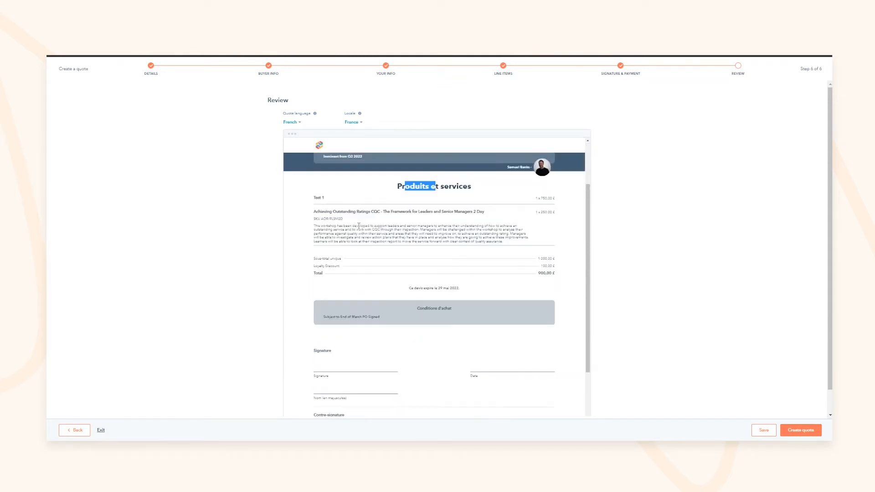
pyautogui.moveTo(354, 225); pyautogui.dragTo(423, 249)
pyautogui.scroll(-2, 421, 249)
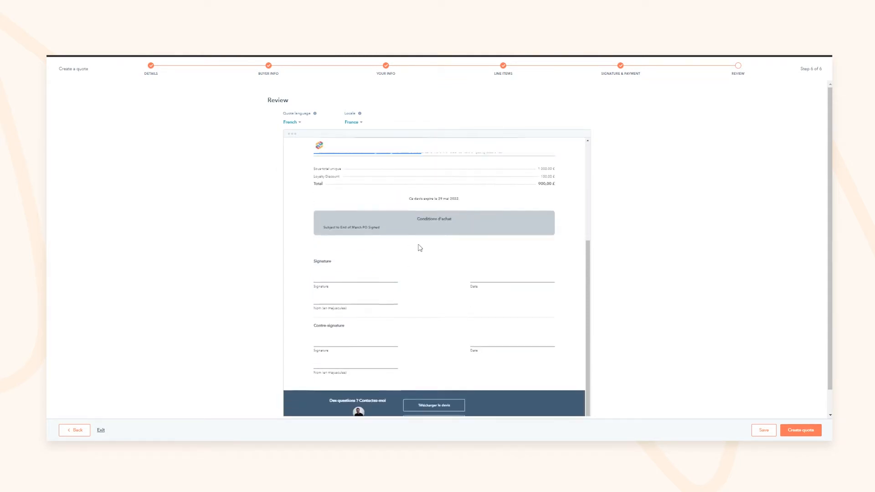
pyautogui.scroll(3, 420, 248)
# Step: Set the quote back to English with a United Kingdom locale and create it
pyautogui.click(290, 123)
pyautogui.scroll(2, 354, 192)
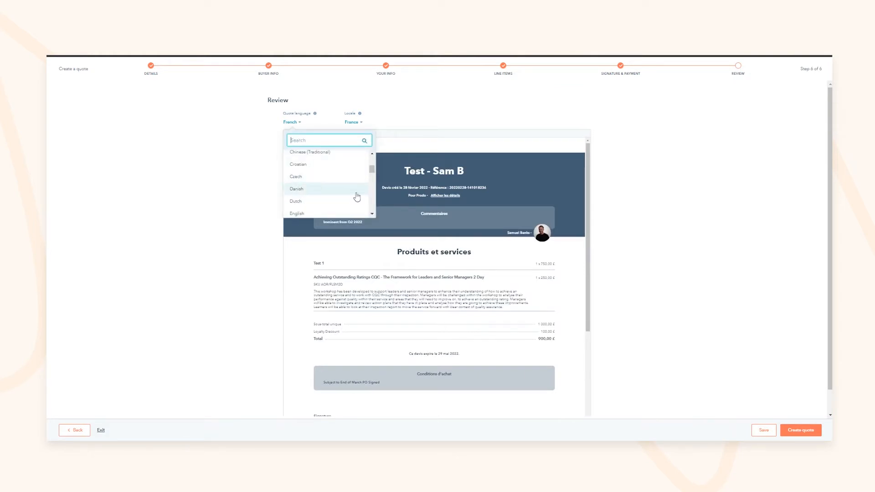
pyautogui.click(343, 212)
pyautogui.click(360, 123)
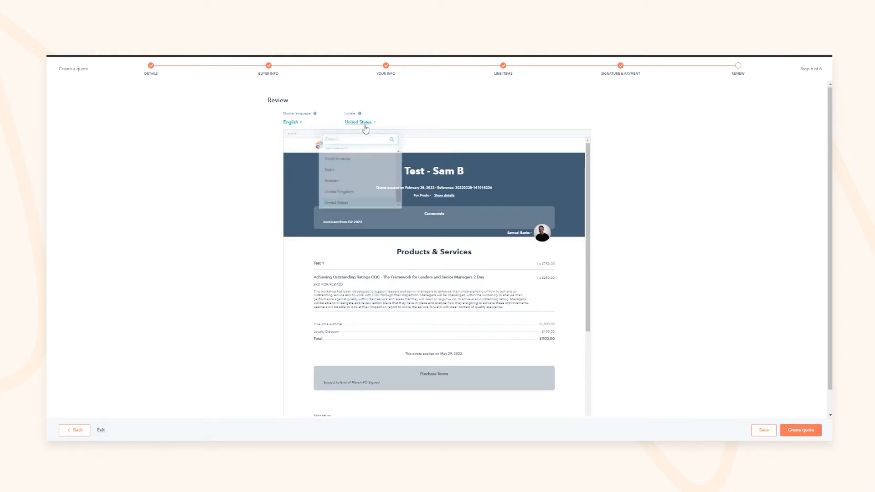
pyautogui.write('united')
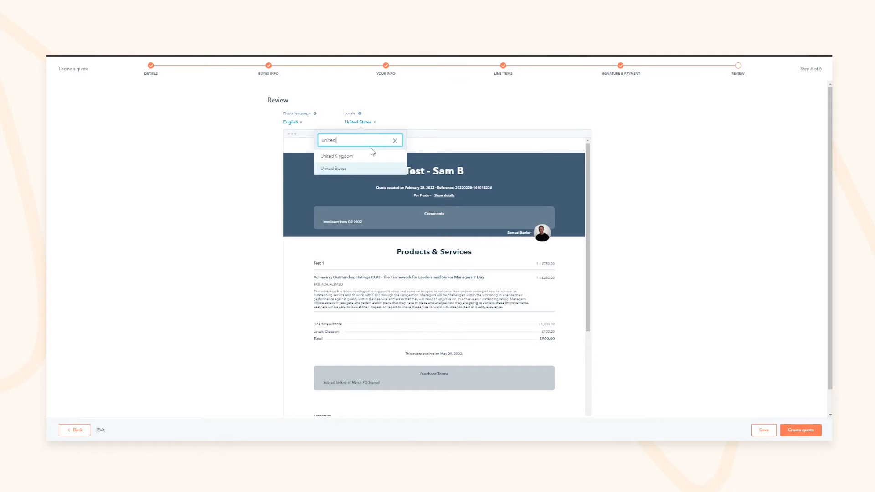
pyautogui.click(338, 156)
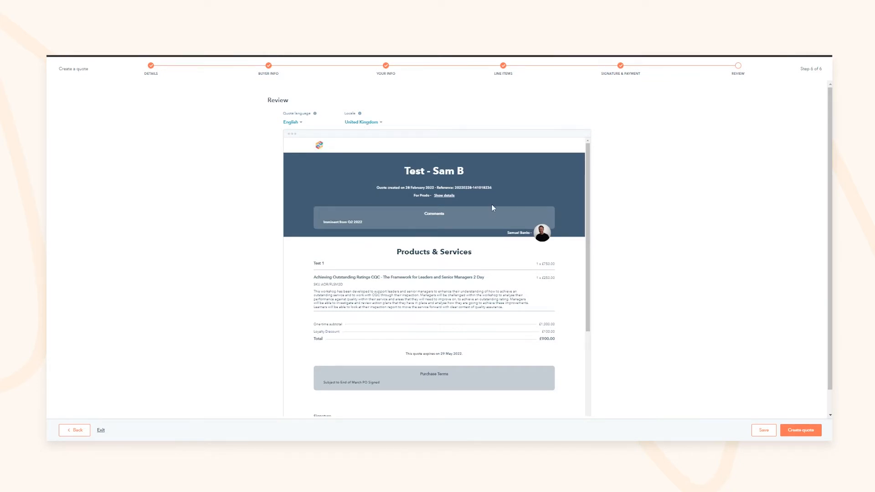
pyautogui.scroll(-2, 466, 227)
pyautogui.scroll(-3, 467, 227)
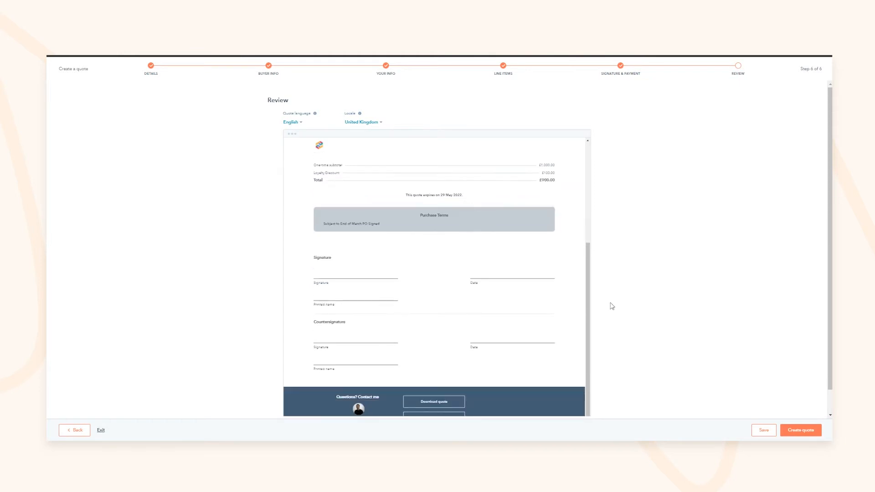
pyautogui.click(801, 430)
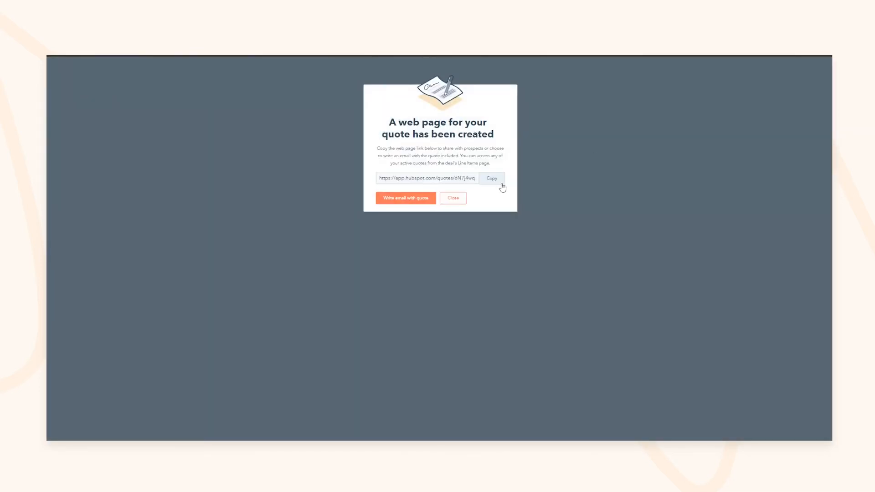
# Step: Copy the quote's web page link and return to the Test - Sam B deal record
pyautogui.click(493, 179)
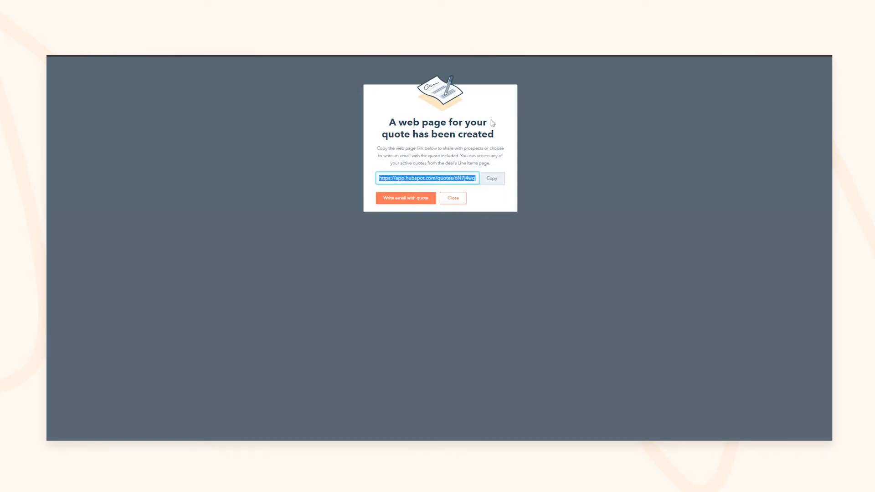
pyautogui.moveTo(411, 134); pyautogui.dragTo(436, 130)
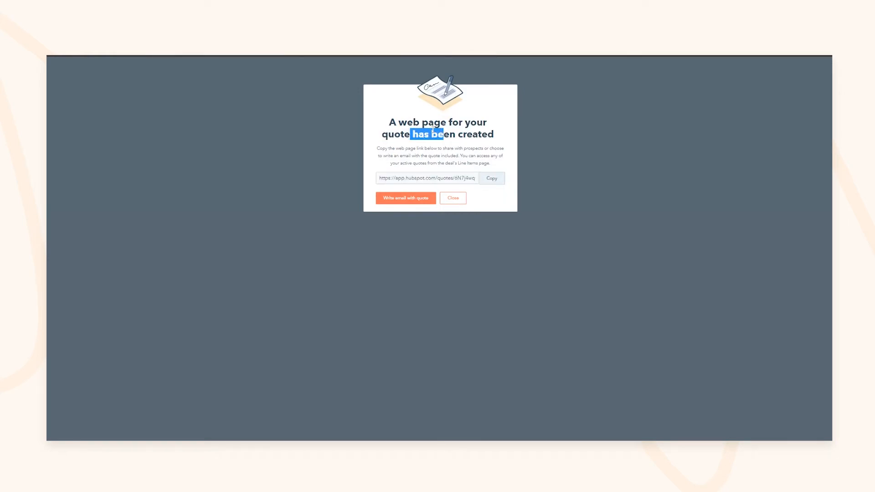
pyautogui.click(406, 139)
pyautogui.click(431, 198)
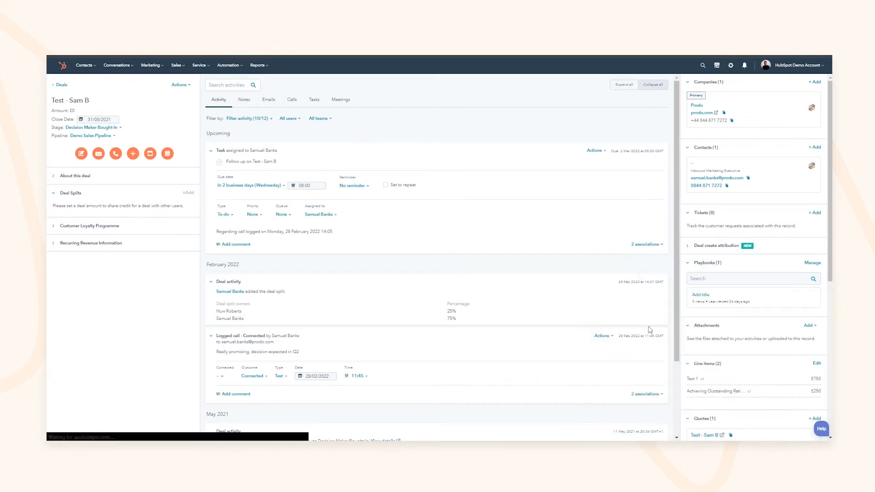
pyautogui.scroll(-2, 741, 305)
pyautogui.scroll(-2, 741, 305)
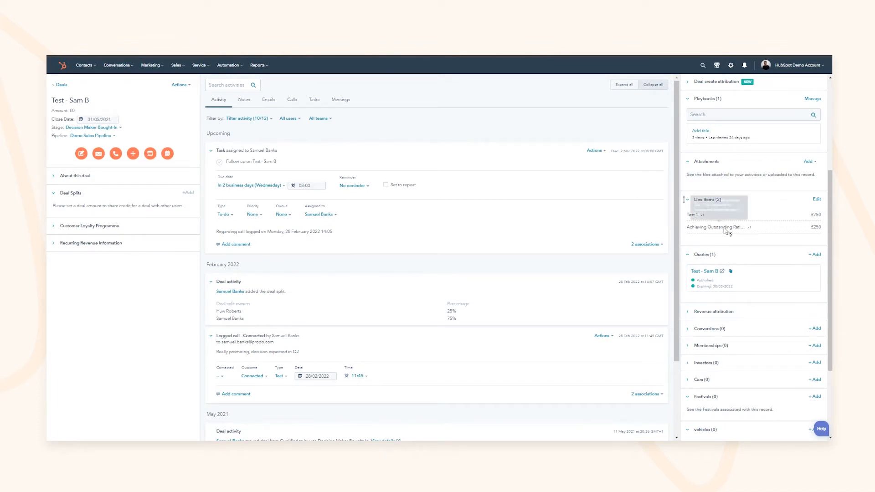
pyautogui.click(811, 266)
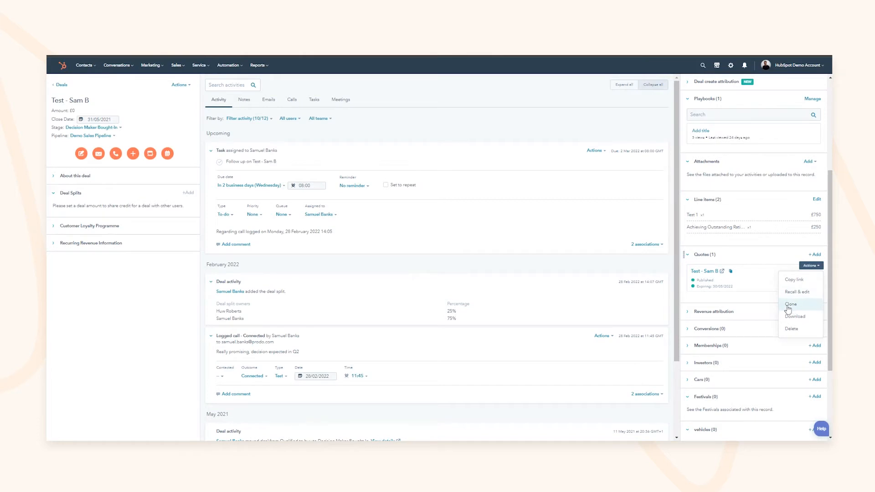
pyautogui.click(748, 206)
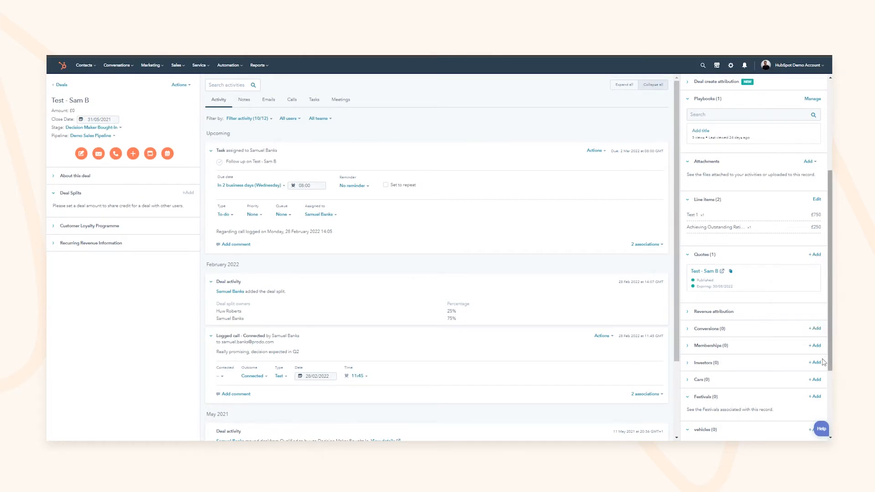
pyautogui.click(816, 266)
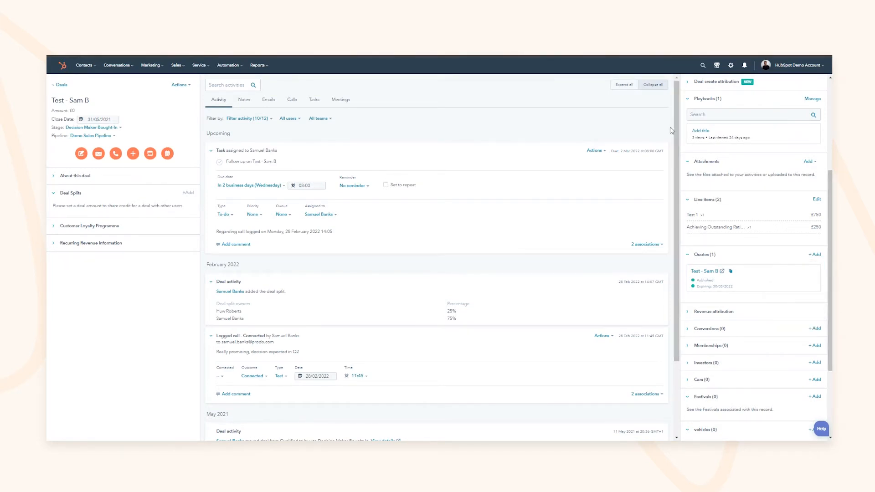
pyautogui.hotkey('ctrl', 'Tab')
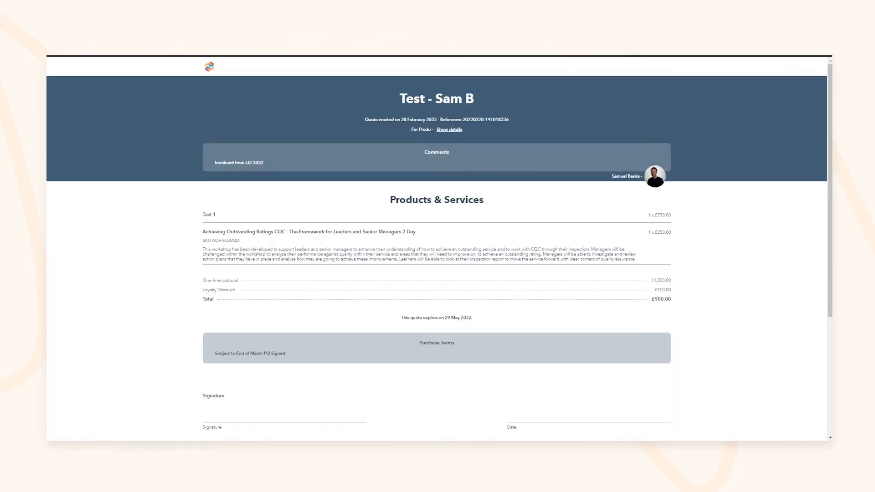
pyautogui.scroll(-4, 371, 204)
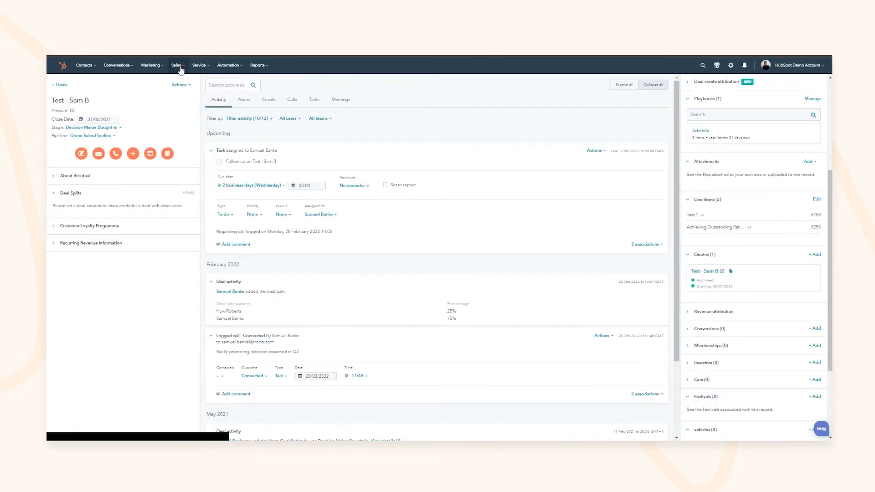
# Step: From the Deals board, open Edit pipelines to see the Demo Sales Pipeline stages and probabilities
pyautogui.click(182, 81)
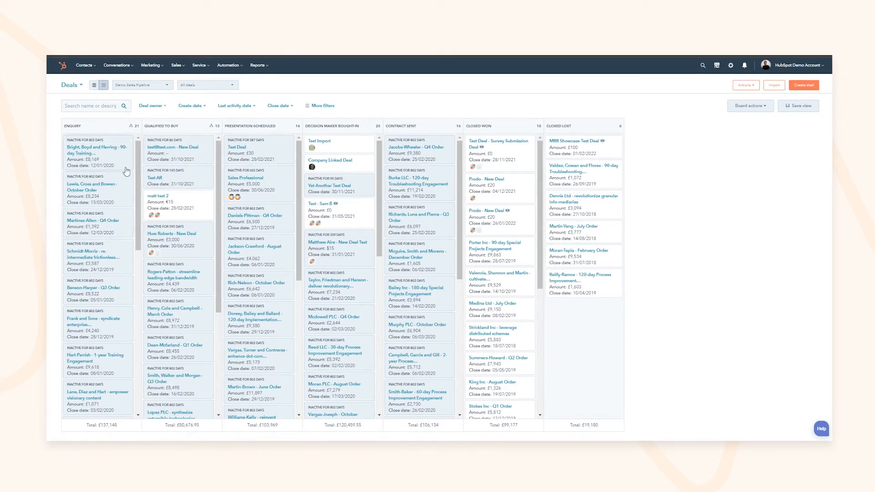
pyautogui.click(170, 86)
pyautogui.click(148, 170)
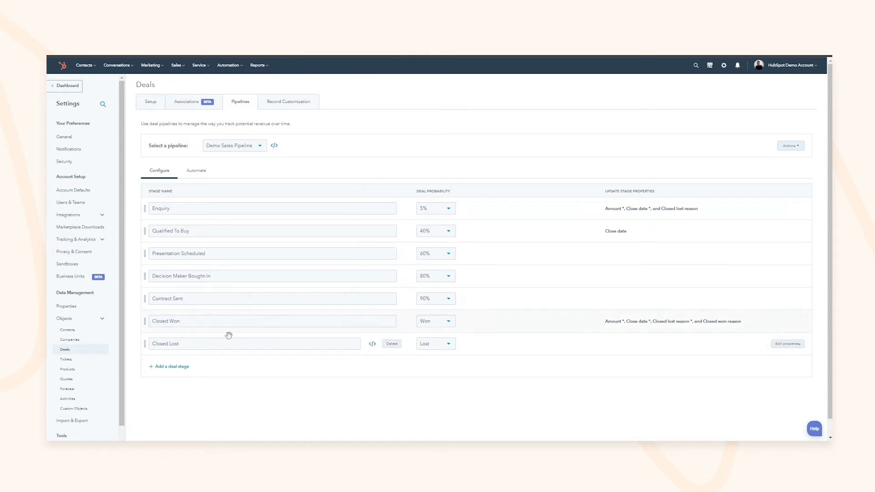
# Step: Keep Weighted amount as the forecast deal amount in the forecast settings
pyautogui.click(67, 389)
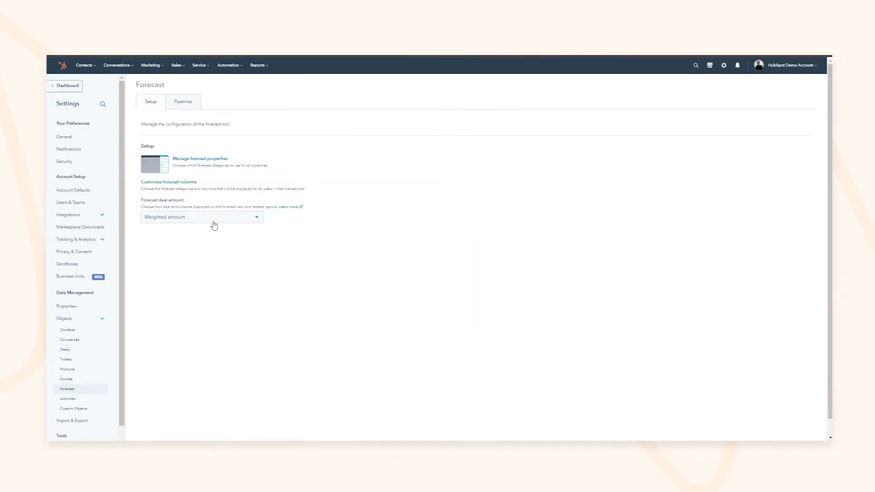
pyautogui.click(189, 218)
pyautogui.click(178, 204)
pyautogui.click(180, 217)
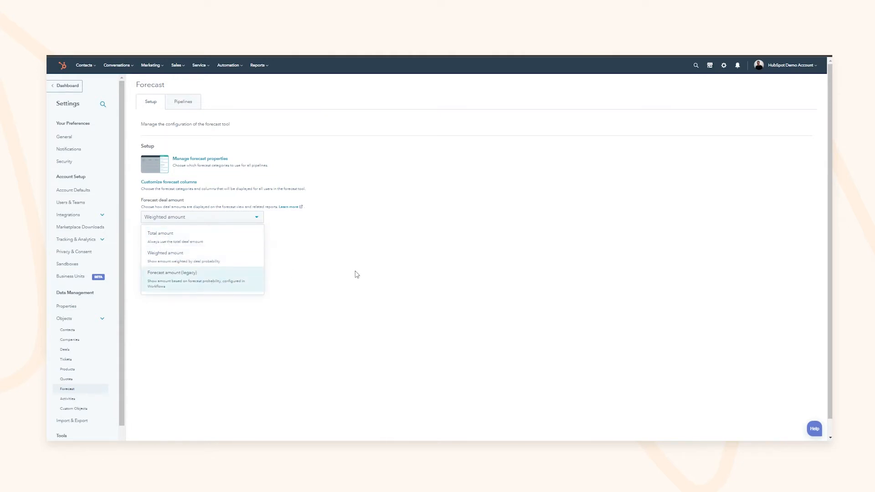
pyautogui.click(288, 255)
pyautogui.click(203, 223)
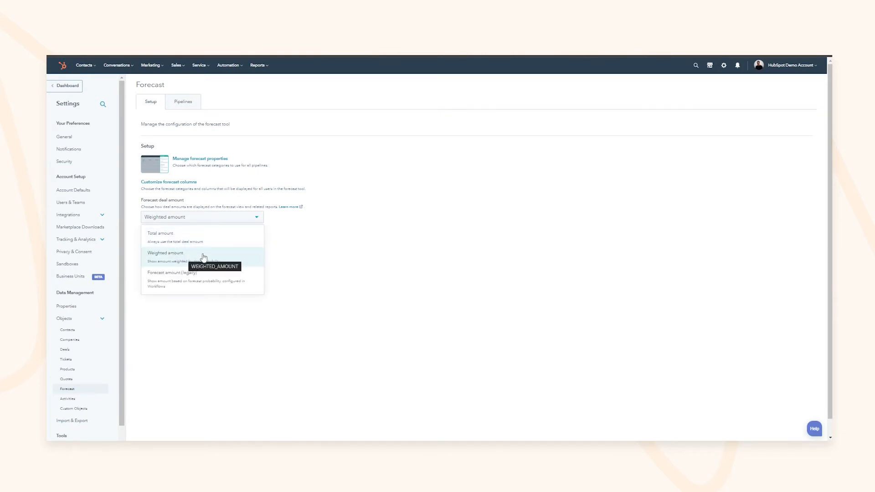
pyautogui.click(347, 262)
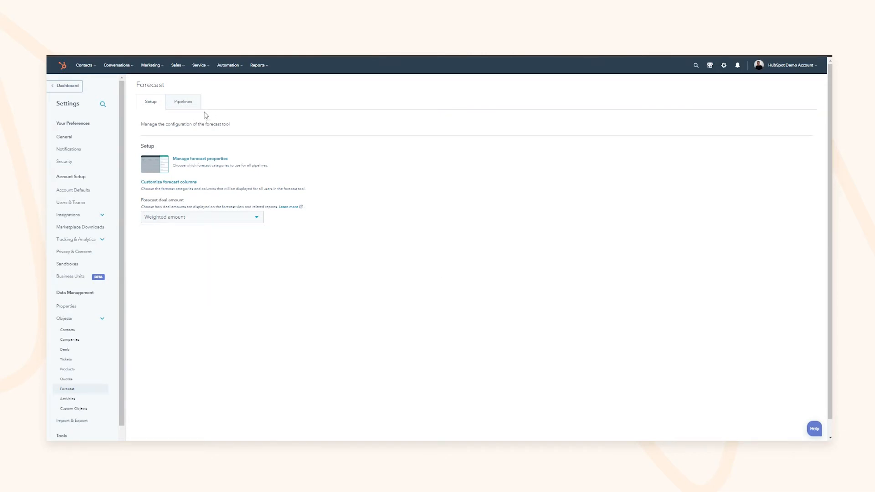
# Step: Give Sales Pipeline a Monthly forecast period with automated forecast categories
pyautogui.click(191, 104)
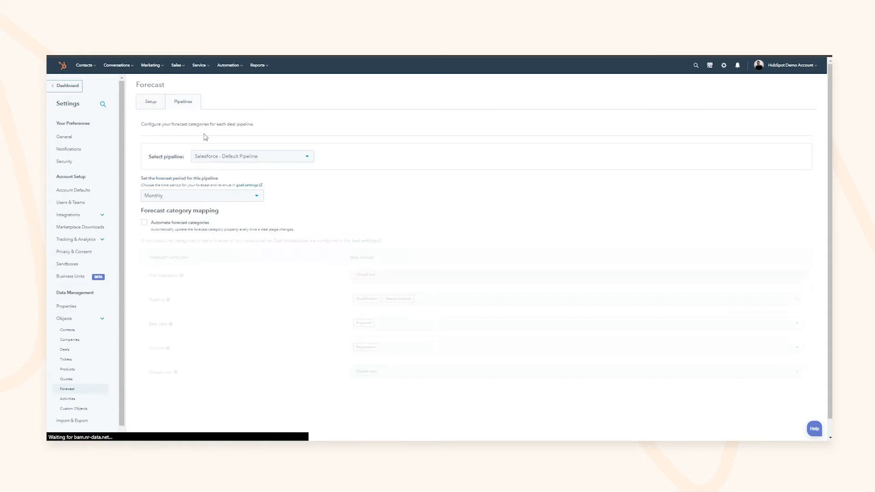
pyautogui.click(208, 157)
pyautogui.click(227, 190)
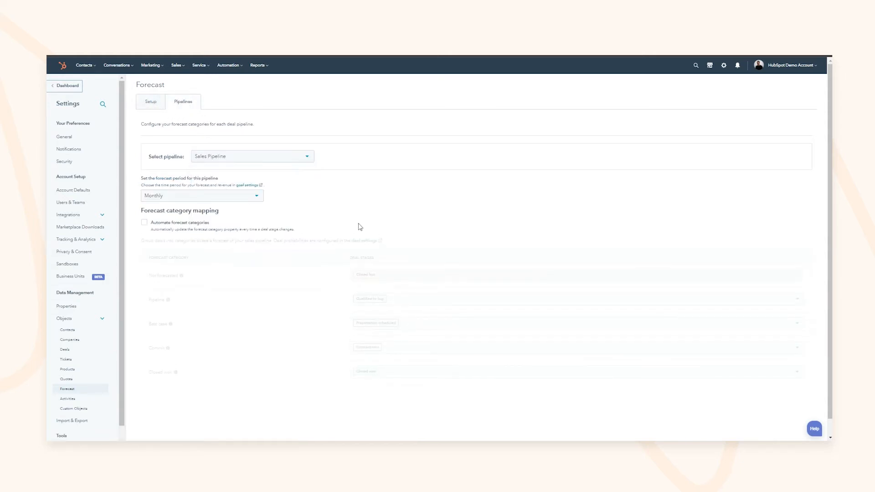
pyautogui.click(171, 199)
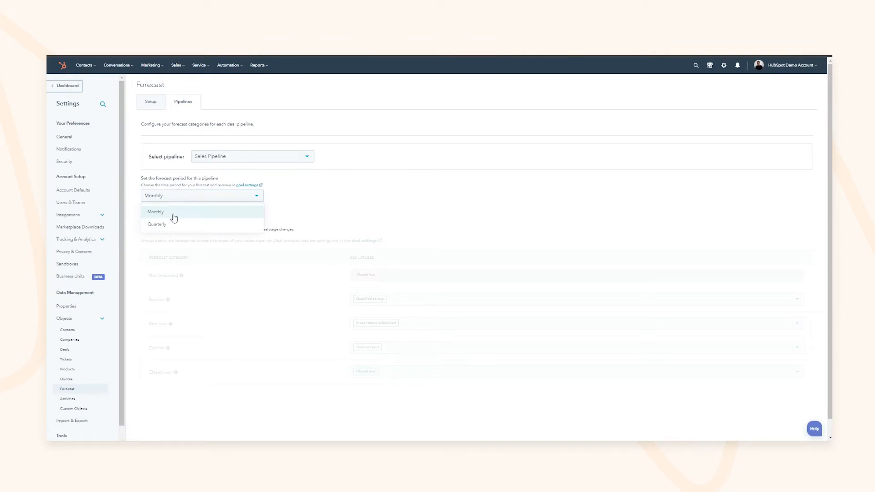
pyautogui.click(173, 214)
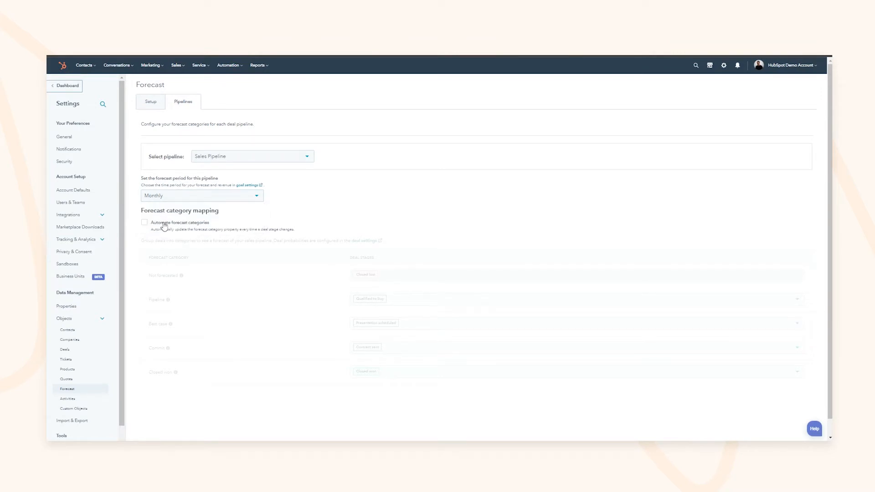
pyautogui.click(164, 224)
pyautogui.scroll(-1, 420, 300)
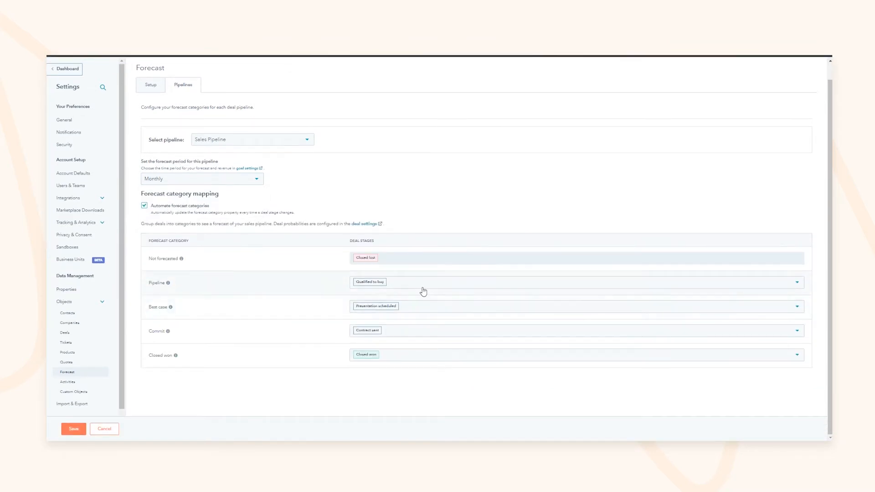
pyautogui.scroll(1, 358, 241)
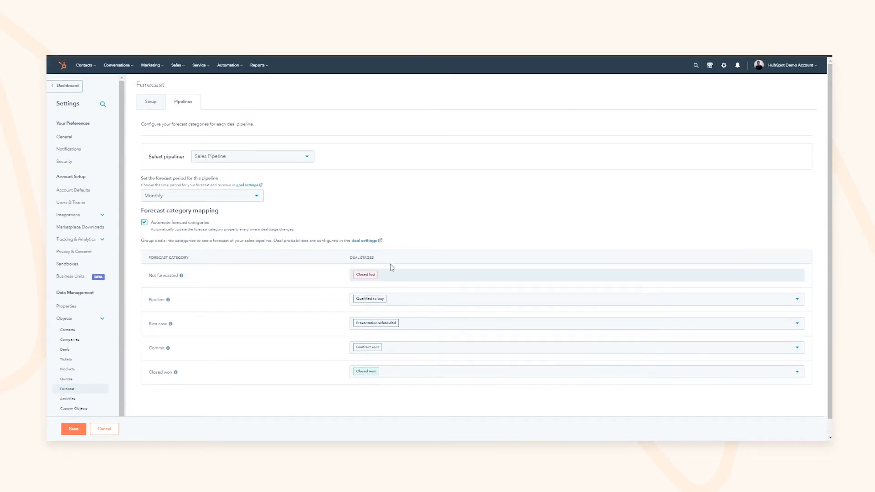
pyautogui.moveTo(171, 319)
pyautogui.moveTo(169, 352)
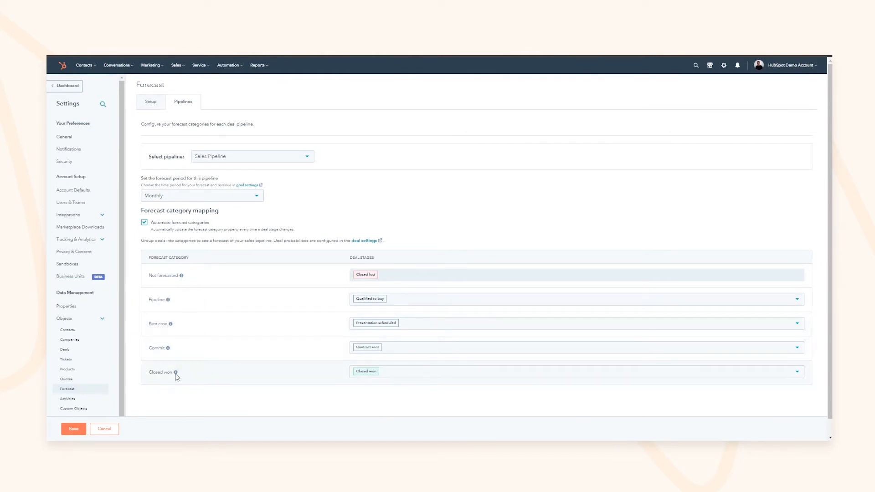
pyautogui.moveTo(176, 377)
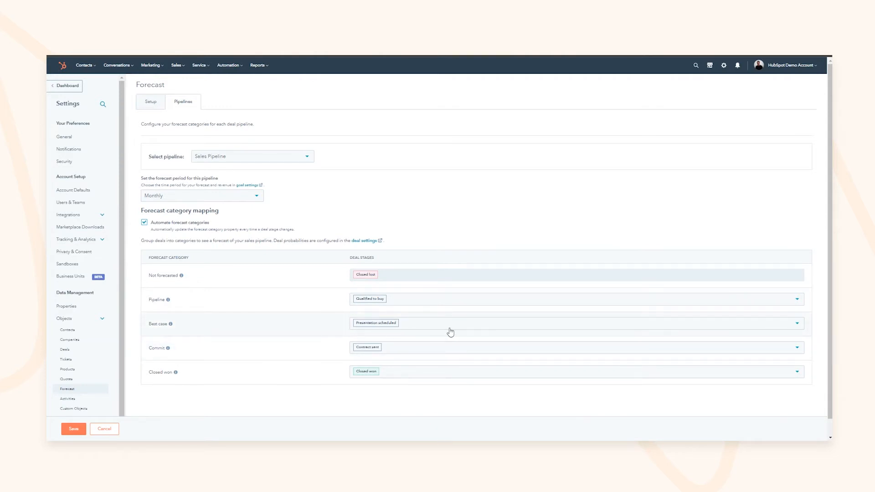
# Step: Review the Commit stage mapping unchanged and save the forecast settings
pyautogui.click(416, 350)
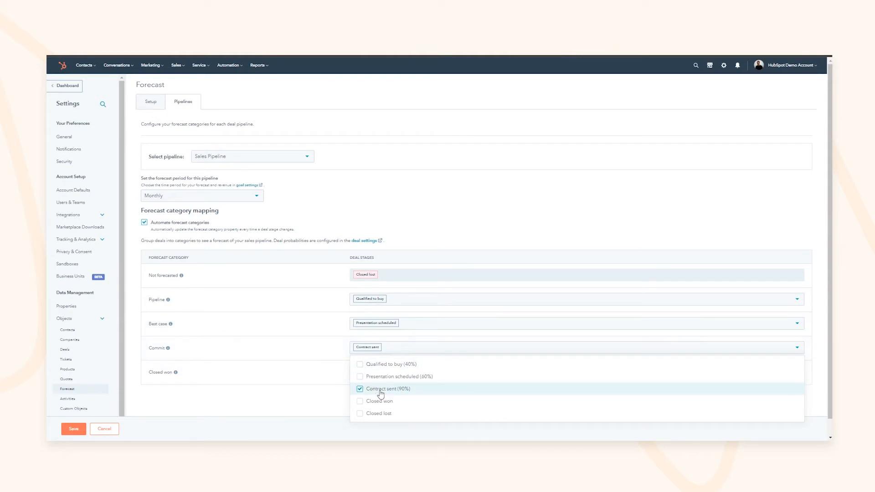
pyautogui.click(246, 416)
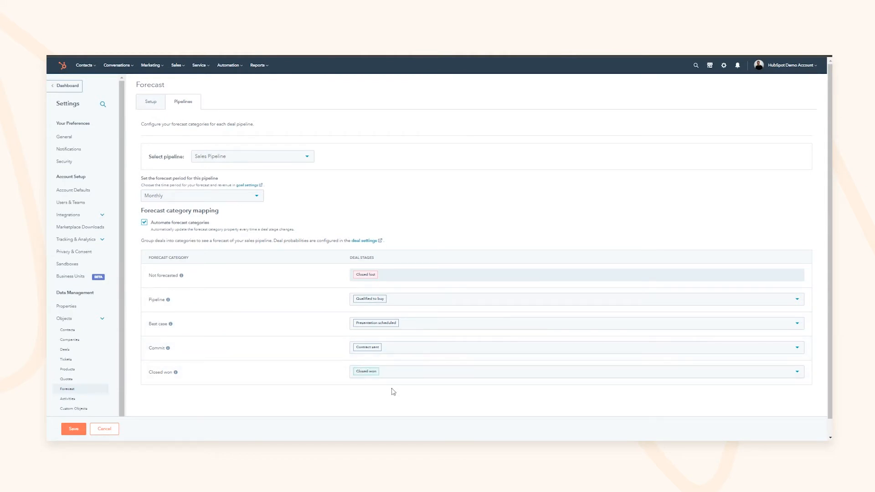
pyautogui.click(78, 432)
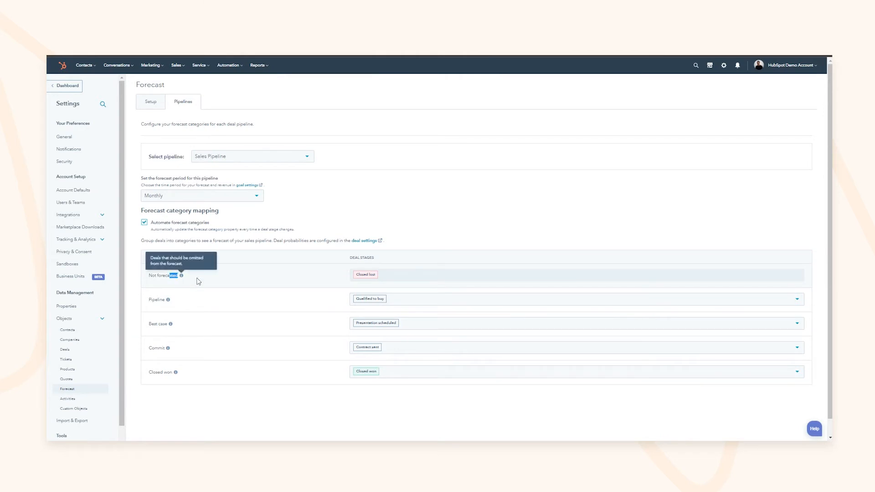
pyautogui.click(178, 67)
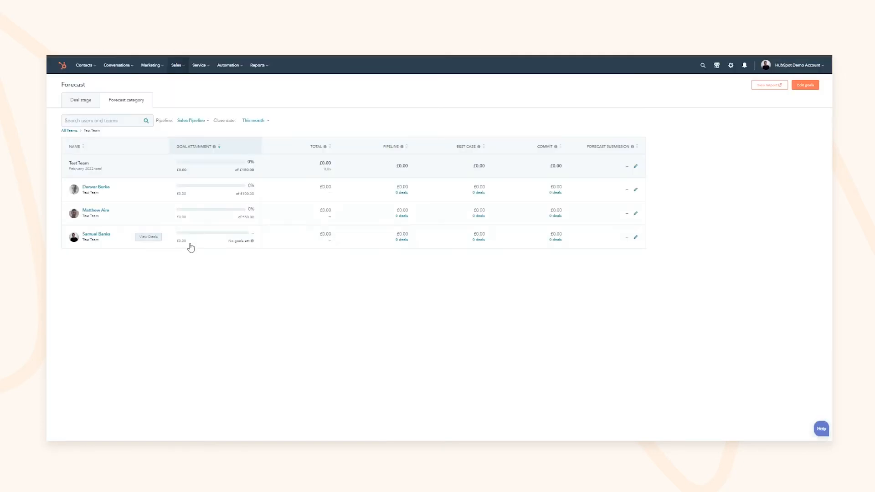
# Step: Open the Forecast page broken down by deal stage and review the team's stage amounts
pyautogui.click(183, 66)
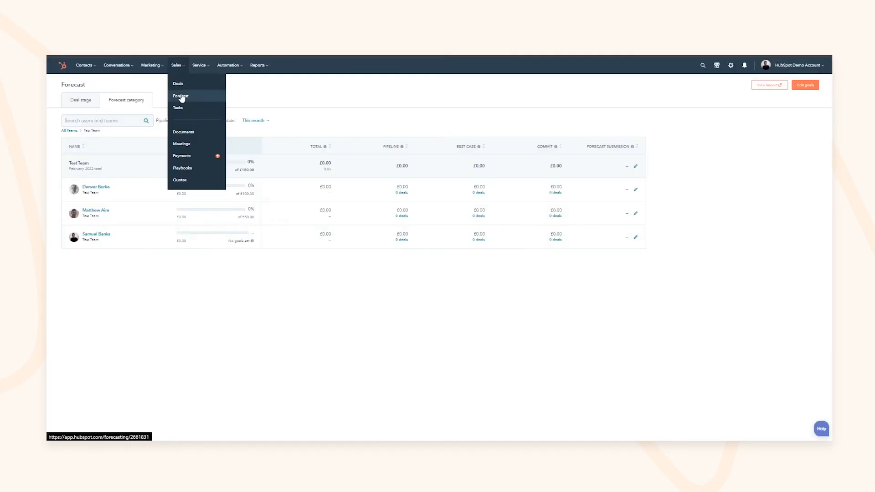
pyautogui.click(259, 87)
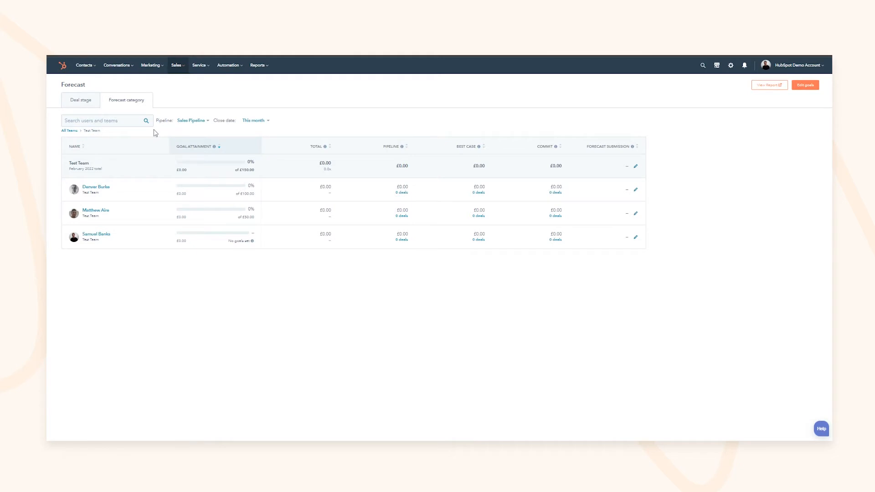
pyautogui.click(76, 102)
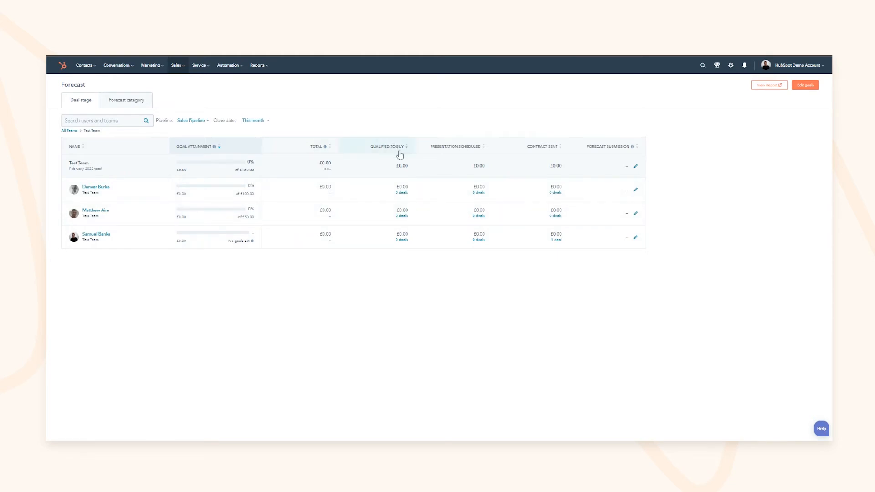
pyautogui.click(192, 121)
pyautogui.moveTo(398, 166); pyautogui.dragTo(414, 170)
pyautogui.moveTo(473, 166); pyautogui.dragTo(485, 167)
pyautogui.moveTo(550, 166); pyautogui.dragTo(565, 169)
# Step: Set the Close date filter to This year, then to Last year
pyautogui.click(253, 120)
pyautogui.click(253, 148)
pyautogui.scroll(-3, 246, 187)
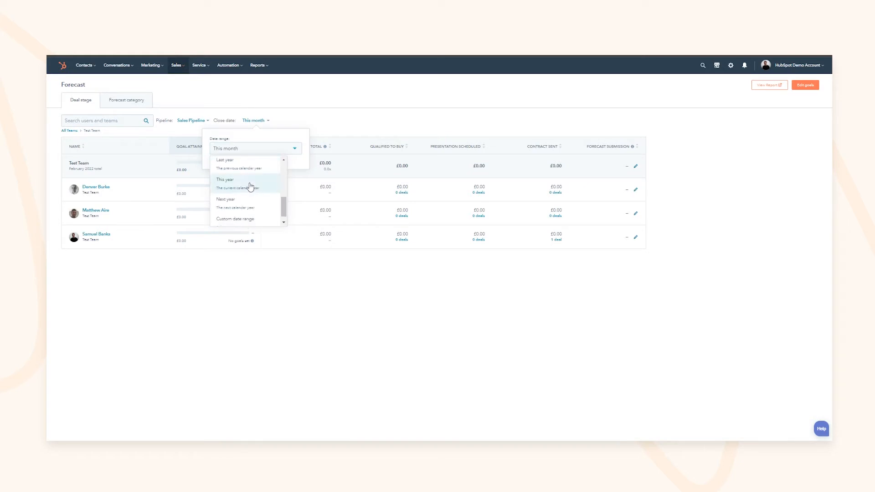
pyautogui.scroll(-1, 250, 199)
pyautogui.scroll(2, 249, 202)
pyautogui.scroll(-2, 247, 203)
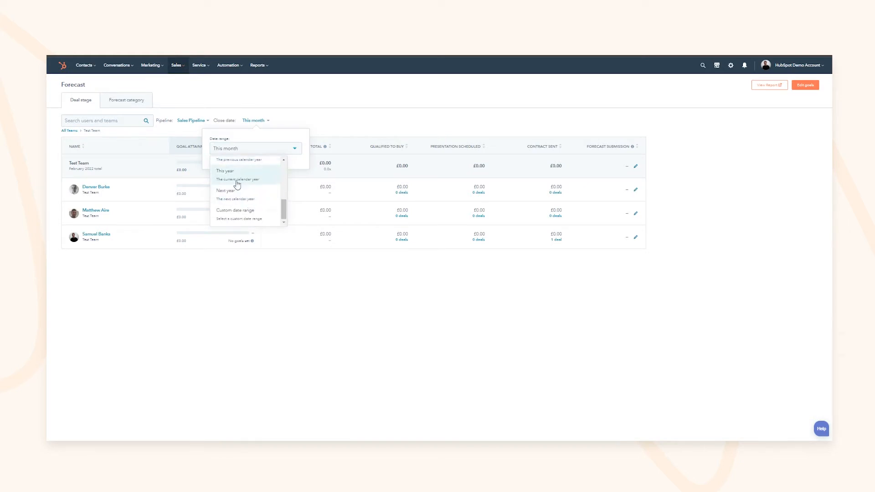
pyautogui.click(237, 175)
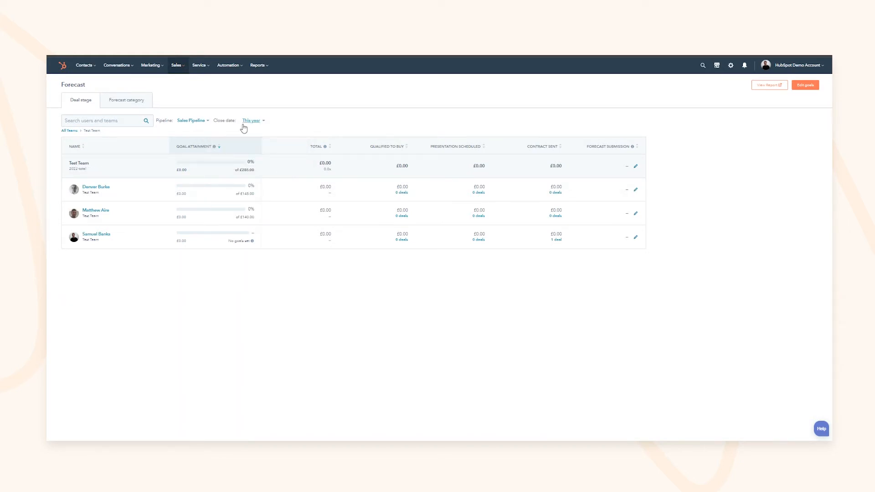
pyautogui.click(251, 121)
pyautogui.click(251, 146)
pyautogui.scroll(-3, 242, 192)
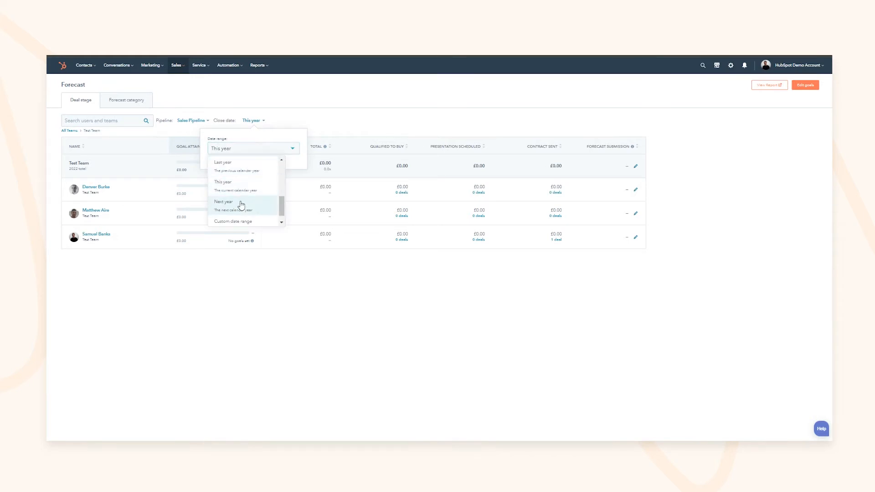
pyautogui.click(238, 165)
# Step: Switch to the Demo Sales Pipeline, compare This year with Last year, ending on Last year
pyautogui.click(196, 121)
pyautogui.click(243, 151)
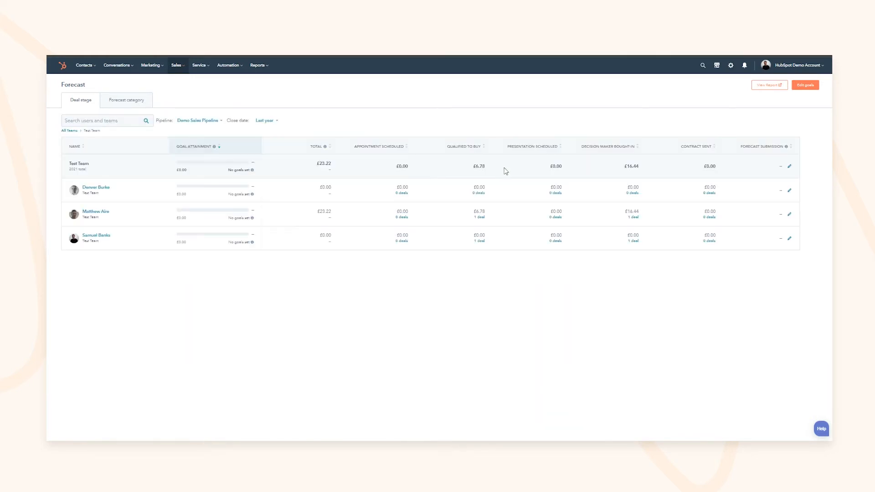
pyautogui.click(264, 121)
pyautogui.click(254, 149)
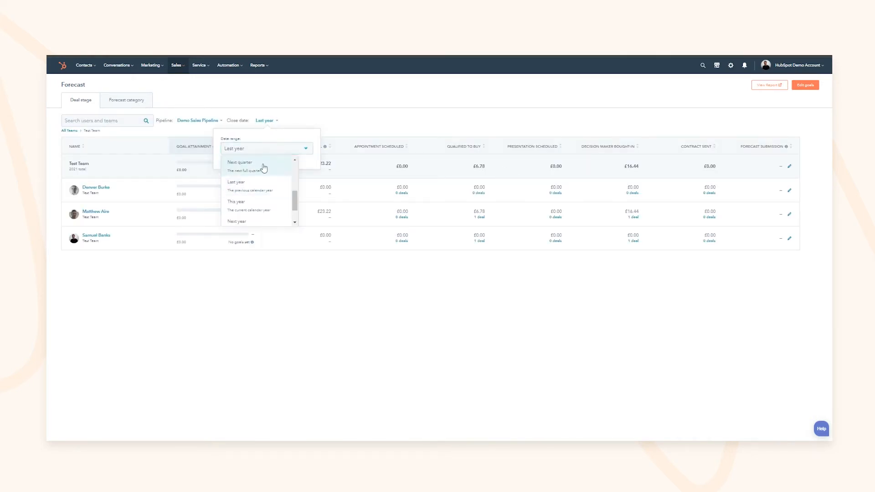
pyautogui.click(255, 204)
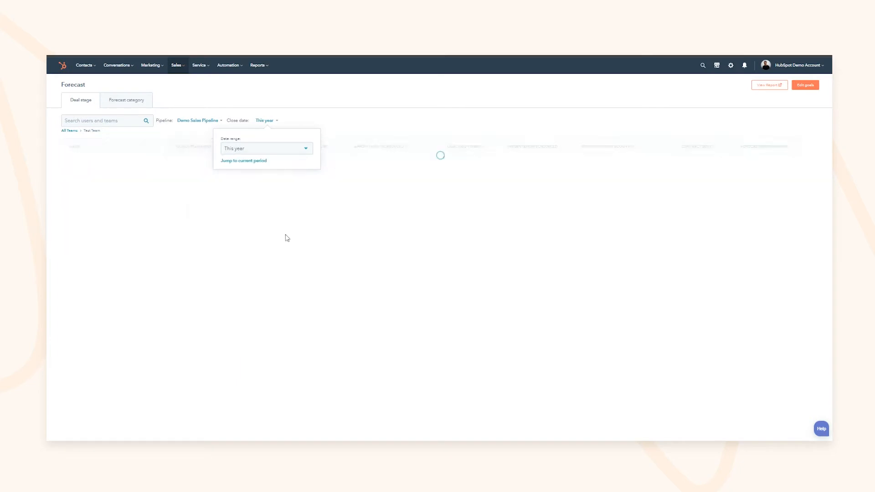
pyautogui.click(411, 337)
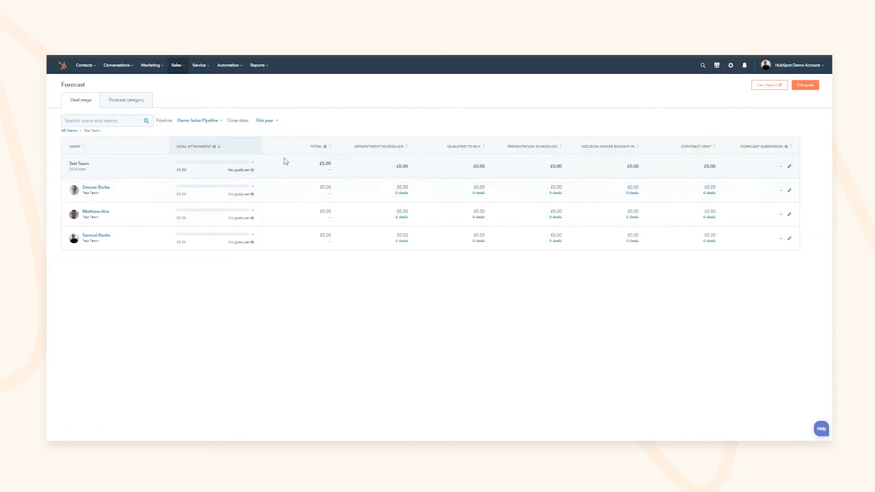
pyautogui.click(265, 120)
pyautogui.click(262, 149)
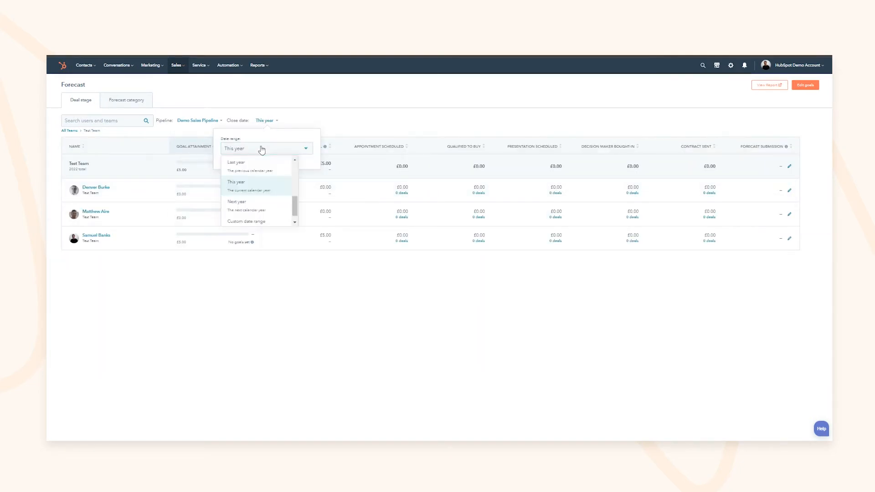
pyautogui.click(253, 171)
pyautogui.doubleClick(479, 167)
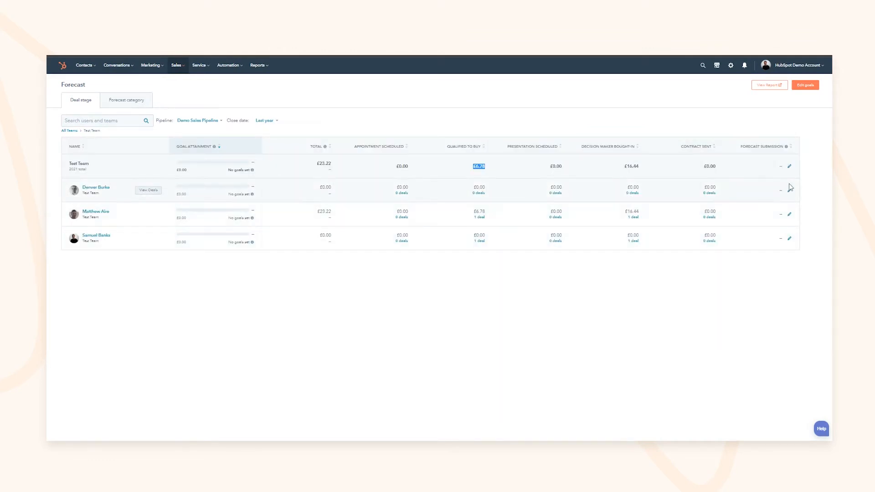
# Step: Check the team's forecast submission form and one rep's deals, then view by forecast category
pyautogui.moveTo(787, 147)
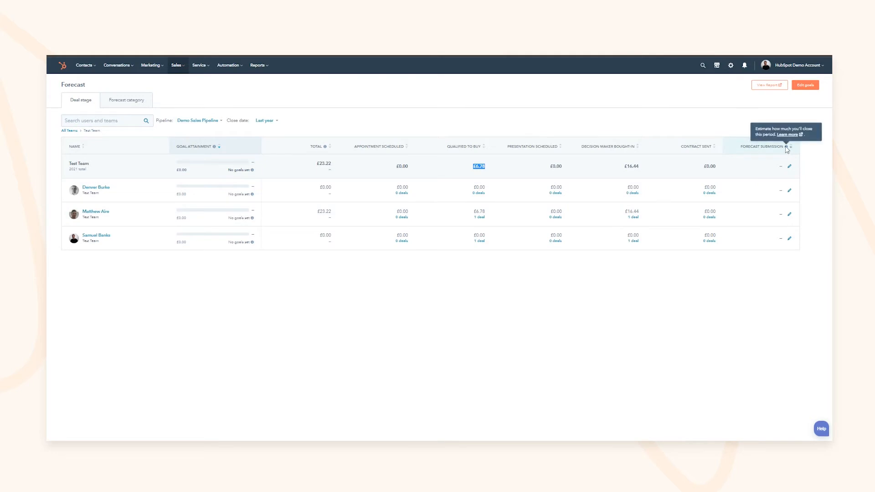
pyautogui.click(789, 168)
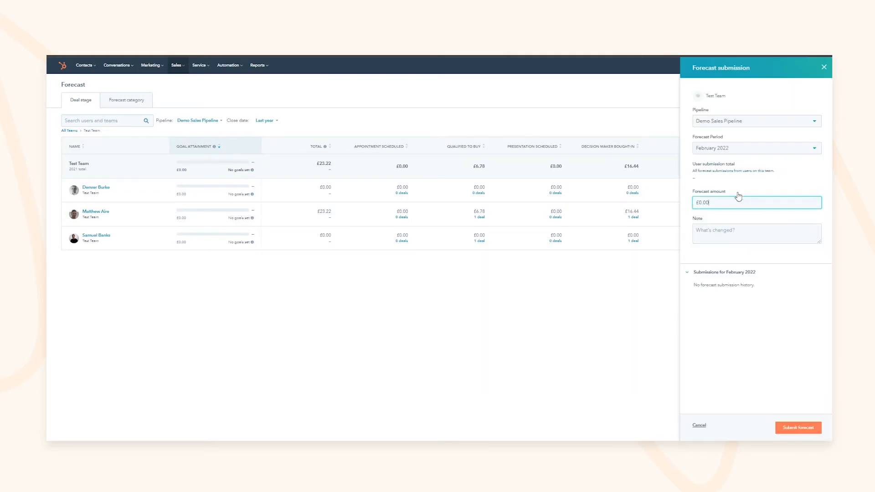
pyautogui.click(823, 67)
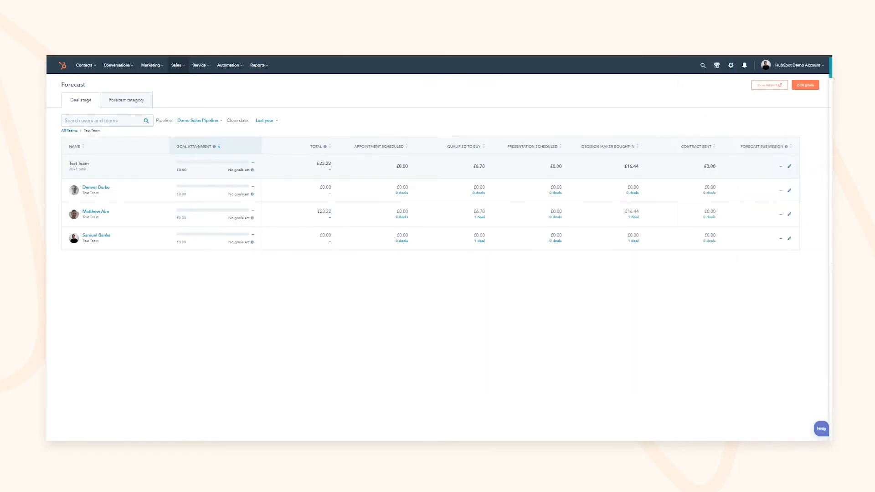
pyautogui.click(150, 241)
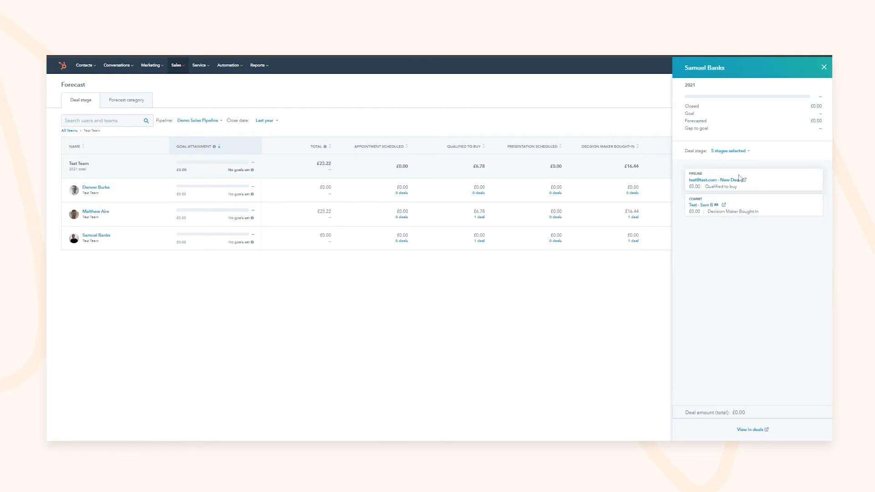
pyautogui.click(823, 67)
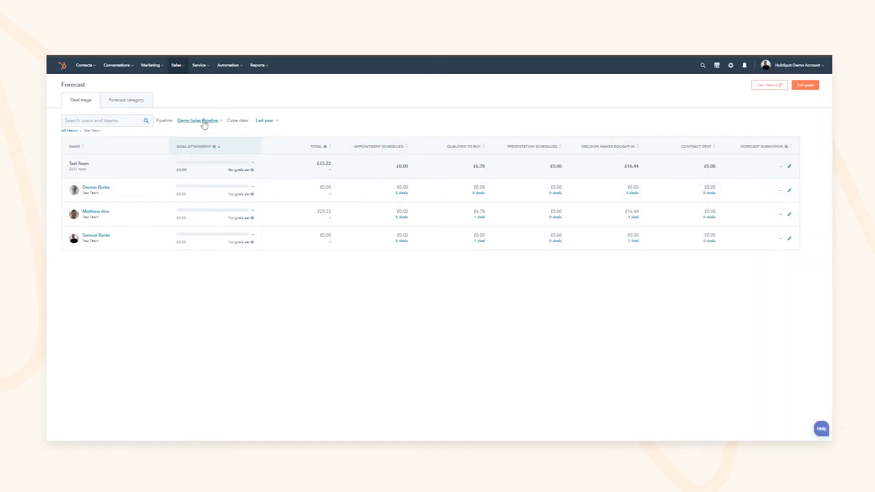
pyautogui.click(124, 104)
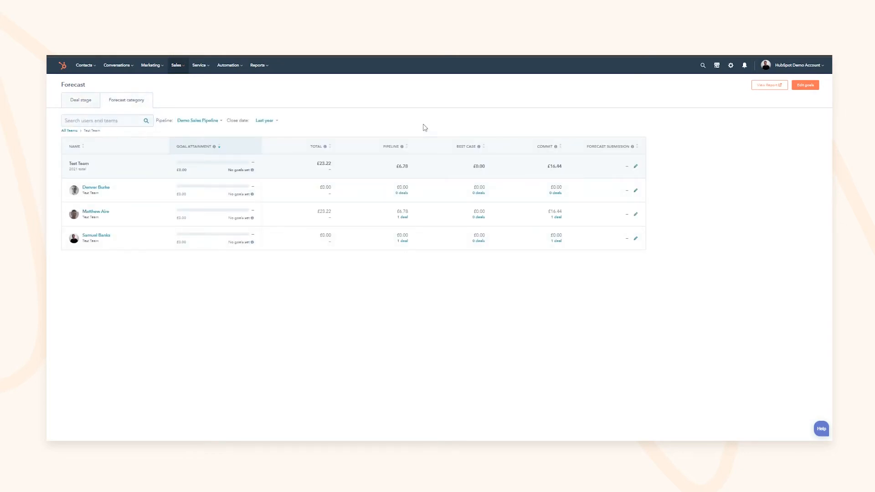
# Step: Submit a £100.00 forecast for the last rep noting the buyer went on holiday, then view the report
pyautogui.moveTo(160, 218)
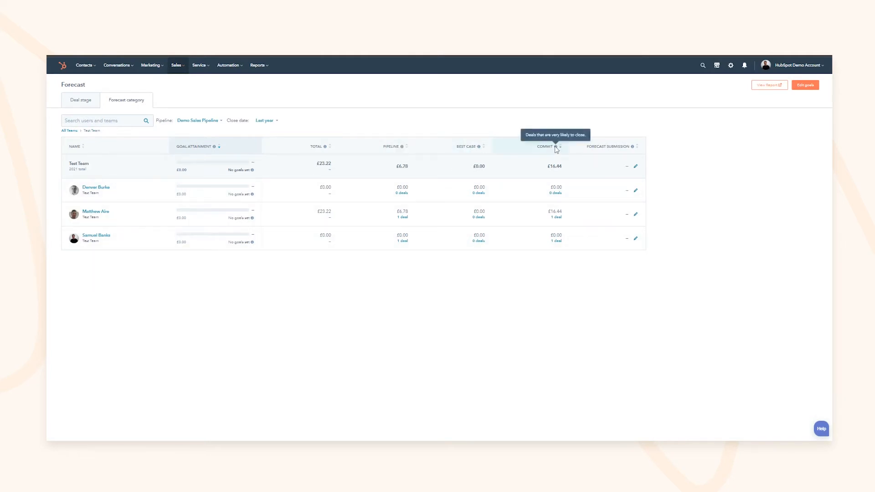
pyautogui.click(637, 239)
pyautogui.moveTo(724, 174); pyautogui.dragTo(677, 176)
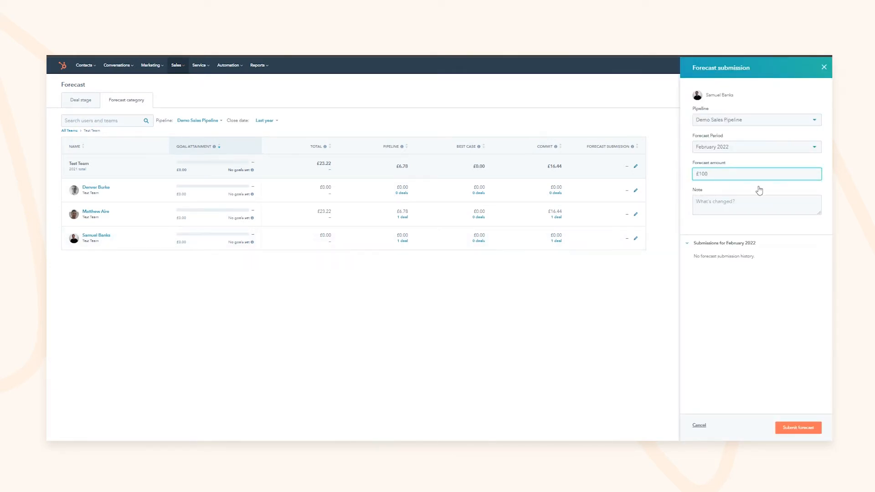
pyautogui.click(761, 203)
pyautogui.write('Buyer went on holiday and deferre')
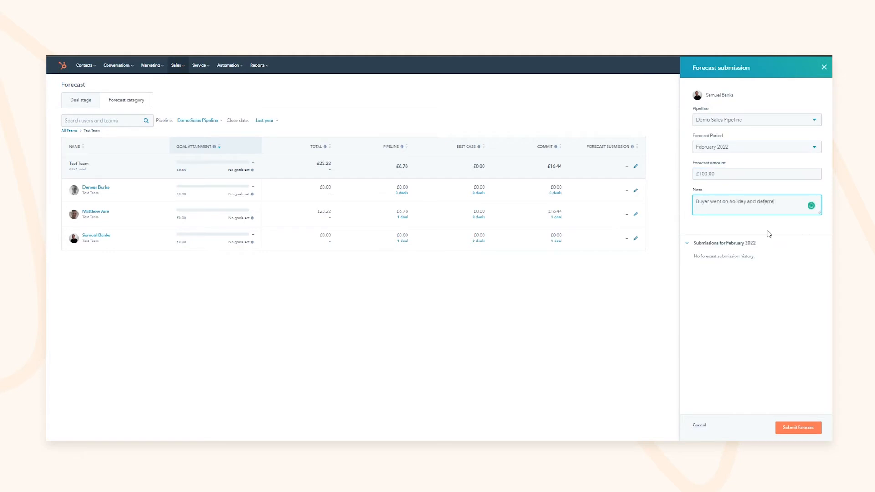
pyautogui.write('imates')
pyautogui.click(792, 426)
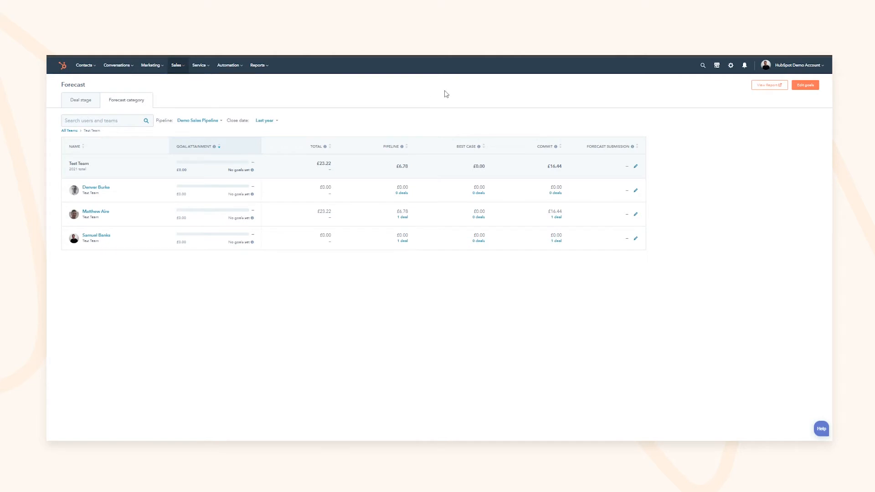
pyautogui.click(758, 86)
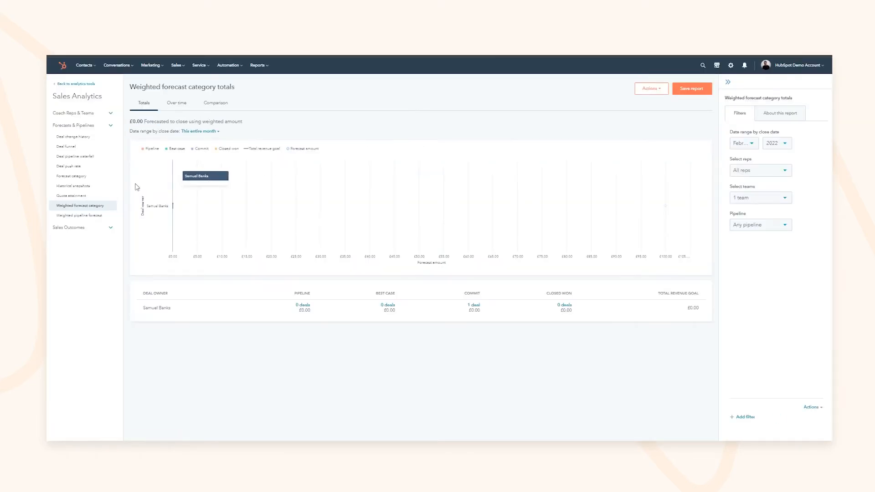
# Step: Look over the report's Actions and Save options without saving, and set the date range to January 2022
pyautogui.click(652, 89)
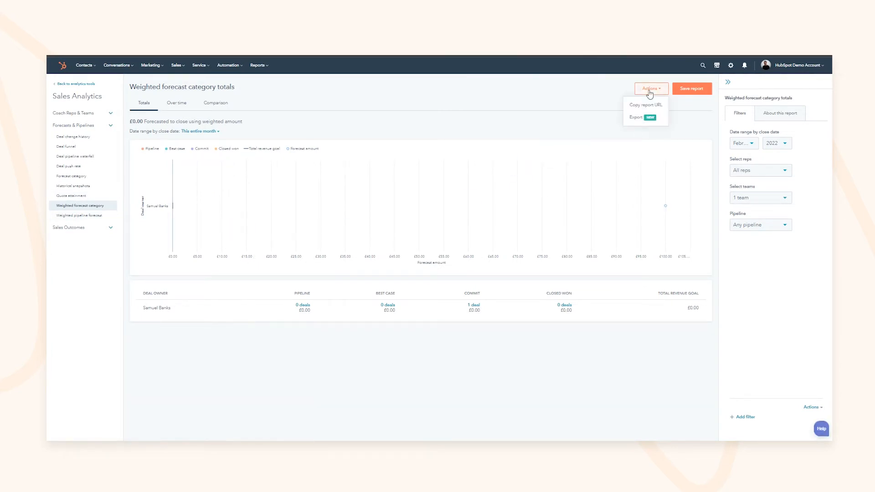
pyautogui.click(692, 89)
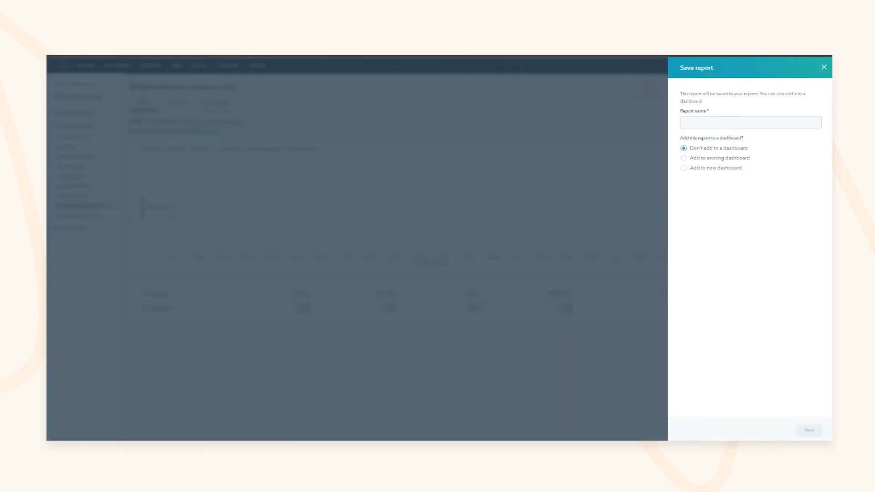
pyautogui.click(823, 70)
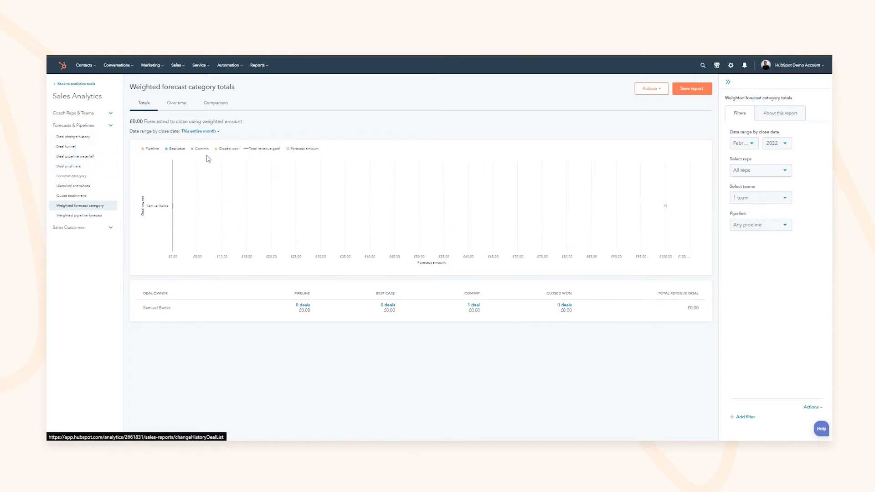
pyautogui.click(204, 134)
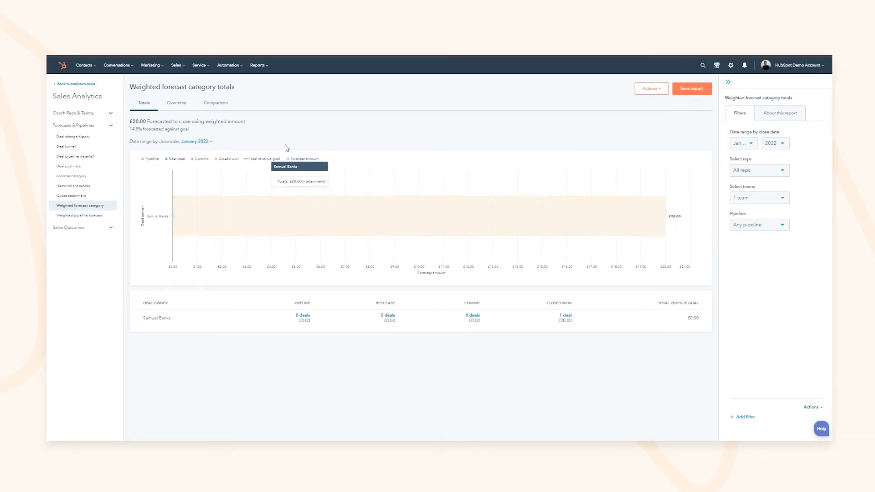
# Step: Hide the Commit and Best case chart series, keeping Total revenue goal and Forecast amount visible
pyautogui.click(201, 159)
pyautogui.click(263, 159)
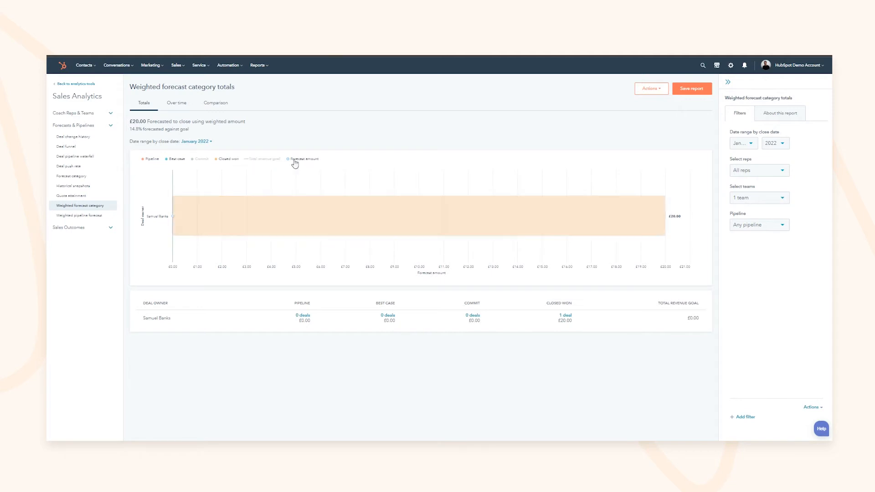
pyautogui.click(296, 159)
pyautogui.click(177, 159)
pyautogui.click(264, 160)
pyautogui.click(300, 159)
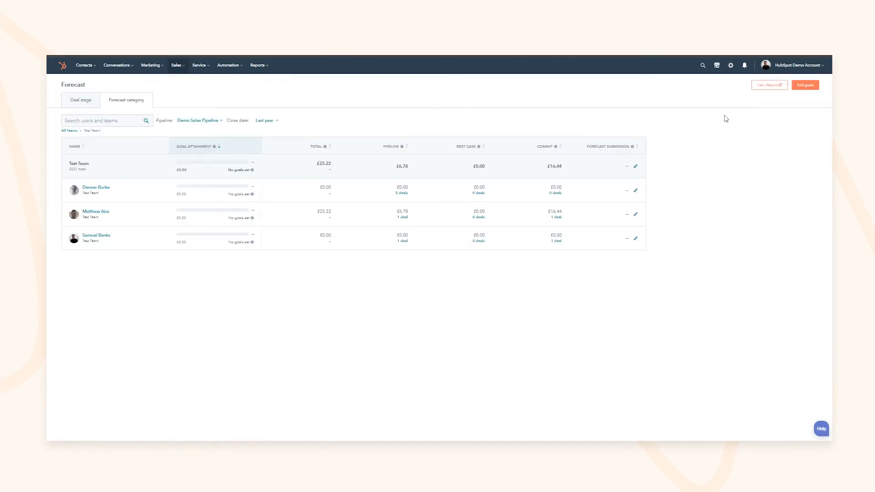
# Step: Open the goals settings and show goals measured by Revenue
pyautogui.click(798, 83)
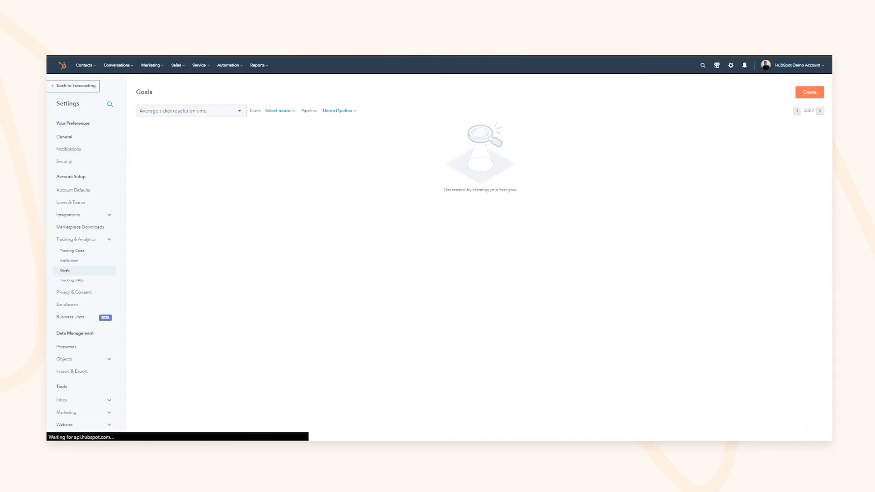
pyautogui.click(206, 111)
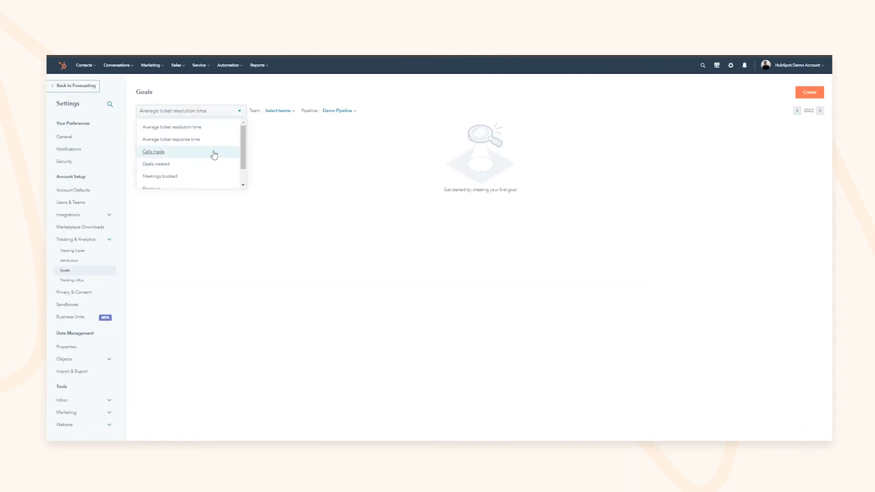
pyautogui.scroll(-2, 201, 182)
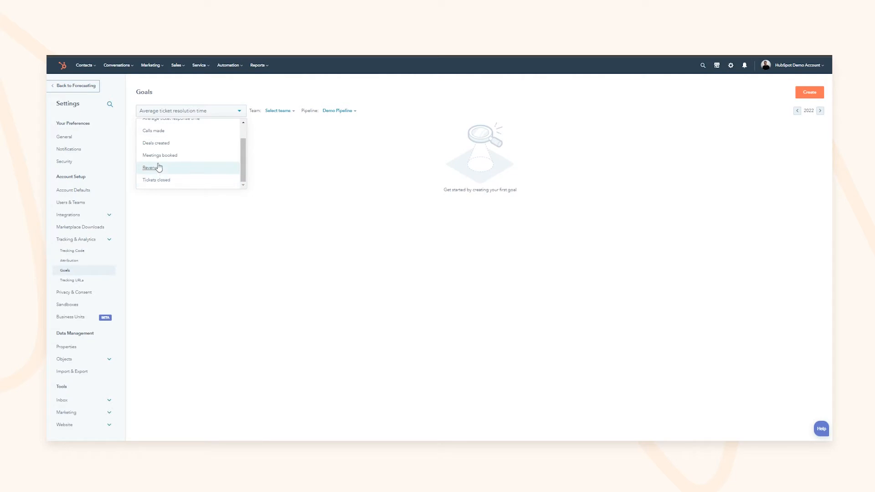
pyautogui.scroll(1, 184, 155)
pyautogui.scroll(-1, 173, 171)
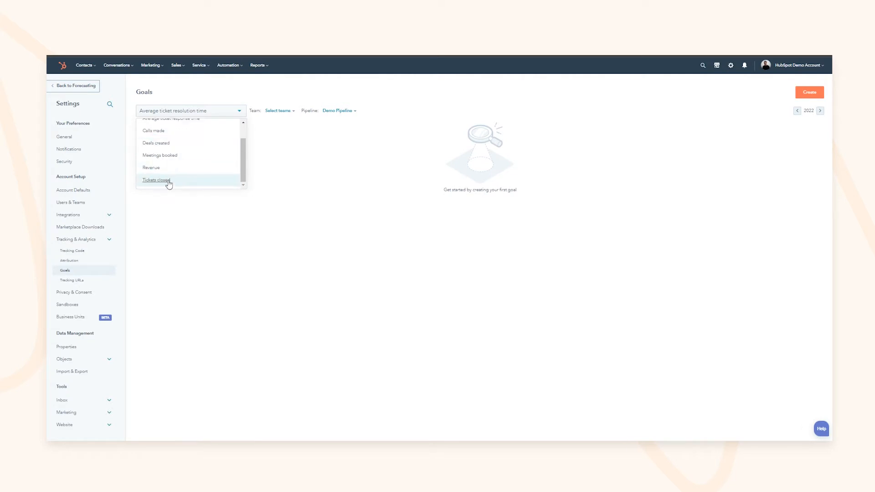
pyautogui.click(150, 167)
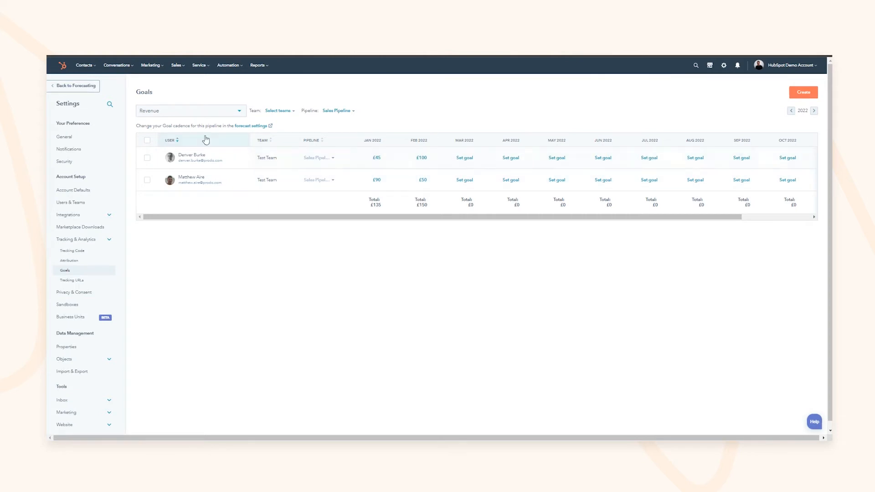
# Step: Filter the revenue goals to the Demo Sales Pipeline and Test Team, then start a new goal
pyautogui.click(295, 115)
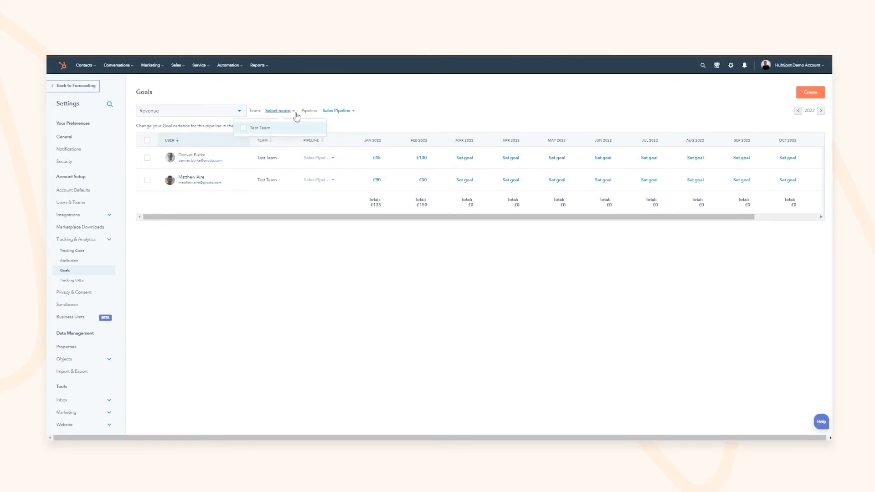
pyautogui.click(337, 111)
pyautogui.scroll(-1, 335, 170)
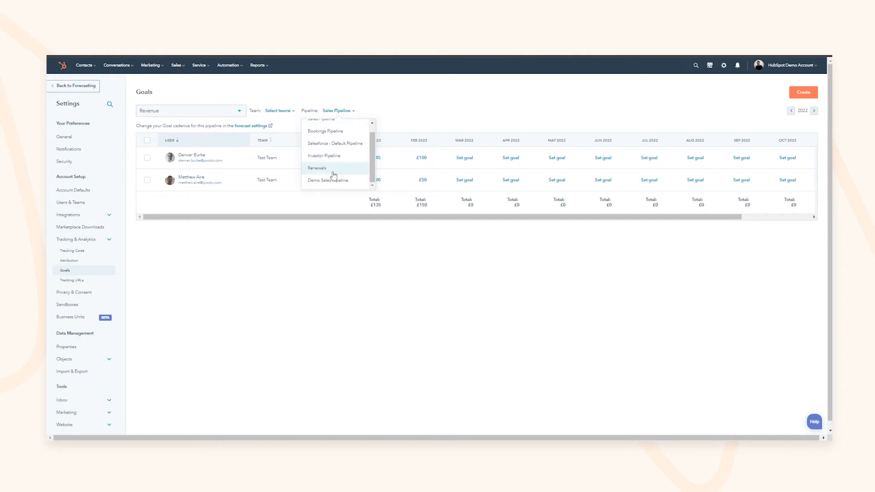
pyautogui.click(331, 180)
pyautogui.click(279, 110)
pyautogui.click(272, 129)
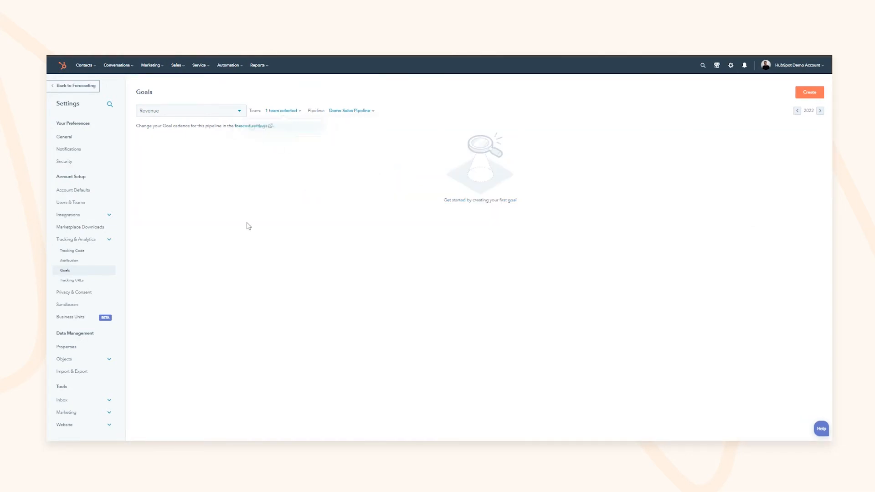
pyautogui.click(814, 90)
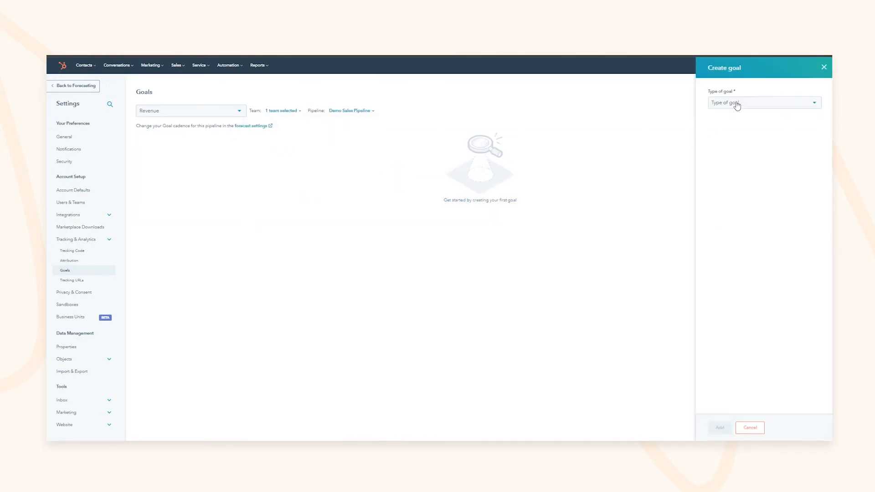
# Step: Add a Sales goal measured by Revenue on the Demo Sales Pipeline, assigned to one rep
pyautogui.click(737, 105)
pyautogui.click(720, 119)
pyautogui.click(728, 136)
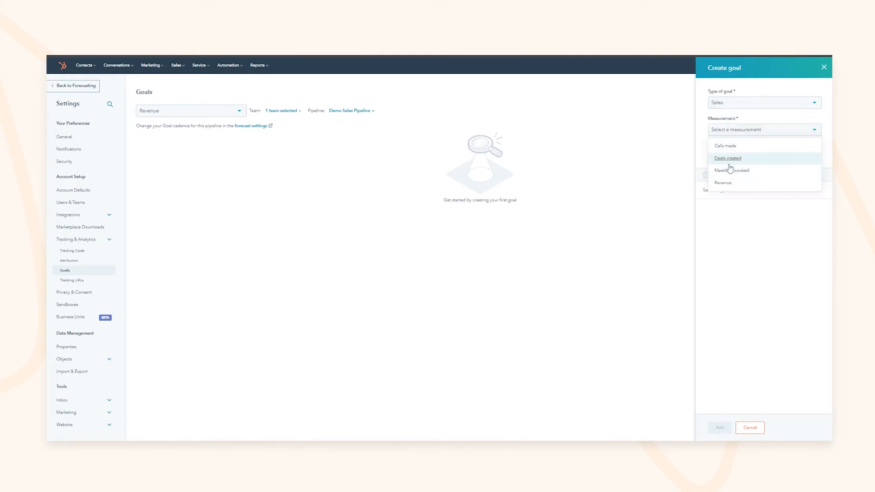
pyautogui.click(728, 184)
pyautogui.click(744, 161)
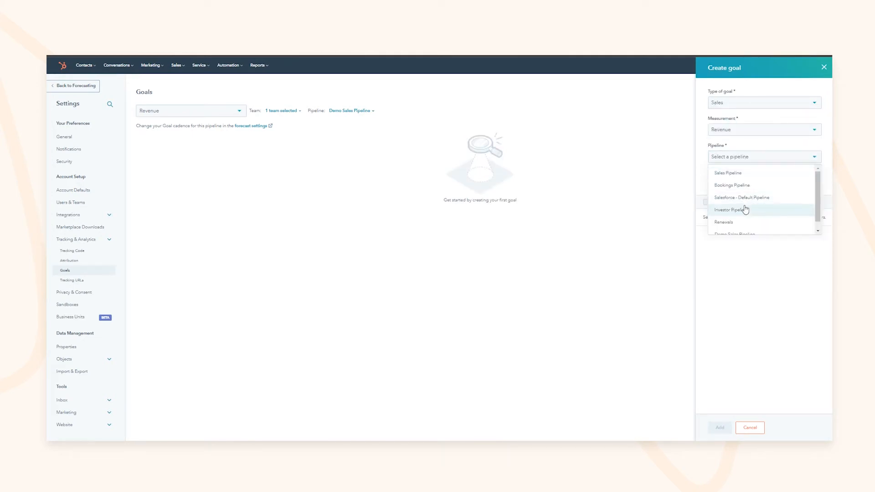
pyautogui.scroll(-1, 744, 212)
pyautogui.click(745, 226)
pyautogui.click(749, 184)
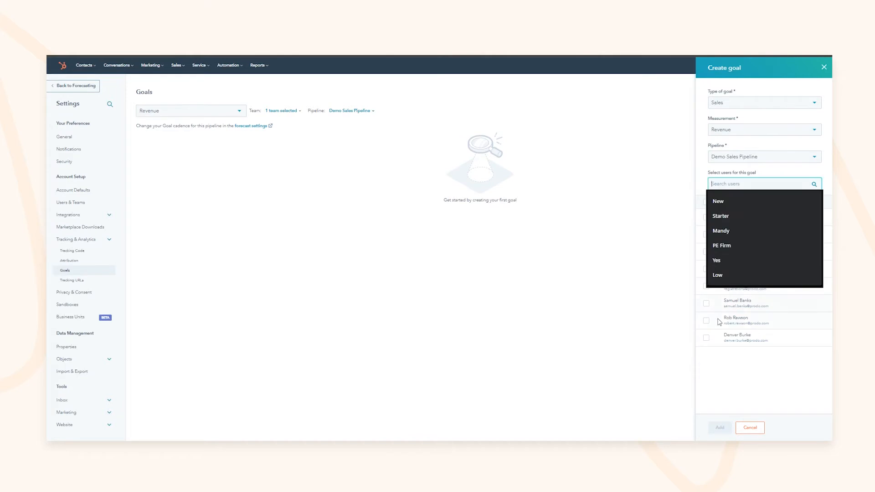
pyautogui.click(706, 303)
pyautogui.click(720, 430)
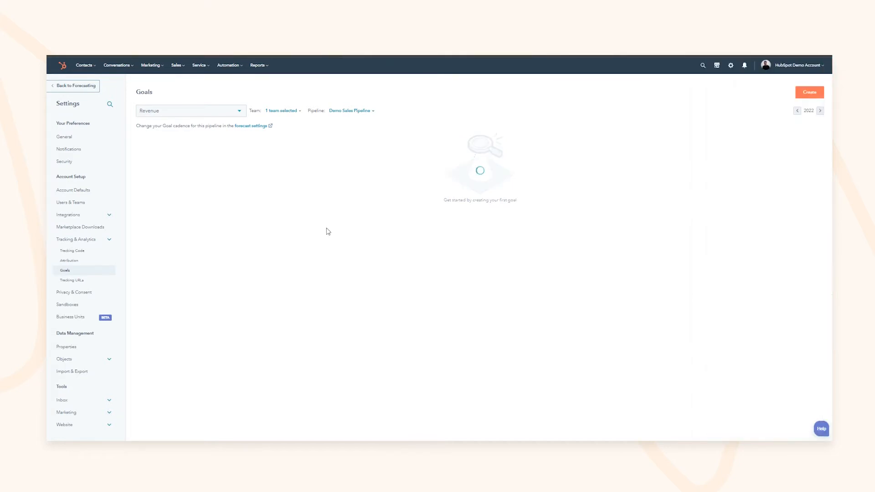
# Step: Set the goal to £500 for January 2022 and £1,000 for each remaining month
pyautogui.click(372, 158)
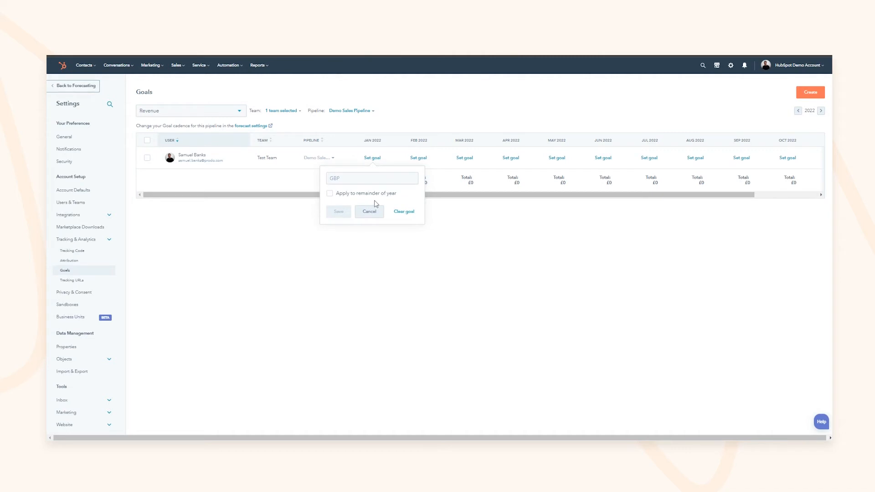
pyautogui.click(343, 180)
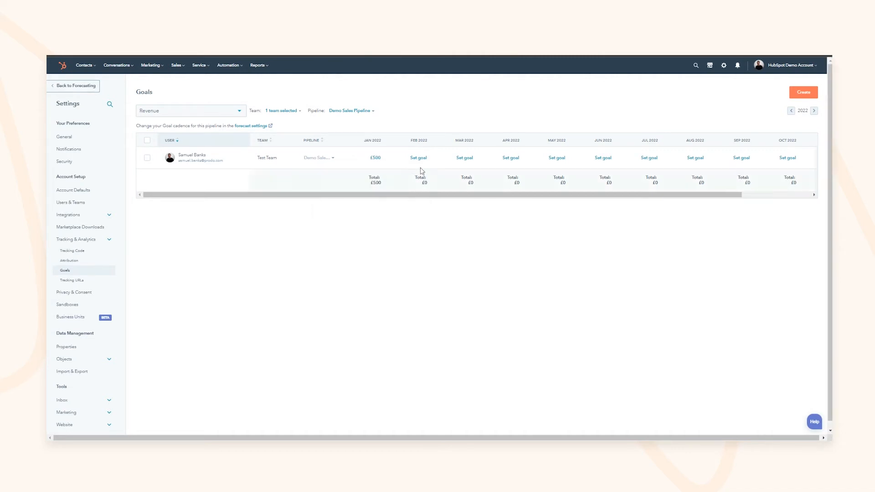
pyautogui.click(419, 158)
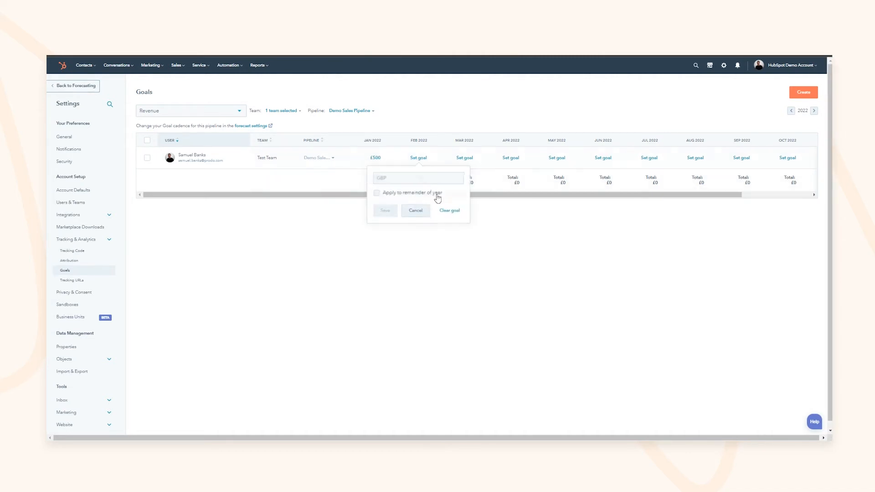
pyautogui.click(416, 182)
pyautogui.write('1000')
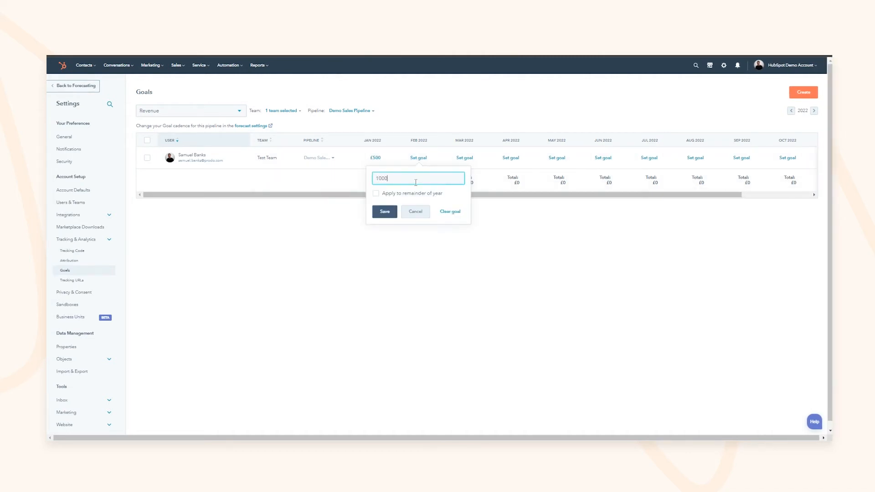
pyautogui.click(393, 194)
pyautogui.click(385, 212)
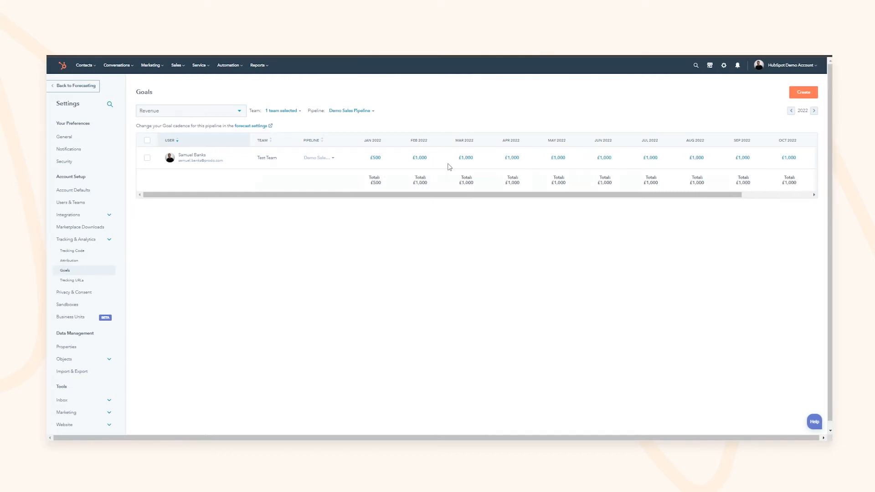
pyautogui.moveTo(502, 195)
pyautogui.mouseDown()
pyautogui.moveTo(570, 196)
pyautogui.moveTo(504, 197)
pyautogui.mouseUp()
# Step: Go to Sales > Documents and preview Portal Audit.pptx's actions and details page
pyautogui.click(177, 67)
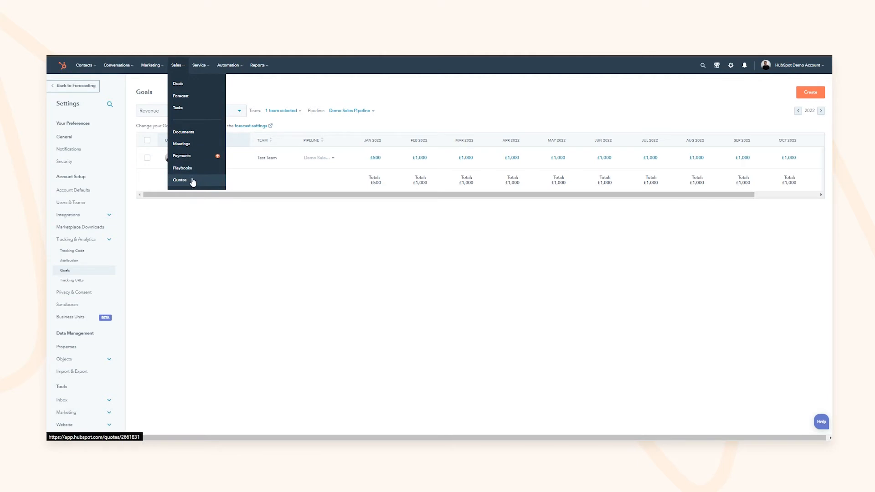
pyautogui.click(192, 133)
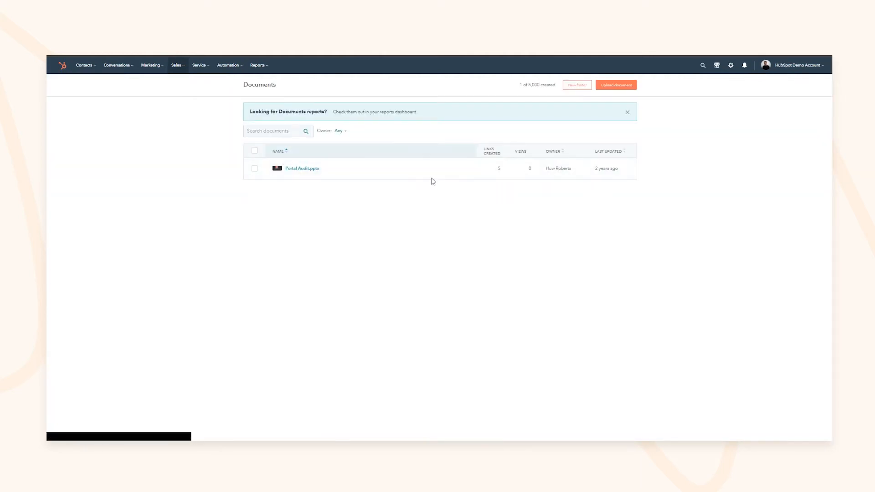
pyautogui.click(457, 169)
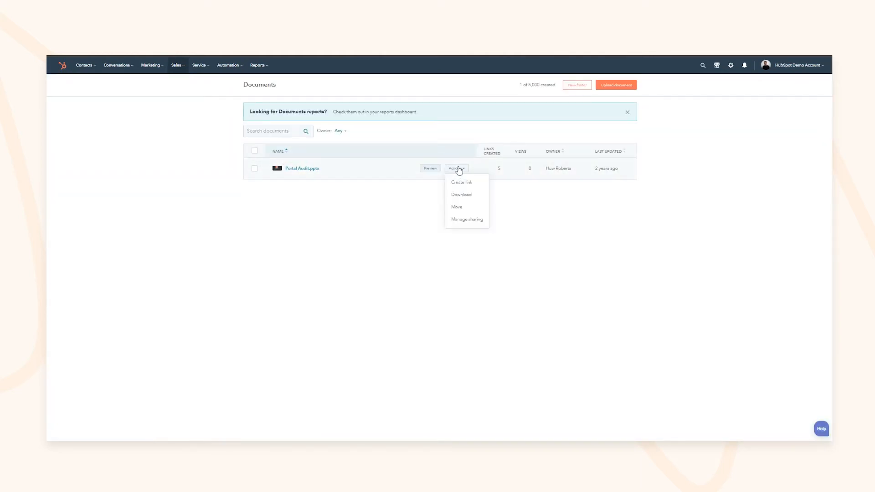
pyautogui.click(425, 207)
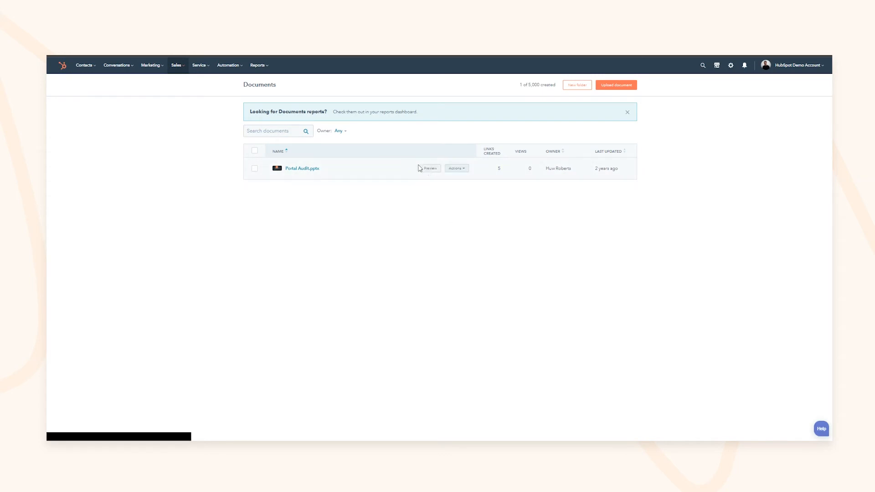
pyautogui.click(412, 170)
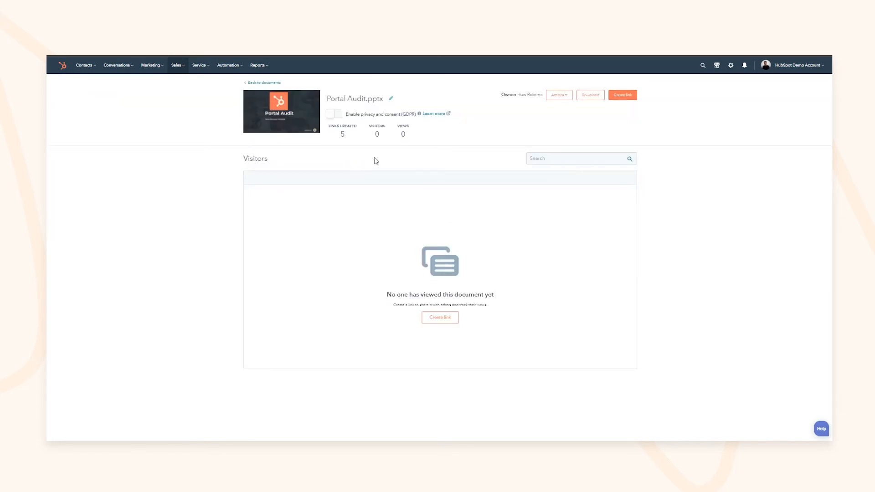
pyautogui.click(264, 83)
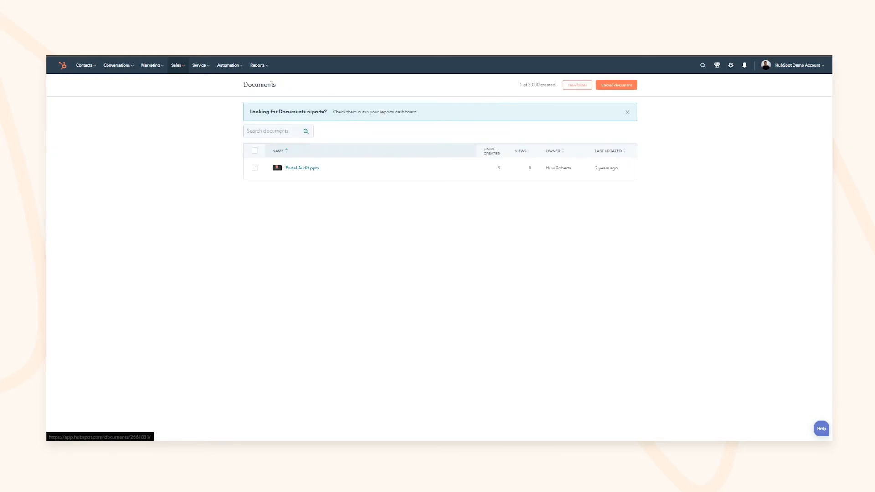
# Step: Cancel a new document upload, leave the owner filter at Any, and reopen Portal Audit.pptx's details
pyautogui.click(616, 87)
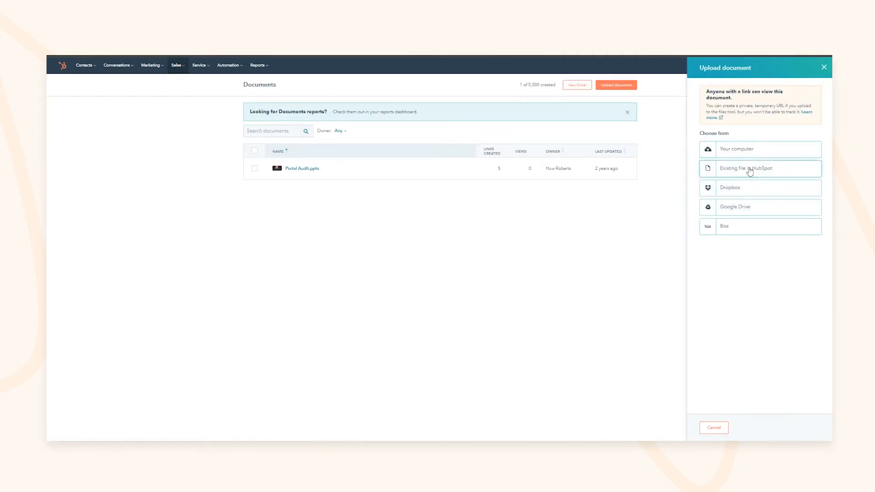
pyautogui.click(739, 154)
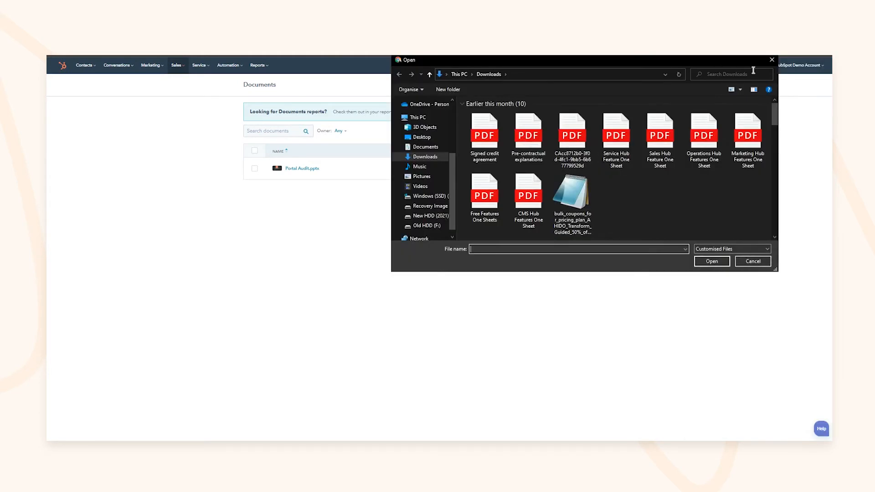
pyautogui.click(772, 60)
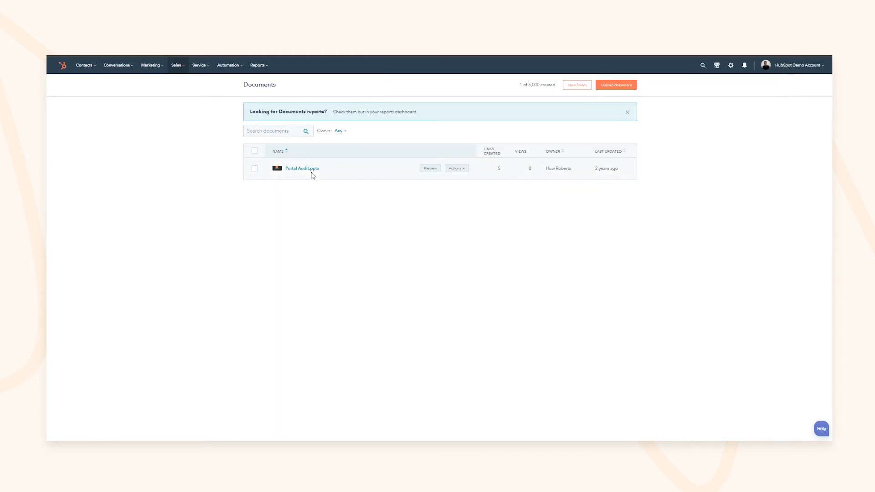
pyautogui.click(340, 131)
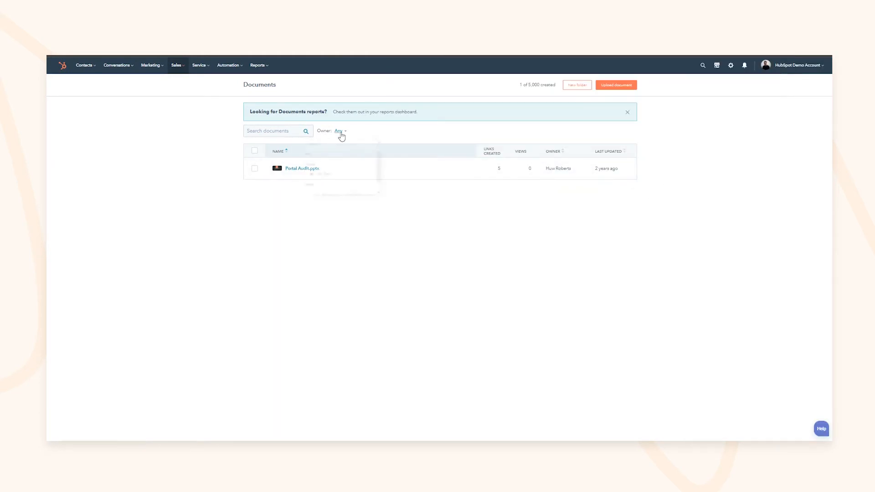
pyautogui.click(333, 166)
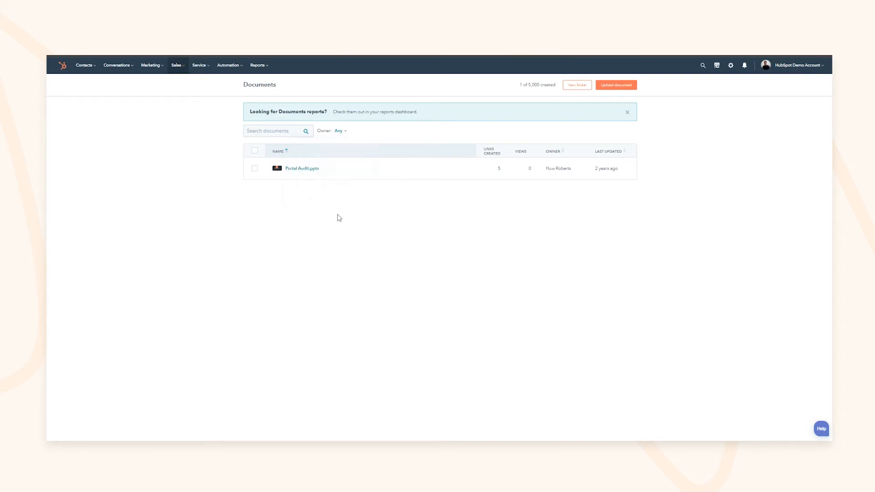
pyautogui.click(301, 170)
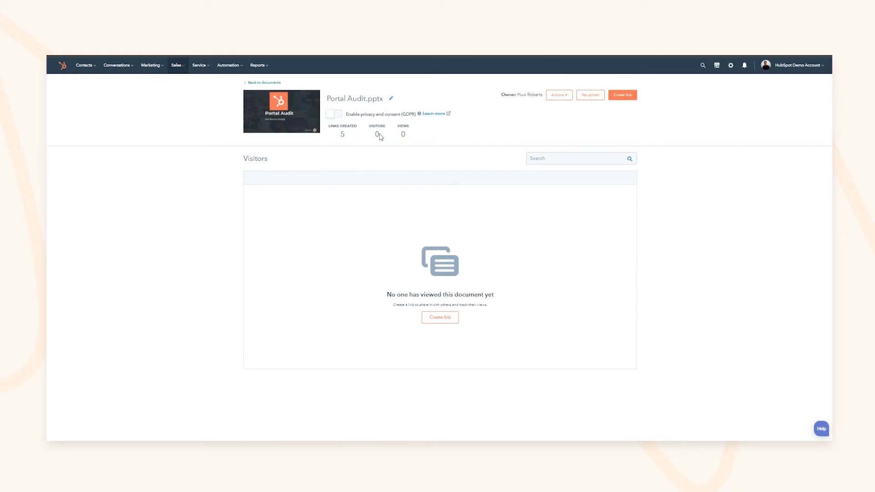
# Step: Create a tracked link to Portal Audit.pptx for the recipient's e-mail address and copy it
pyautogui.click(622, 95)
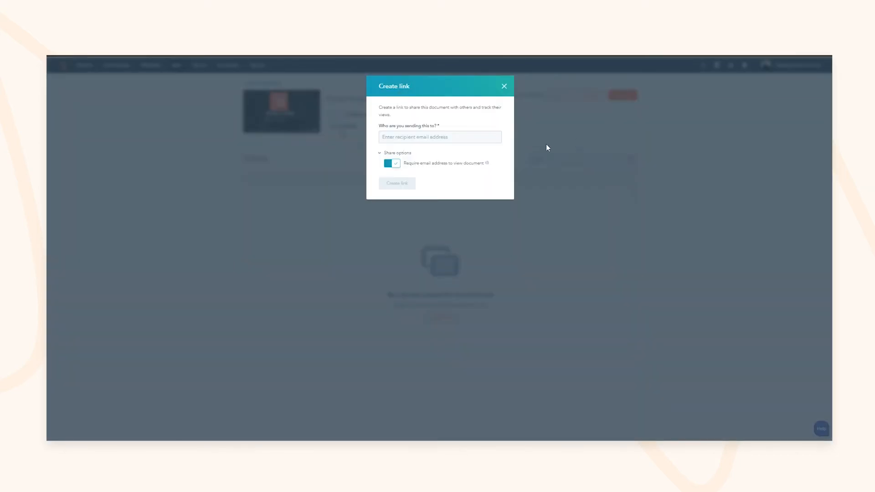
pyautogui.click(438, 137)
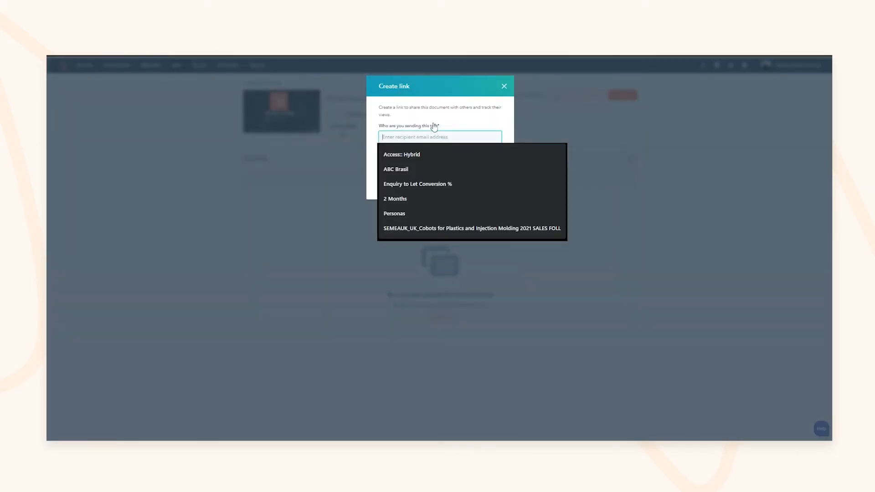
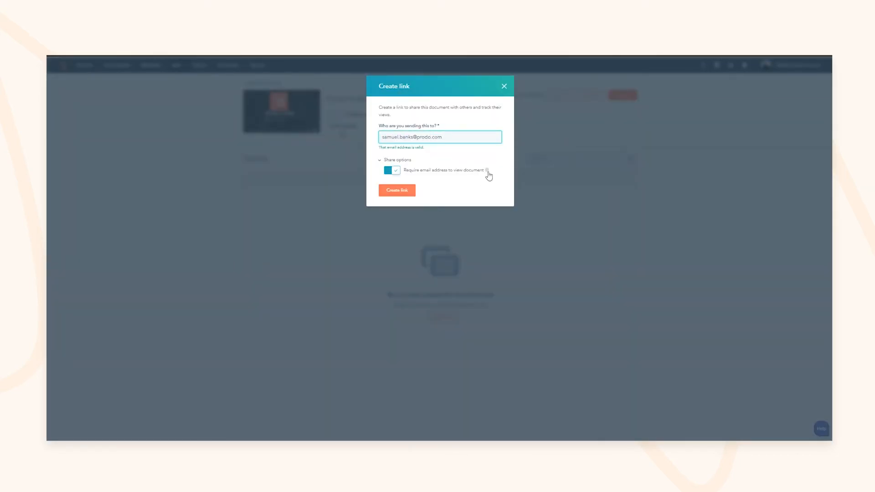
pyautogui.moveTo(488, 172)
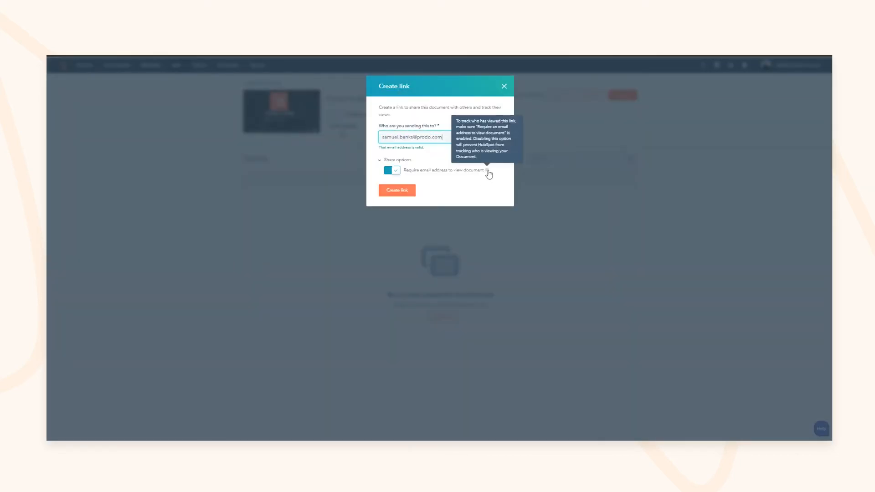
pyautogui.click(413, 191)
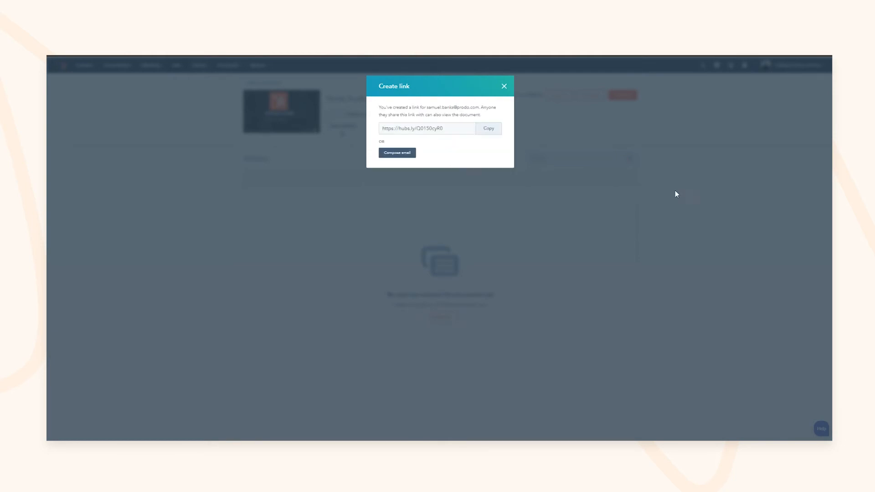
pyautogui.click(488, 129)
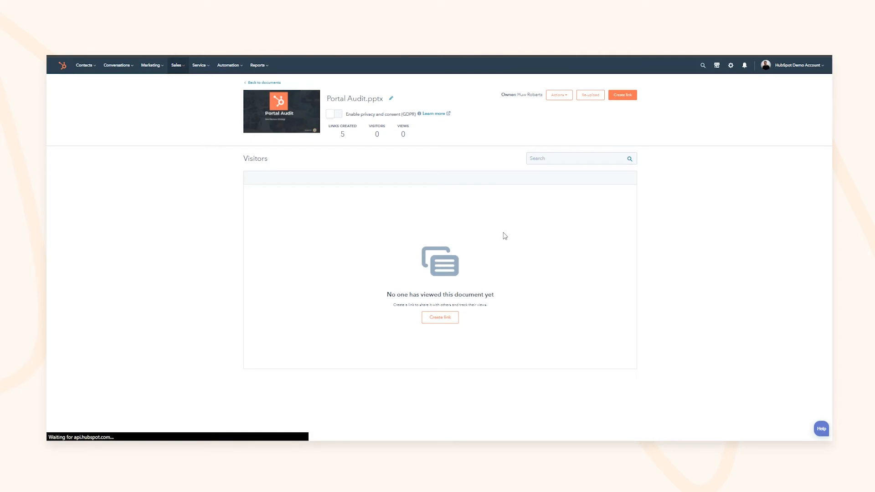
# Step: Review the links created, visitor figures and view time, then open the visitor's contact record
pyautogui.moveTo(340, 138); pyautogui.dragTo(381, 137)
pyautogui.click(392, 138)
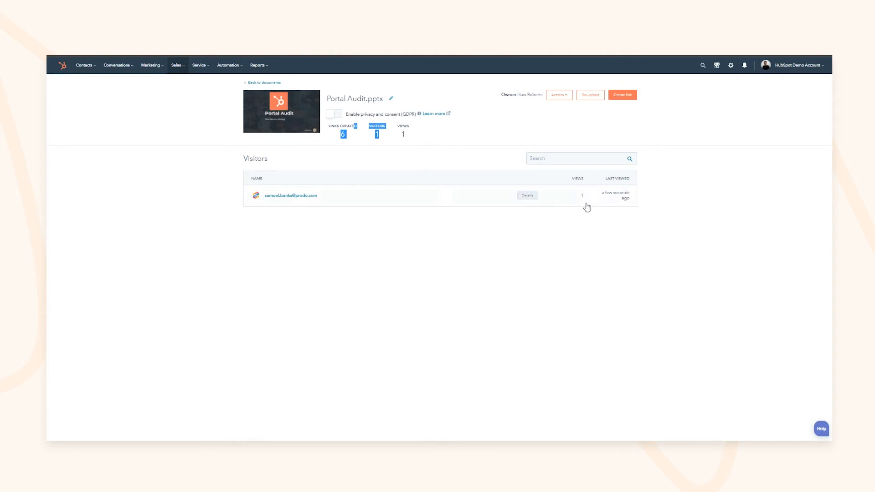
pyautogui.moveTo(579, 196); pyautogui.dragTo(633, 196)
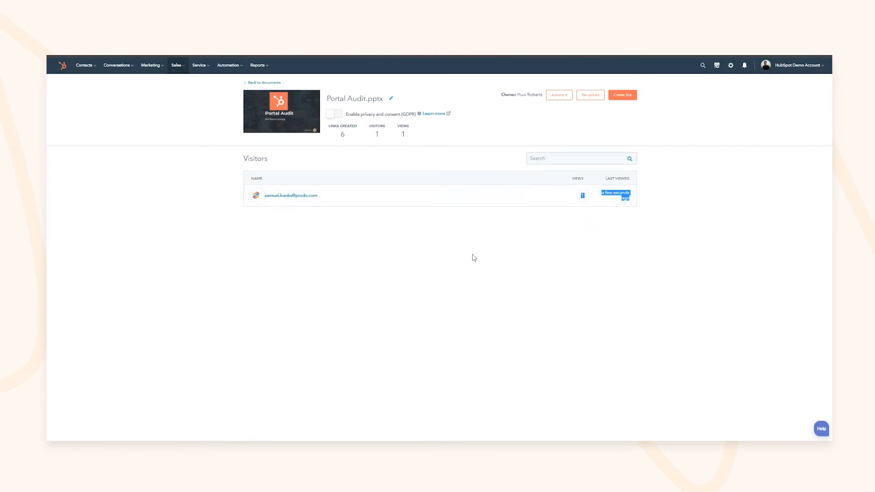
pyautogui.click(291, 196)
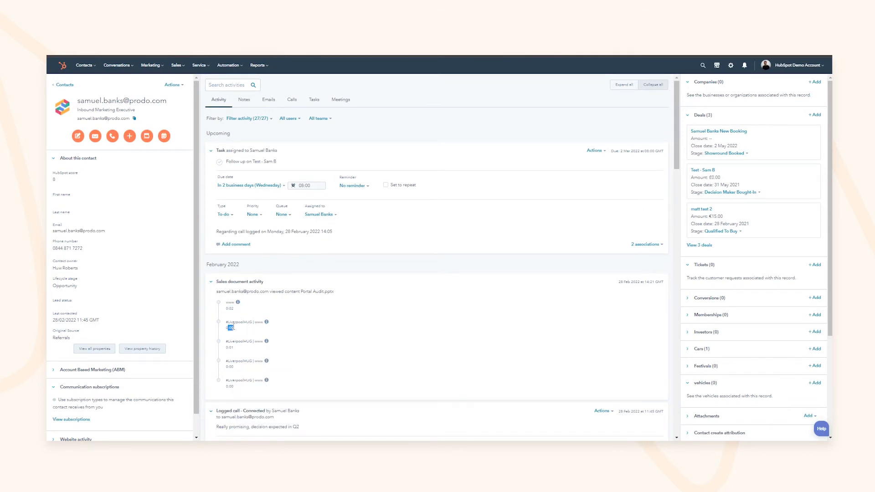
# Step: Check the visitor's per-page viewing times for Portal Audit.pptx in the Views chart
pyautogui.moveTo(226, 347); pyautogui.dragTo(233, 348)
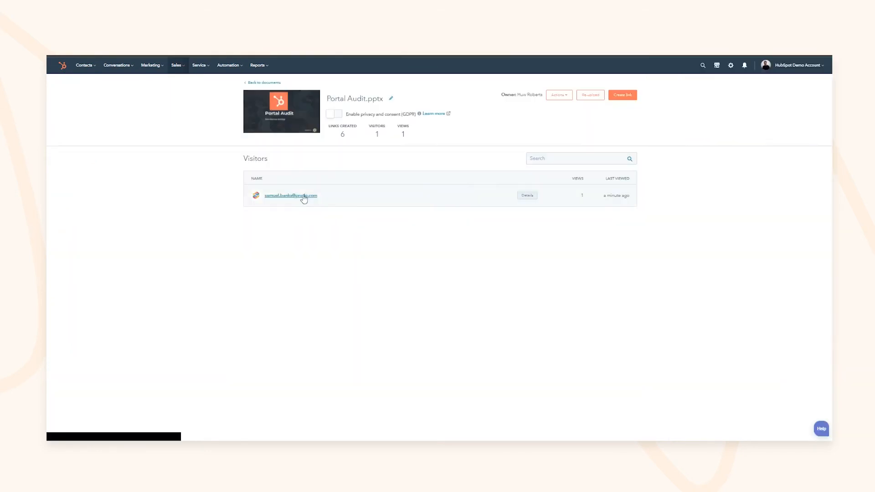
pyautogui.click(305, 196)
pyautogui.moveTo(704, 191)
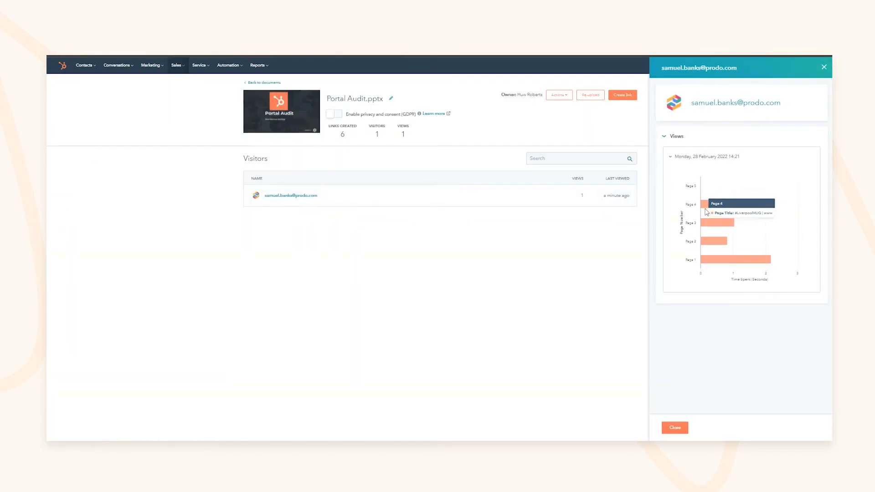
pyautogui.moveTo(709, 244)
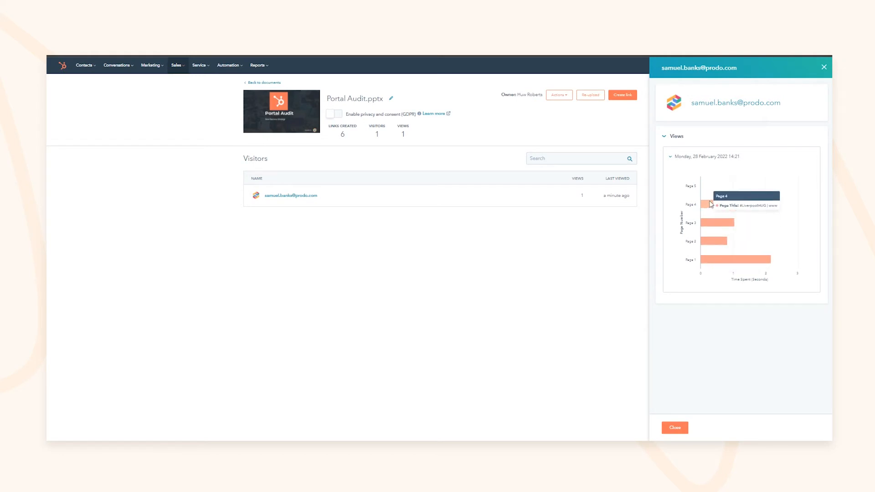
pyautogui.click(824, 68)
# Step: Look at the re-upload options and title without changing anything, then go back to documents
pyautogui.click(592, 95)
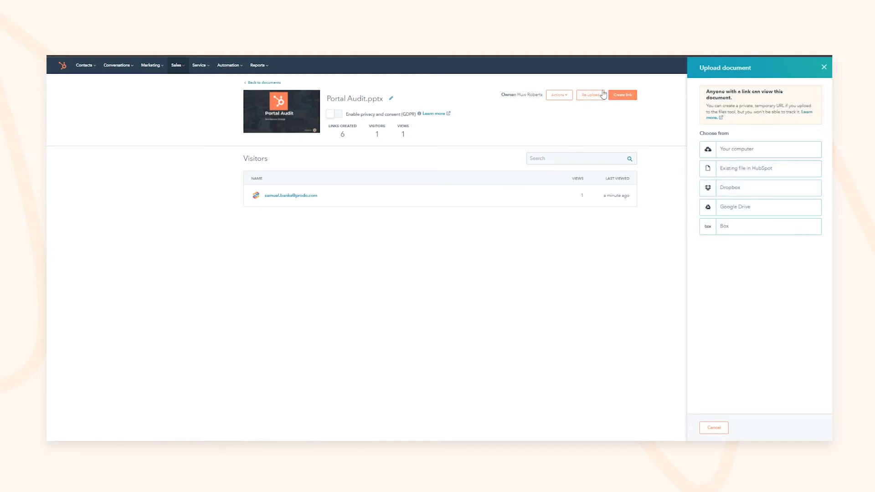
pyautogui.doubleClick(354, 98)
pyautogui.click(465, 102)
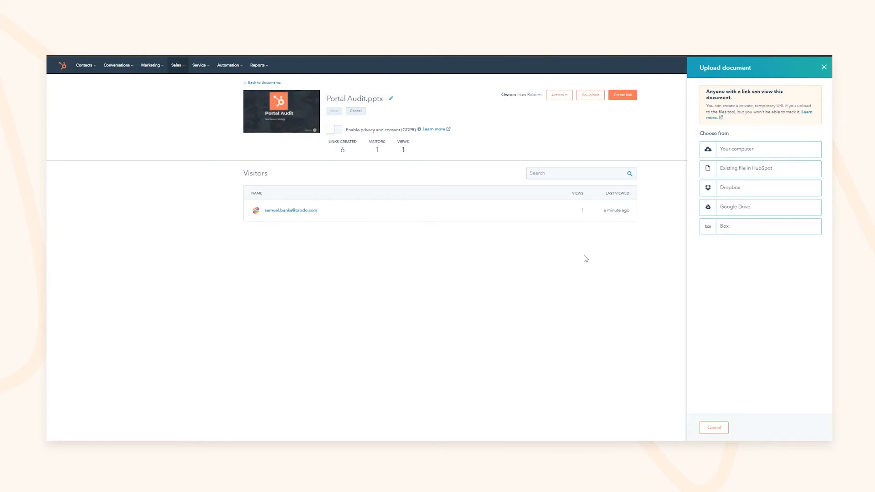
pyautogui.click(824, 67)
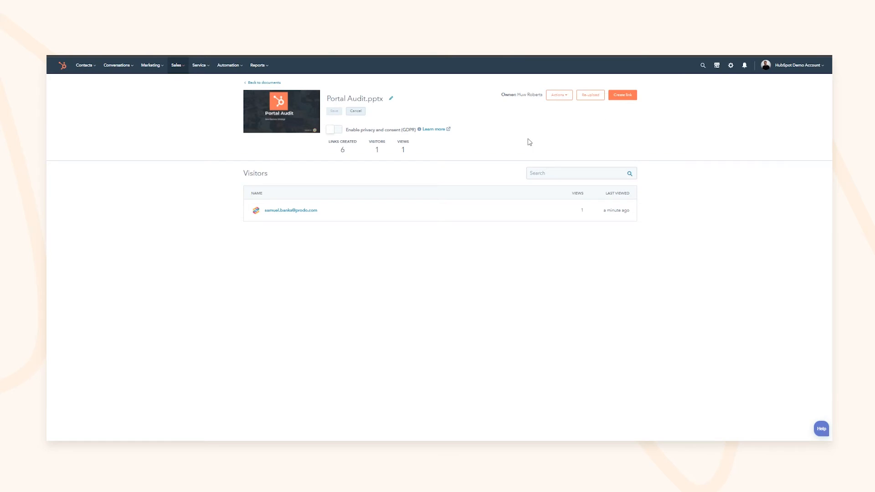
pyautogui.click(264, 82)
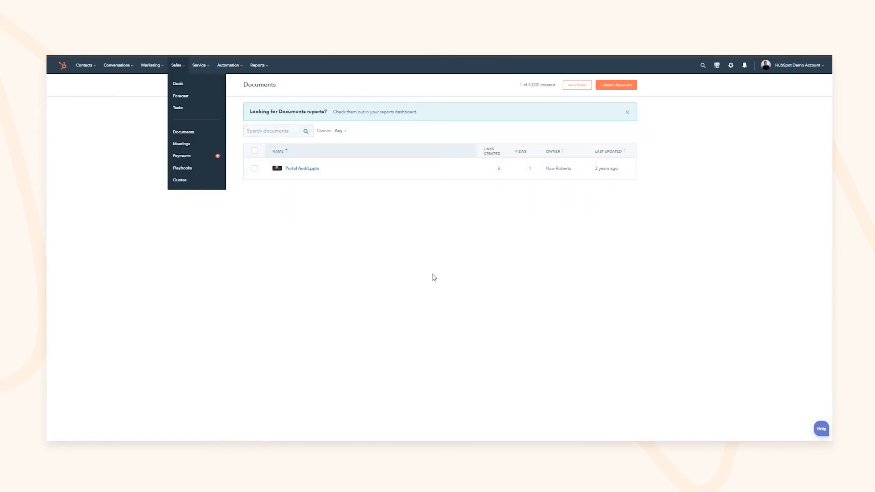
# Step: From Sales > Meetings, choose Create scheduling page to reach the meeting type choice
pyautogui.click(183, 143)
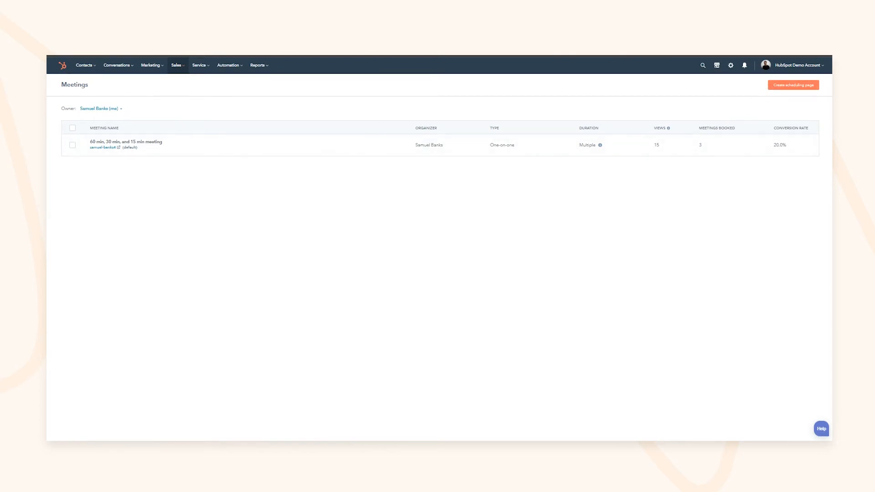
pyautogui.click(783, 86)
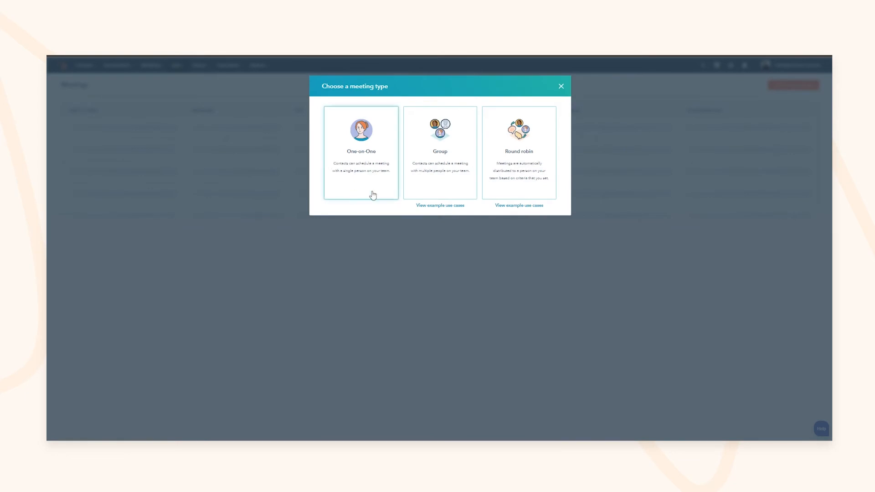
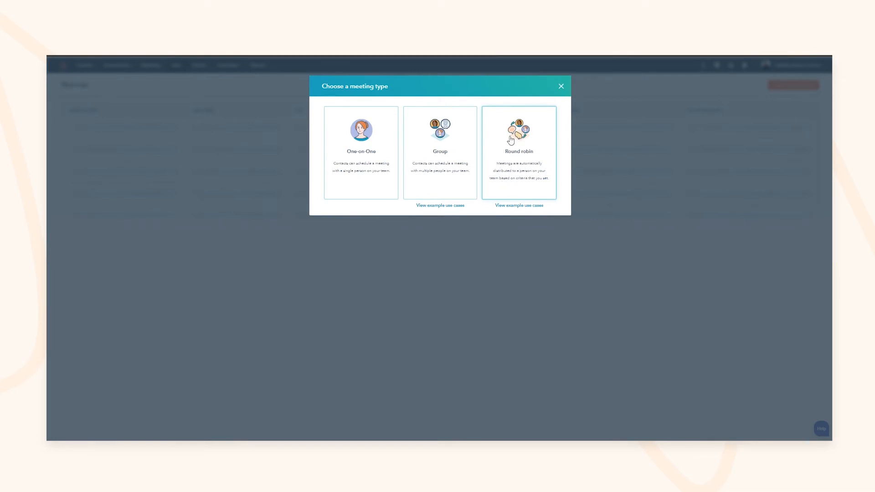
# Step: Close the 'Choose a meeting type' dialog to get back to the Meetings list
pyautogui.click(561, 87)
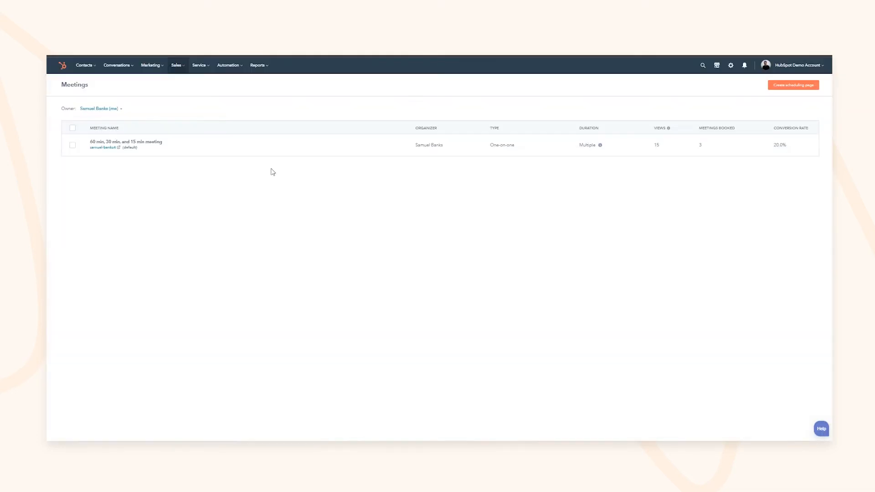
# Step: Title the existing meeting with the contact First name token followed by 'you're all set!'
pyautogui.click(359, 144)
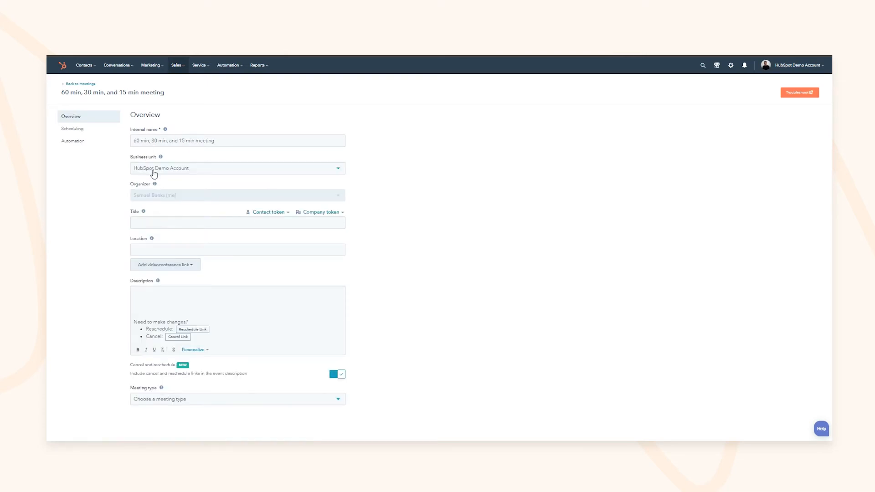
pyautogui.moveTo(146, 140); pyautogui.dragTo(185, 140)
pyautogui.click(150, 221)
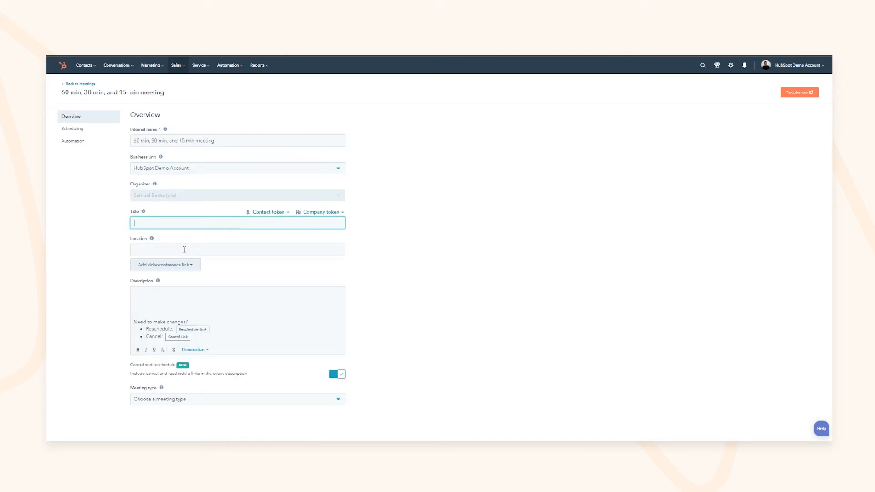
pyautogui.click(180, 266)
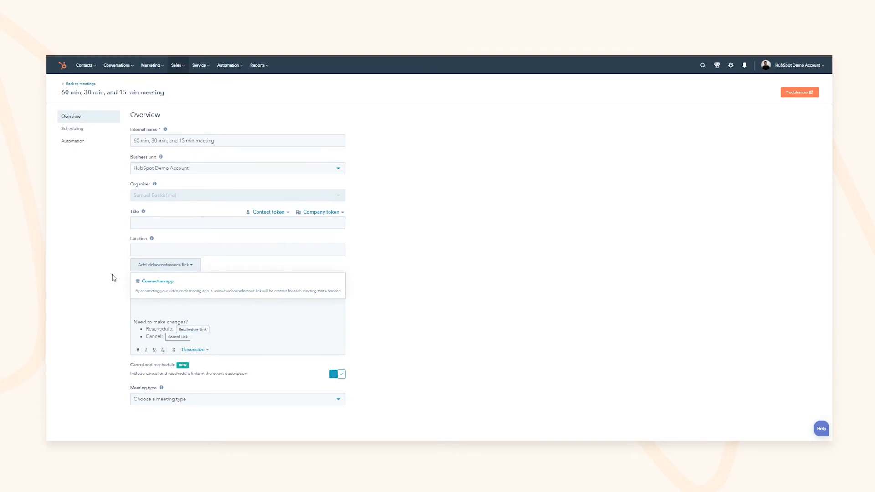
pyautogui.click(269, 212)
pyautogui.click(235, 164)
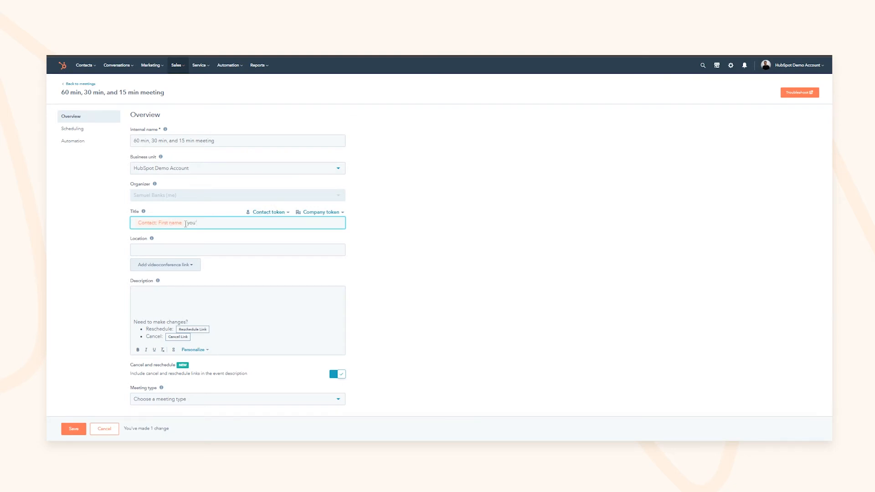
pyautogui.write("you're all set!")
# Step: Set the meeting type to Test and save the overview
pyautogui.click(225, 330)
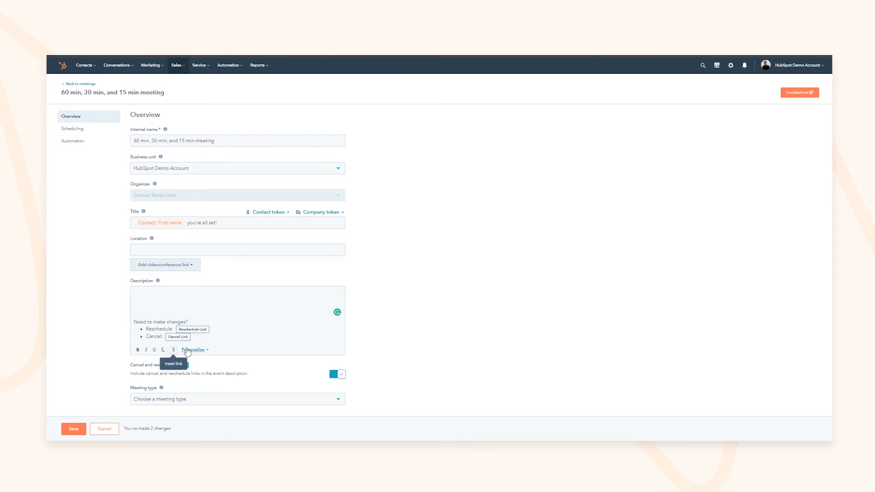
pyautogui.click(172, 399)
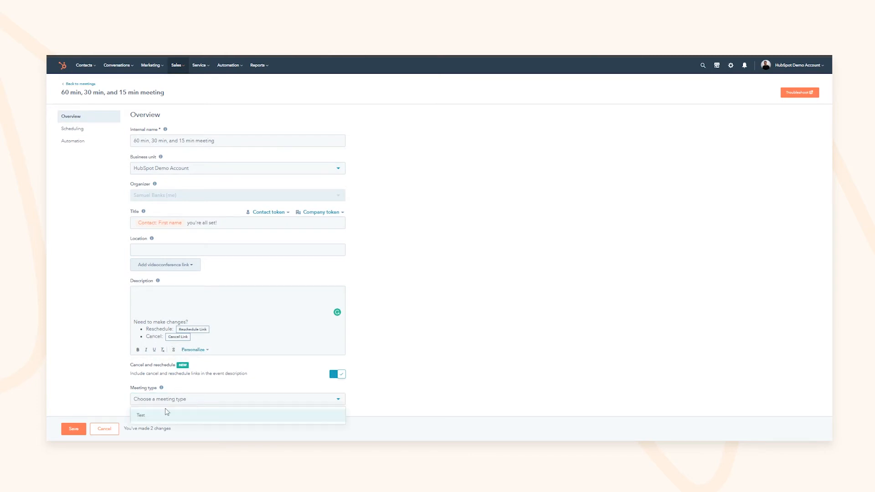
pyautogui.click(160, 416)
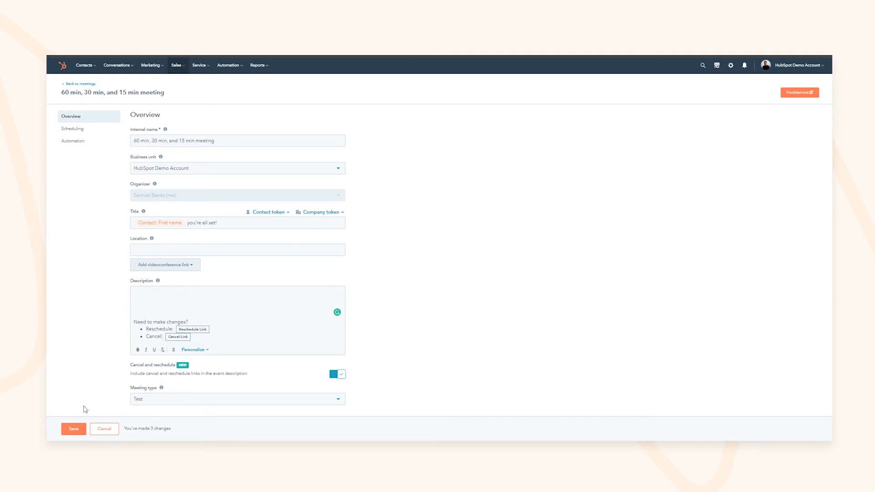
pyautogui.click(73, 429)
# Step: Expand the Scheduling tab's Additional settings to see minimum notice, buffer time and start-time increment
pyautogui.click(80, 129)
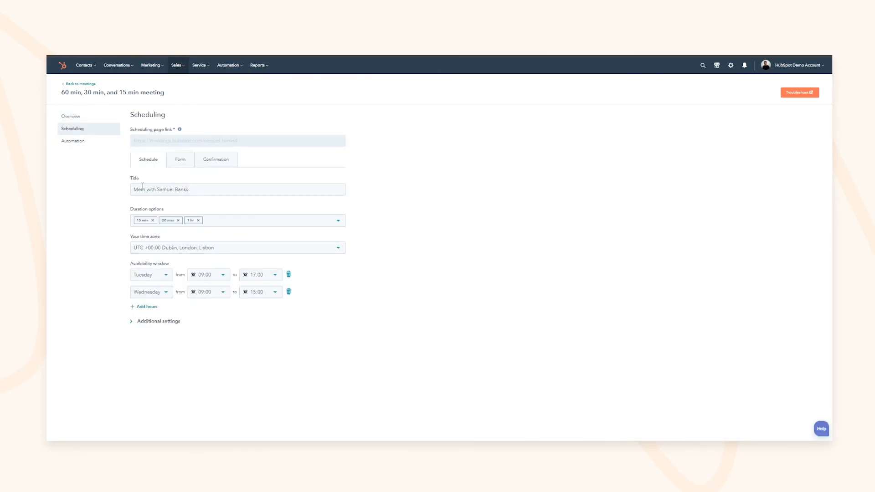
pyautogui.moveTo(140, 190); pyautogui.dragTo(181, 190)
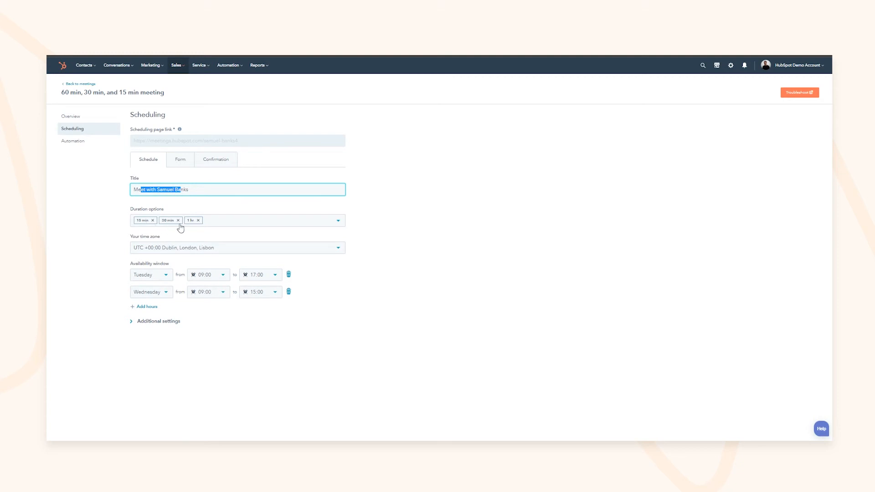
pyautogui.click(148, 321)
pyautogui.scroll(-1, 227, 369)
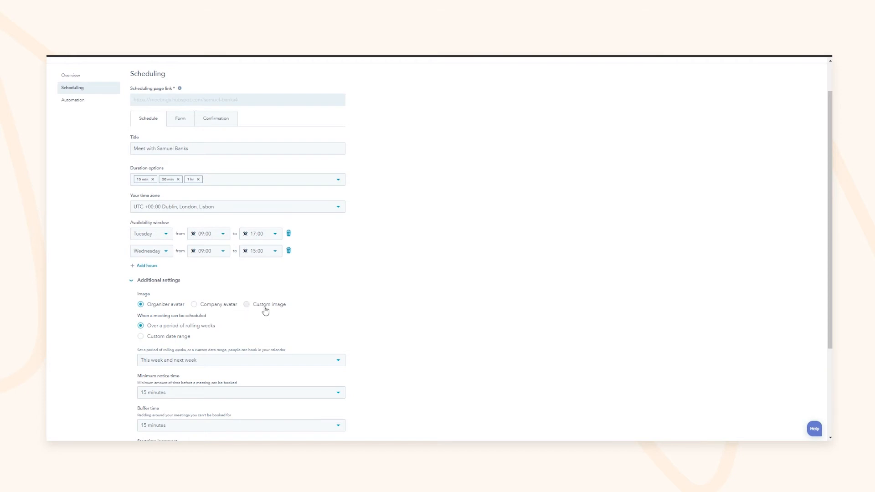
pyautogui.scroll(-2, 263, 311)
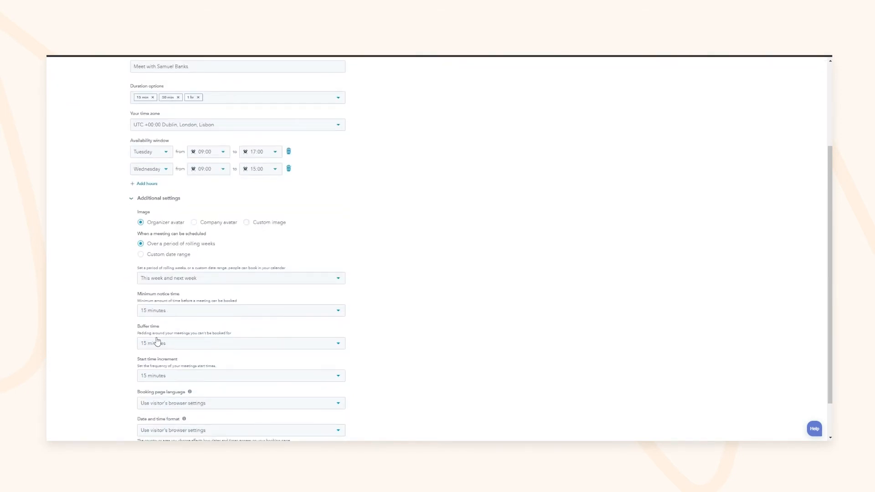
pyautogui.scroll(-1, 189, 373)
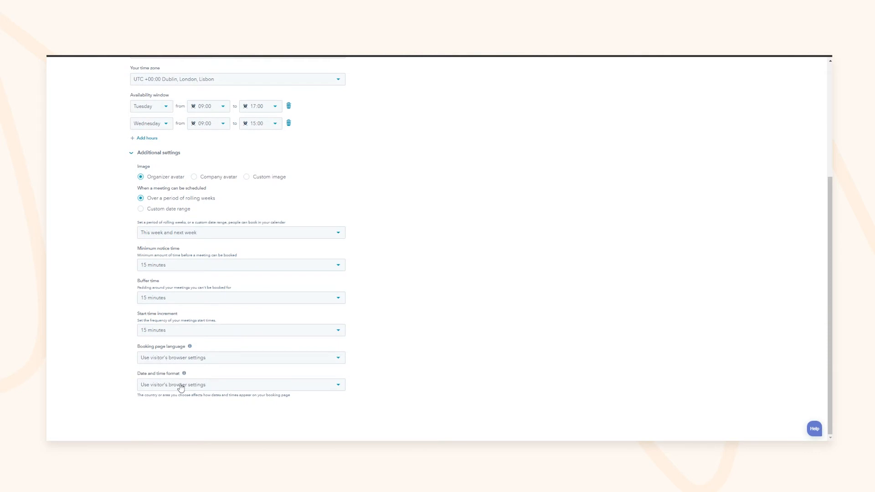
pyautogui.scroll(5, 122, 353)
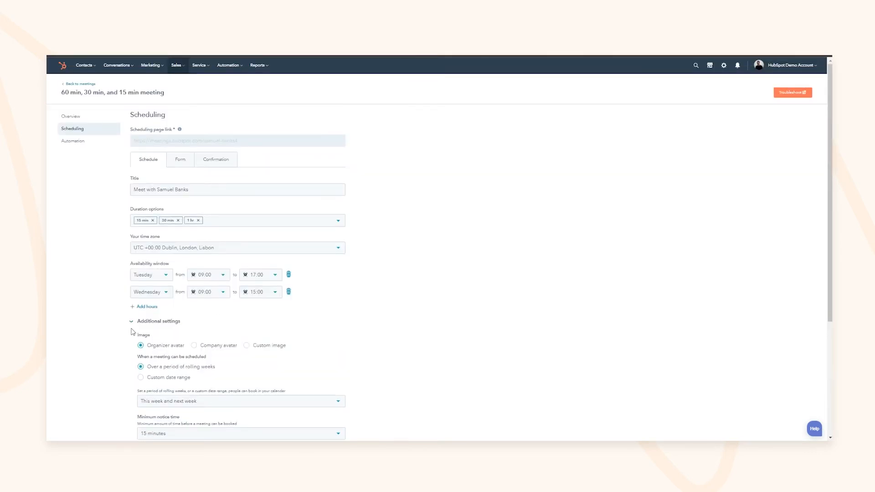
# Step: Review the booking Form and Confirmation settings, trying the Redirect option
pyautogui.click(181, 162)
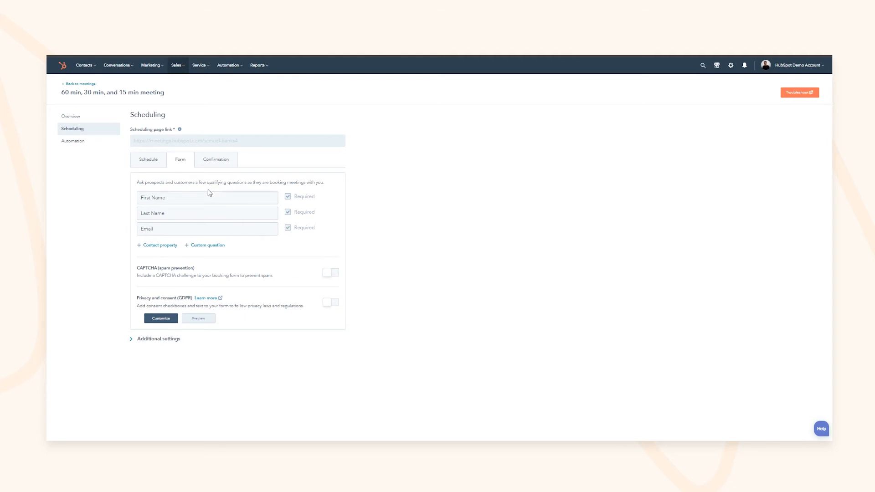
pyautogui.click(168, 342)
pyautogui.click(212, 162)
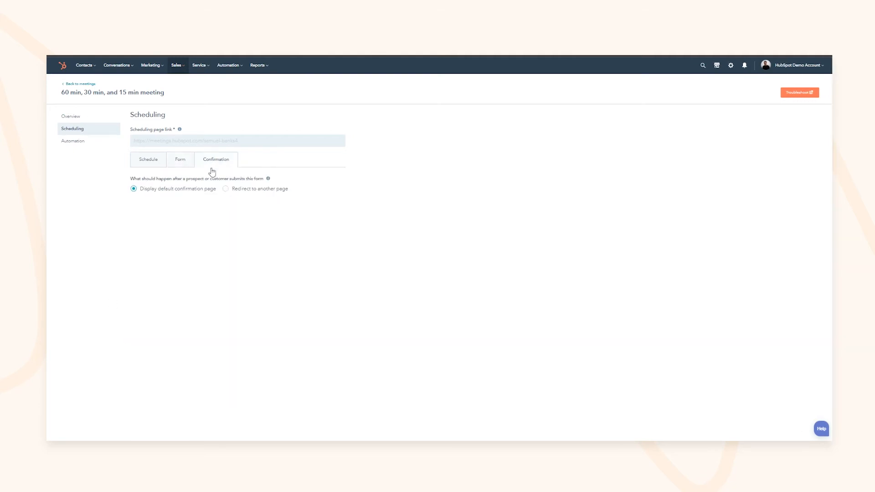
pyautogui.click(239, 191)
pyautogui.click(251, 202)
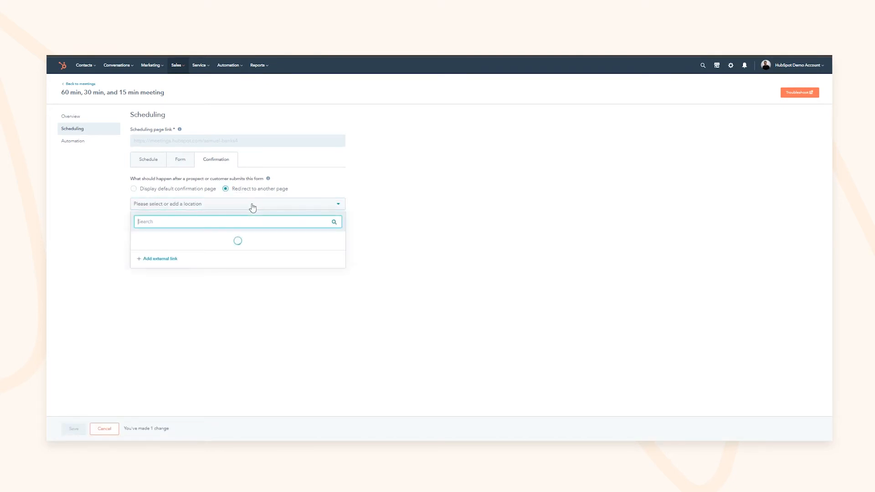
pyautogui.click(252, 203)
pyautogui.click(146, 163)
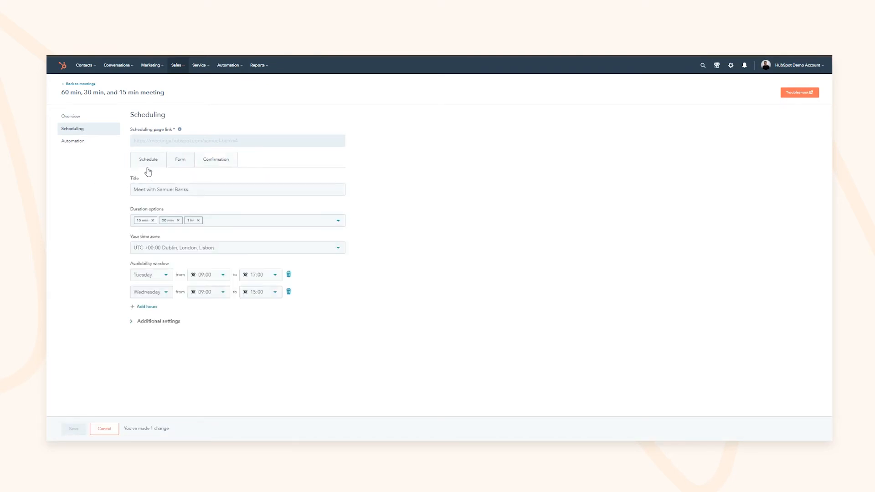
# Step: Turn on the pre-meeting reminder email under Automation, then go back to meetings
pyautogui.click(85, 144)
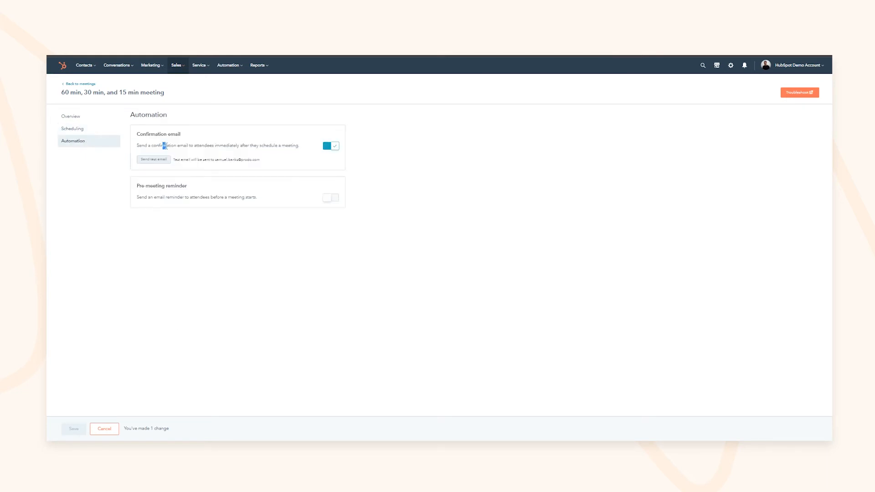
pyautogui.moveTo(165, 146); pyautogui.dragTo(210, 153)
pyautogui.moveTo(157, 191); pyautogui.dragTo(183, 194)
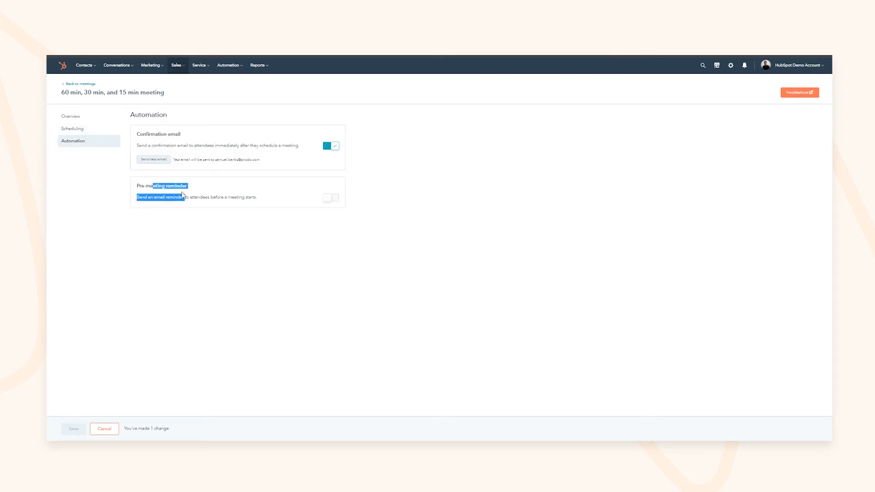
pyautogui.click(322, 200)
pyautogui.click(143, 218)
pyautogui.click(180, 222)
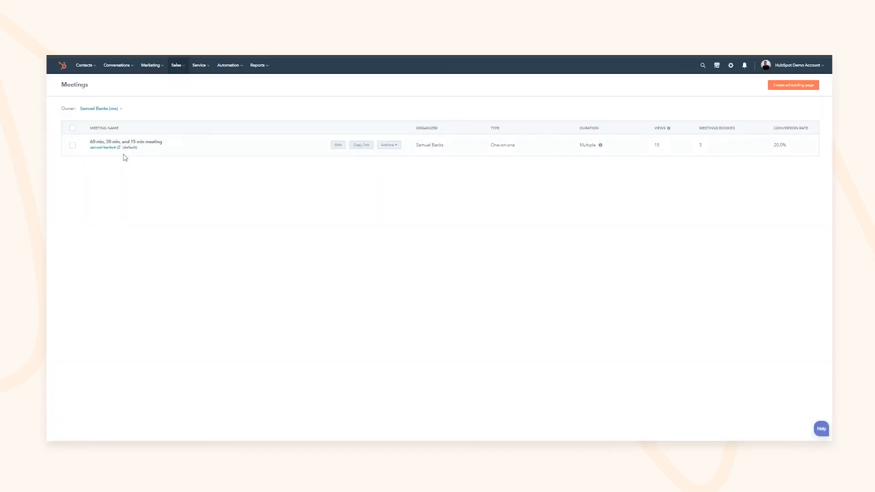
pyautogui.click(104, 147)
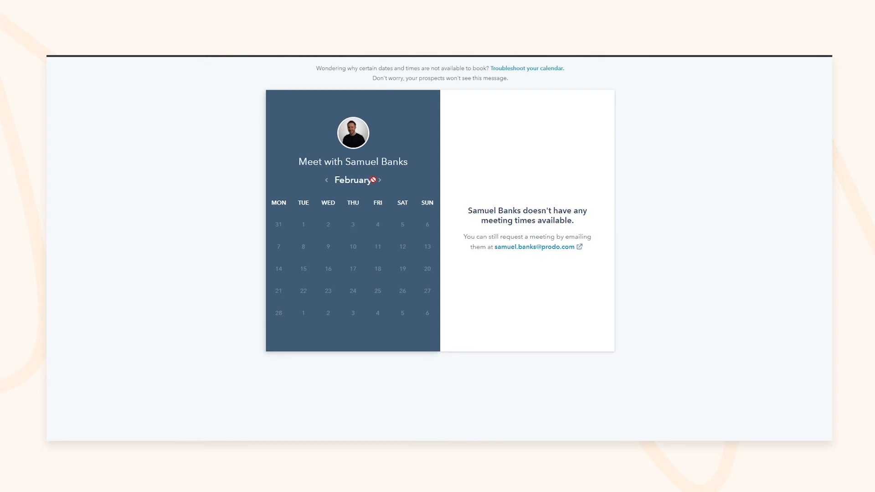
pyautogui.moveTo(502, 236); pyautogui.dragTo(541, 236)
pyautogui.moveTo(497, 210); pyautogui.dragTo(568, 219)
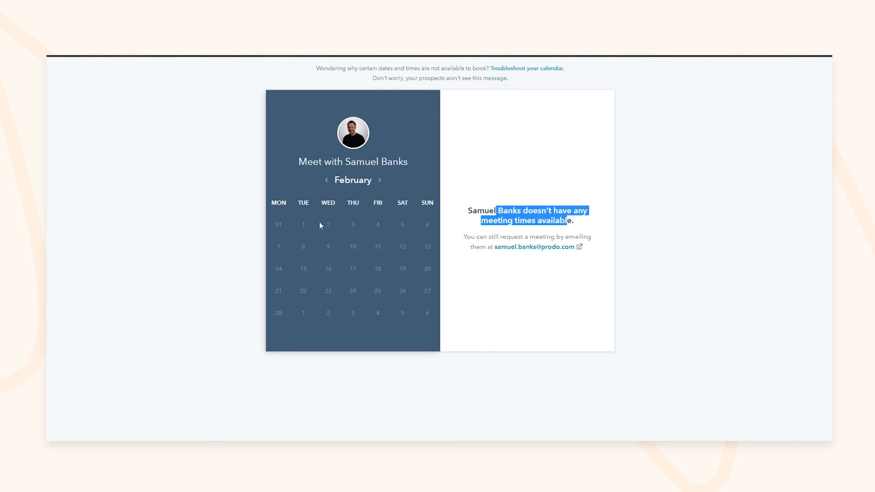
pyautogui.moveTo(484, 237); pyautogui.dragTo(560, 236)
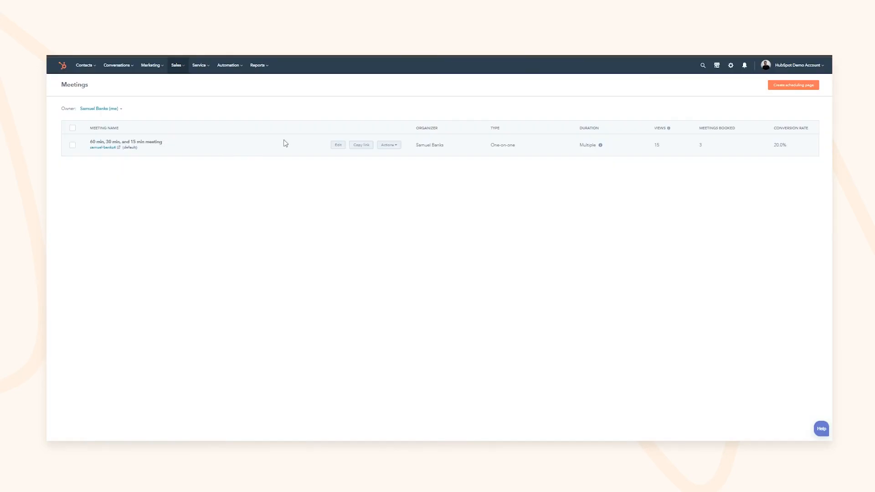
# Step: Open the meeting's Scheduling settings and expand Additional settings
pyautogui.click(338, 145)
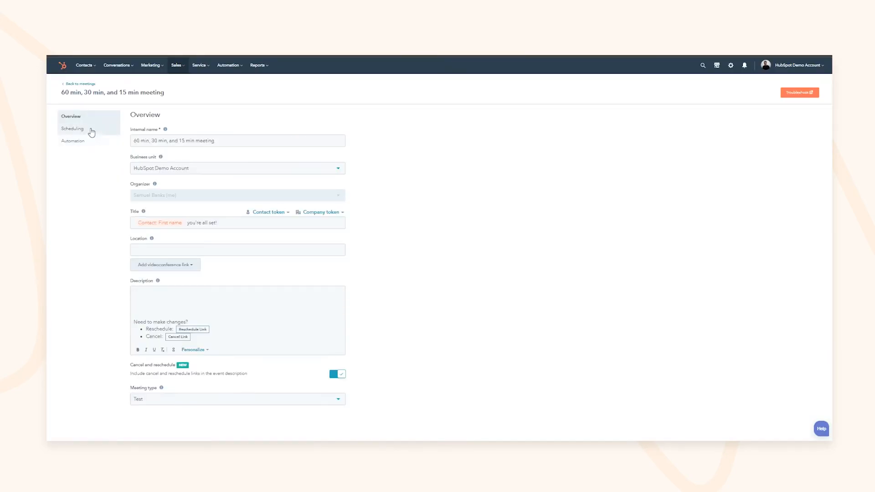
pyautogui.click(89, 130)
pyautogui.click(91, 142)
pyautogui.click(107, 130)
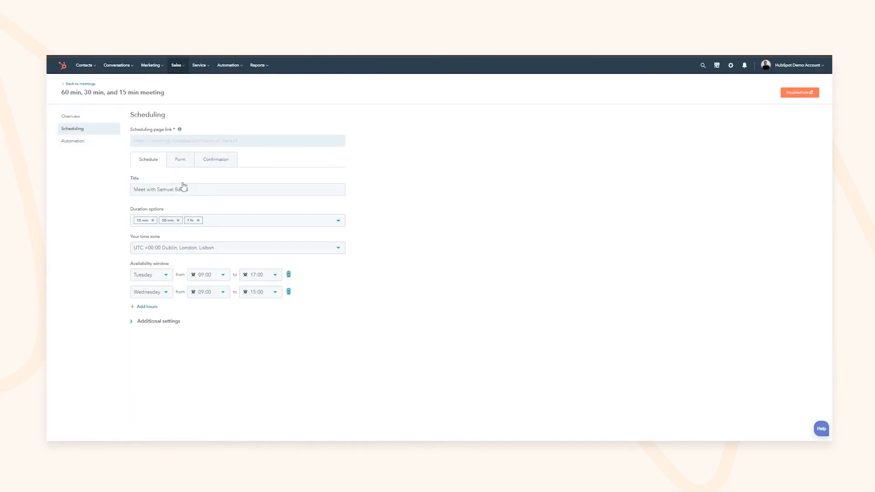
pyautogui.click(139, 320)
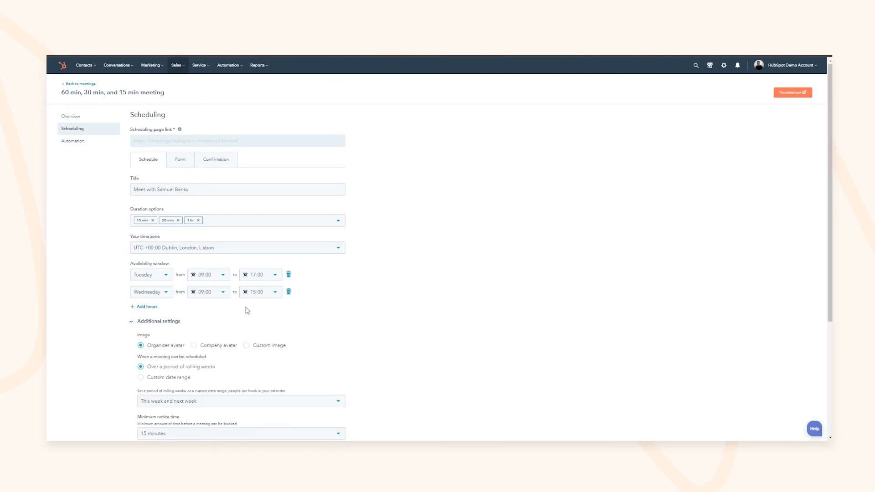
pyautogui.scroll(-2, 188, 337)
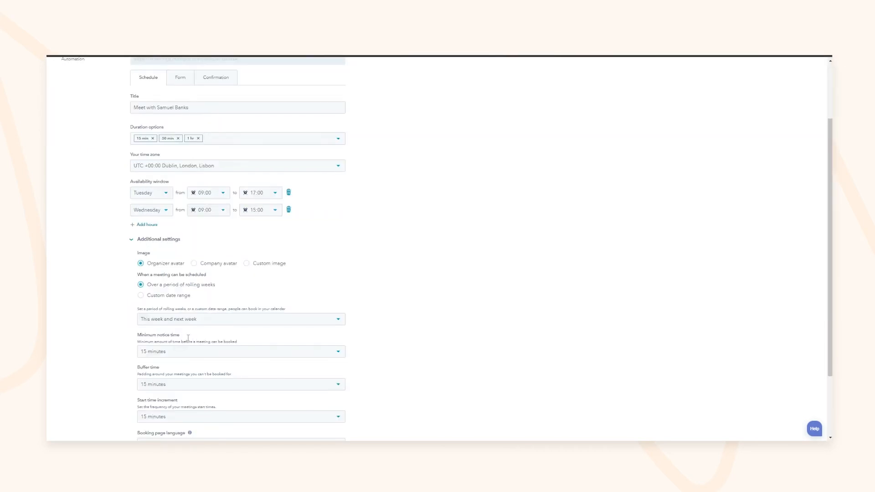
pyautogui.scroll(-1, 185, 300)
# Step: Set the booking window to 6 rolling weeks and add Mon–Fri 09:00–17:00 hours
pyautogui.click(189, 279)
pyautogui.click(180, 353)
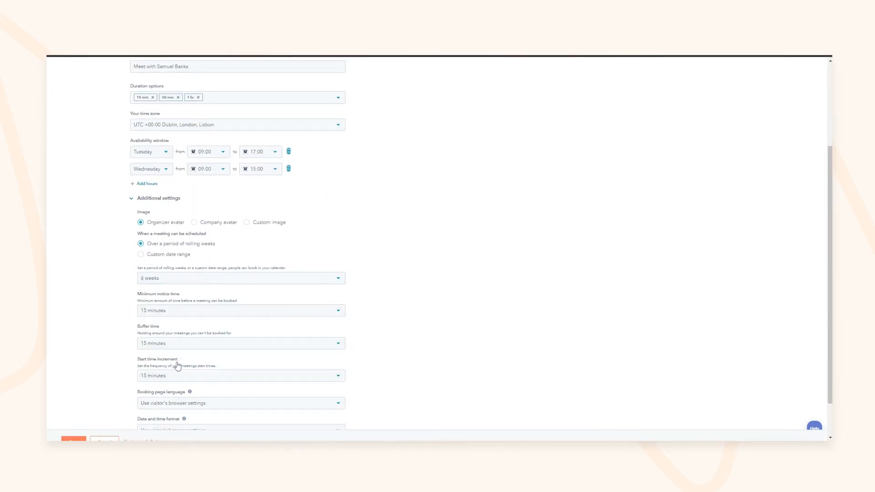
pyautogui.click(147, 183)
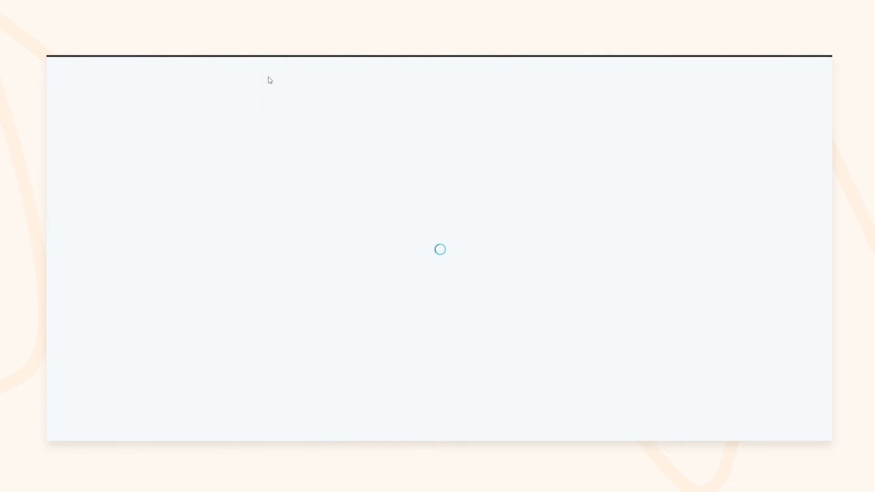
# Step: Book the 16:15 slot on Wednesday 2 March on the public booking page
pyautogui.rightClick(399, 187)
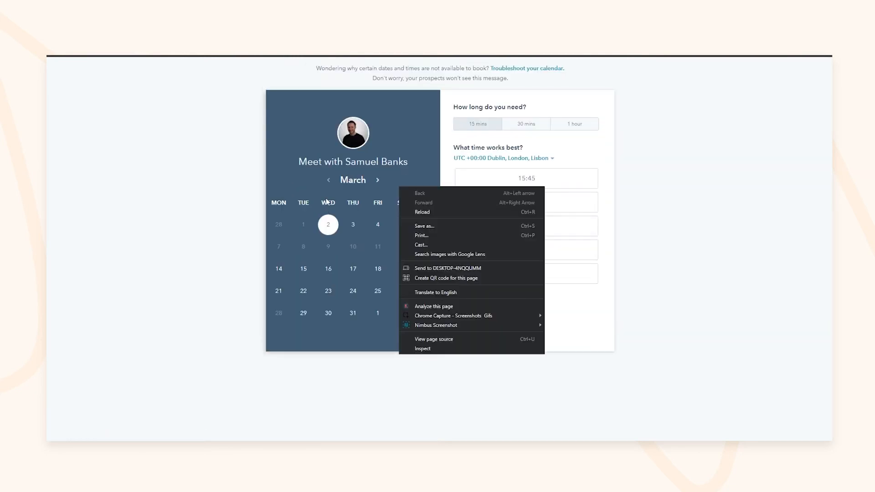
pyautogui.click(269, 153)
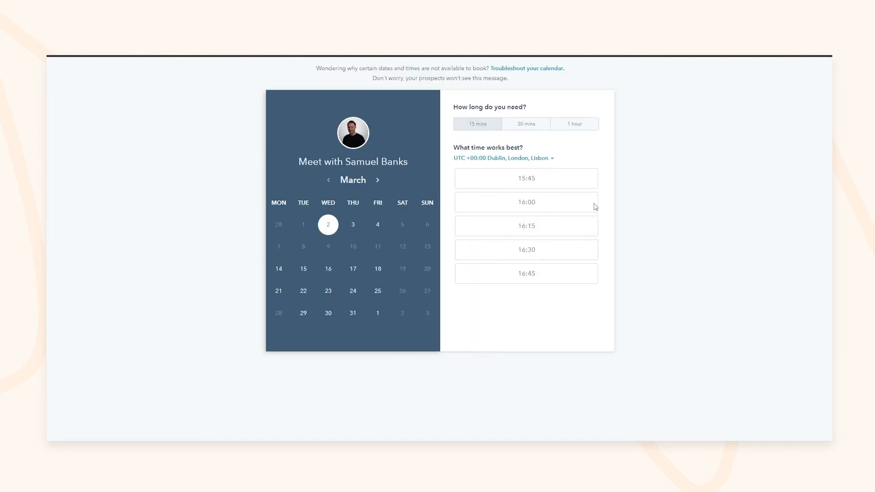
pyautogui.click(545, 226)
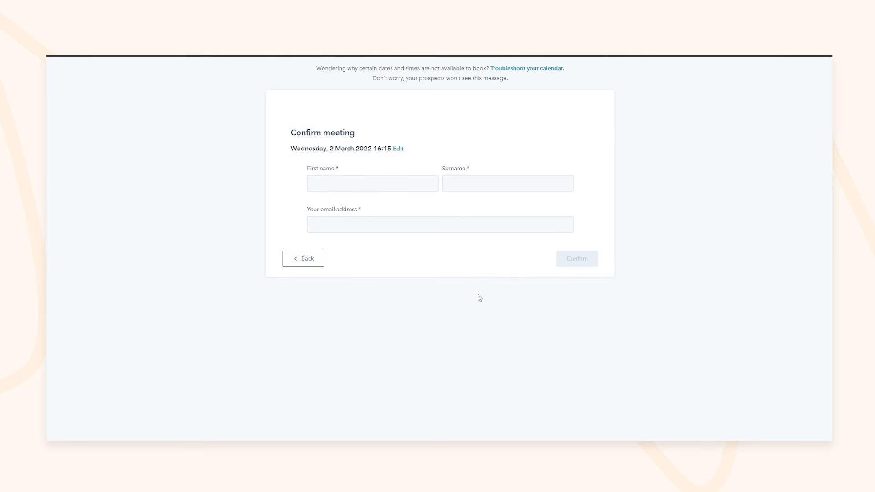
# Step: Leave the booking page, review the first playbook's agenda, and open the Deals board
pyautogui.click(307, 258)
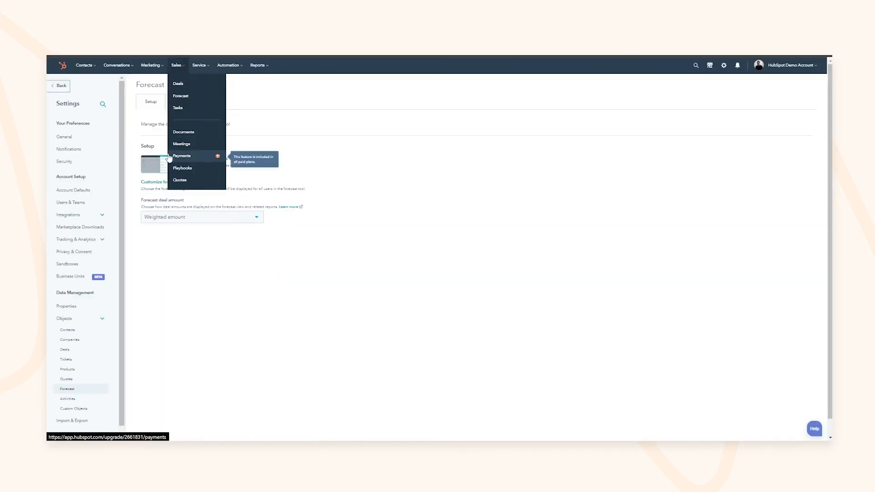
pyautogui.click(182, 168)
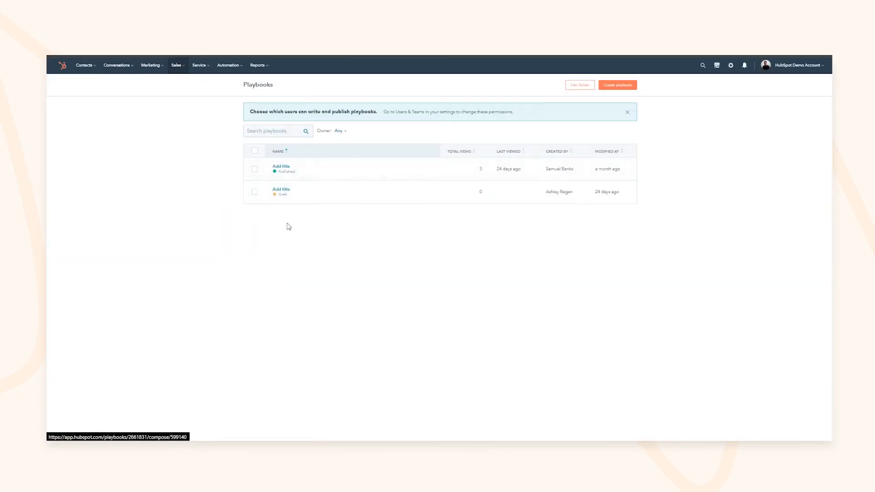
pyautogui.click(281, 166)
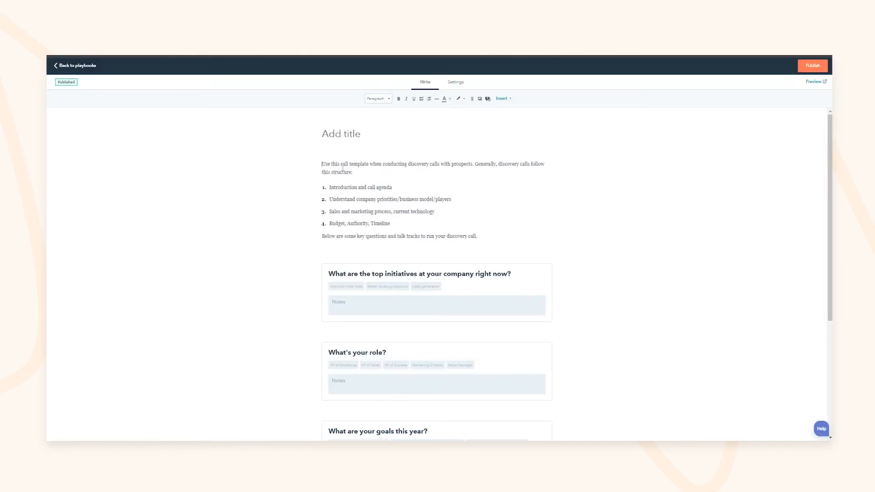
pyautogui.moveTo(335, 165); pyautogui.dragTo(393, 188)
pyautogui.moveTo(393, 236); pyautogui.dragTo(343, 181)
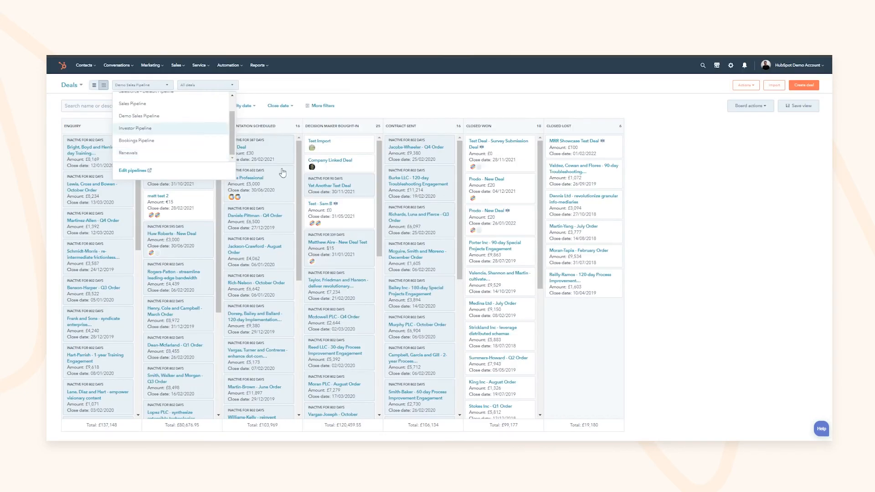
pyautogui.click(130, 154)
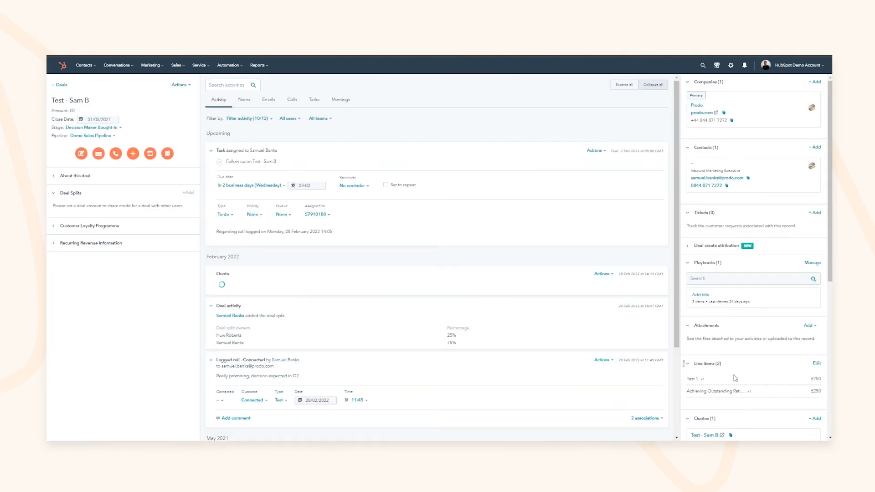
# Step: Launch the discovery-call playbook from the Playbooks card on the test deal's record
pyautogui.scroll(-3, 731, 370)
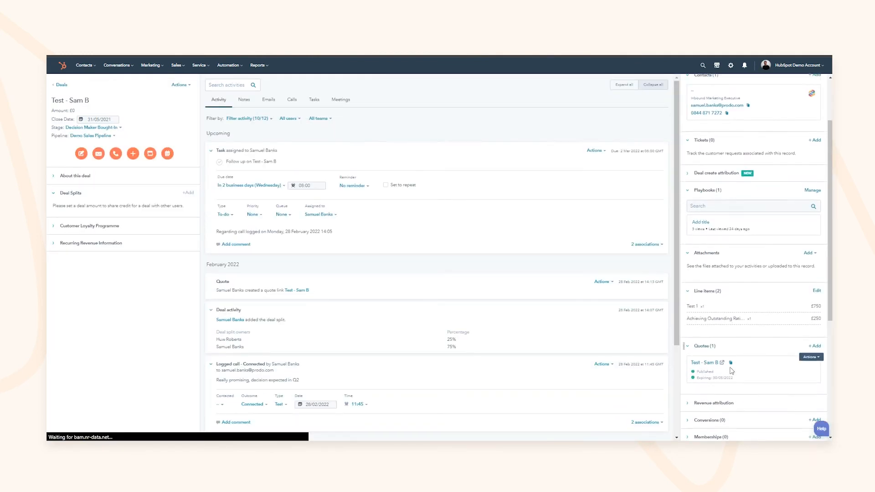
pyautogui.scroll(2, 732, 370)
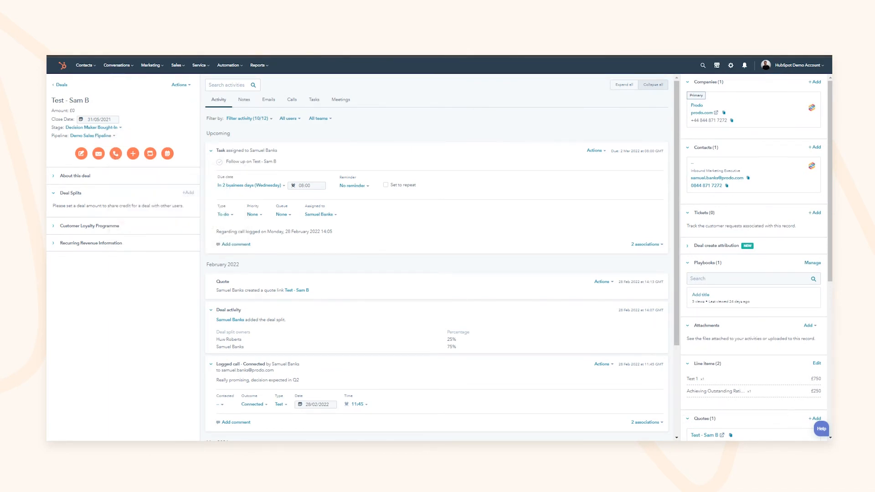
pyautogui.scroll(-5, 784, 326)
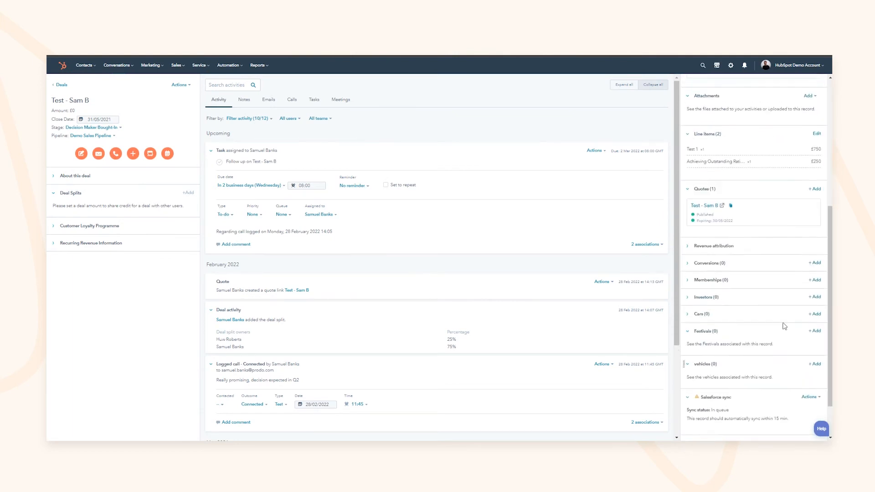
pyautogui.scroll(3, 784, 326)
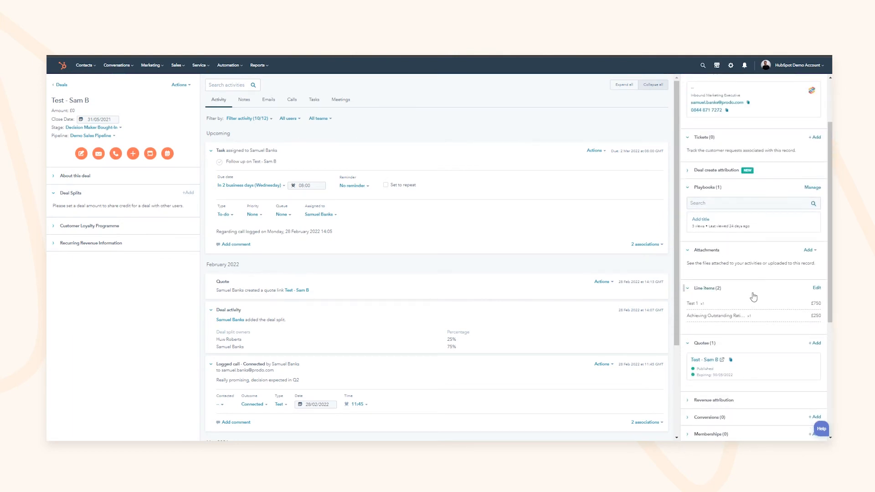
pyautogui.scroll(2, 750, 296)
pyautogui.click(709, 294)
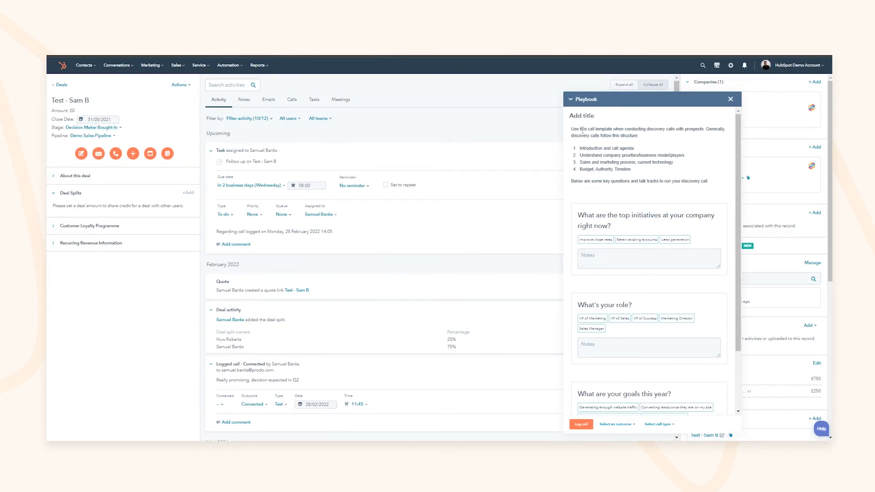
# Step: Note 'As you're on the call' and tag Retain existing accounts, VP of Success, Nurturing MQLs
pyautogui.moveTo(624, 136)
pyautogui.mouseDown()
pyautogui.moveTo(595, 130)
pyautogui.moveTo(630, 132)
pyautogui.mouseUp()
pyautogui.click(618, 140)
pyautogui.moveTo(585, 148)
pyautogui.mouseDown()
pyautogui.moveTo(614, 149)
pyautogui.moveTo(621, 170)
pyautogui.moveTo(595, 149)
pyautogui.mouseUp()
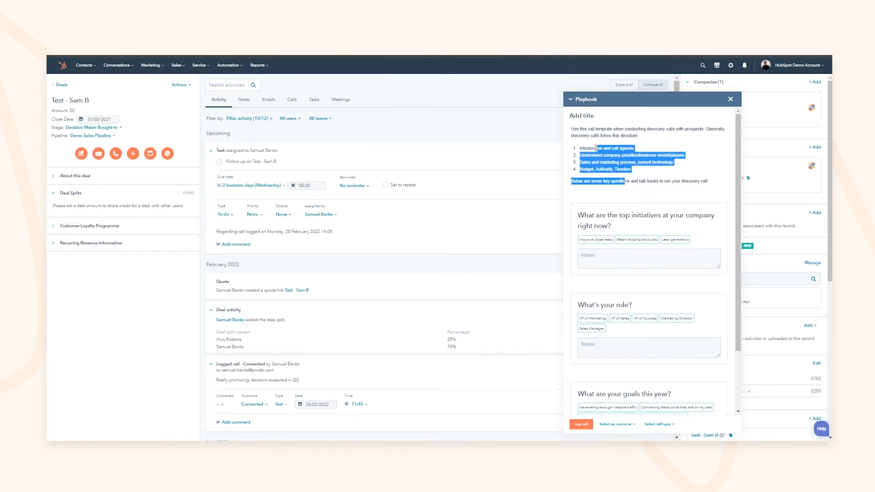
pyautogui.click(596, 149)
pyautogui.click(602, 252)
pyautogui.scroll(-1, 601, 258)
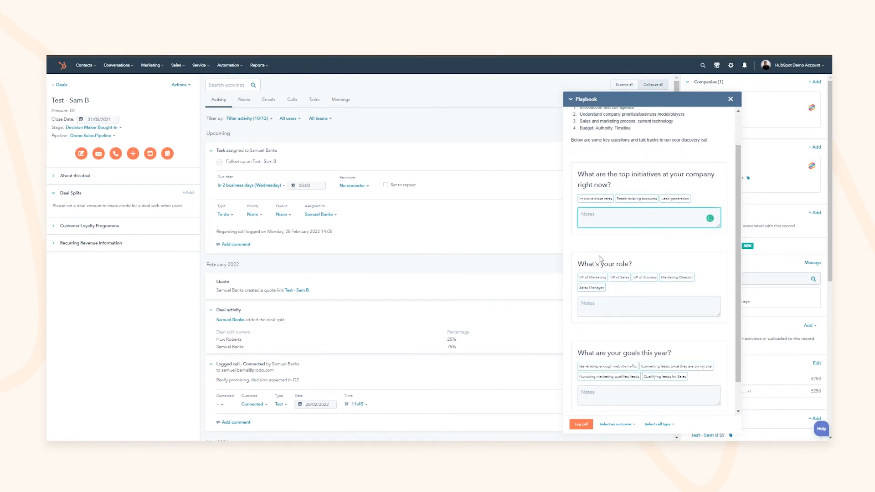
pyautogui.write("As you're on the call")
pyautogui.click(634, 242)
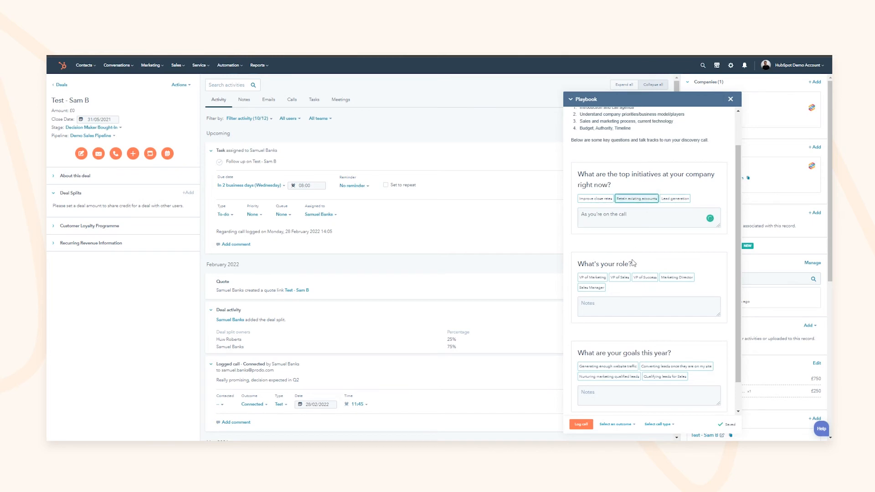
pyautogui.click(641, 278)
pyautogui.click(631, 377)
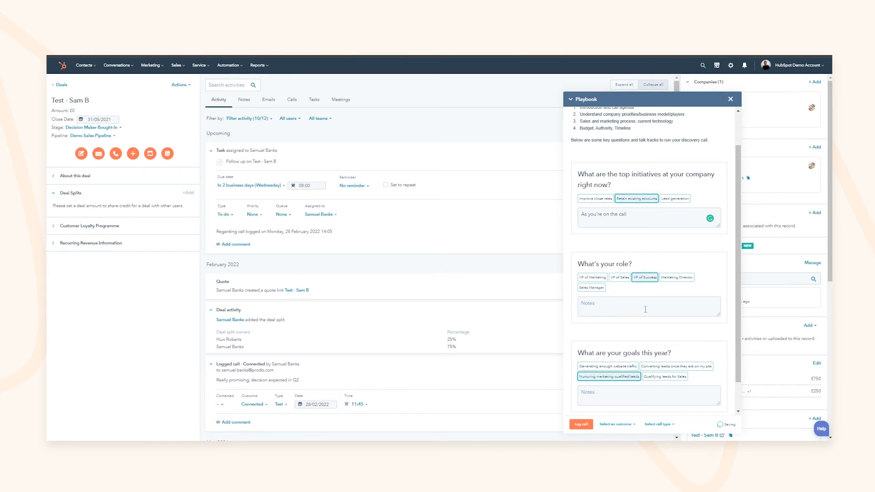
# Step: Log the call with outcome Connected and call type Test
pyautogui.scroll(-1, 609, 387)
pyautogui.click(615, 425)
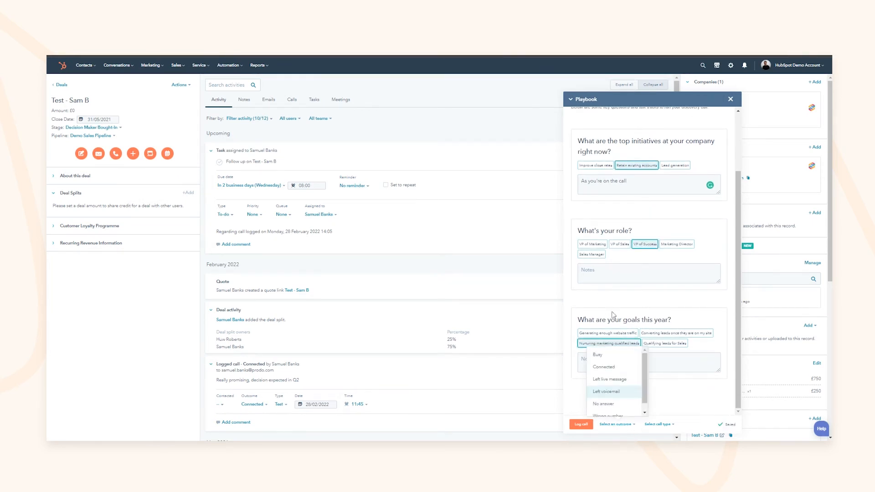
pyautogui.click(624, 368)
pyautogui.click(656, 425)
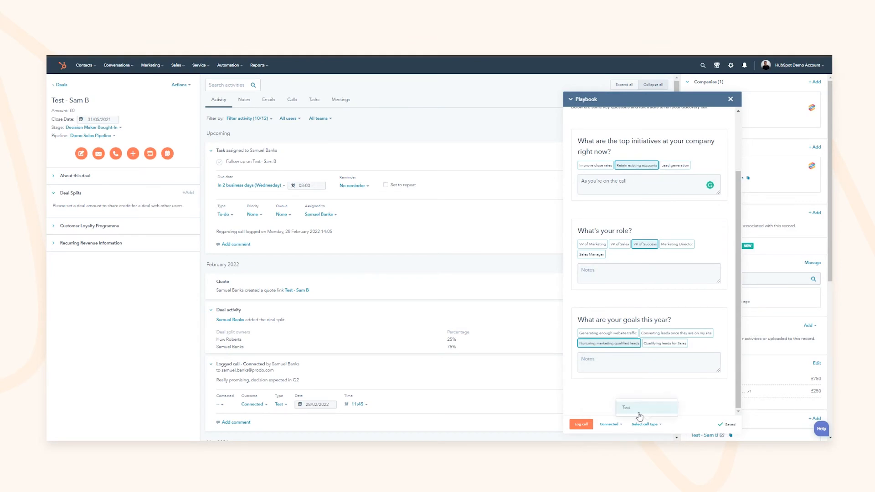
pyautogui.click(640, 408)
pyautogui.click(583, 425)
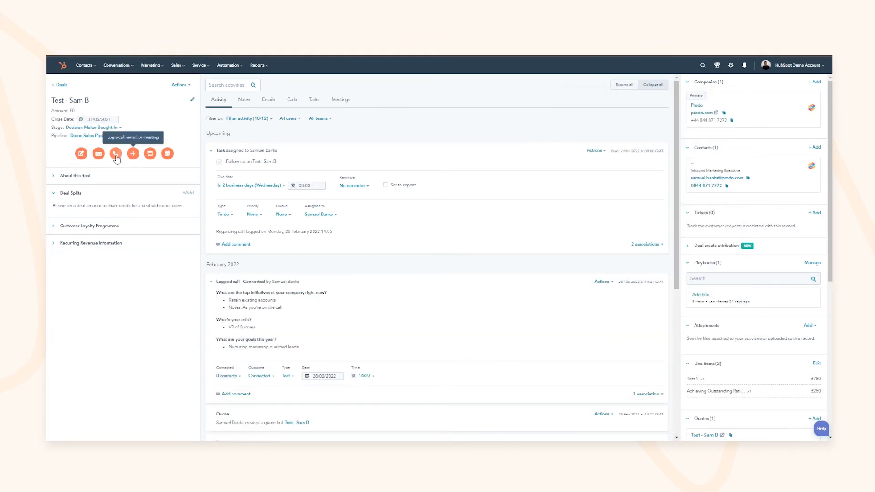
pyautogui.scroll(-2, 347, 335)
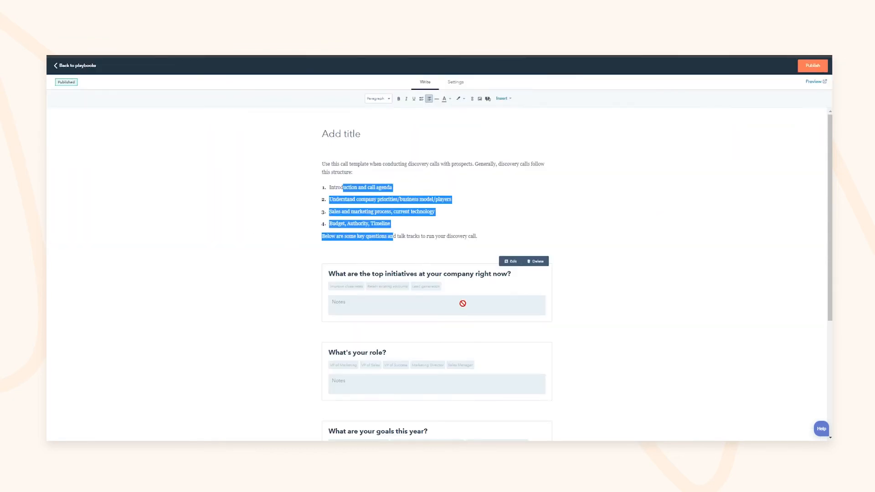
# Step: Check the media insert options in the playbook editor
pyautogui.click(504, 100)
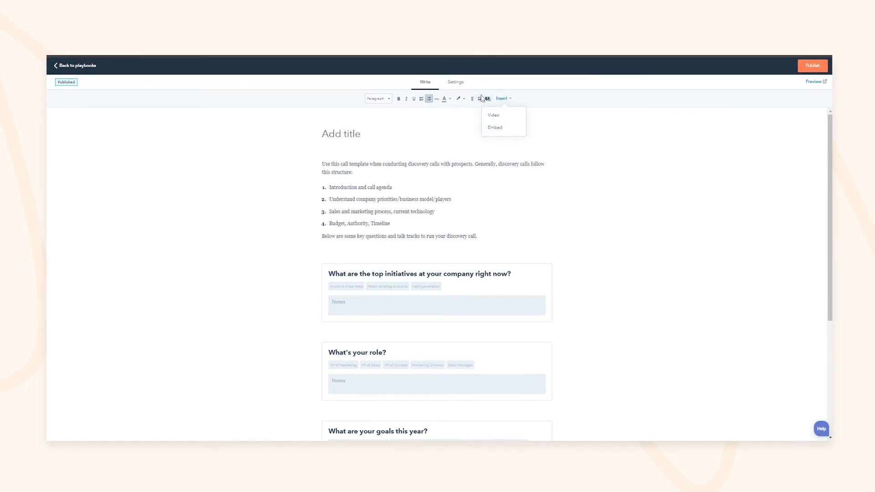
pyautogui.click(520, 97)
pyautogui.scroll(-3, 401, 260)
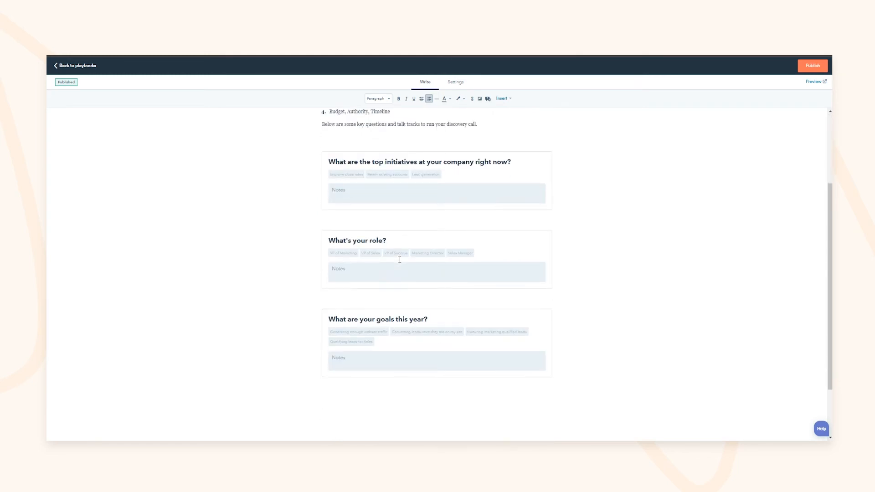
# Step: Save the first question's answers to the Budget Confirmed deal property, then preview the playbook
pyautogui.click(510, 138)
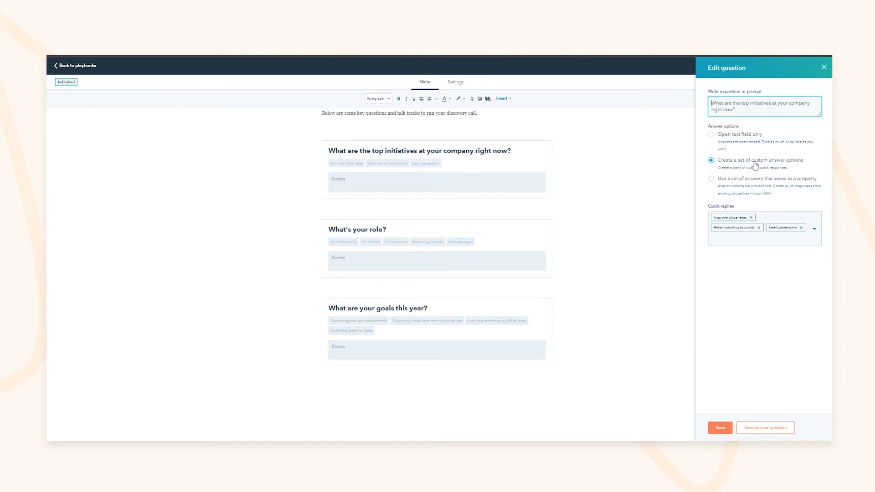
pyautogui.click(769, 187)
pyautogui.click(761, 219)
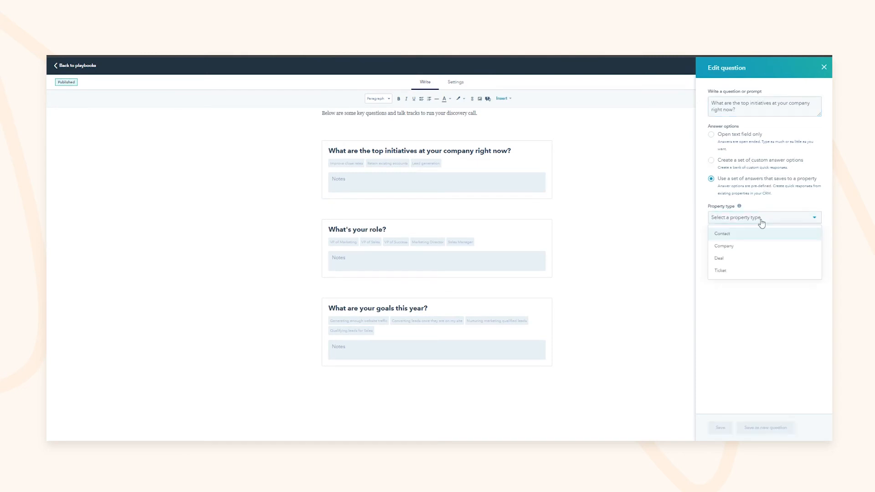
pyautogui.click(720, 258)
pyautogui.click(750, 245)
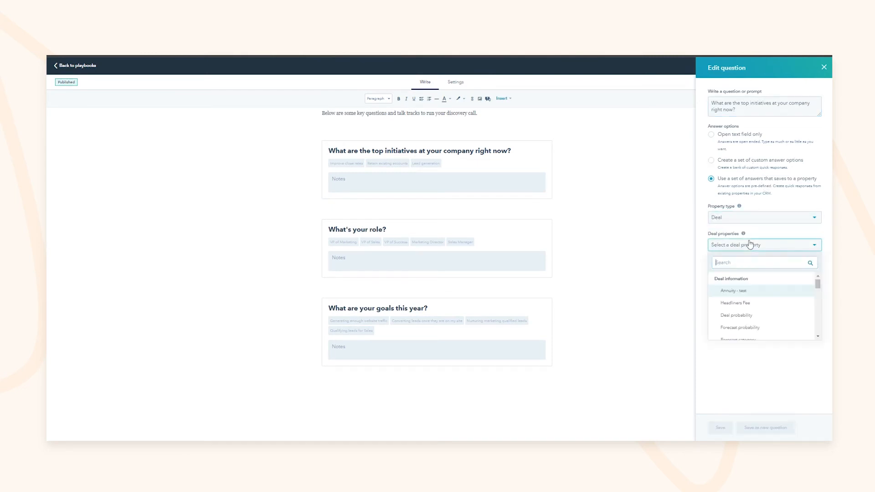
pyautogui.write('budg')
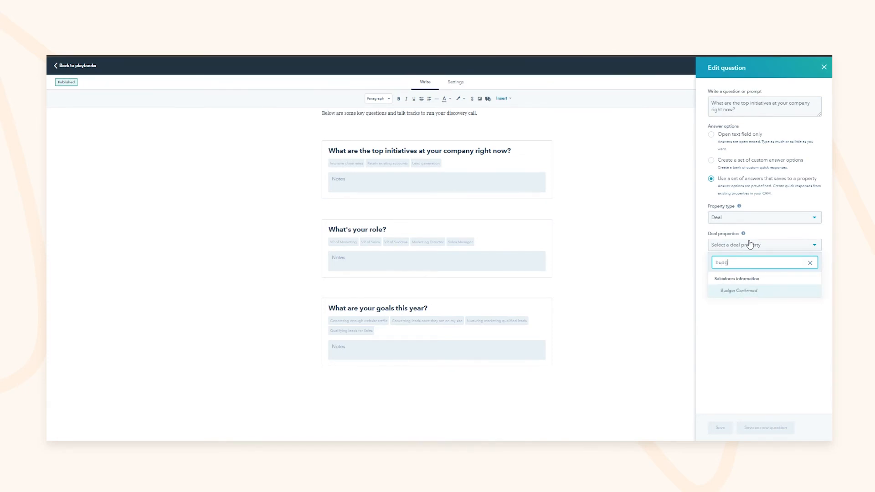
pyautogui.click(728, 291)
pyautogui.click(720, 428)
pyautogui.click(414, 162)
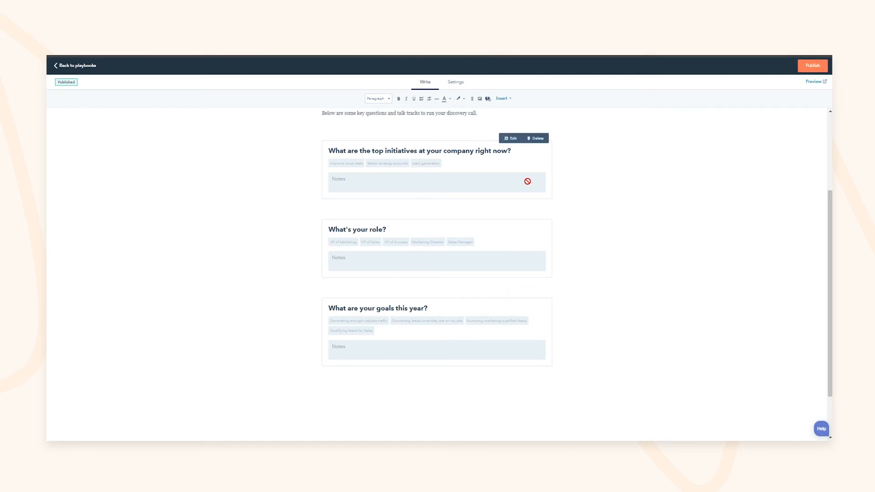
pyautogui.click(814, 81)
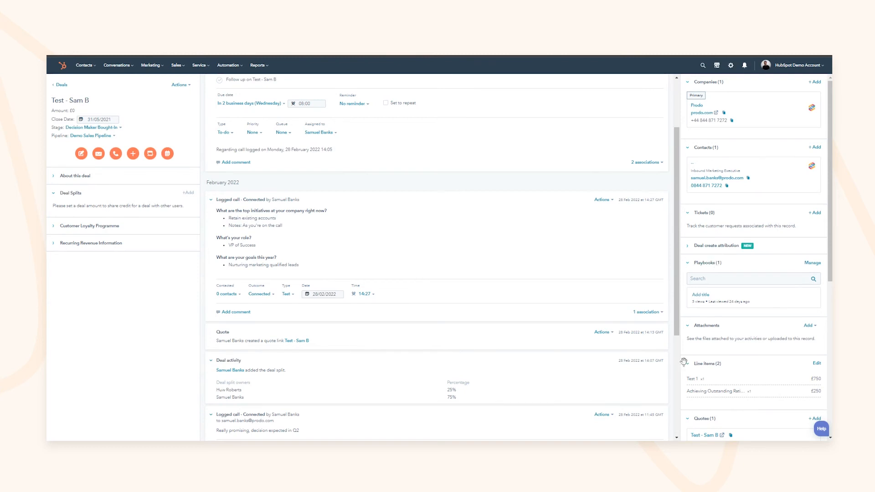
pyautogui.scroll(-2, 689, 364)
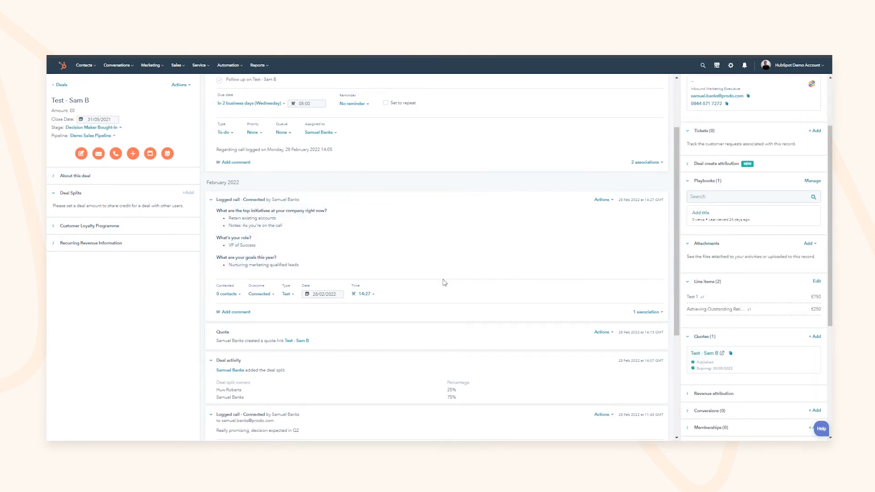
pyautogui.scroll(2, 301, 237)
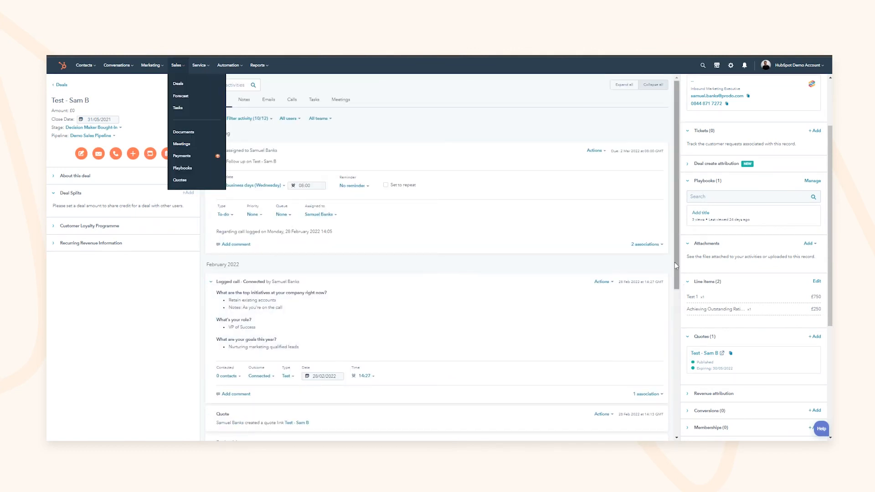
# Step: In the sales task list, mark the Follow up on Test - Sam B task complete
pyautogui.click(184, 108)
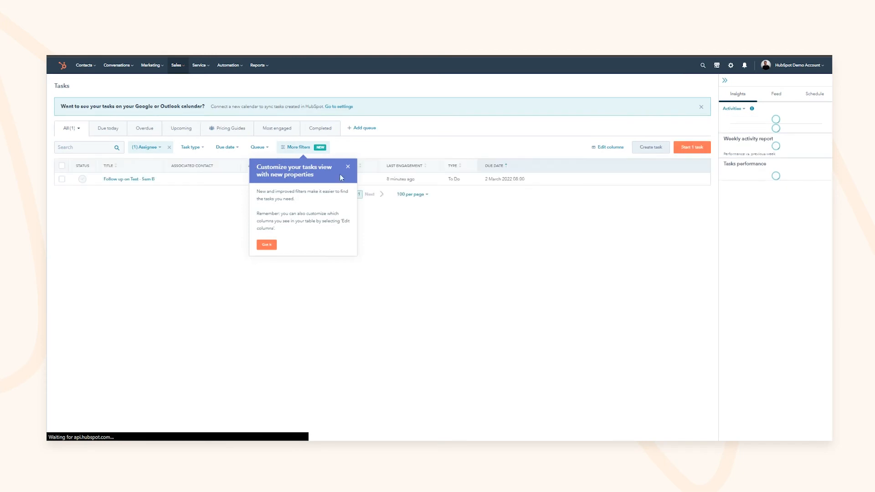
pyautogui.click(348, 168)
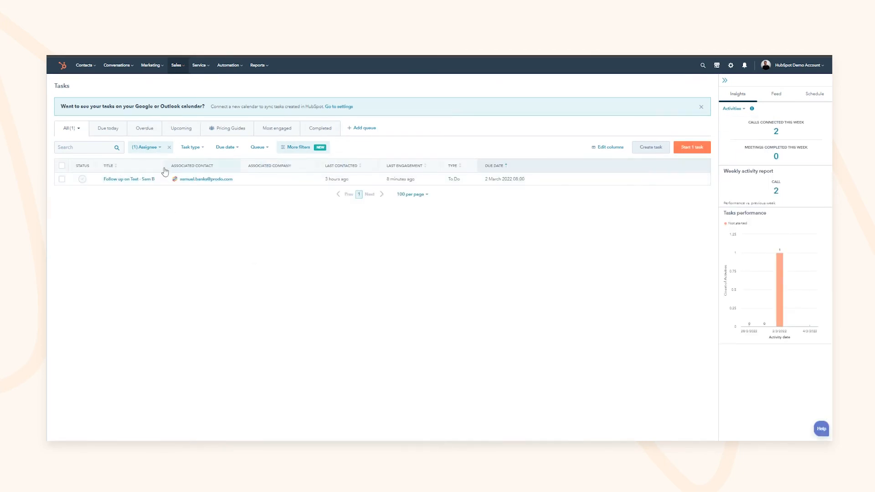
pyautogui.click(145, 148)
pyautogui.click(146, 150)
pyautogui.click(82, 179)
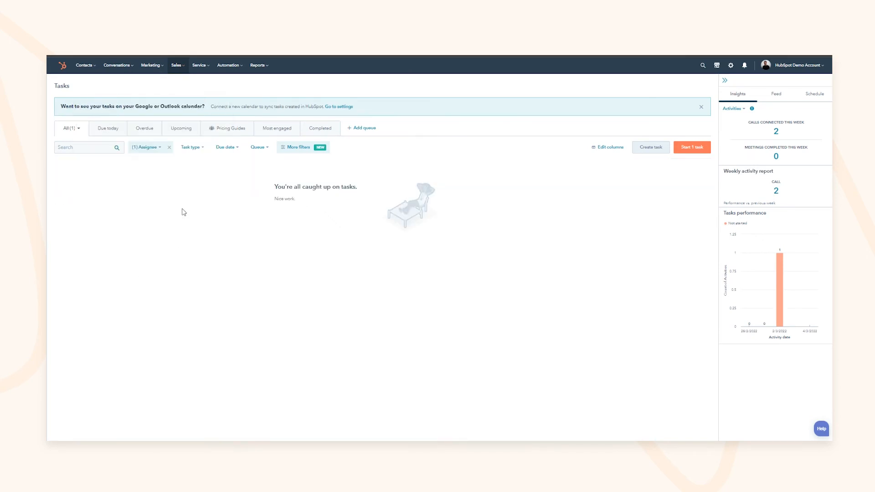
# Step: Clear the assignee filter, try the Pricing Guides and Most engaged queues, and show Overdue tasks
pyautogui.click(78, 130)
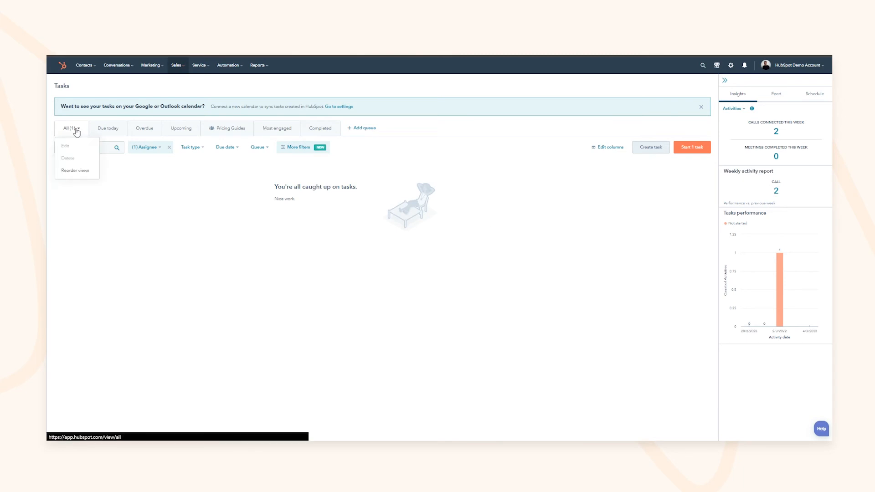
pyautogui.click(169, 148)
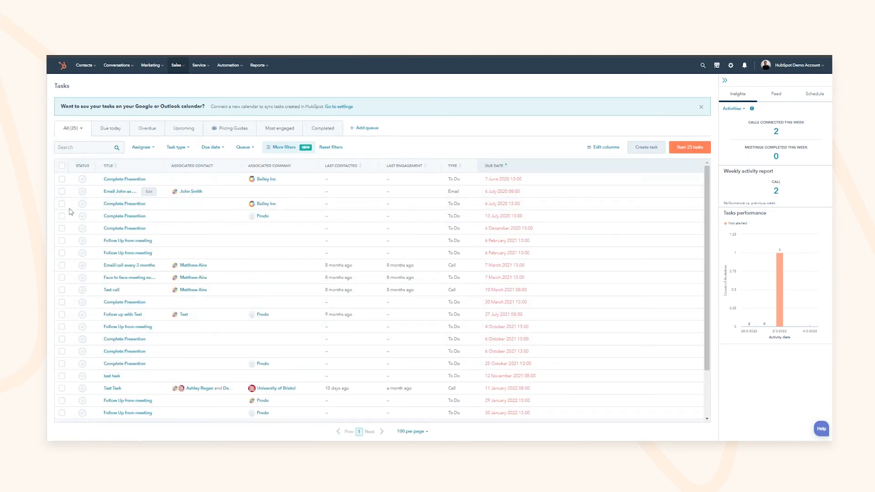
pyautogui.click(232, 128)
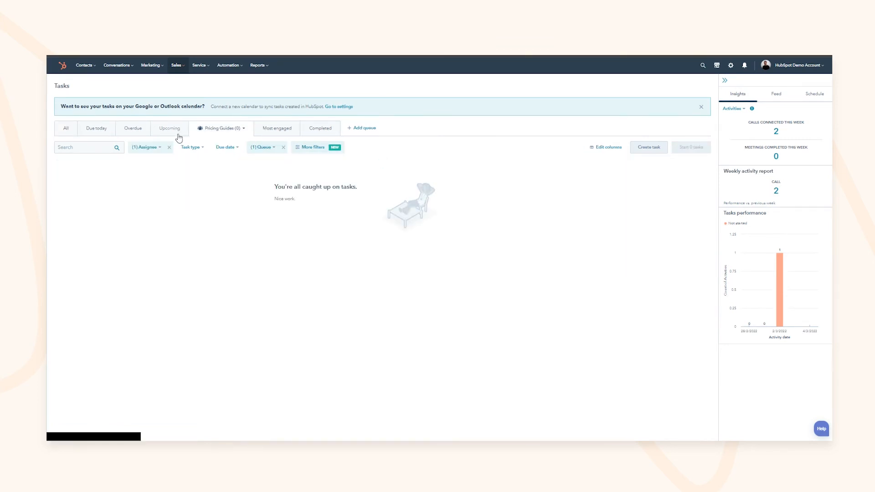
pyautogui.click(274, 130)
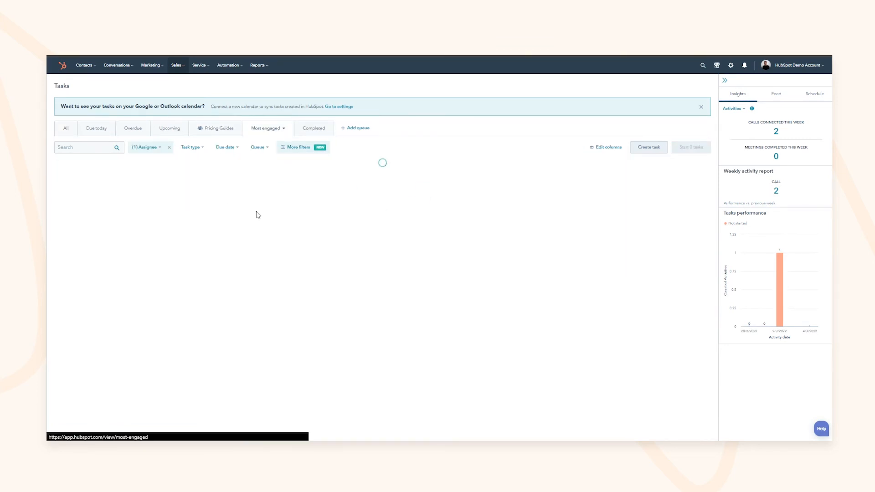
pyautogui.click(134, 131)
pyautogui.click(169, 148)
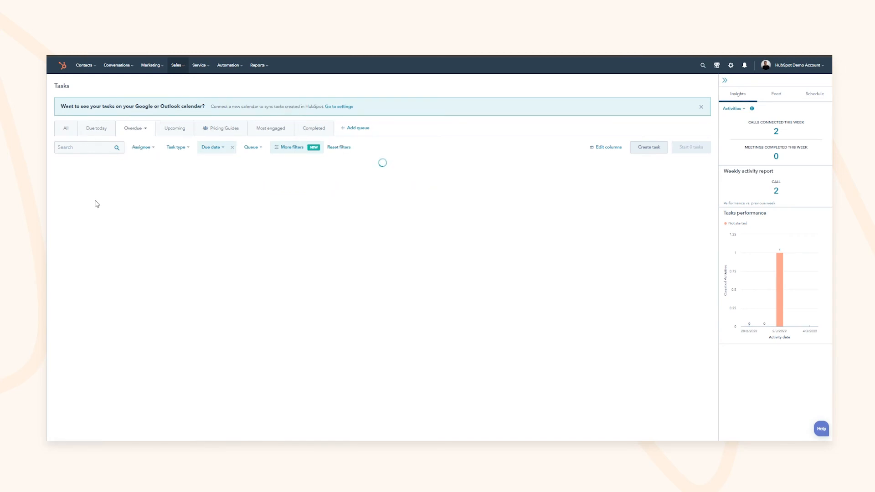
pyautogui.click(224, 133)
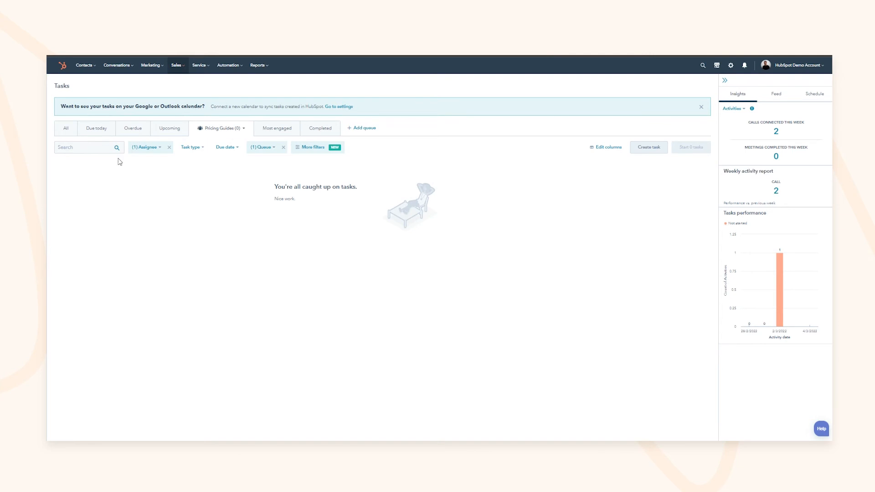
pyautogui.click(133, 128)
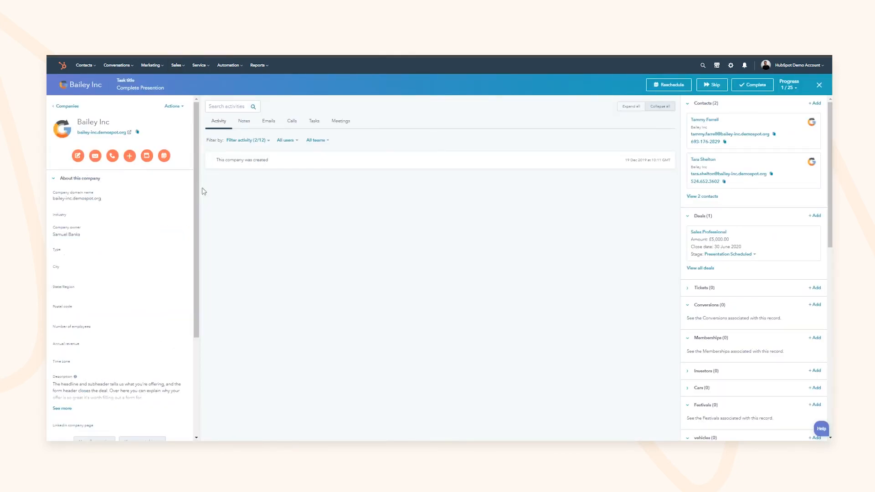
# Step: Complete the Bailey Inc presentation task and reschedule the next email task one month later
pyautogui.click(751, 89)
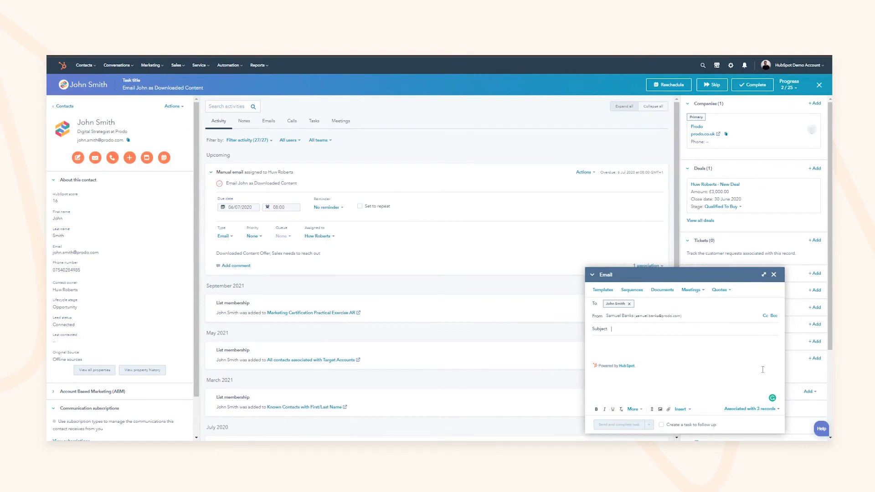
pyautogui.click(660, 91)
pyautogui.click(644, 151)
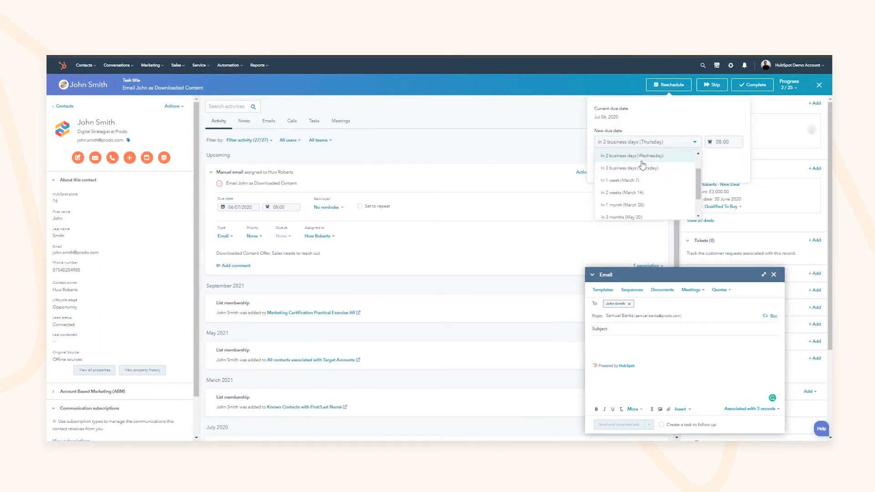
pyautogui.click(627, 215)
pyautogui.click(615, 166)
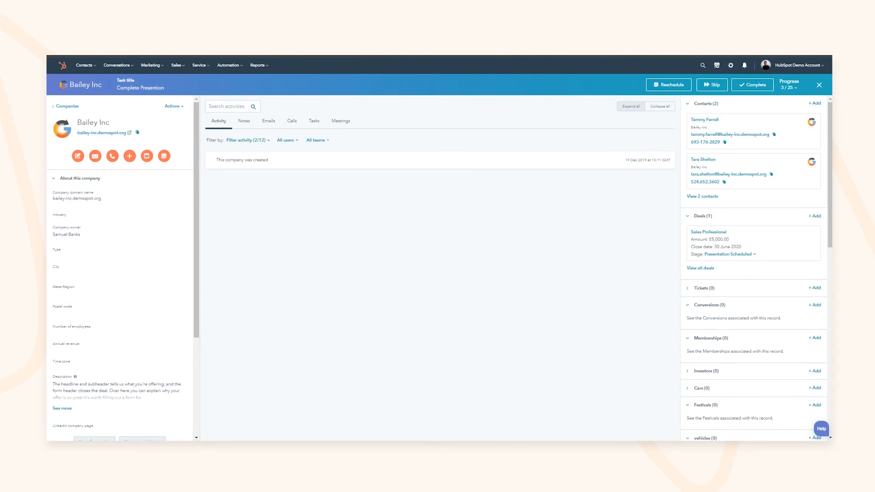
# Step: Exit the task queue and return to the Sales Tasks list
pyautogui.click(819, 86)
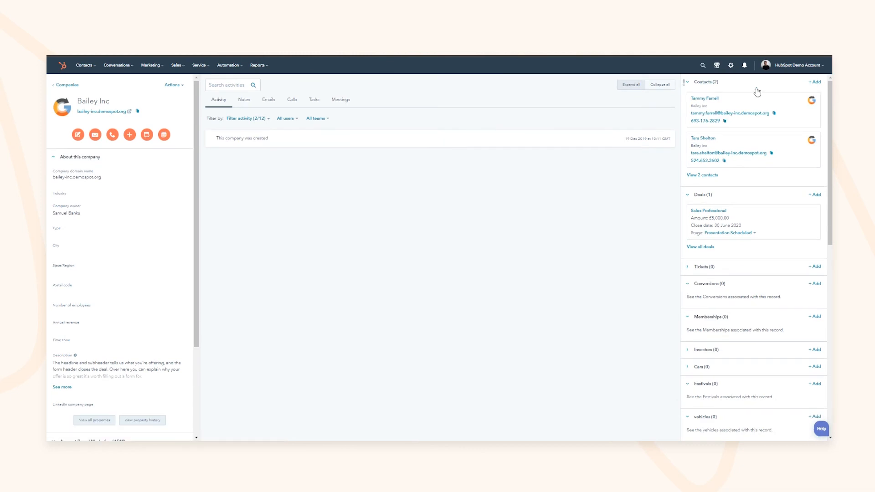
pyautogui.click(178, 66)
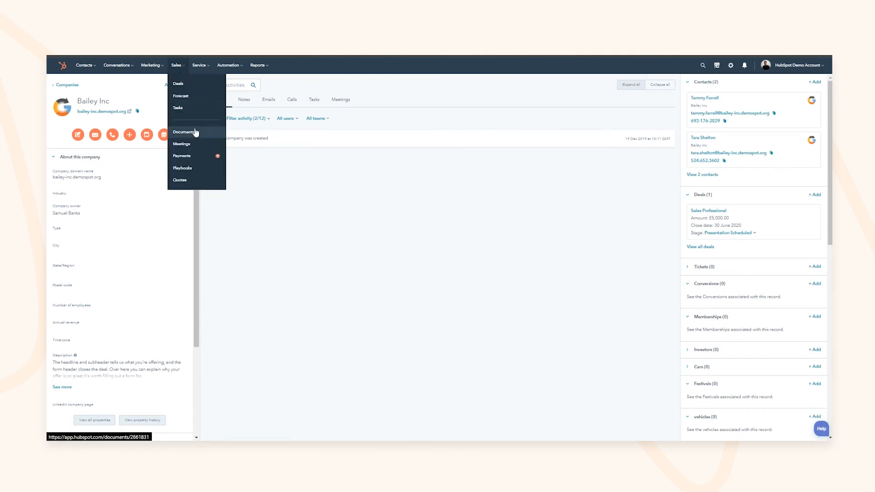
pyautogui.click(178, 107)
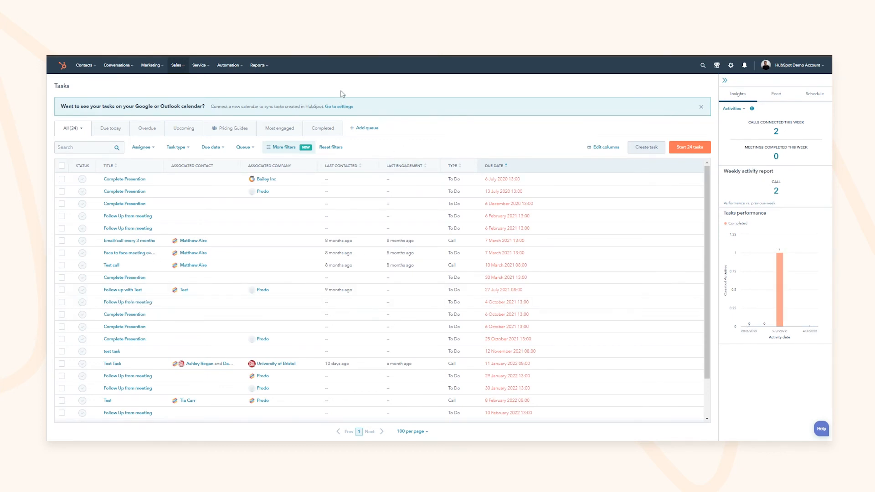
# Step: In sales analytics, set the report date range to All time
pyautogui.moveTo(261, 70)
pyautogui.click(276, 86)
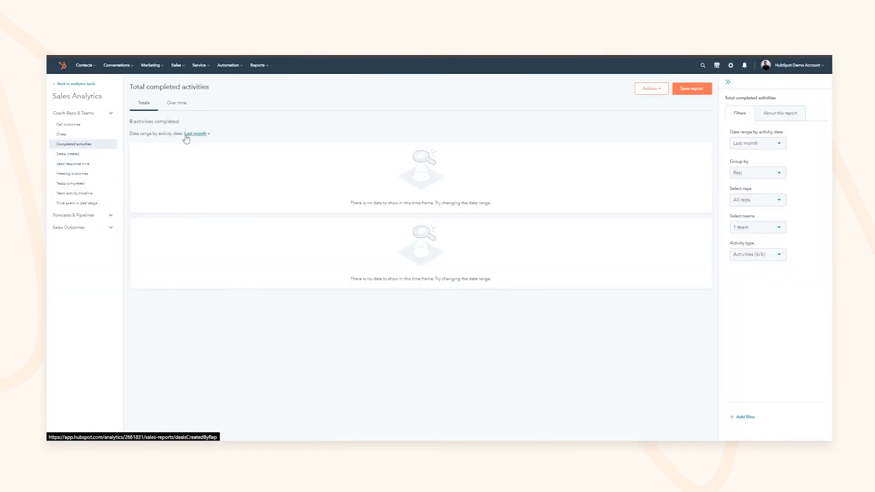
pyautogui.click(187, 134)
pyautogui.click(189, 166)
pyautogui.click(158, 182)
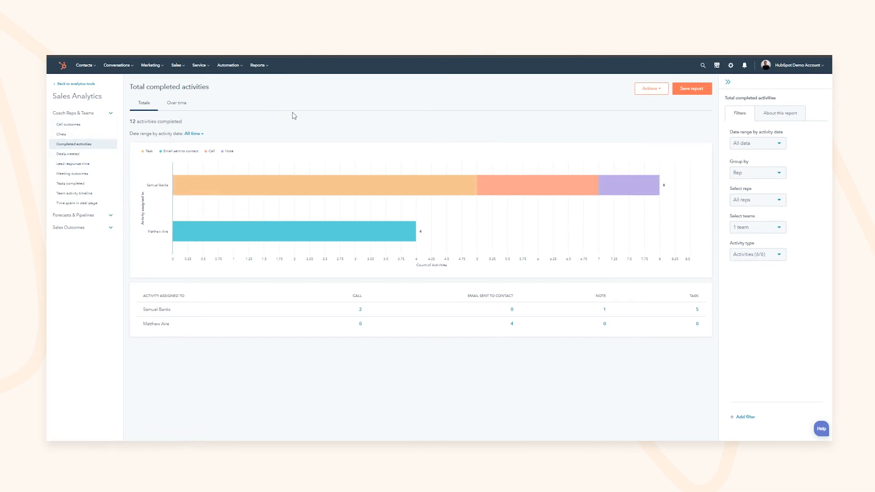
# Step: Chart completed activities over time at Monthly frequency
pyautogui.moveTo(239, 186)
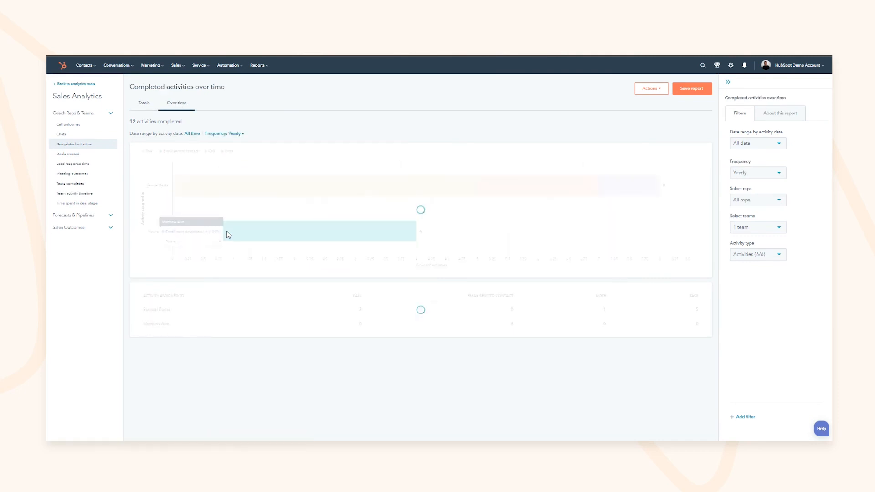
pyautogui.click(177, 105)
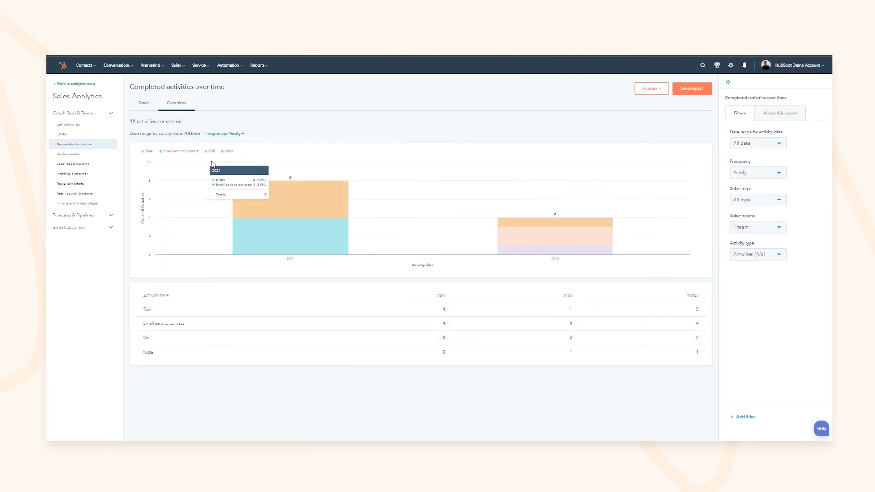
pyautogui.click(223, 133)
pyautogui.click(208, 195)
pyautogui.click(211, 235)
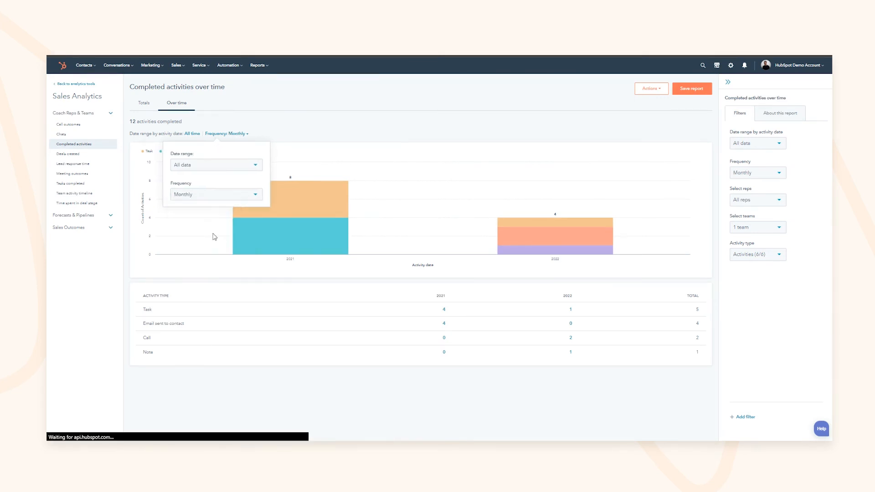
pyautogui.click(414, 137)
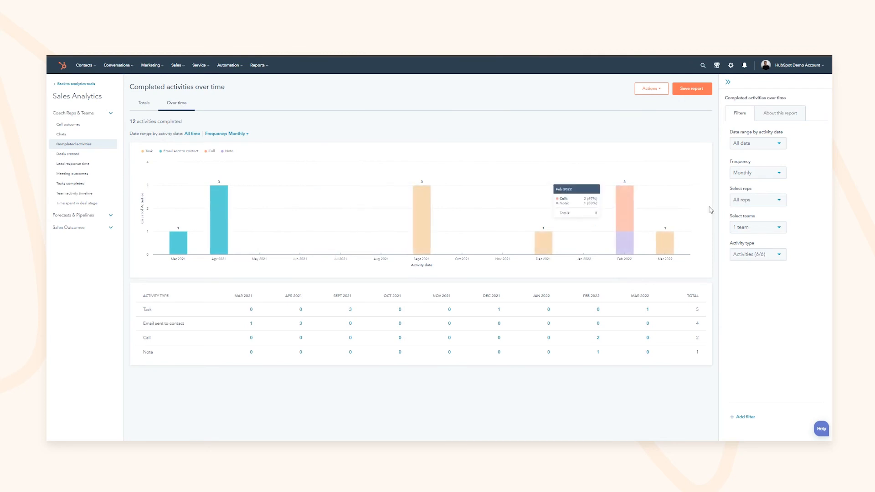
# Step: Chart deals created over time at Monthly frequency
pyautogui.click(72, 154)
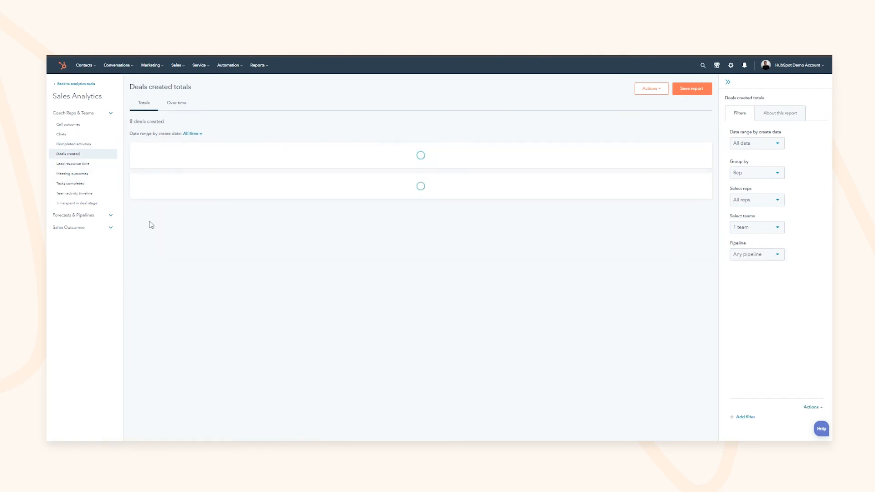
pyautogui.click(184, 107)
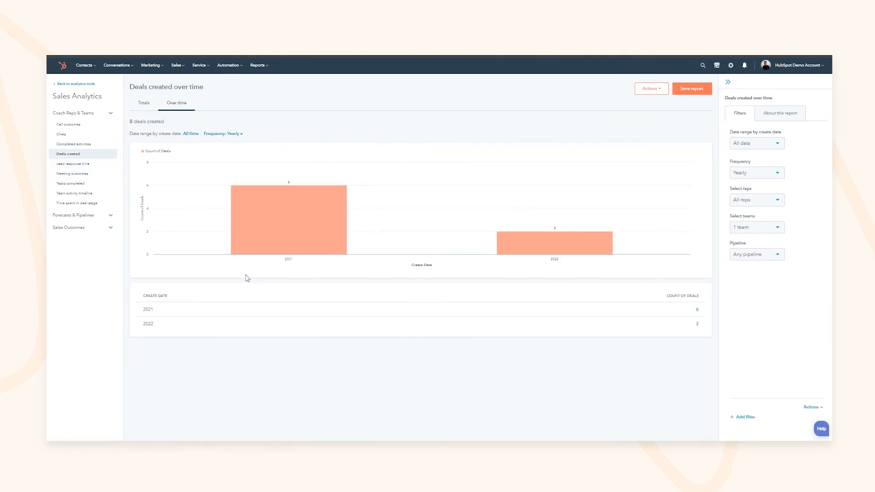
pyautogui.click(235, 134)
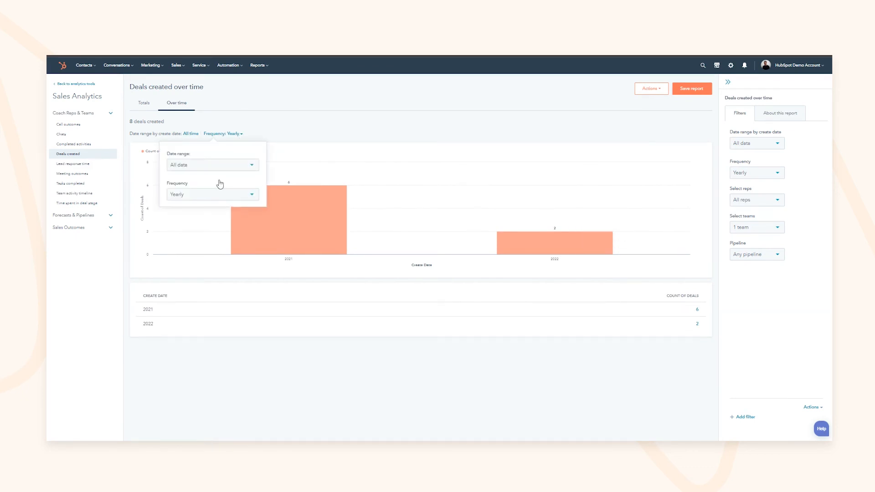
pyautogui.click(189, 196)
pyautogui.click(190, 235)
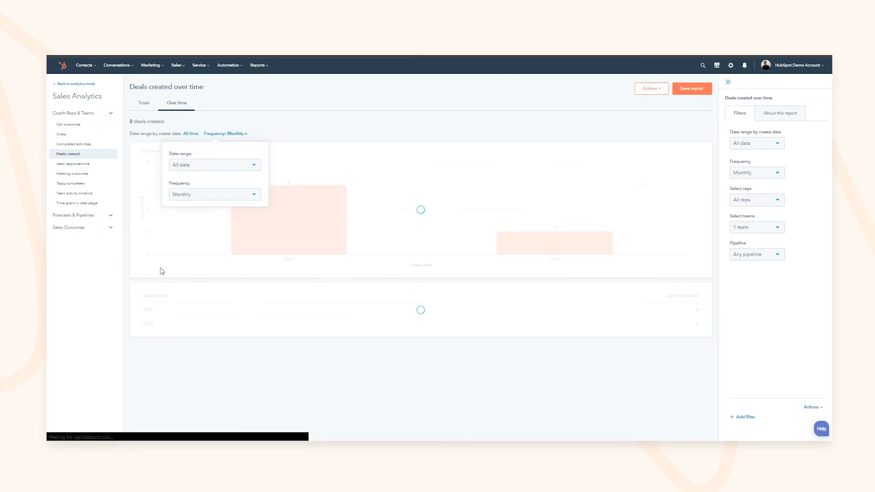
pyautogui.click(82, 204)
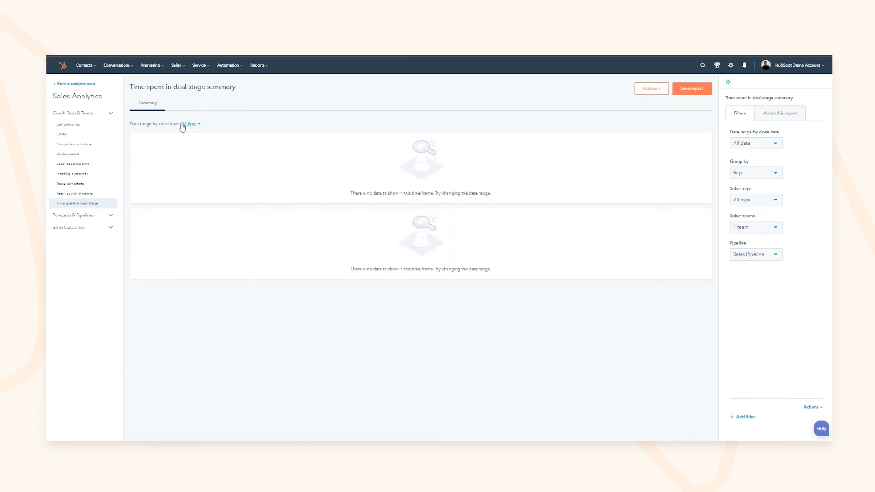
# Step: Check the Time spent in deal stage report's date range and team filter options
pyautogui.click(183, 125)
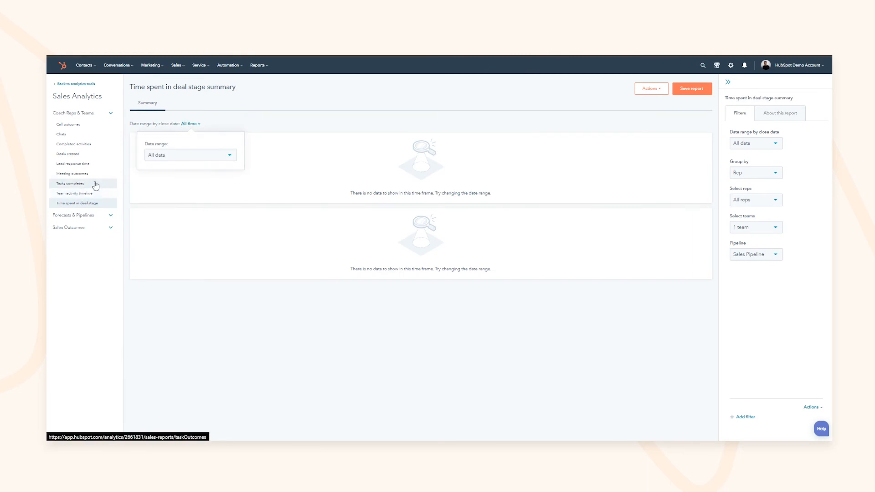
pyautogui.click(405, 135)
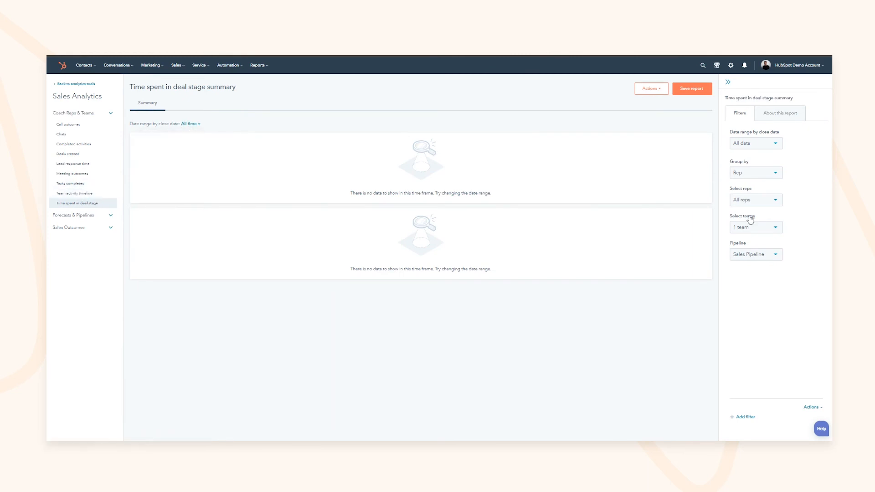
pyautogui.click(750, 229)
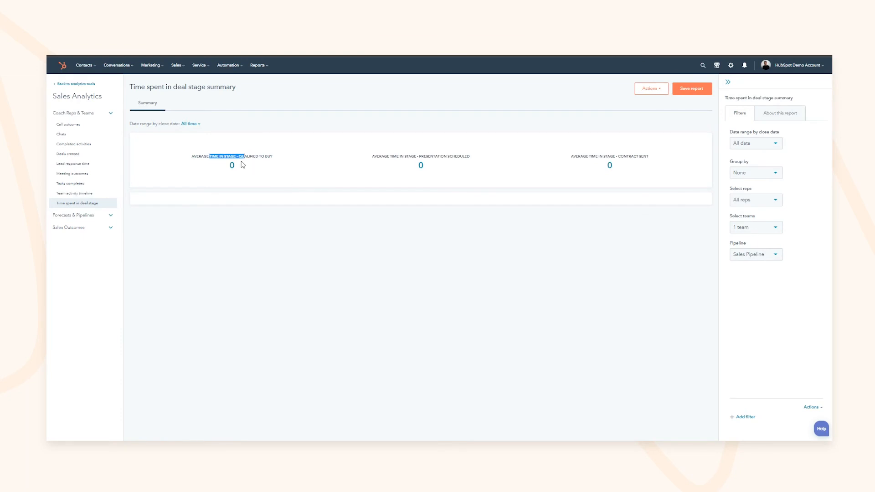
pyautogui.moveTo(406, 157); pyautogui.dragTo(418, 156)
# Step: Filter to Demo Sales Pipeline grouped by Rep, and expand the Forecasts & Pipelines list
pyautogui.click(761, 254)
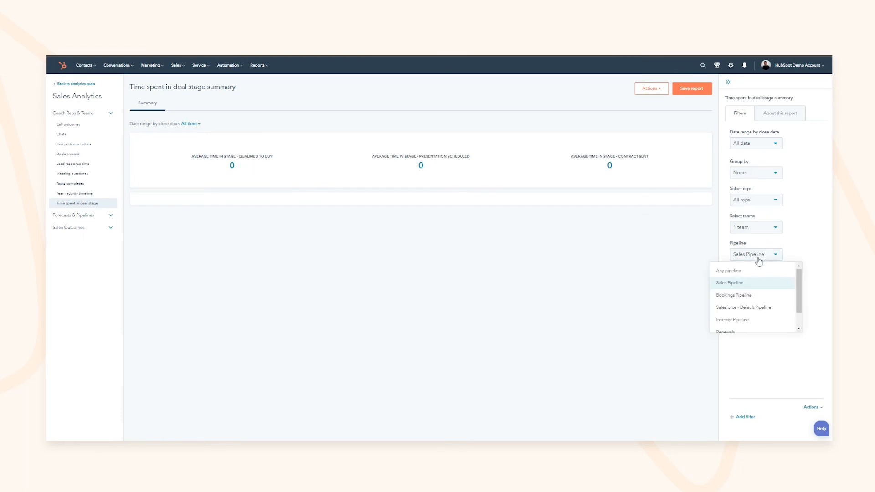
pyautogui.scroll(-1, 747, 303)
pyautogui.click(748, 325)
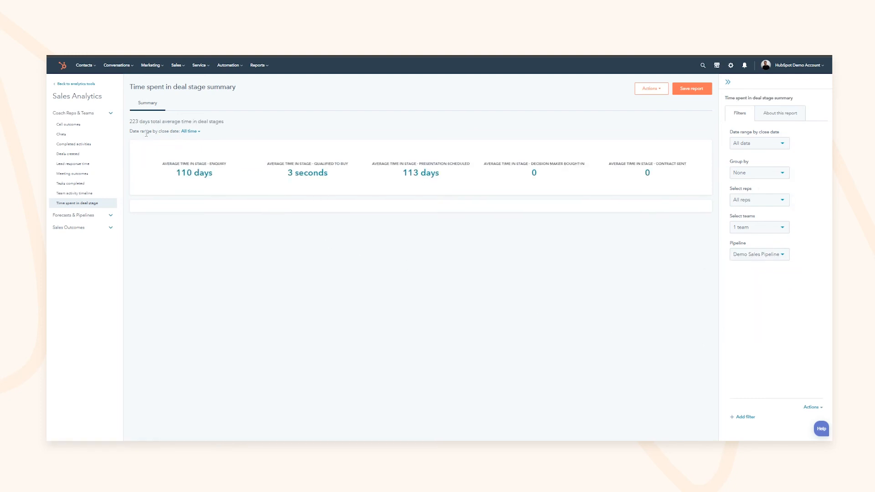
pyautogui.click(755, 173)
pyautogui.click(750, 191)
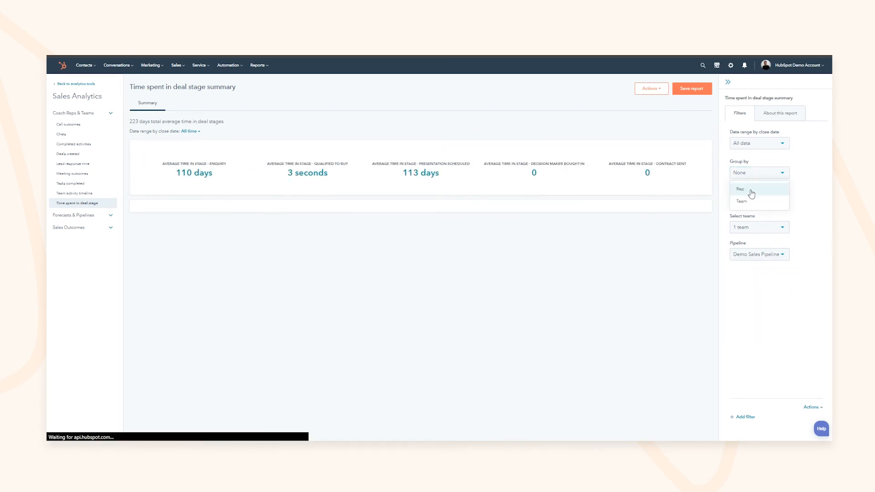
pyautogui.moveTo(193, 190)
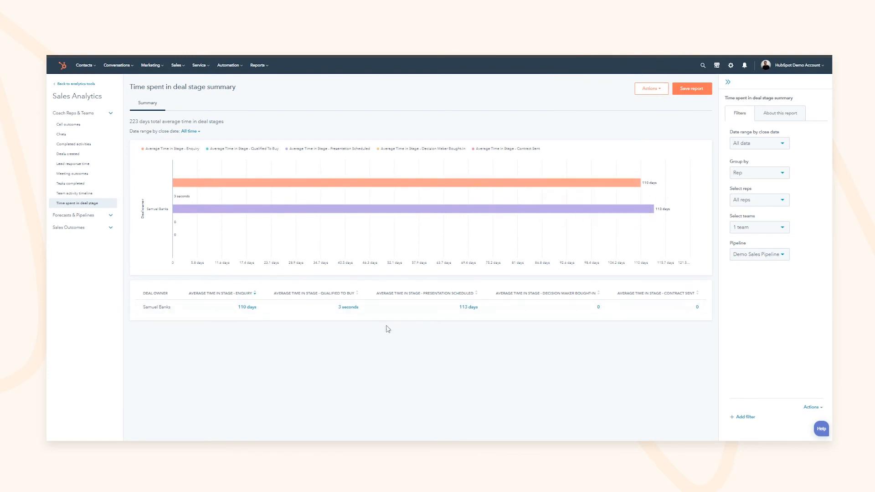
pyautogui.click(109, 216)
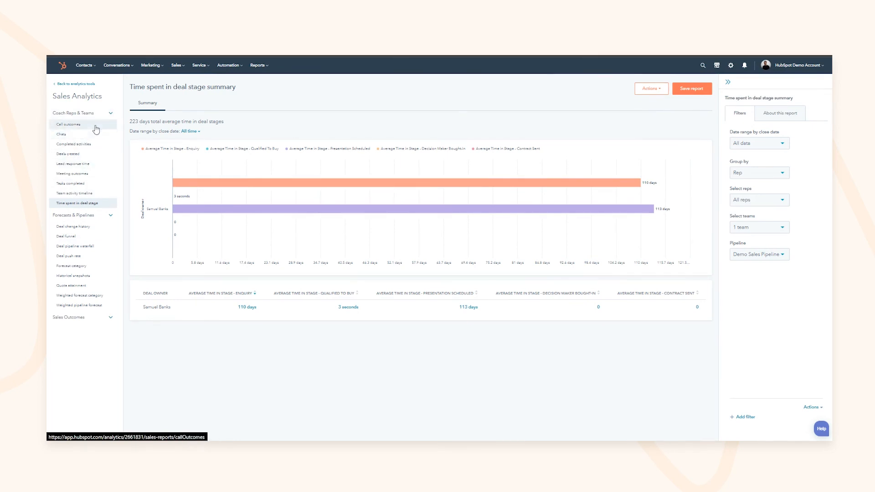
# Step: Preview the Tasks completed, Call outcomes and Completed activities reports
pyautogui.click(70, 185)
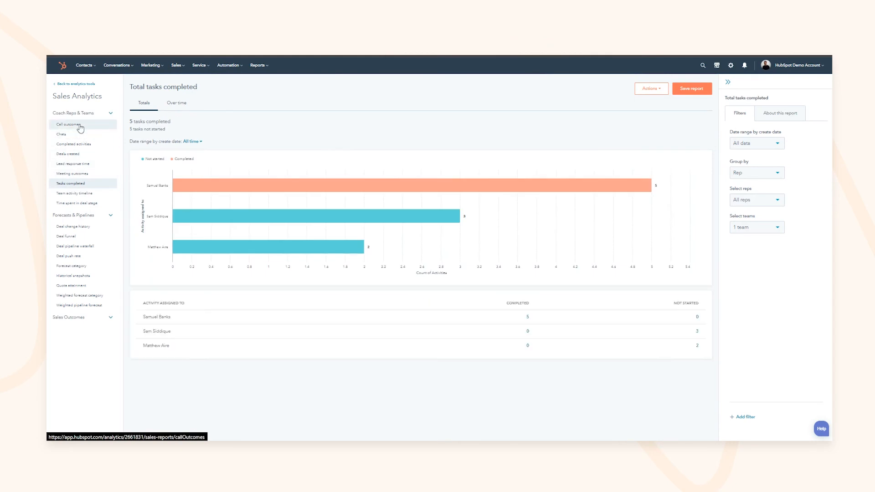
pyautogui.click(80, 127)
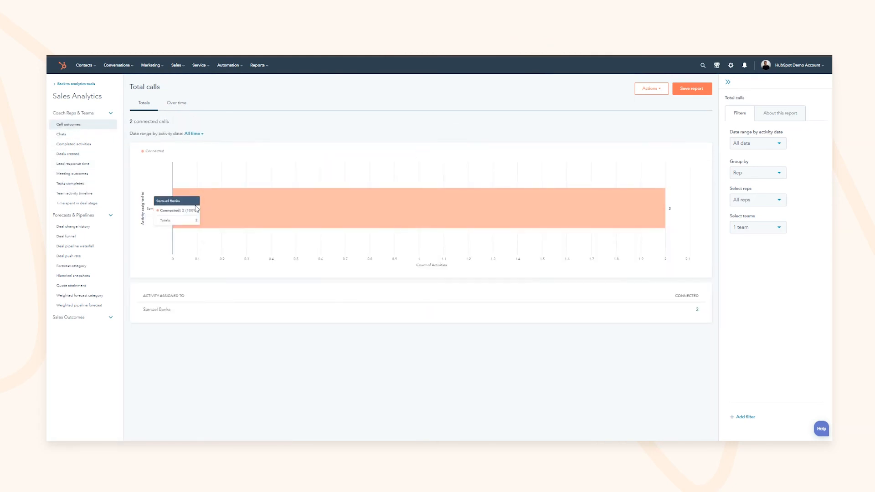
pyautogui.click(73, 144)
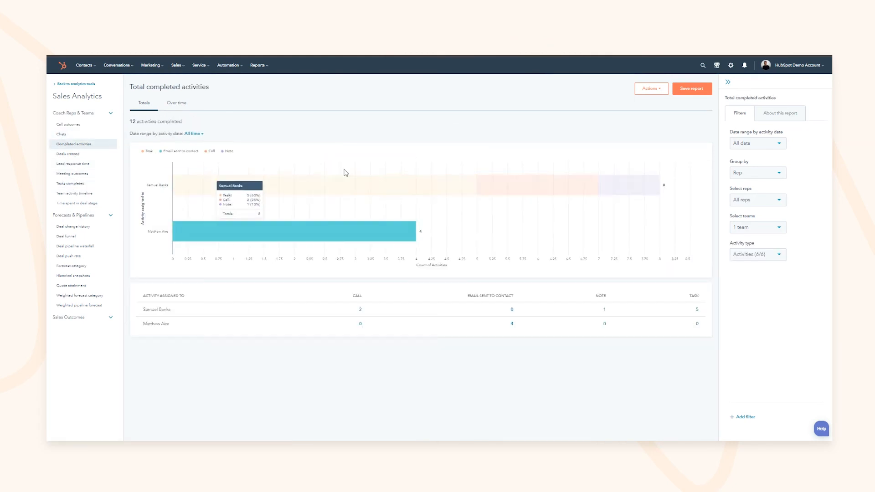
# Step: Collapse Coach Reps & Teams and open the Deal change history report
pyautogui.click(72, 113)
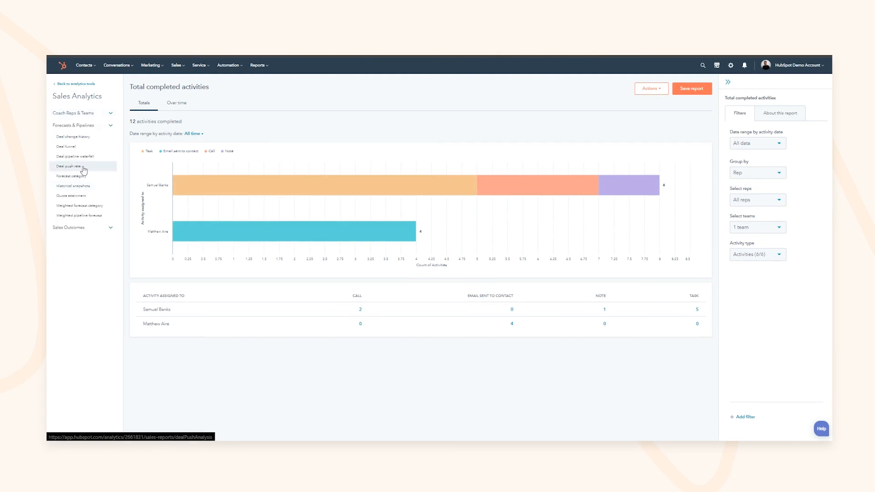
pyautogui.click(72, 136)
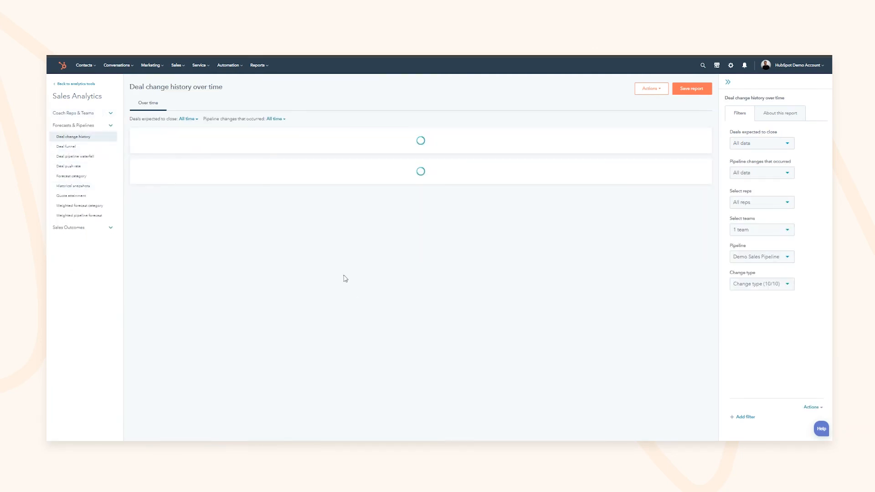
pyautogui.moveTo(215, 170)
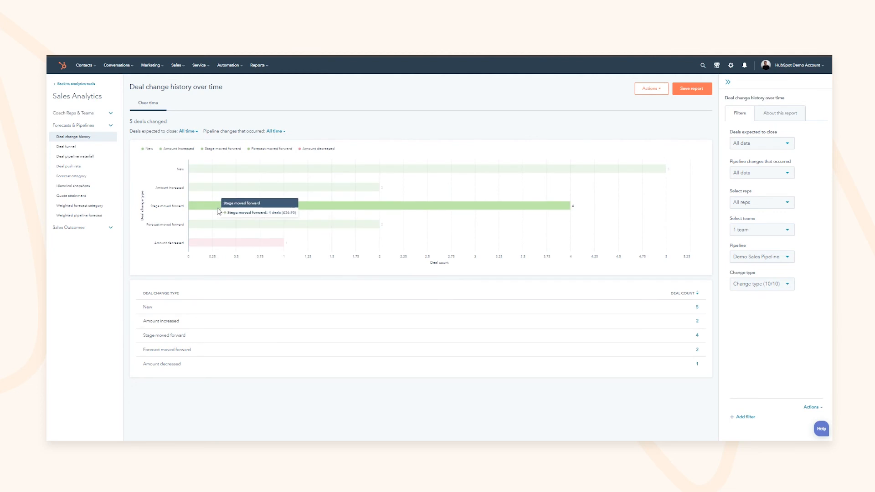
pyautogui.moveTo(209, 225)
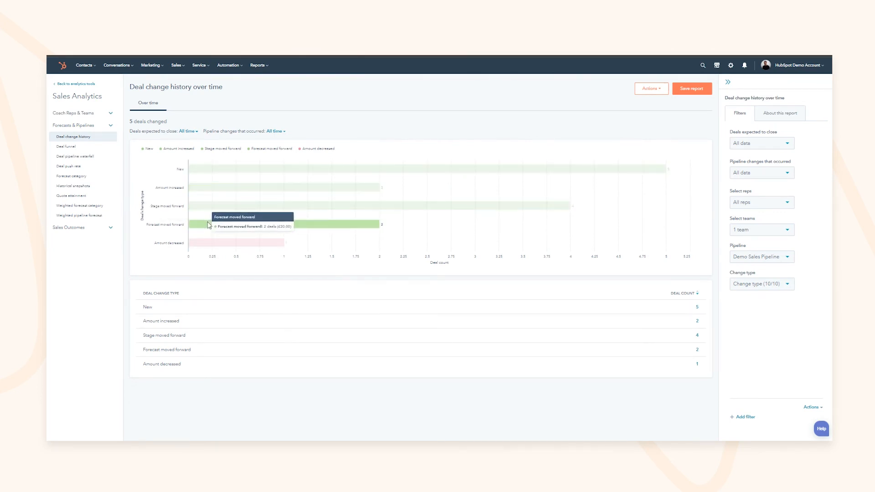
pyautogui.moveTo(212, 245)
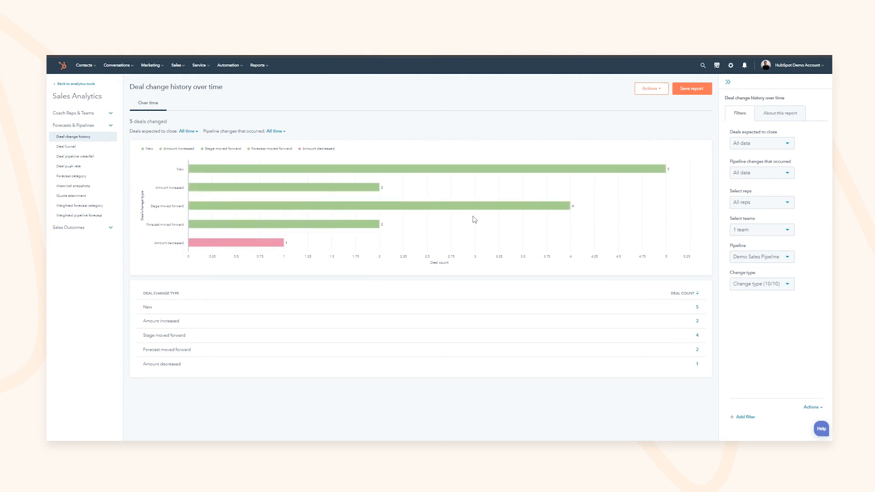
# Step: Review the deals behind the New change count
pyautogui.moveTo(328, 181)
pyautogui.click(279, 170)
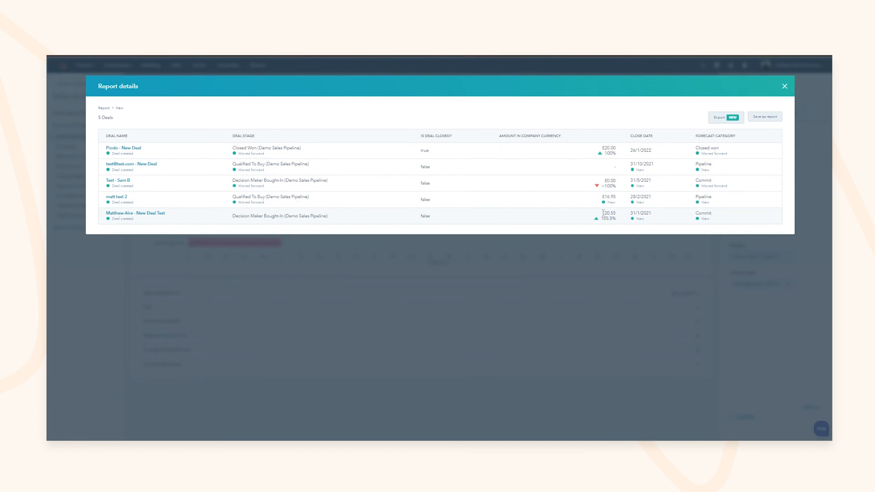
pyautogui.click(785, 88)
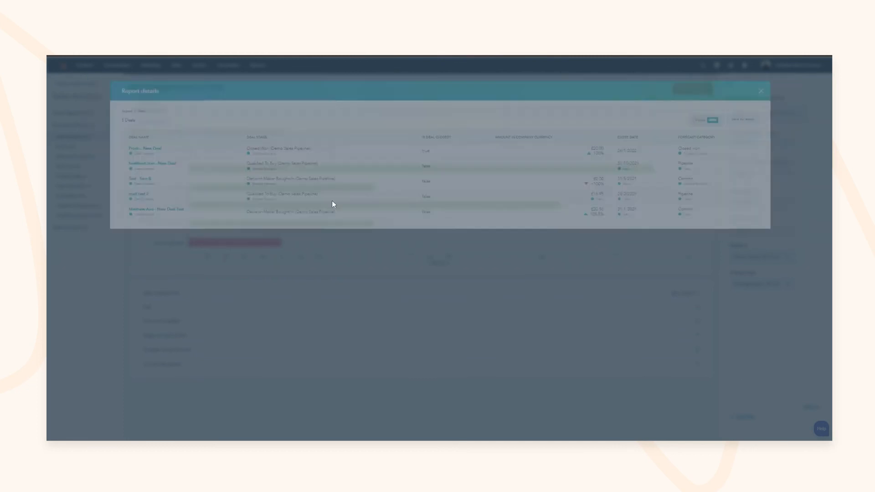
# Step: Inspect the Amount decreased deal details, then open the Deal pipeline waterfall report
pyautogui.click(246, 243)
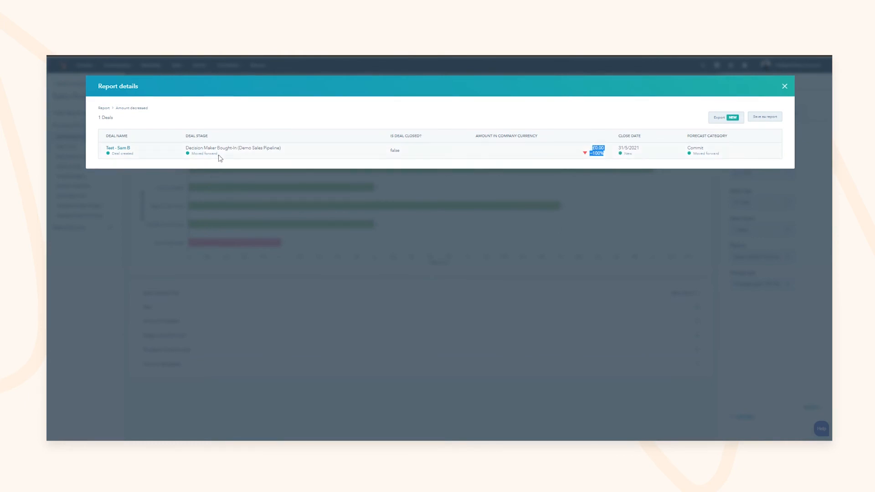
pyautogui.moveTo(255, 148); pyautogui.dragTo(210, 148)
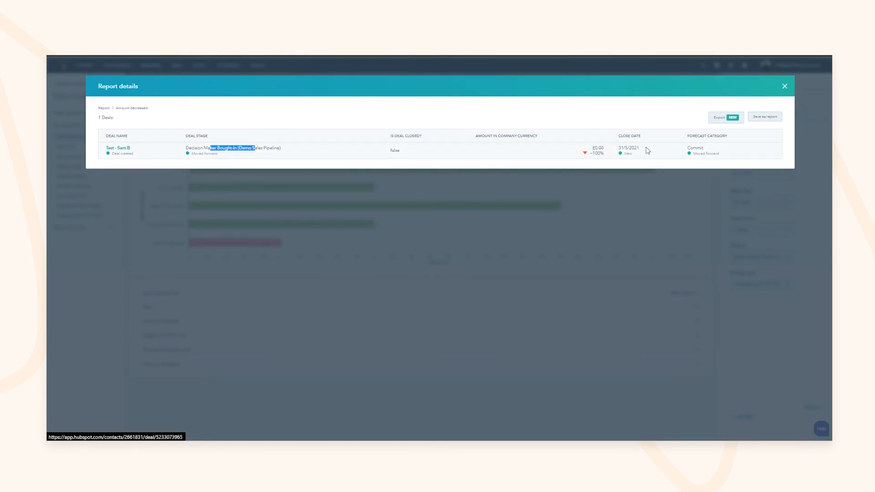
pyautogui.click(590, 151)
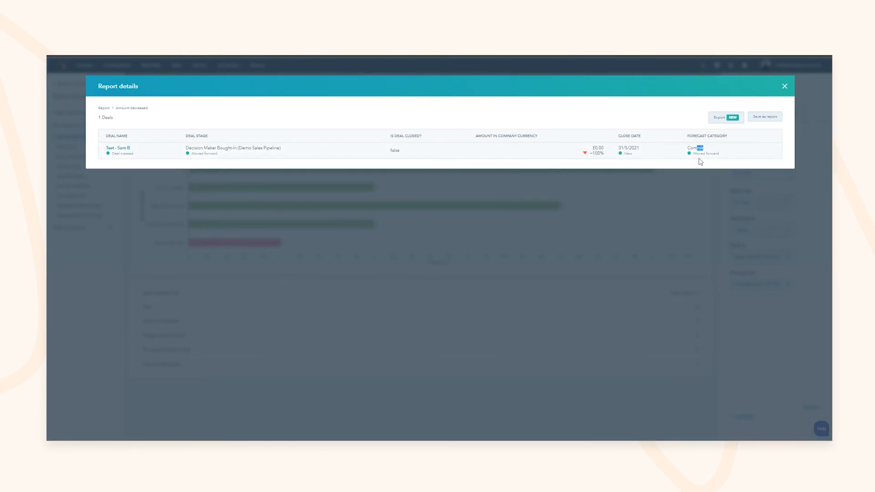
pyautogui.click(785, 86)
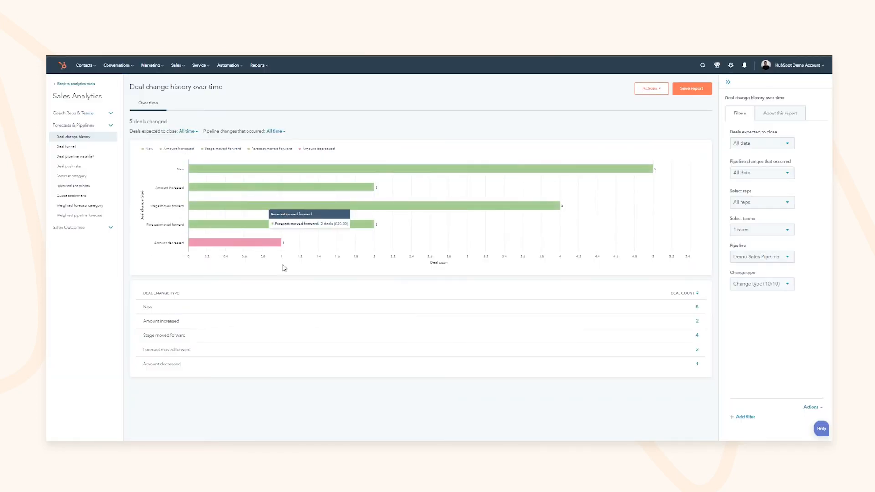
pyautogui.click(223, 242)
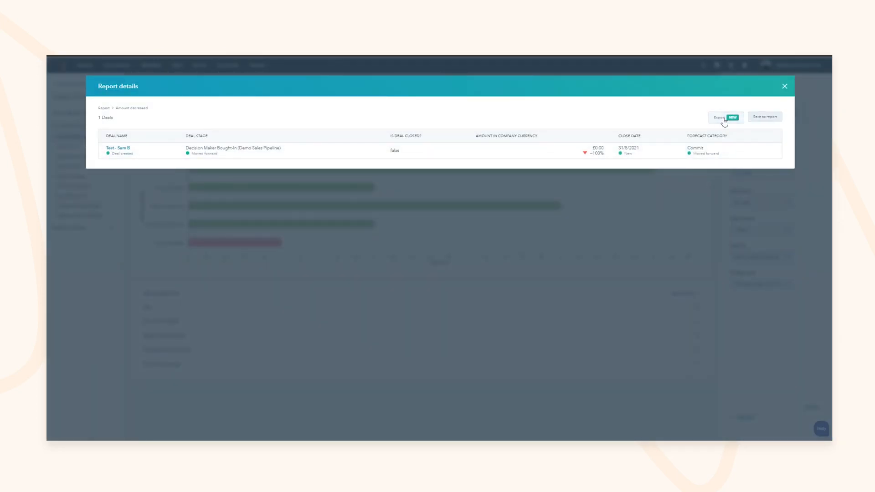
pyautogui.click(785, 88)
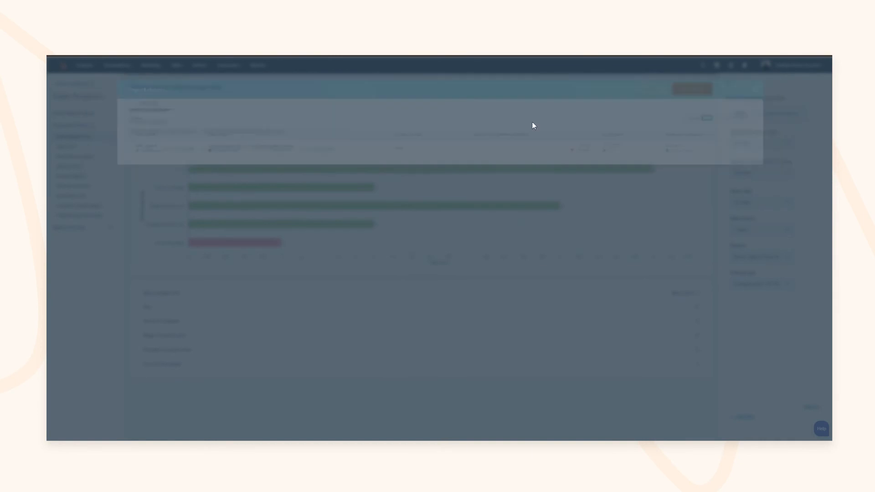
pyautogui.click(76, 157)
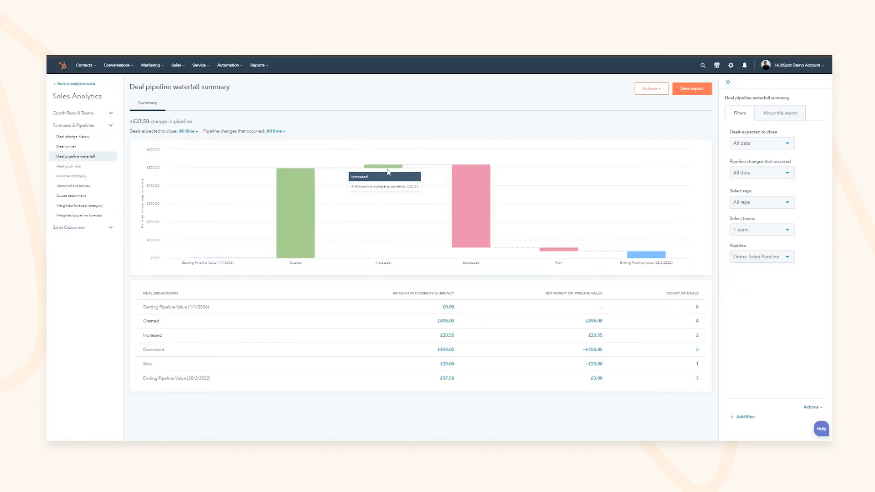
# Step: Open Deal push rate and view the one pushed deal behind the orange bar
pyautogui.moveTo(471, 208)
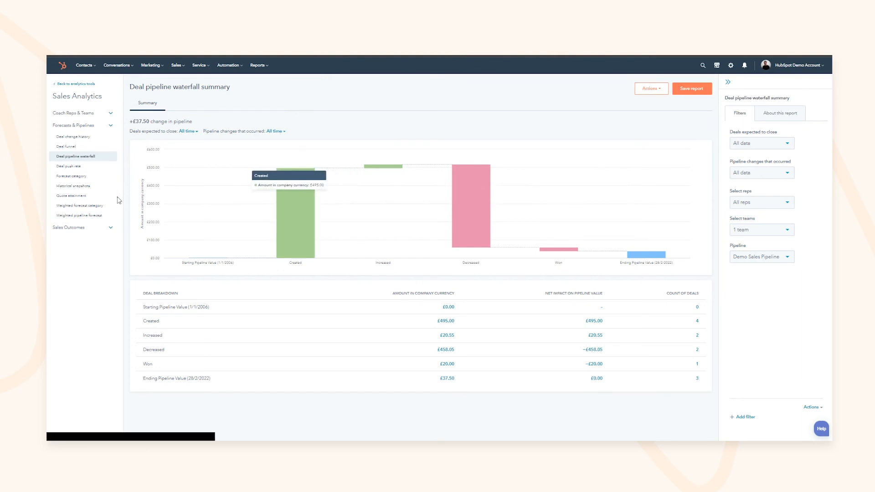
pyautogui.click(66, 167)
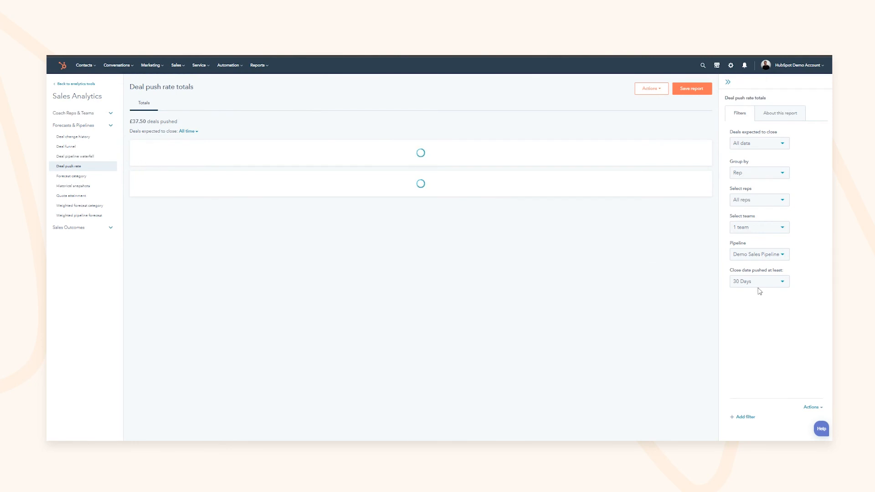
pyautogui.moveTo(250, 194)
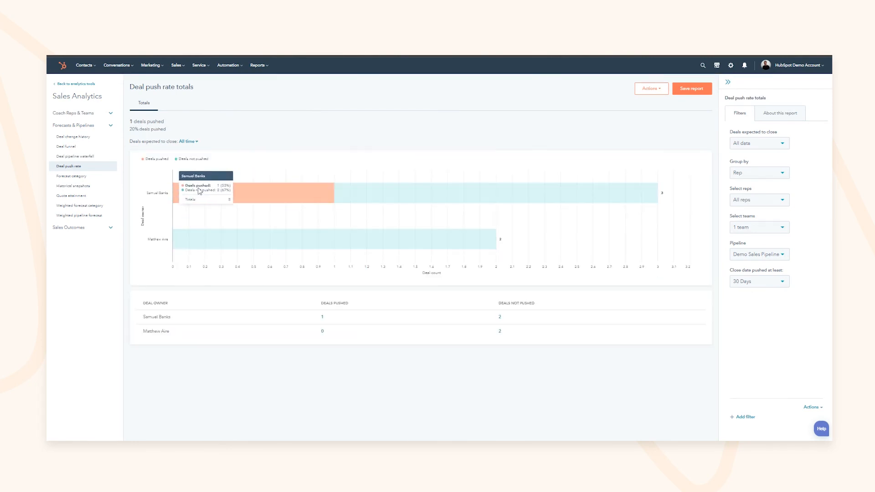
pyautogui.click(243, 191)
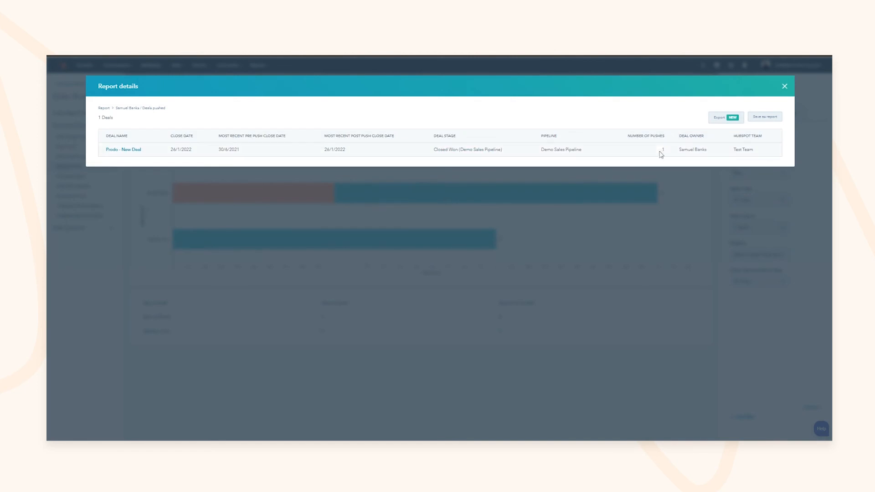
pyautogui.click(782, 88)
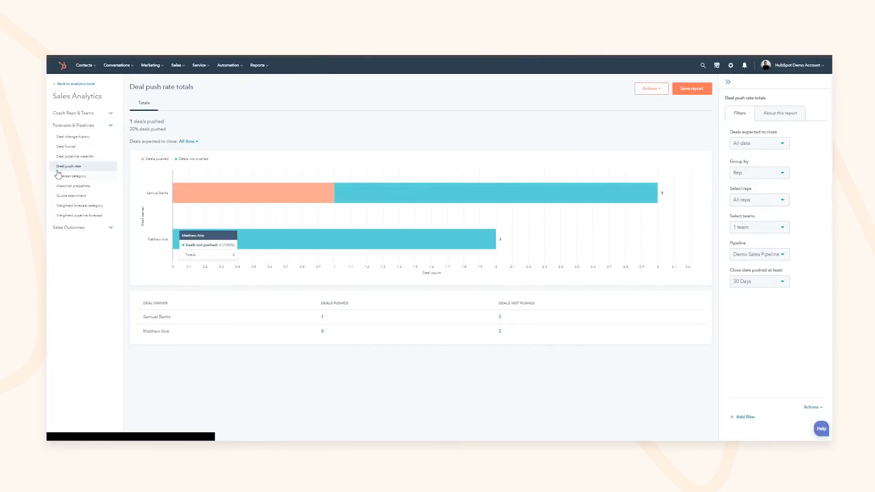
# Step: Review the Forecast category report and the Quota attainment report's 4% figure
pyautogui.click(58, 175)
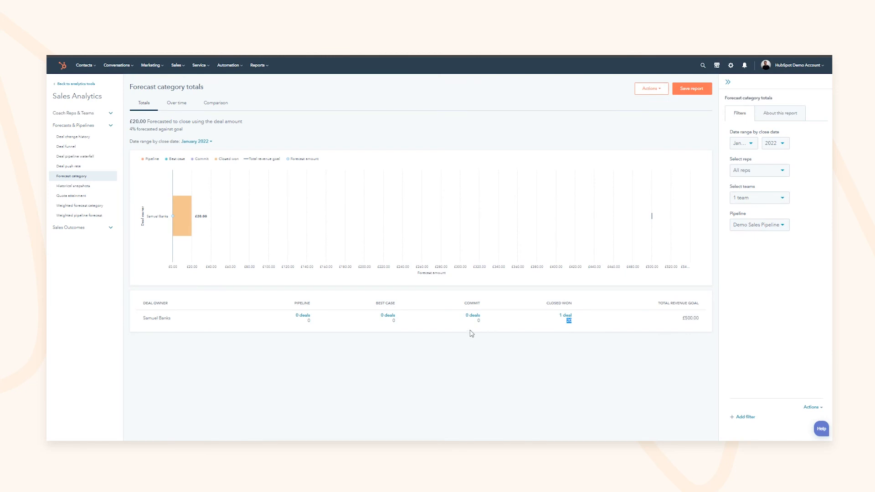
pyautogui.moveTo(472, 334); pyautogui.dragTo(502, 332)
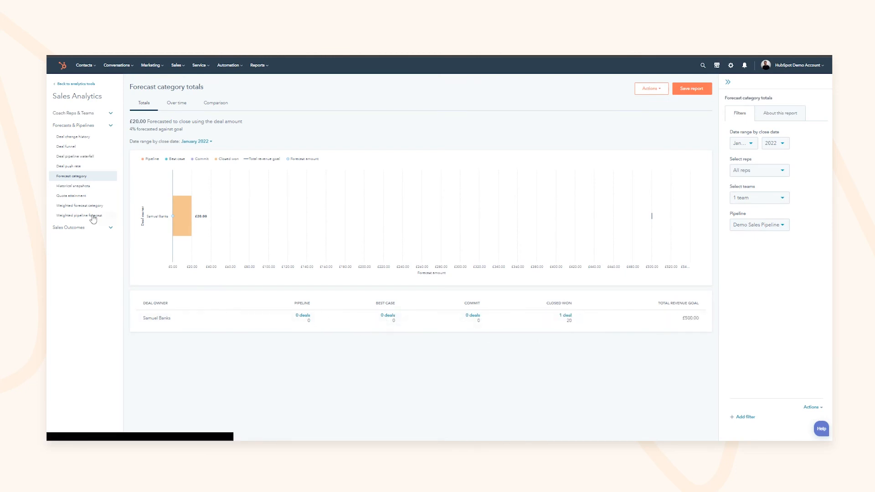
pyautogui.click(80, 196)
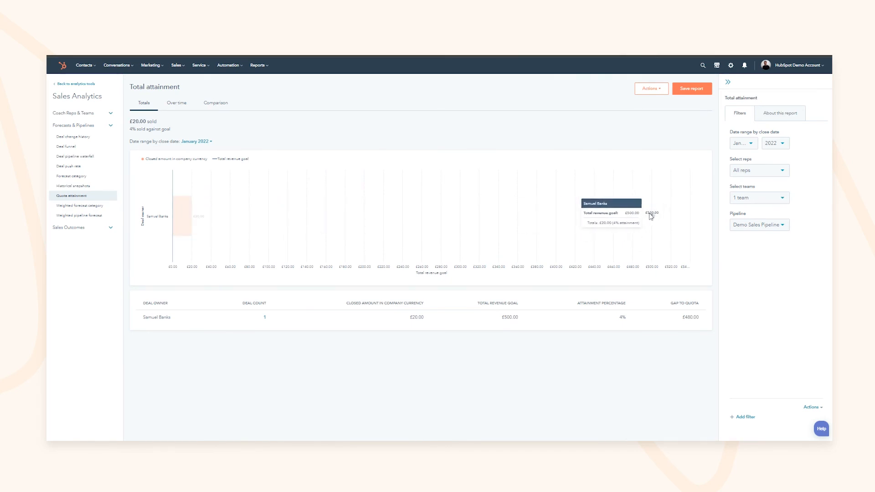
pyautogui.doubleClick(622, 317)
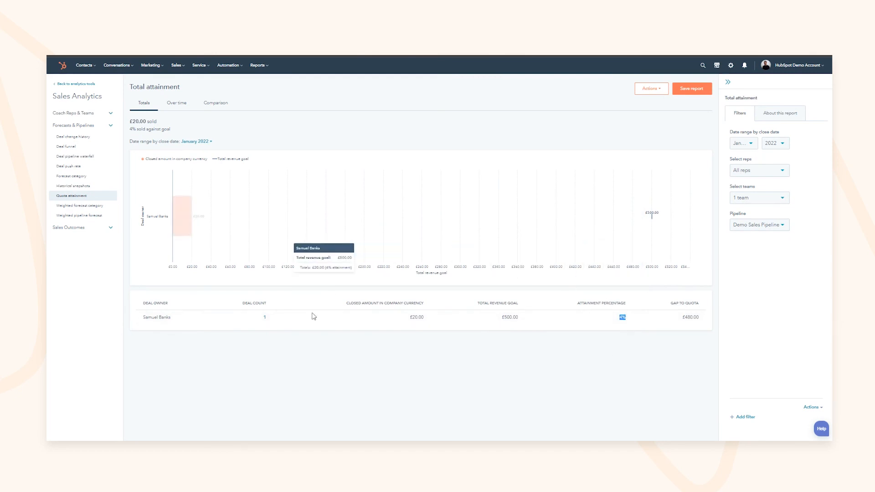
# Step: Open Weighted pipeline forecast, then Average deal size under Sales Outcomes
pyautogui.click(78, 215)
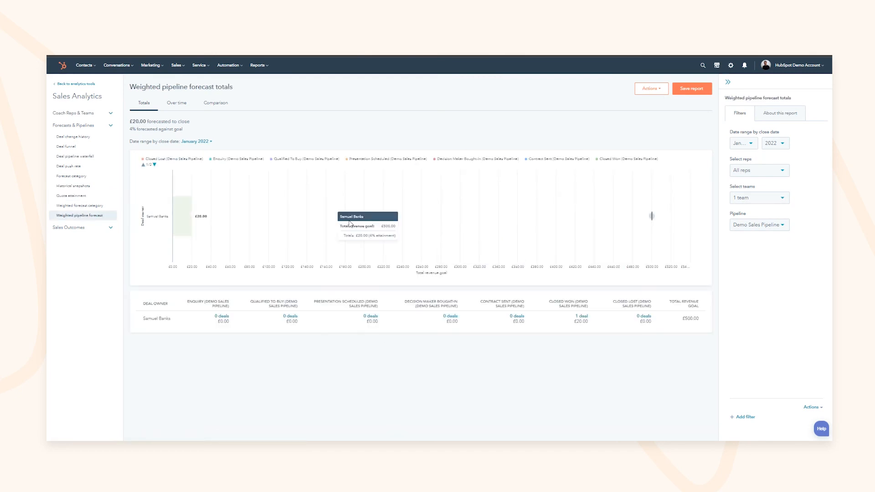
pyautogui.click(98, 232)
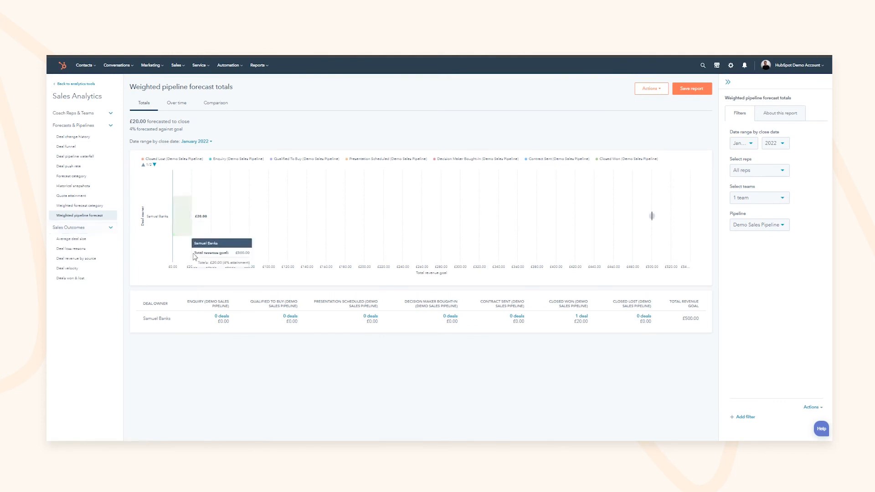
pyautogui.click(76, 238)
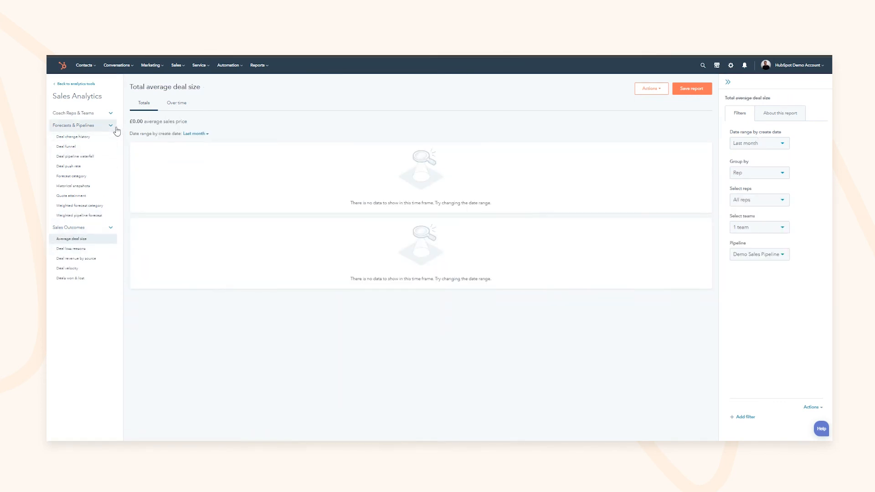
# Step: Set the Average deal size report's date range to This month
pyautogui.click(189, 133)
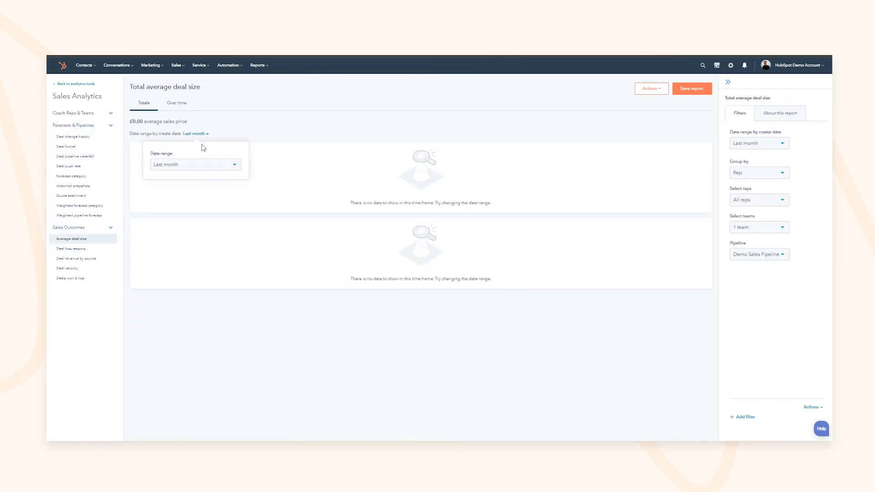
pyautogui.click(183, 165)
pyautogui.scroll(-2, 186, 229)
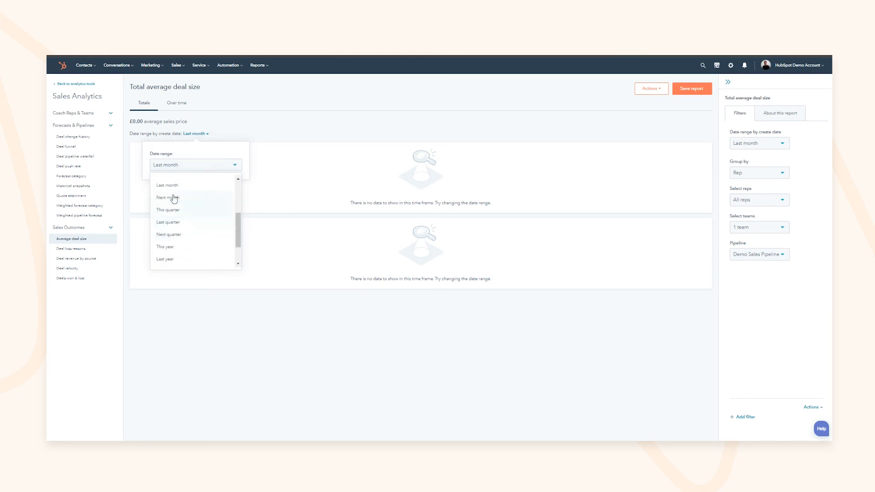
pyautogui.click(177, 218)
pyautogui.click(295, 340)
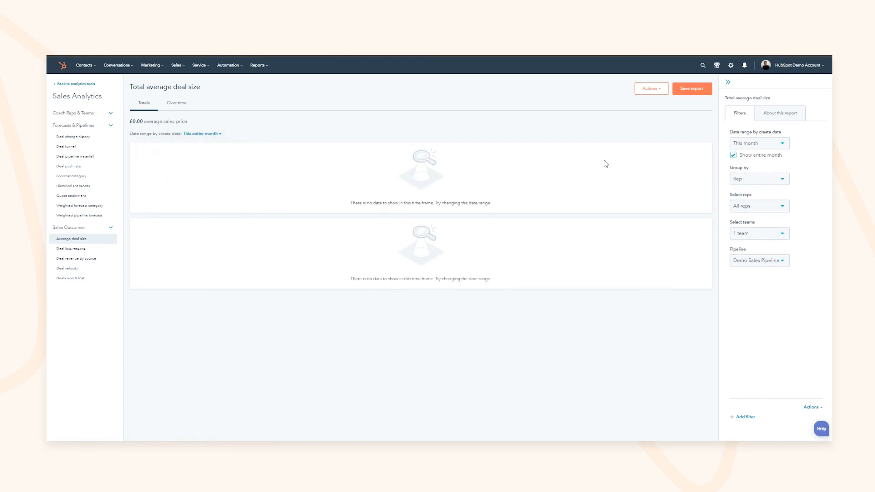
pyautogui.click(210, 135)
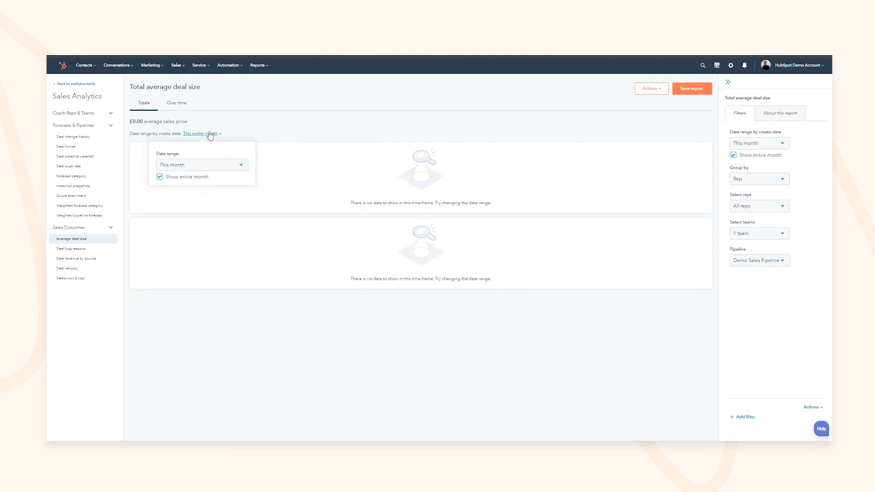
# Step: Chart average deal size over time for All data, then open Deal loss reasons
pyautogui.click(178, 103)
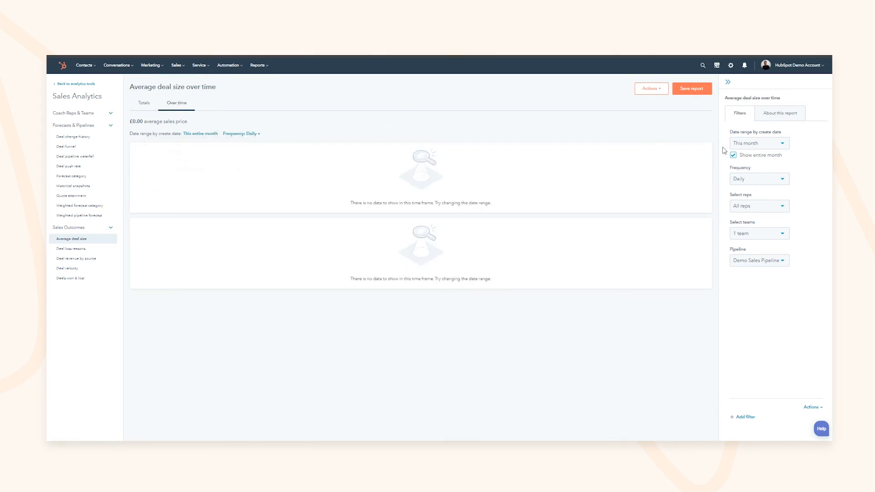
pyautogui.click(759, 143)
pyautogui.click(746, 159)
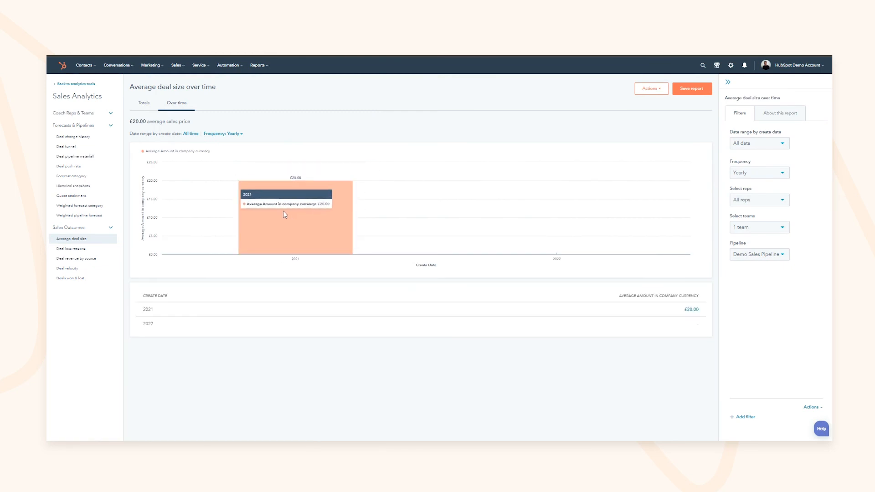
pyautogui.click(759, 228)
pyautogui.click(759, 228)
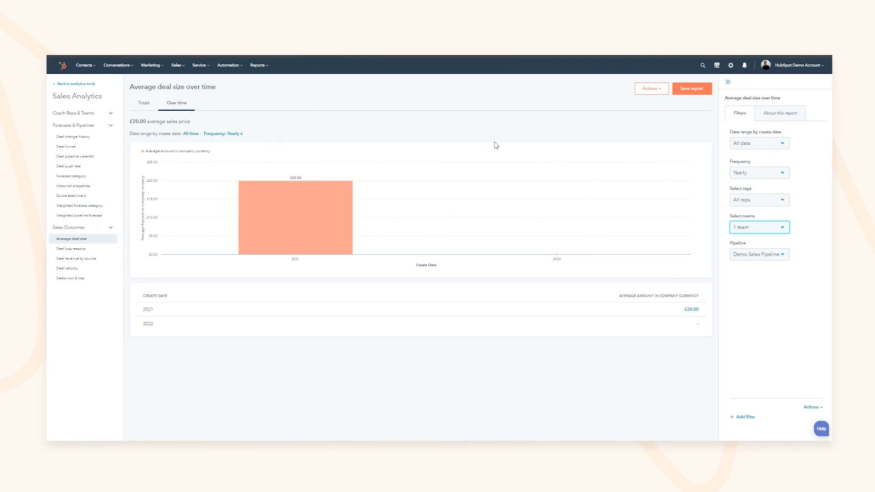
pyautogui.click(78, 250)
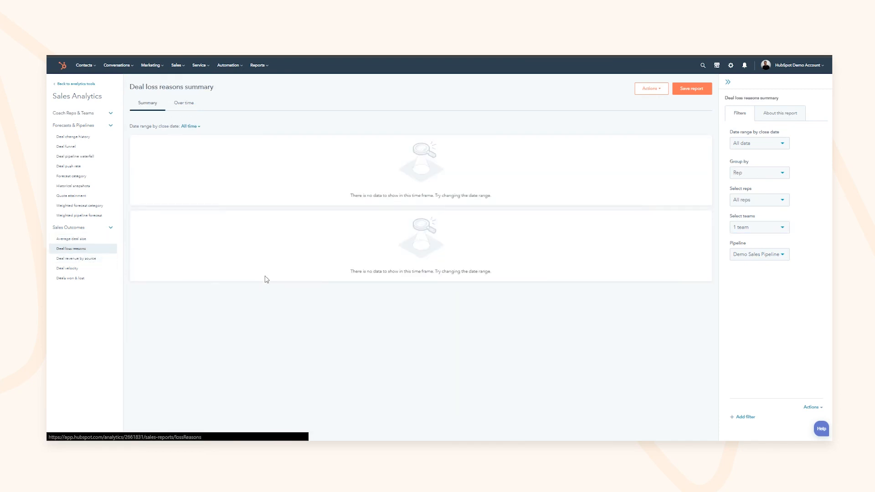
# Step: View the Deal revenue by source, Deal velocity and Deals won & lost reports
pyautogui.click(64, 259)
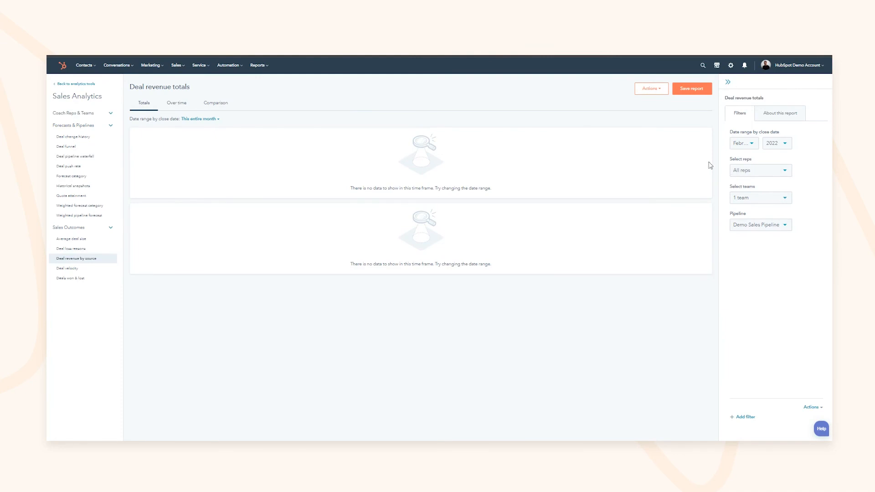
pyautogui.click(83, 269)
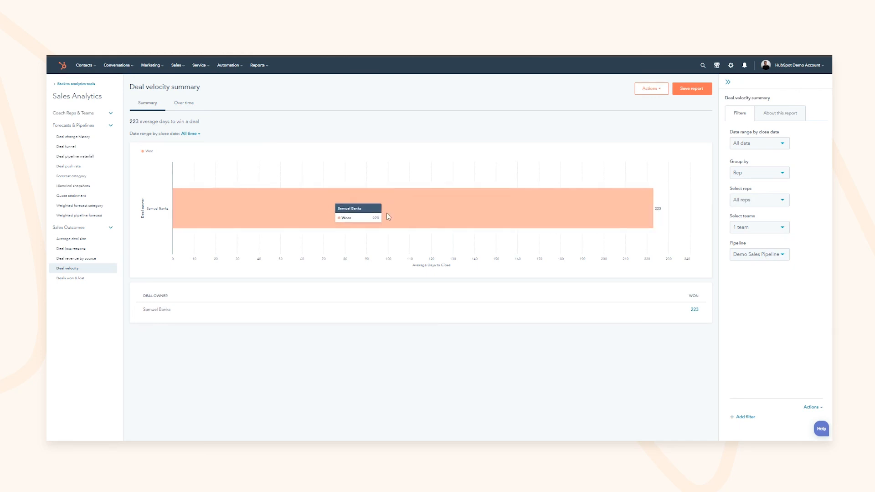
pyautogui.click(69, 279)
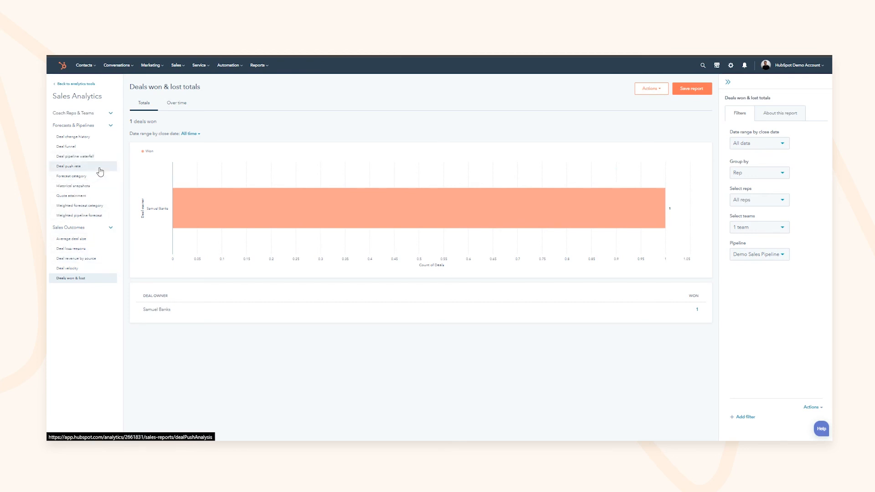
# Step: Collapse and re-expand the Sales Outcomes, Coach Reps & Teams and Forecasts & Pipelines report lists
pyautogui.click(111, 227)
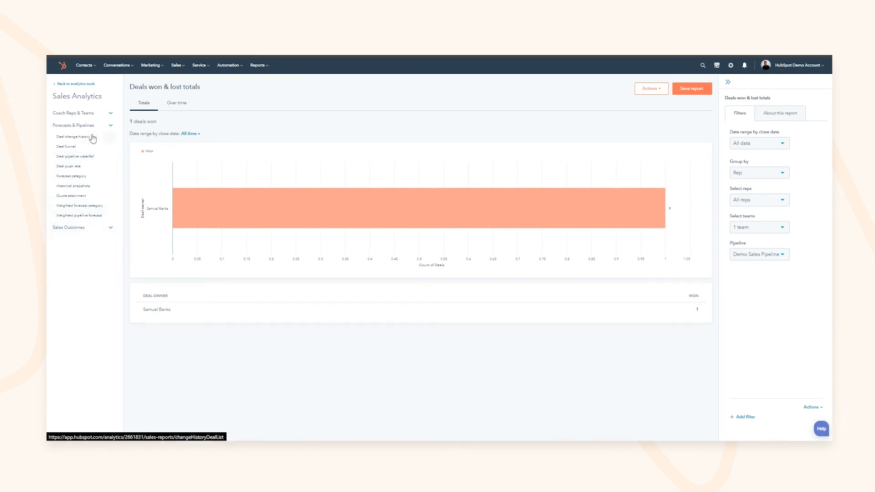
pyautogui.click(110, 117)
pyautogui.click(110, 115)
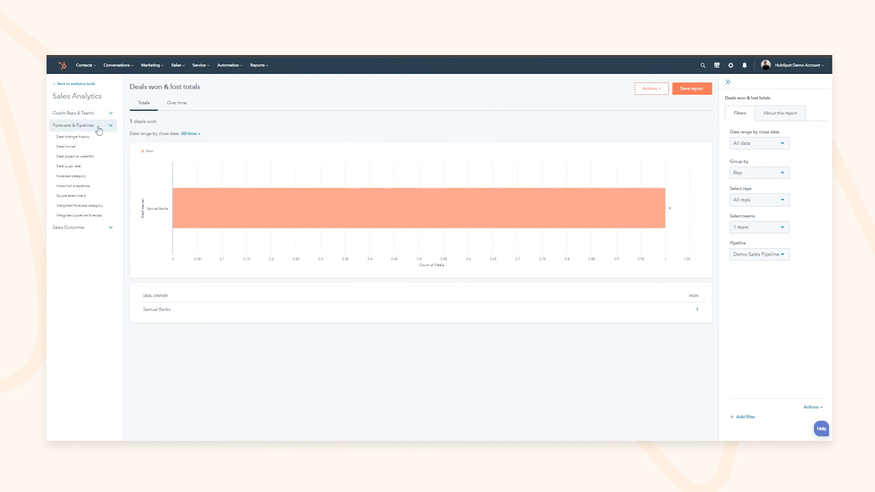
pyautogui.click(99, 127)
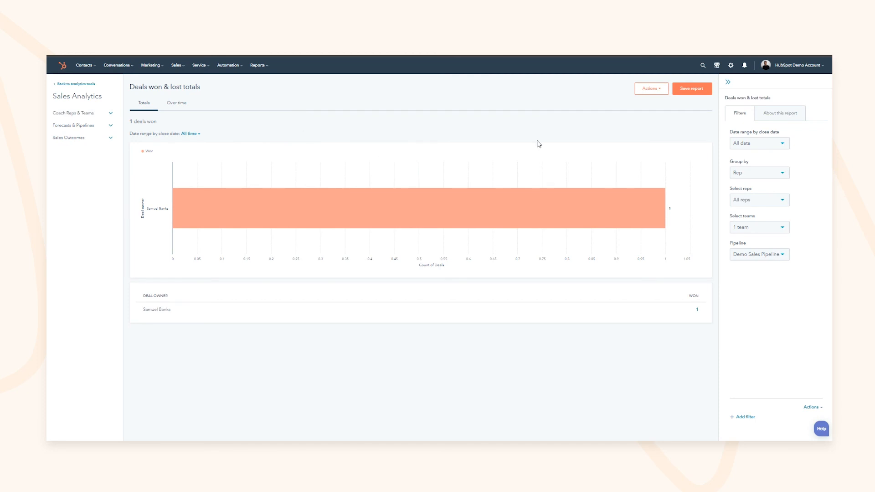
pyautogui.click(106, 137)
pyautogui.click(91, 126)
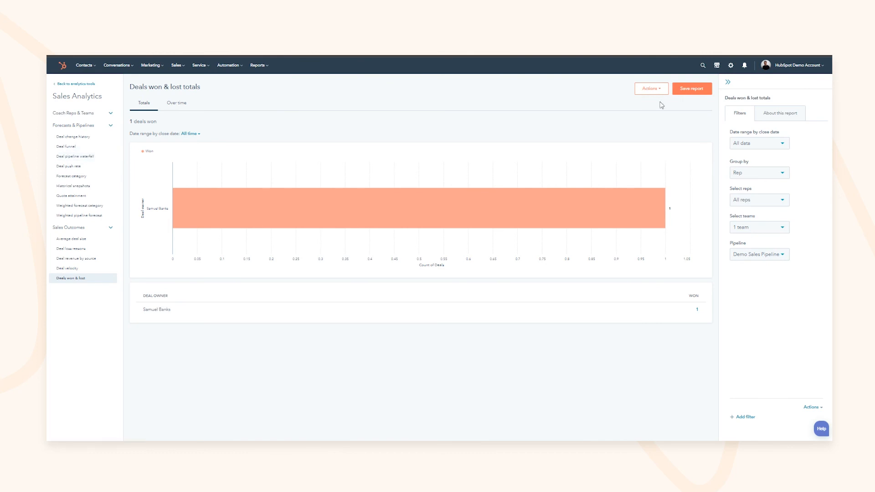
# Step: Choose to save the report to an existing dashboard, then close the panel without saving
pyautogui.click(684, 90)
pyautogui.click(713, 160)
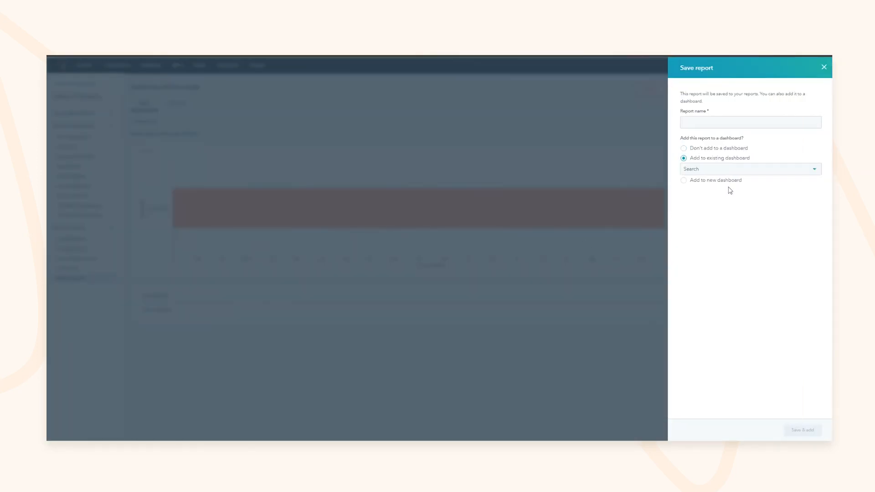
pyautogui.click(824, 68)
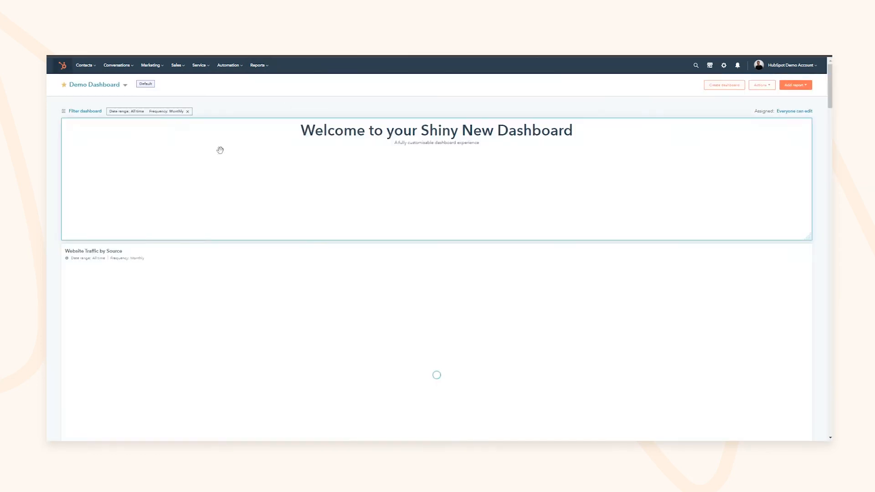
# Step: Scroll through the Demo Dashboard, then bring up its 'Everyone can edit' access popover
pyautogui.scroll(-5, 239, 195)
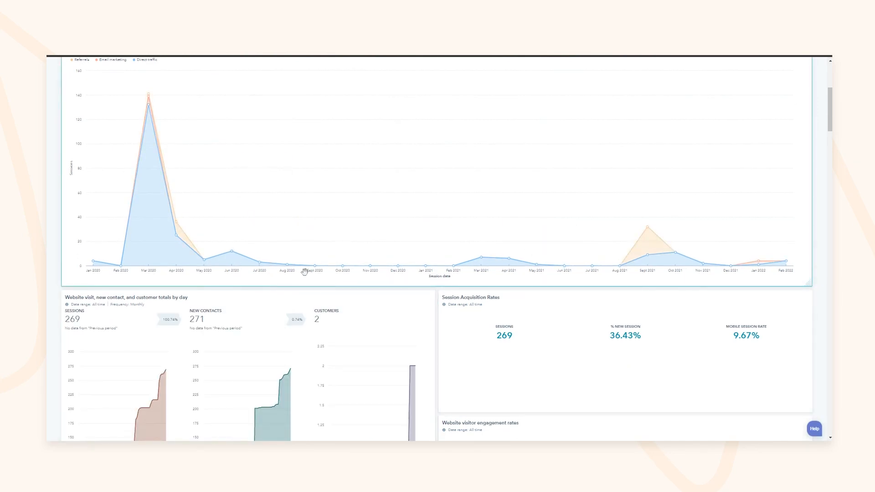
pyautogui.scroll(-3, 501, 273)
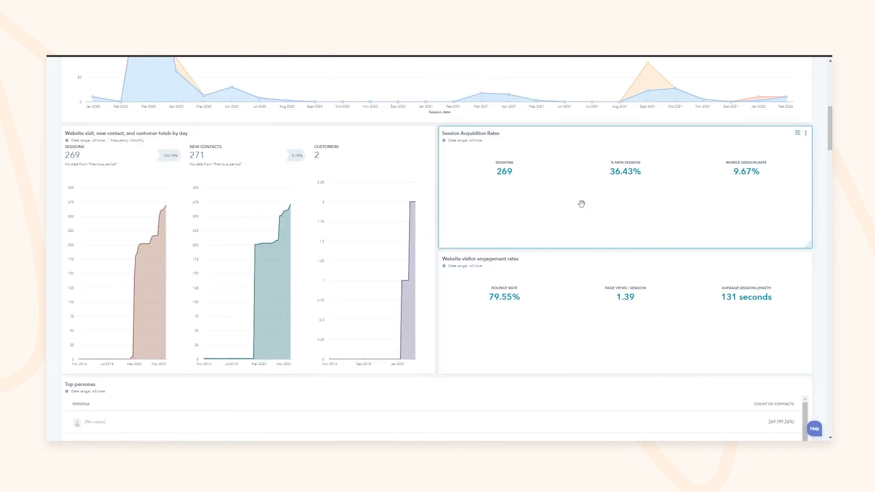
pyautogui.scroll(3, 530, 252)
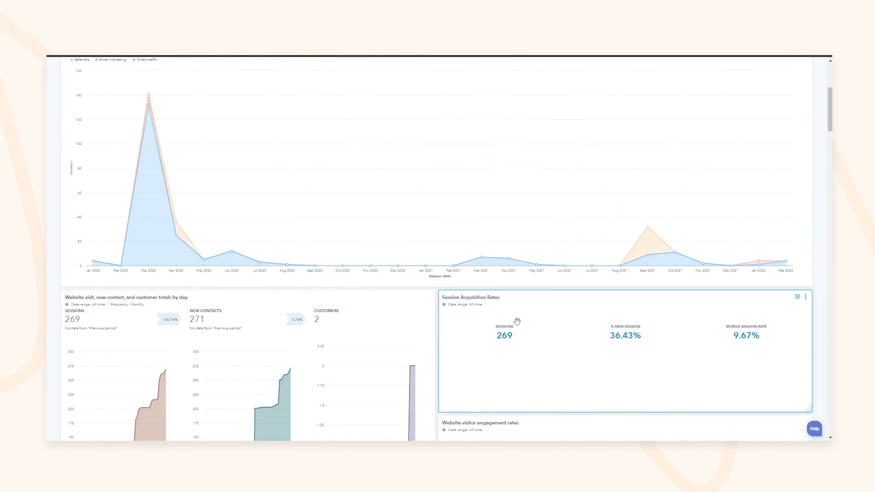
pyautogui.scroll(4, 515, 319)
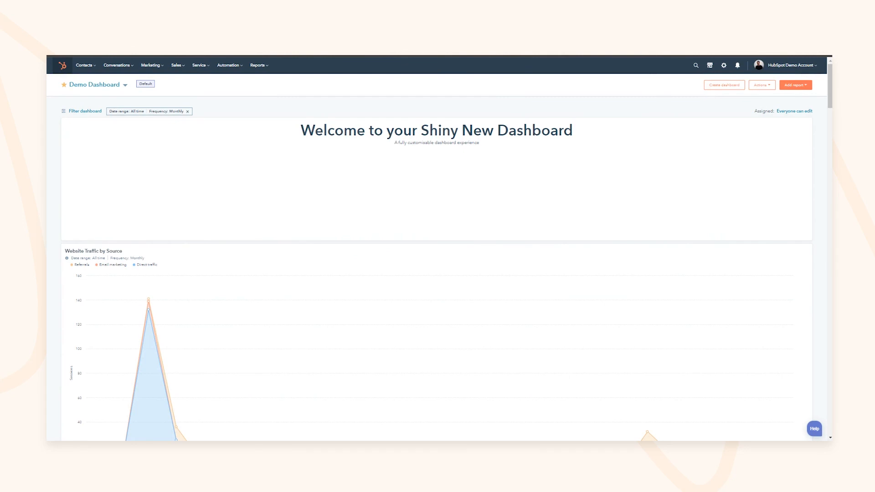
pyautogui.click(795, 111)
# Step: Check the Manage access panel, close it, and start Email this dashboard from Actions
pyautogui.click(745, 143)
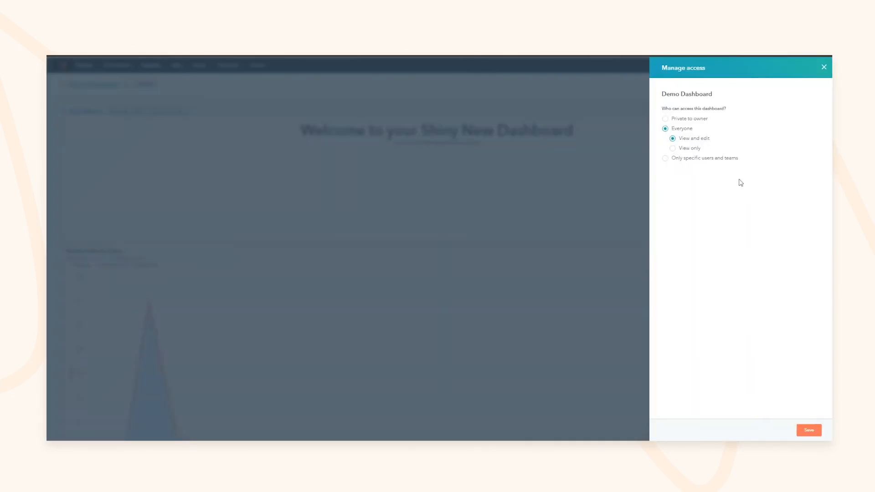
pyautogui.click(824, 68)
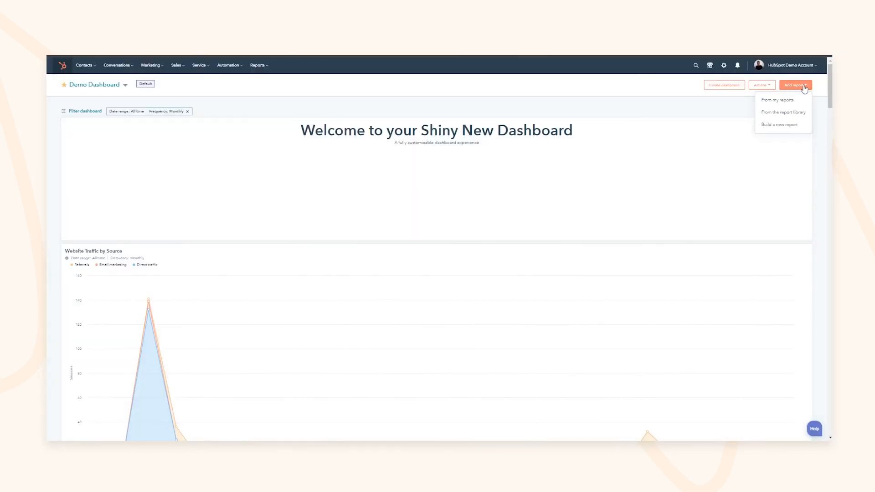
pyautogui.click(772, 87)
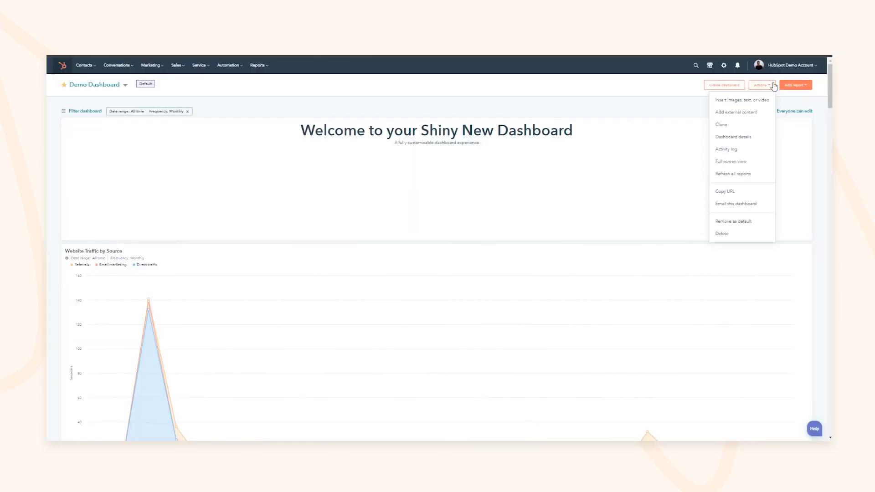
pyautogui.click(737, 204)
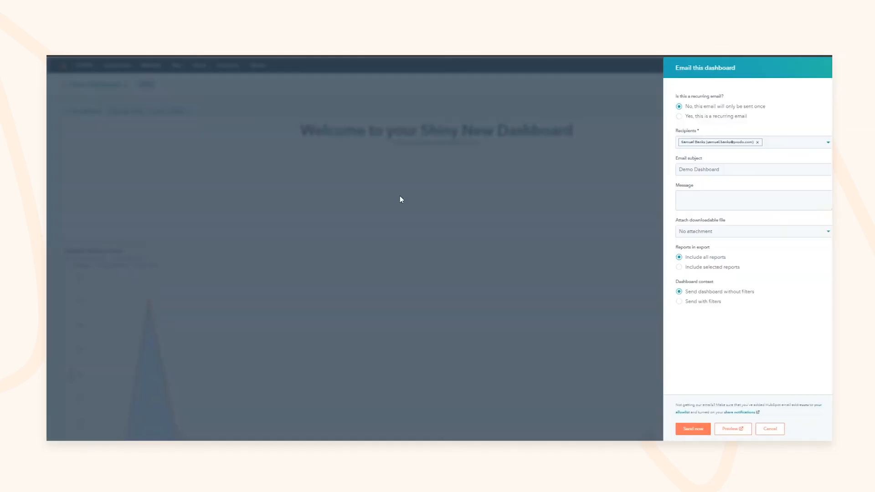
# Step: Configure a recurring dashboard email at 10:00 with filters and a PDF attachment, then cancel it
pyautogui.click(675, 118)
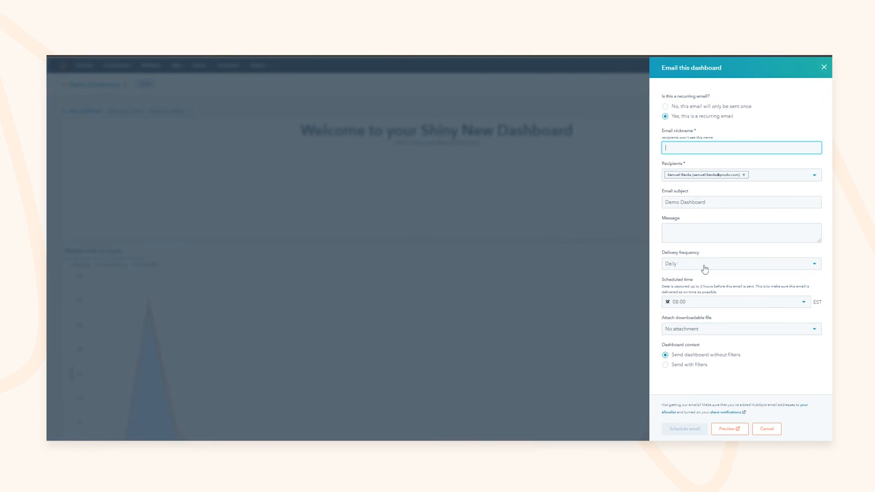
pyautogui.click(718, 309)
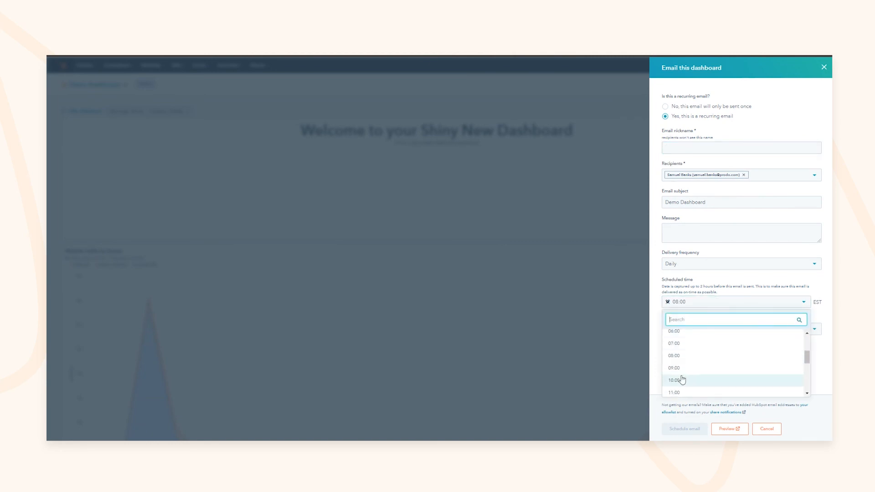
pyautogui.click(682, 379)
pyautogui.click(692, 370)
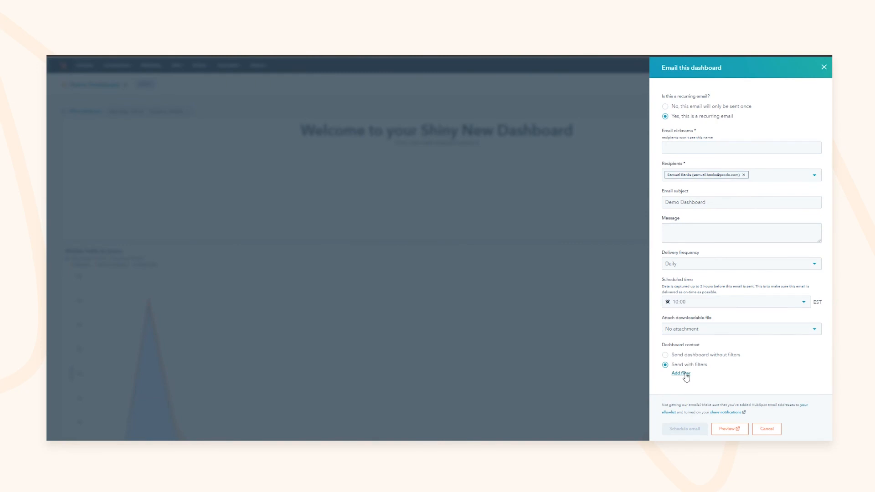
pyautogui.click(688, 329)
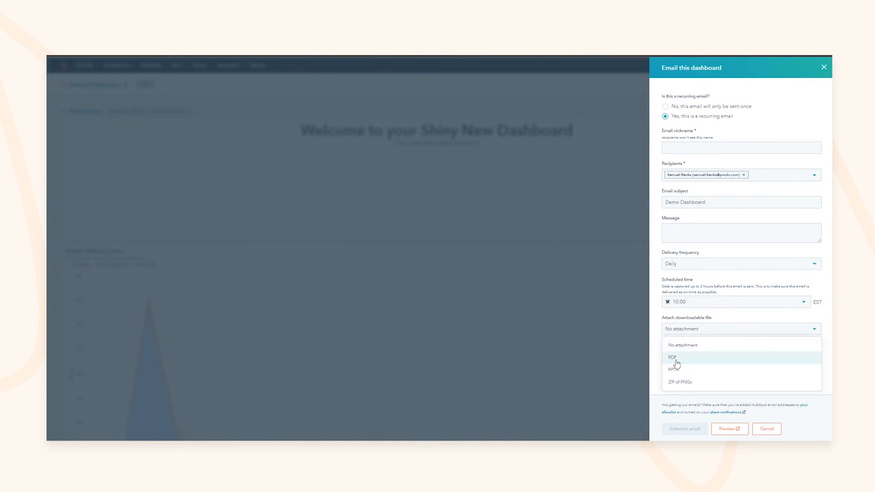
pyautogui.click(678, 363)
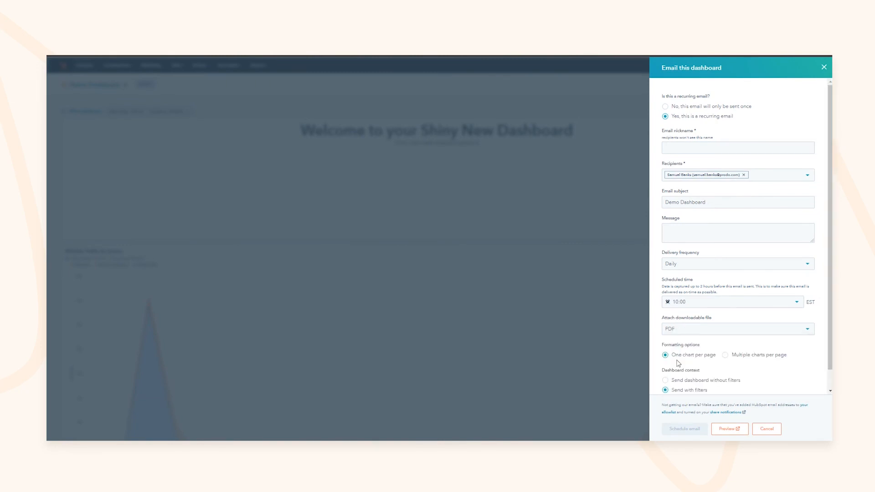
pyautogui.click(764, 432)
pyautogui.click(761, 85)
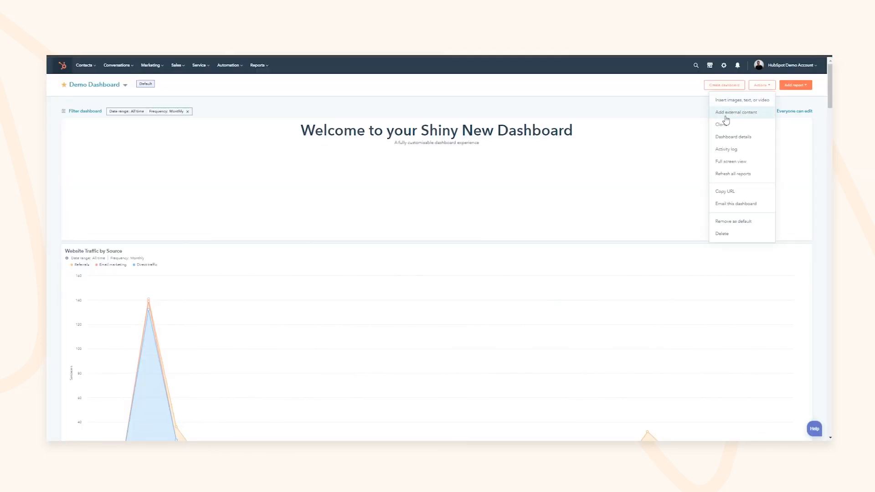
pyautogui.click(752, 120)
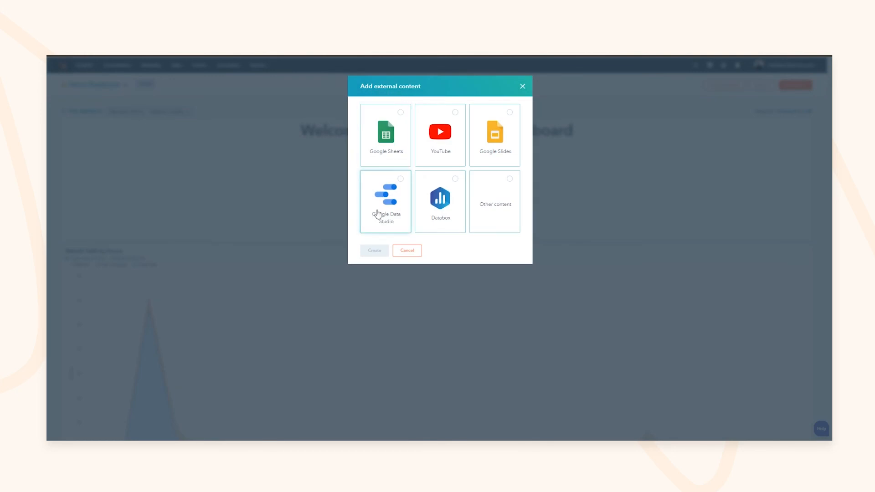
pyautogui.click(535, 224)
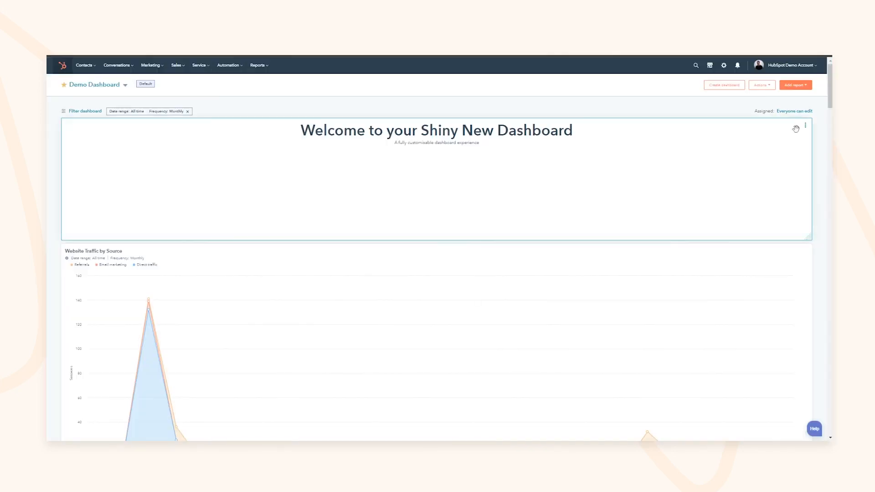
pyautogui.click(774, 87)
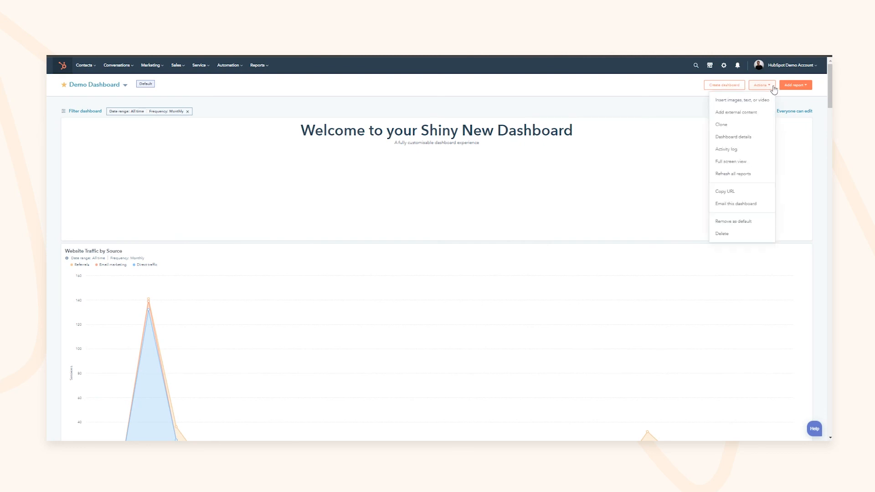
pyautogui.click(625, 107)
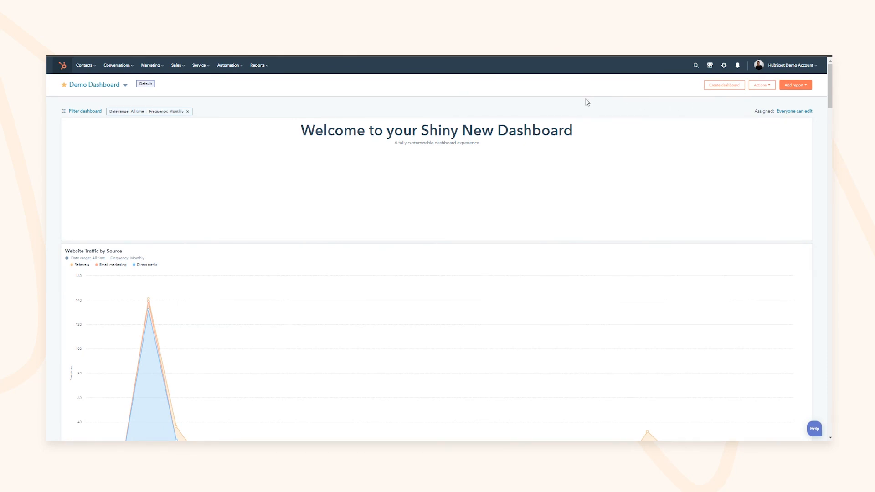
# Step: Go to the App Marketplace's Sales category and scroll through its app cards
pyautogui.click(706, 68)
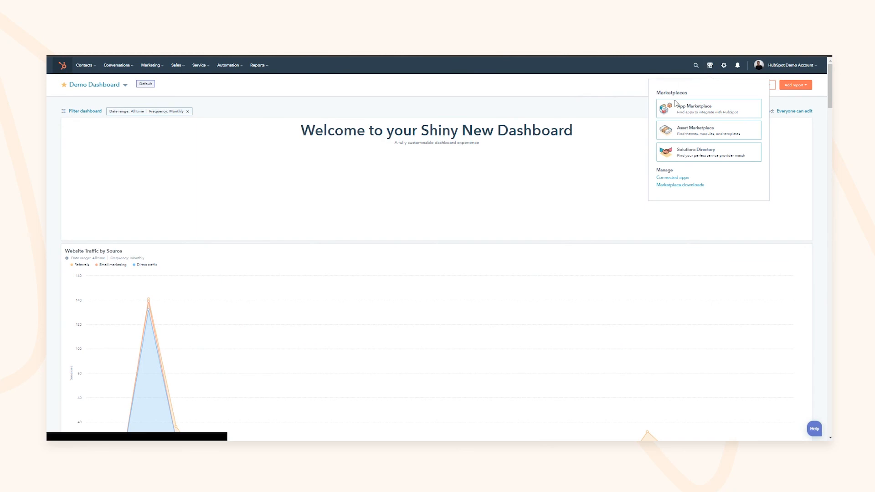
pyautogui.click(686, 110)
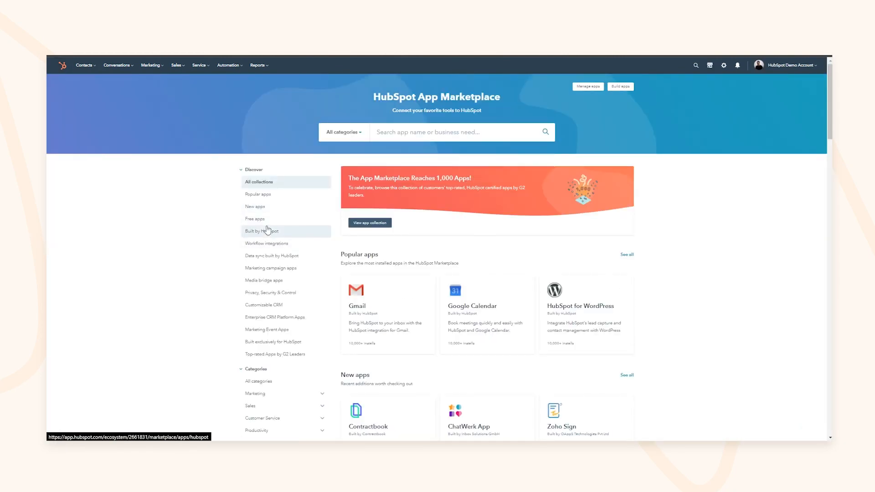
pyautogui.scroll(-2, 297, 314)
pyautogui.click(273, 315)
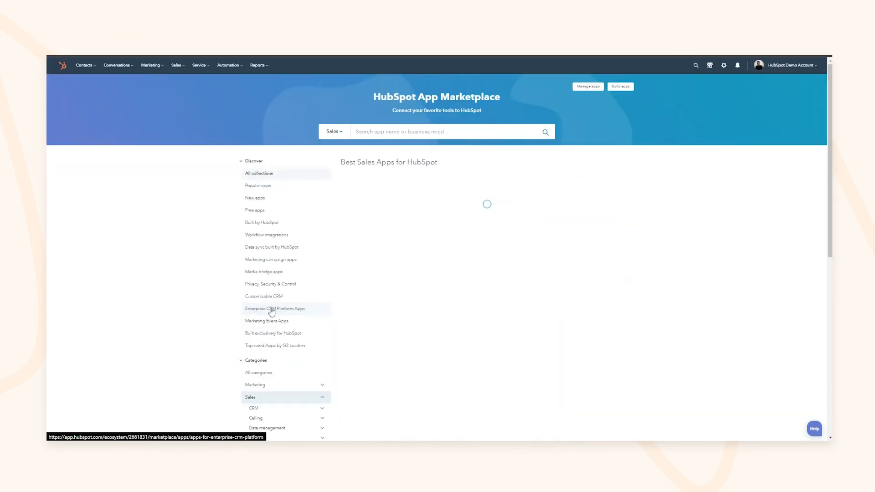
pyautogui.scroll(-3, 270, 303)
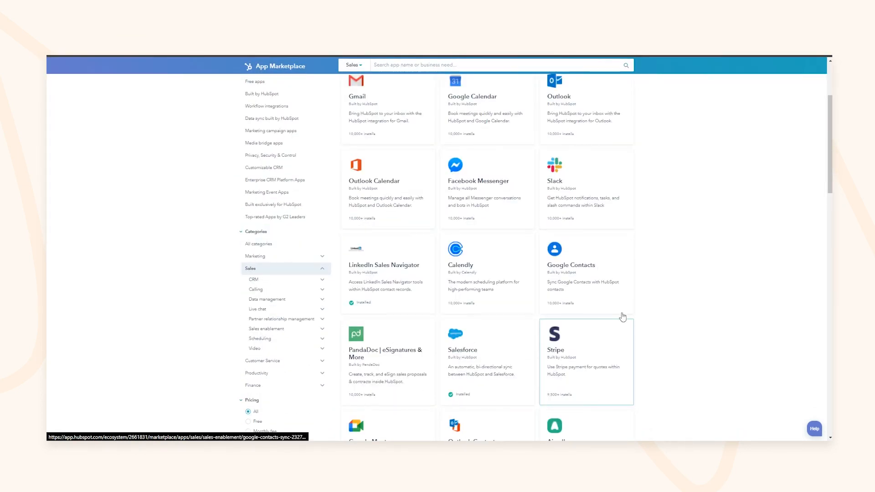
pyautogui.scroll(-1, 477, 303)
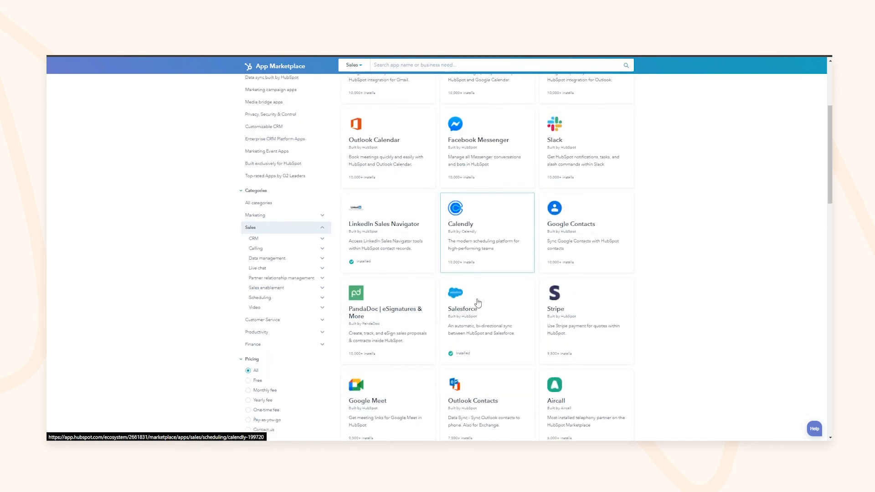
pyautogui.scroll(-3, 504, 307)
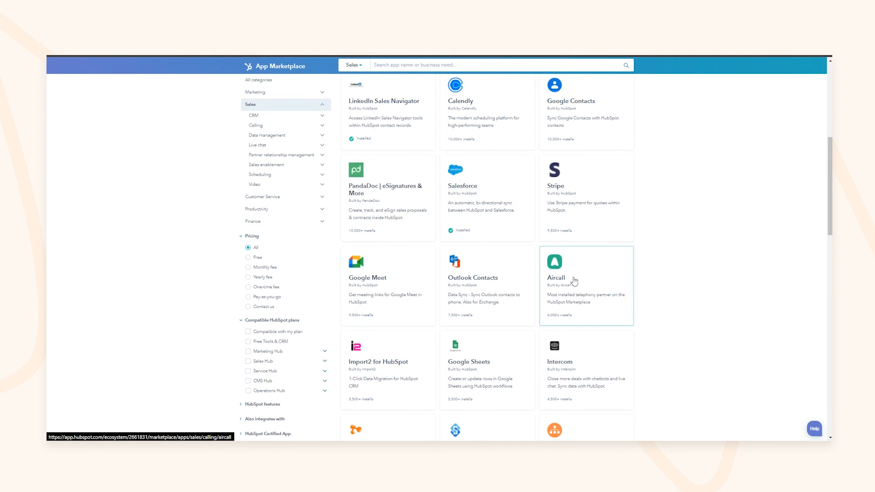
pyautogui.scroll(-1, 578, 289)
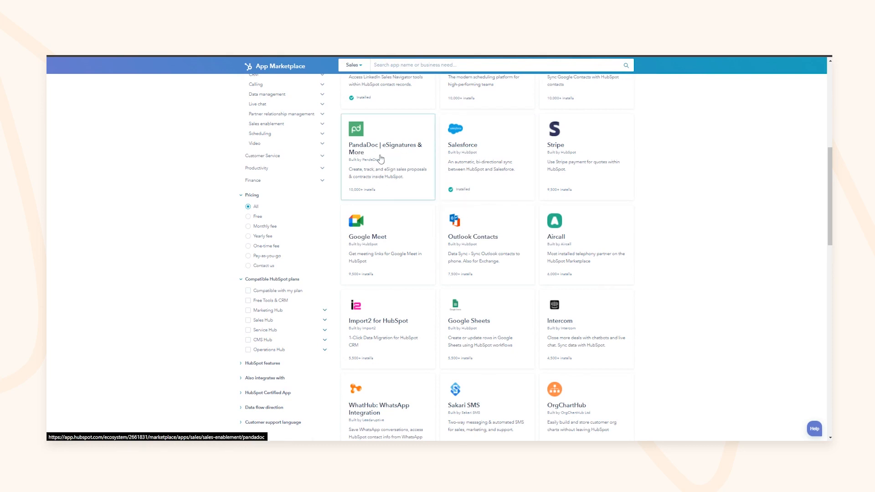
pyautogui.scroll(8, 383, 194)
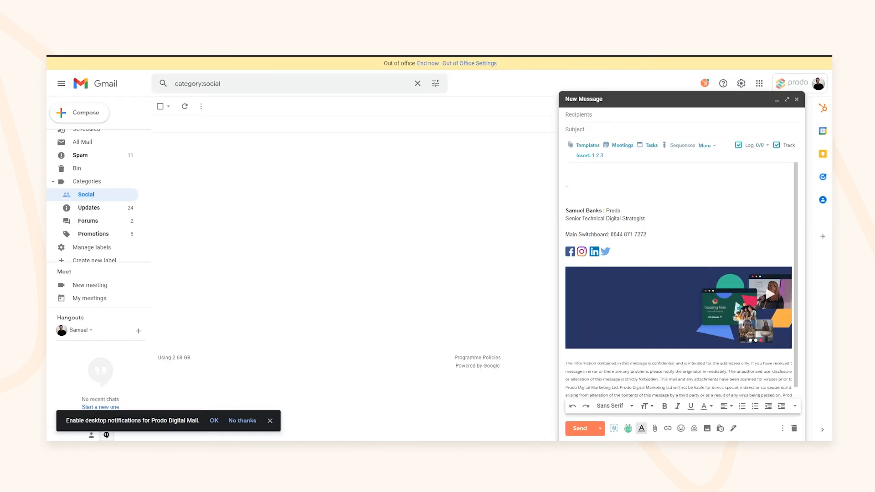
pyautogui.click(574, 172)
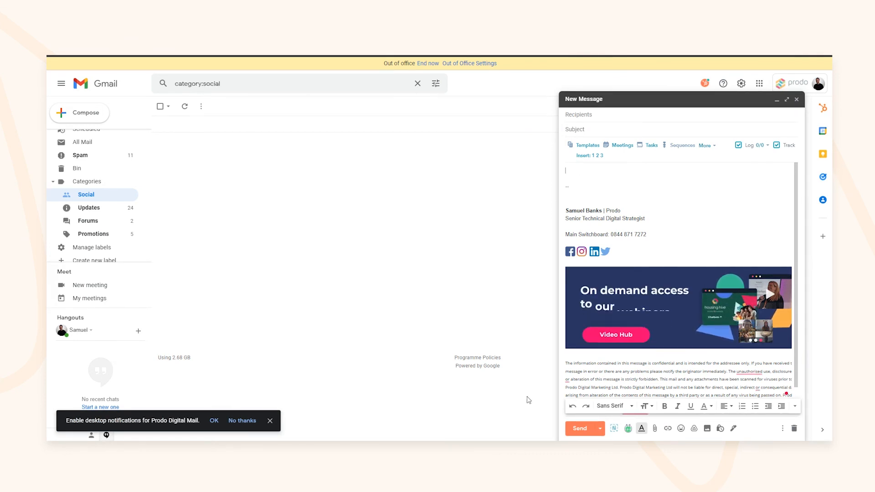
pyautogui.click(823, 108)
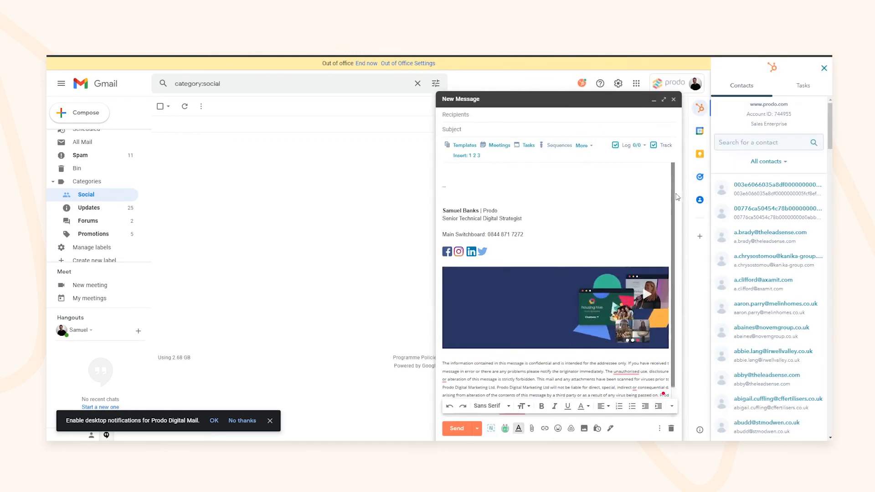
pyautogui.click(800, 88)
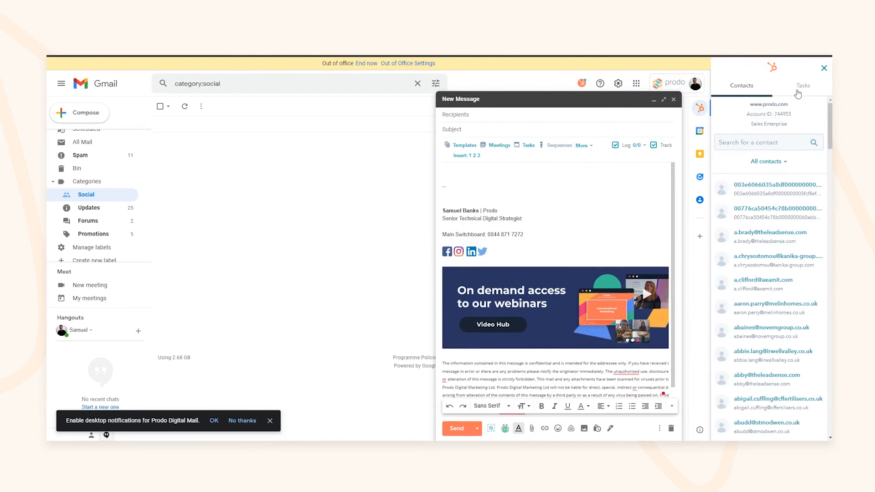
pyautogui.click(741, 85)
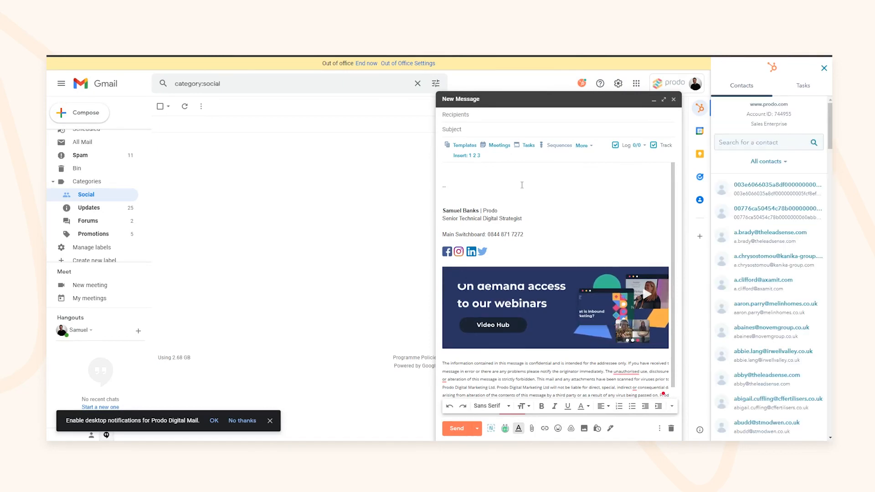
pyautogui.click(474, 117)
pyautogui.write('ash')
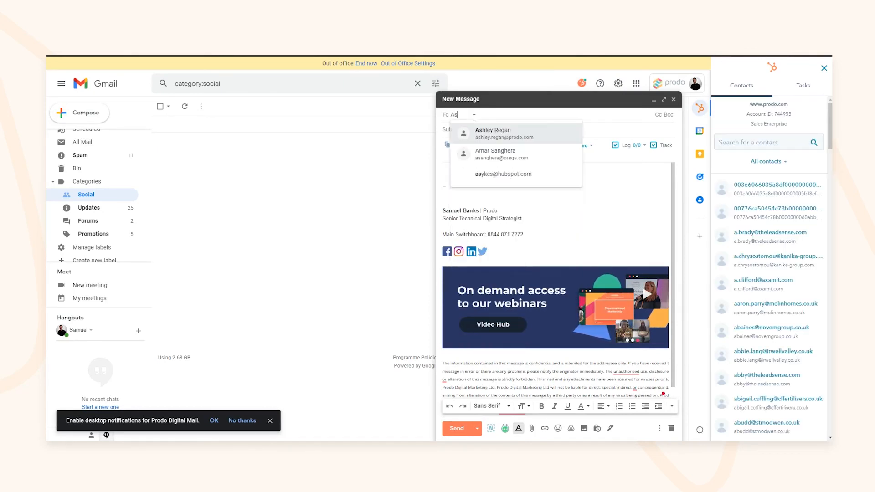
pyautogui.press('Return')
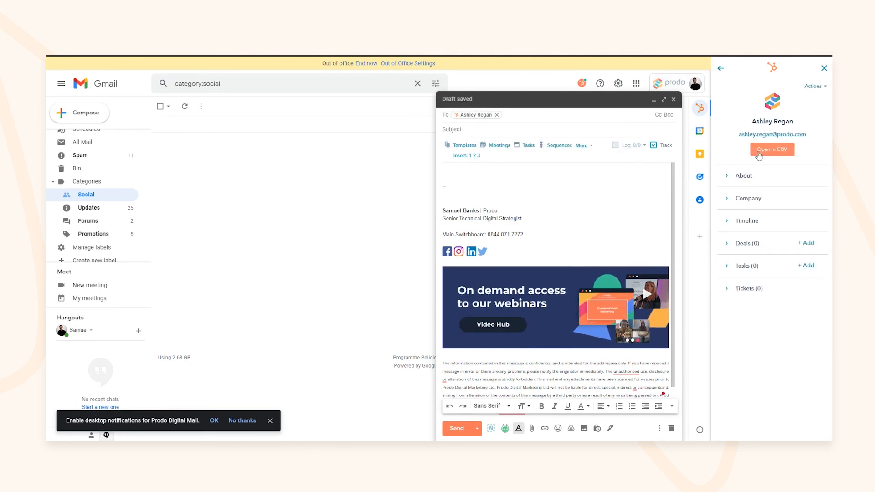
pyautogui.click(738, 177)
pyautogui.click(739, 177)
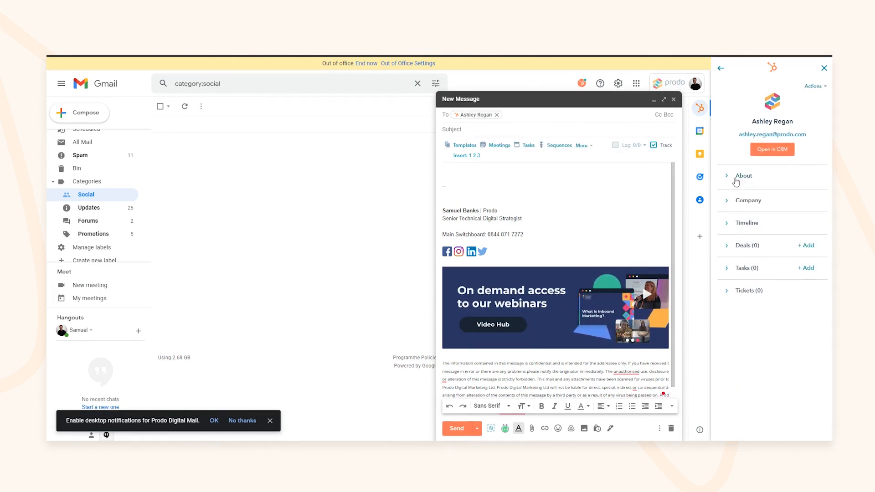
pyautogui.click(745, 204)
pyautogui.click(745, 204)
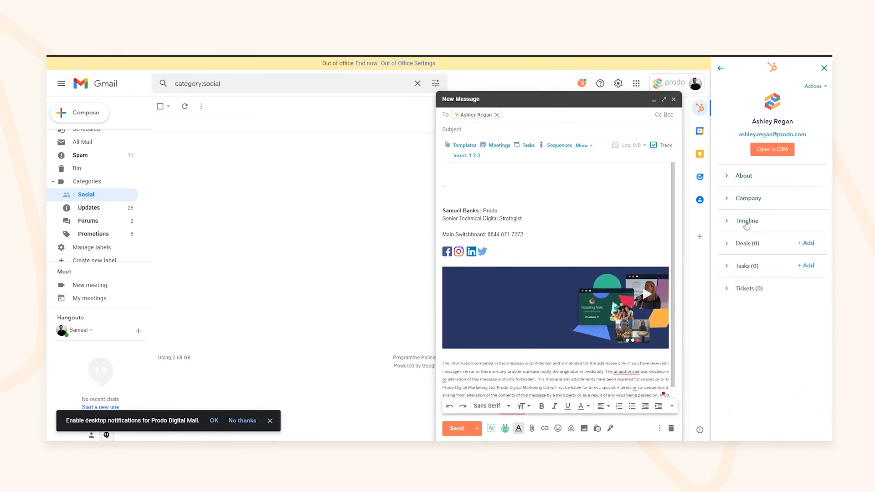
pyautogui.click(745, 228)
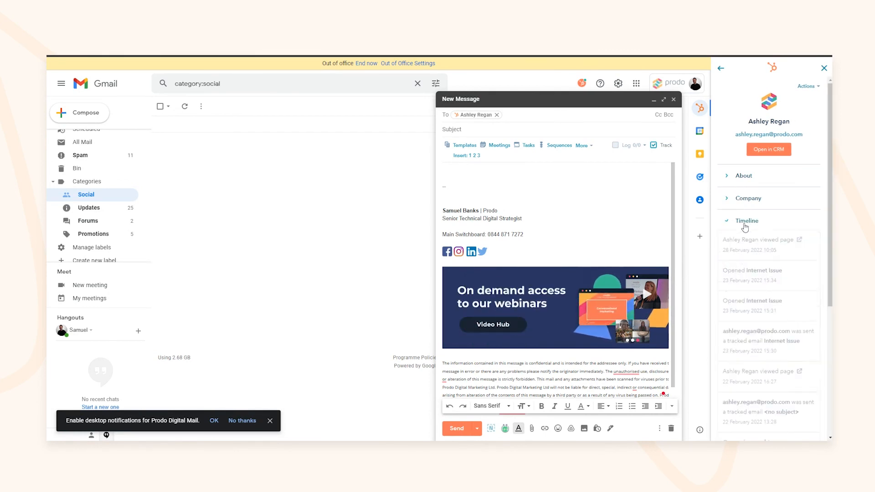
pyautogui.click(737, 176)
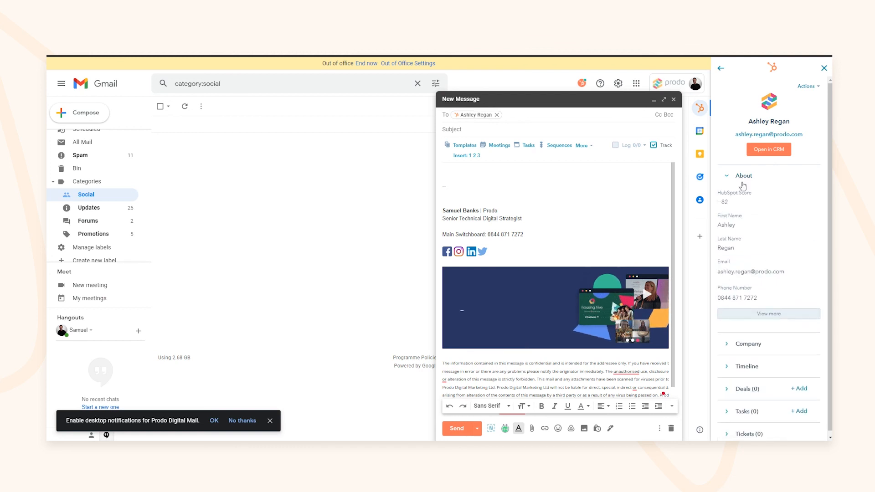
pyautogui.click(736, 177)
pyautogui.click(747, 221)
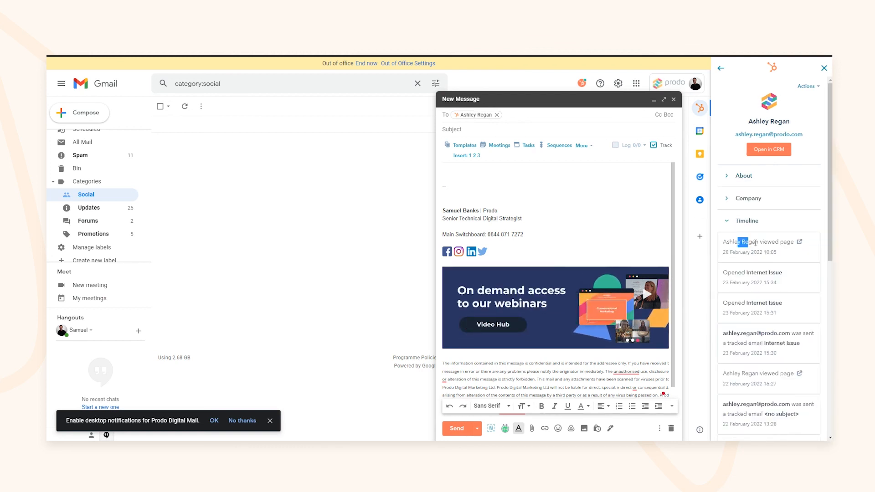
pyautogui.click(737, 202)
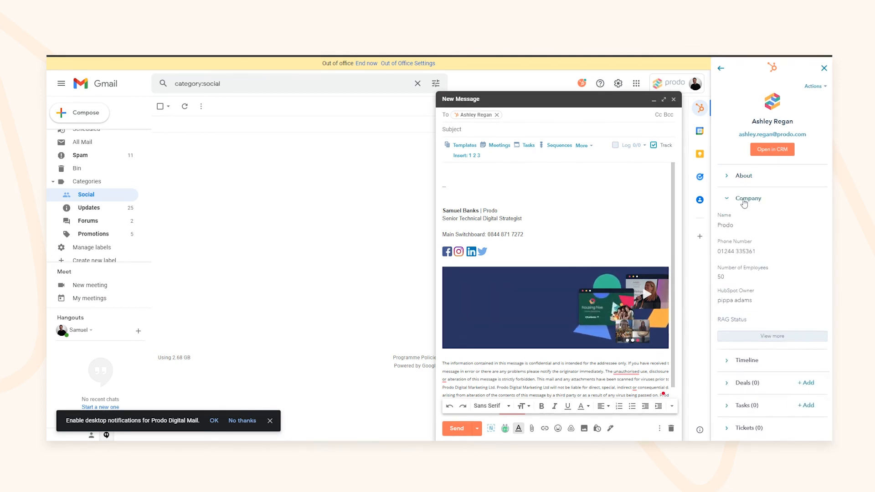
pyautogui.click(738, 203)
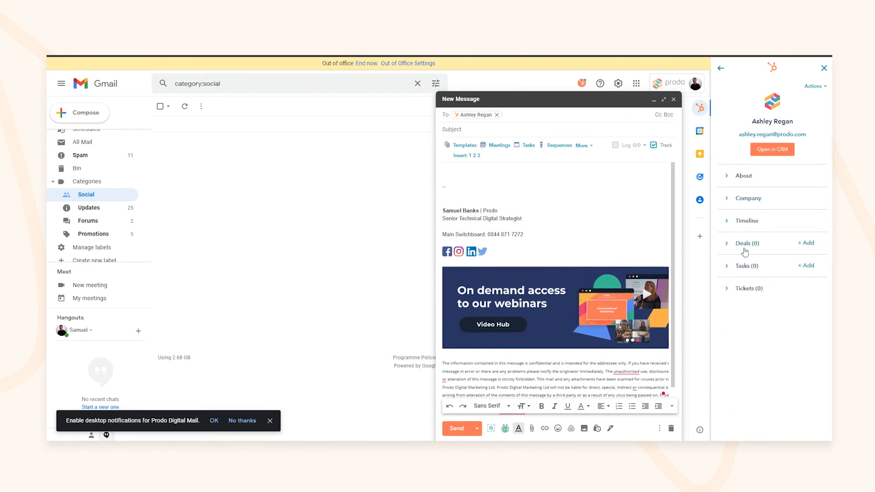
pyautogui.click(728, 247)
pyautogui.click(729, 244)
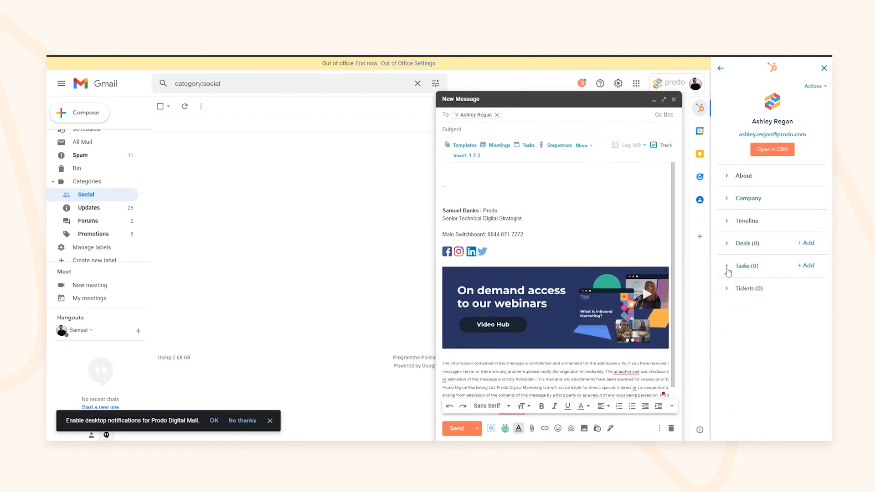
pyautogui.click(727, 267)
pyautogui.click(727, 269)
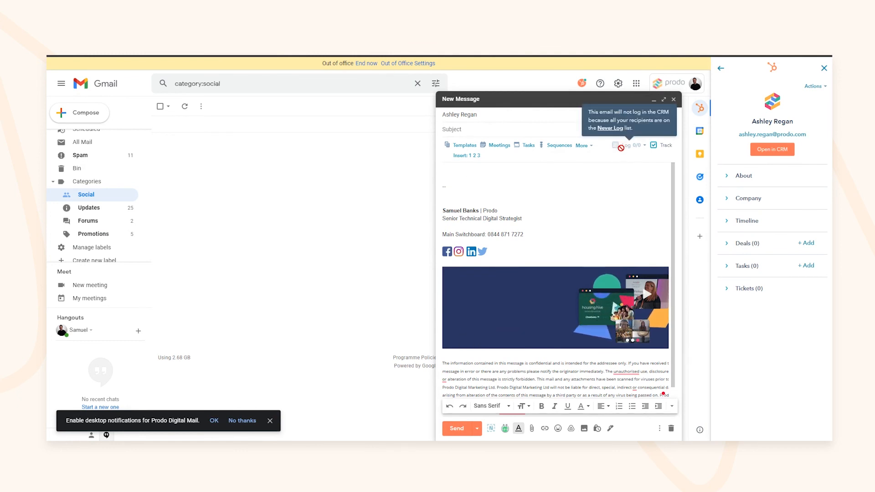
# Step: Insert the 28th July - Inbound Curious template, then delete its body text
pyautogui.click(465, 145)
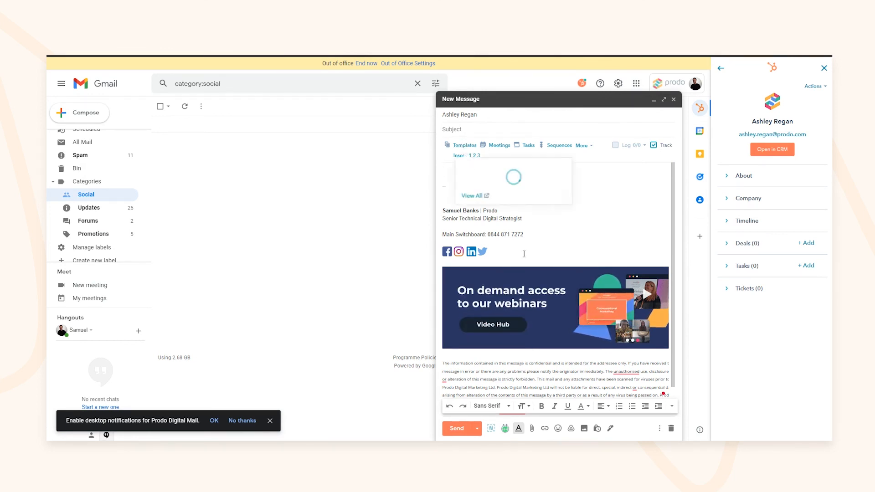
pyautogui.click(491, 217)
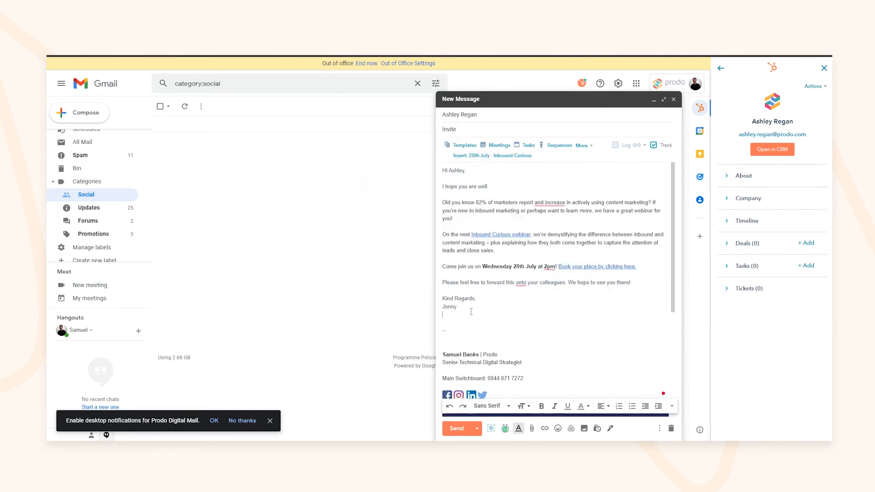
pyautogui.moveTo(471, 312); pyautogui.dragTo(440, 169)
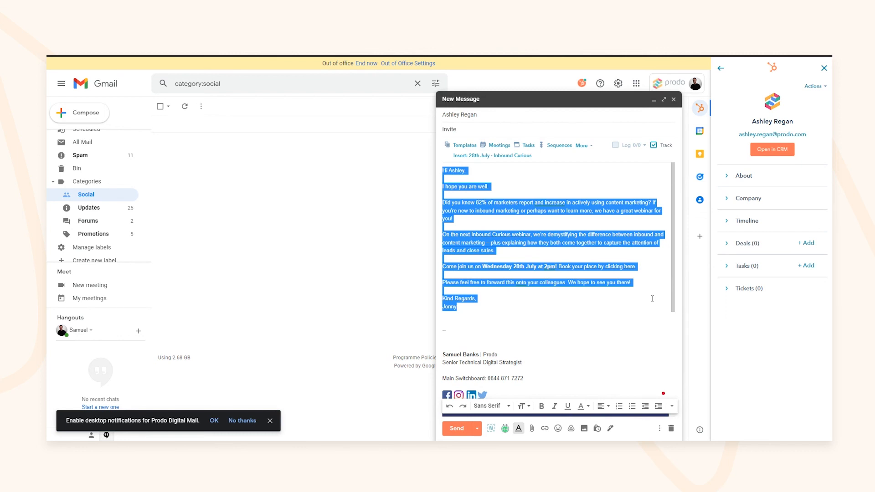
pyautogui.press('BackSpace')
# Step: Insert the Discovery Questions Snippet into the body, then delete that text too
pyautogui.click(583, 146)
pyautogui.click(582, 187)
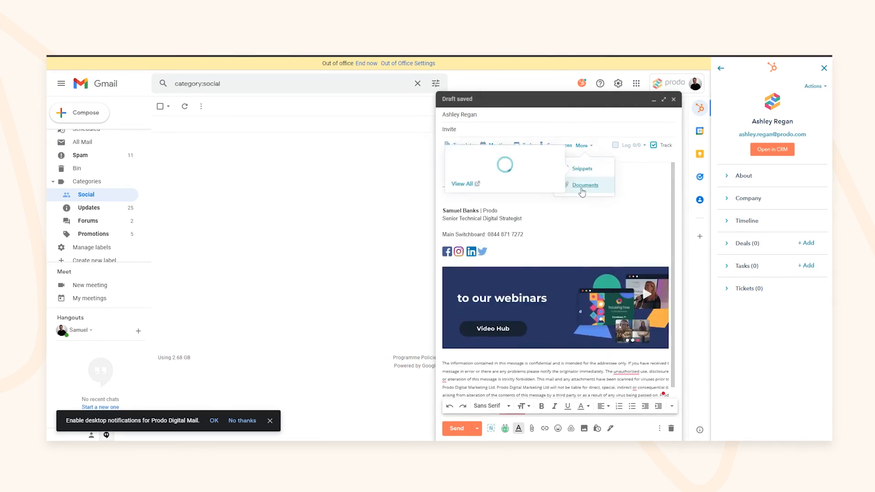
pyautogui.moveTo(492, 165)
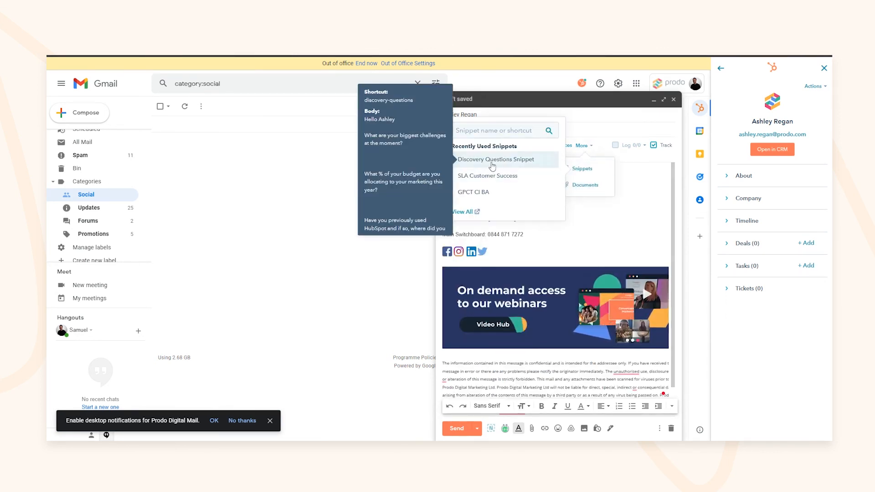
pyautogui.click(492, 162)
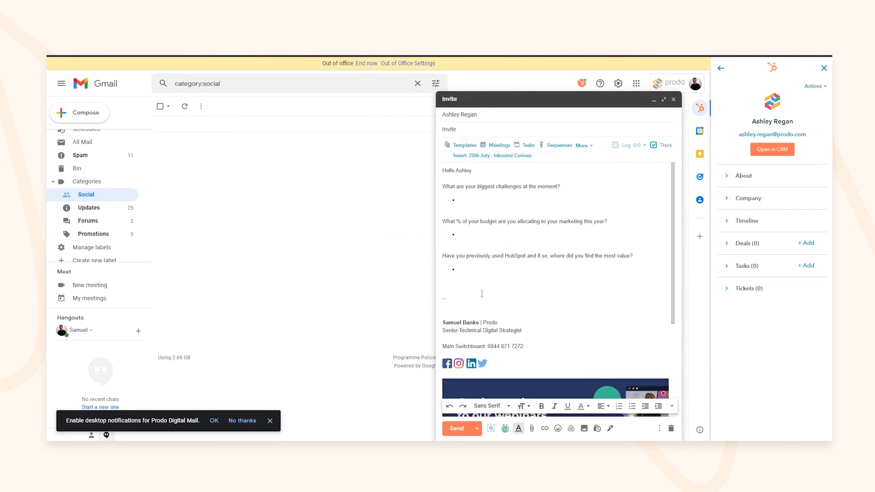
pyautogui.moveTo(446, 283); pyautogui.dragTo(436, 175)
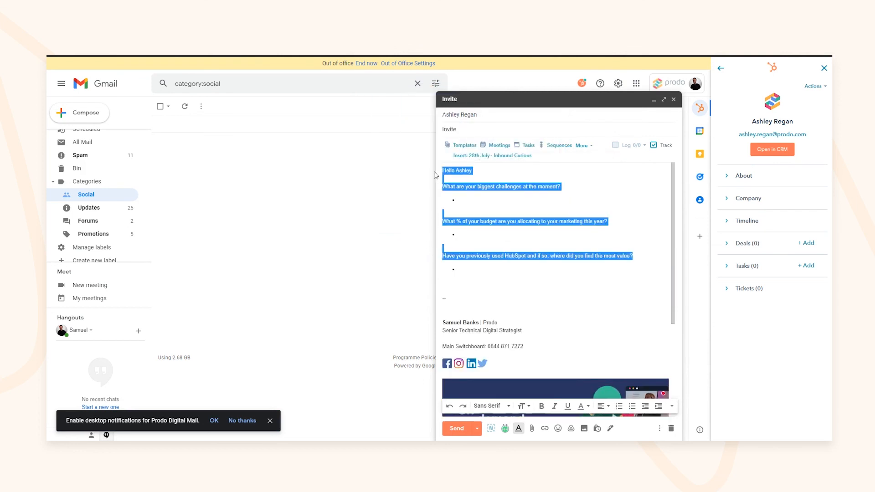
pyautogui.press('BackSpace')
# Step: Insert the 60, 30 and 15 min meeting link and preview its booking page
pyautogui.click(497, 145)
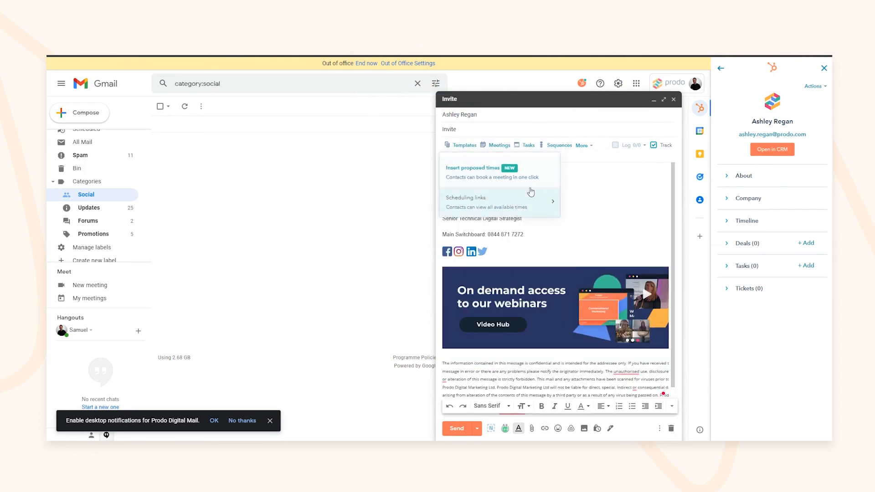
pyautogui.click(495, 179)
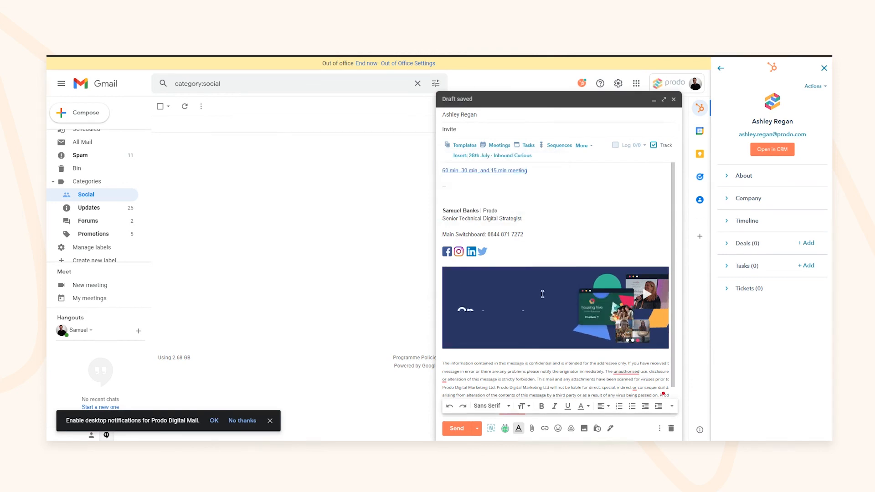
pyautogui.click(521, 171)
pyautogui.click(527, 182)
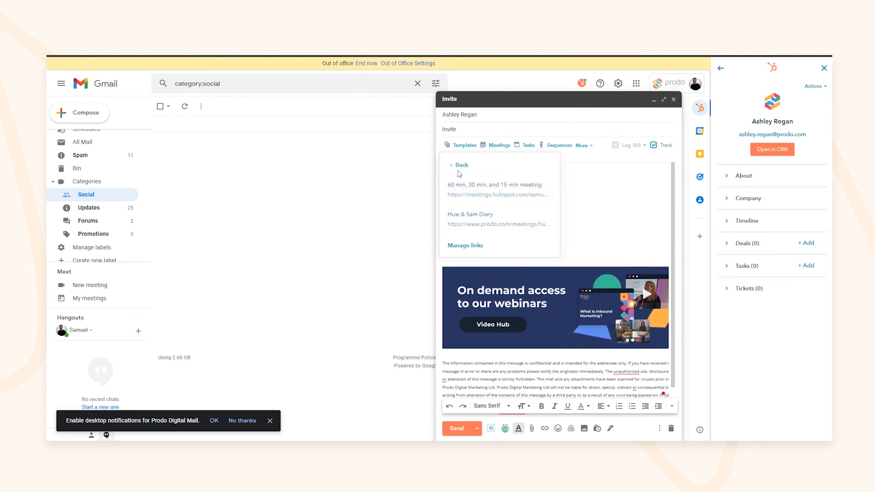
pyautogui.click(460, 166)
# Step: Propose the Thursday 13:00–13:30 meeting slot and insert it into the draft
pyautogui.click(523, 175)
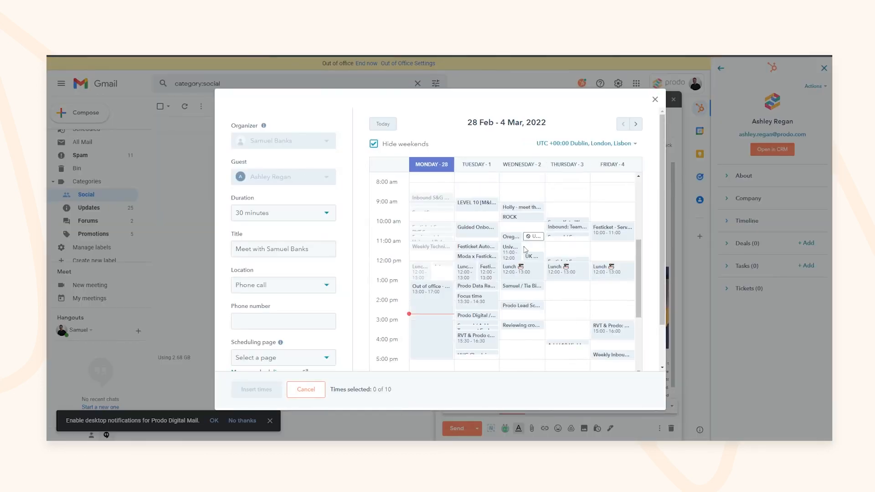
pyautogui.click(568, 286)
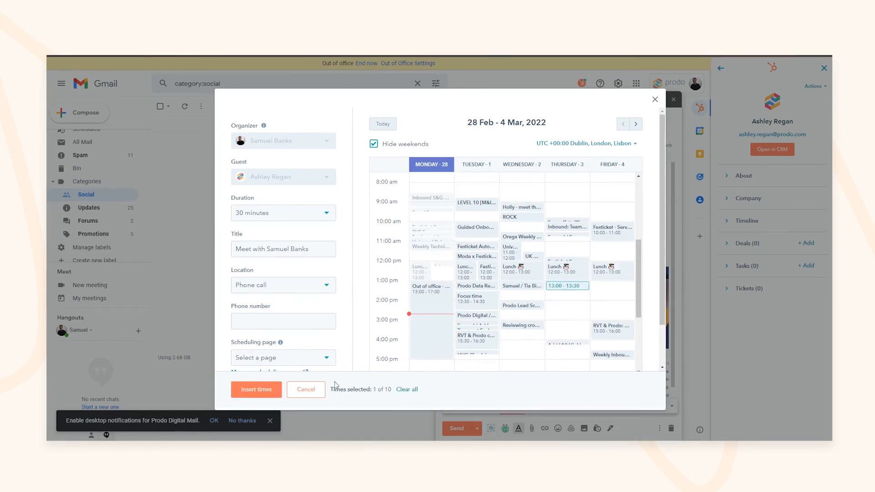
pyautogui.click(256, 390)
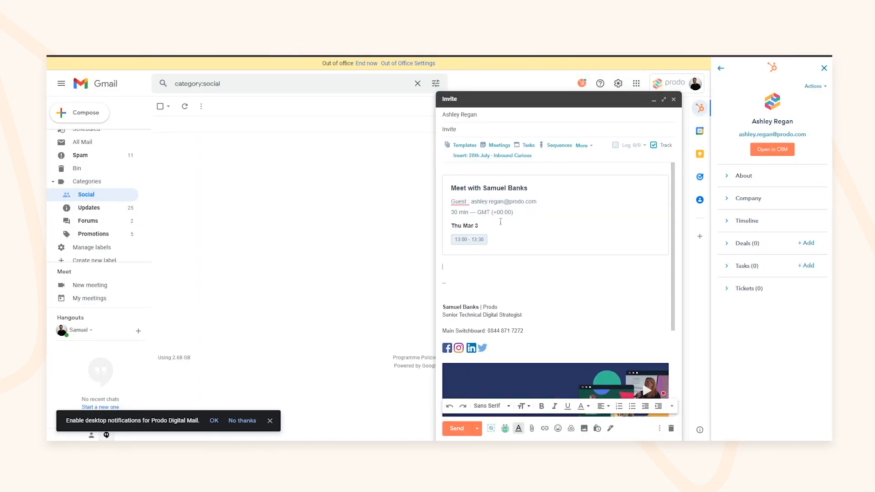
pyautogui.click(528, 145)
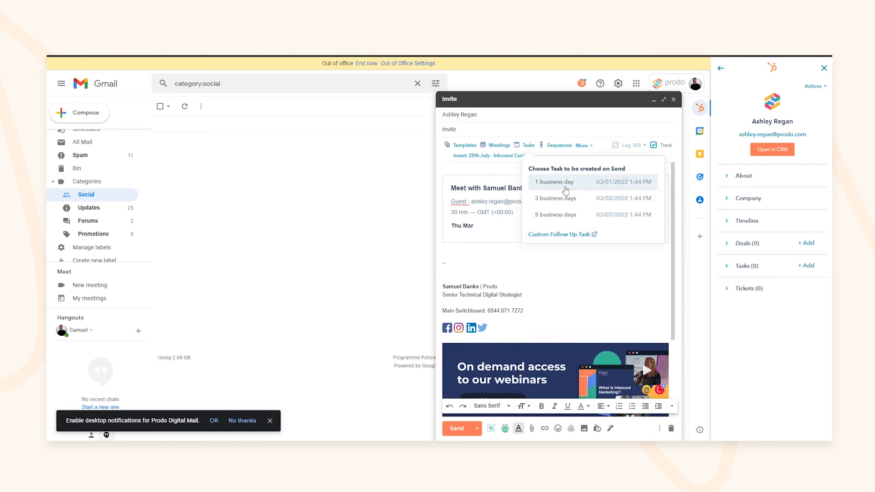
# Step: Insert the Advanced Implementation Workbook _ Prodo.pdf link from recent documents, then close the draft
pyautogui.click(581, 145)
pyautogui.click(584, 185)
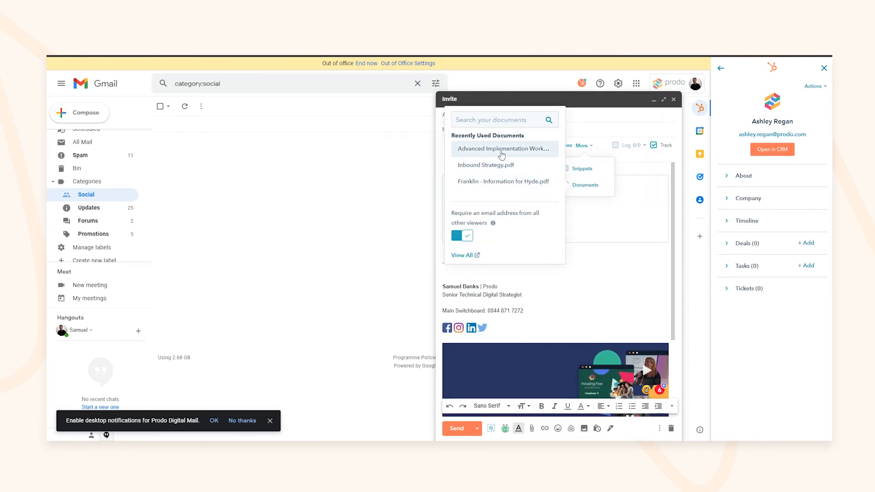
pyautogui.click(497, 148)
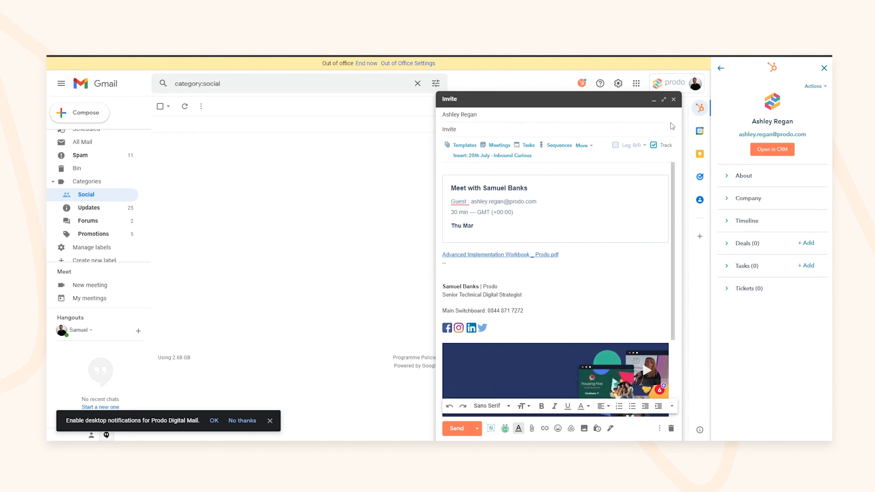
pyautogui.click(674, 100)
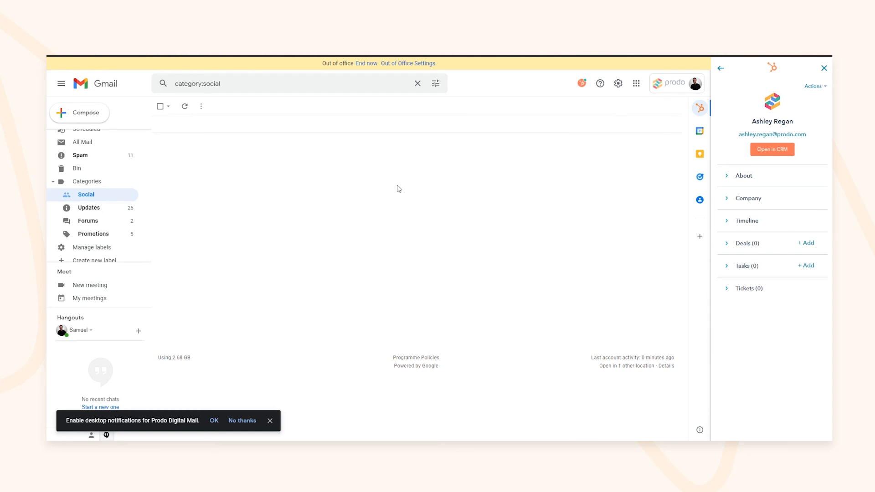